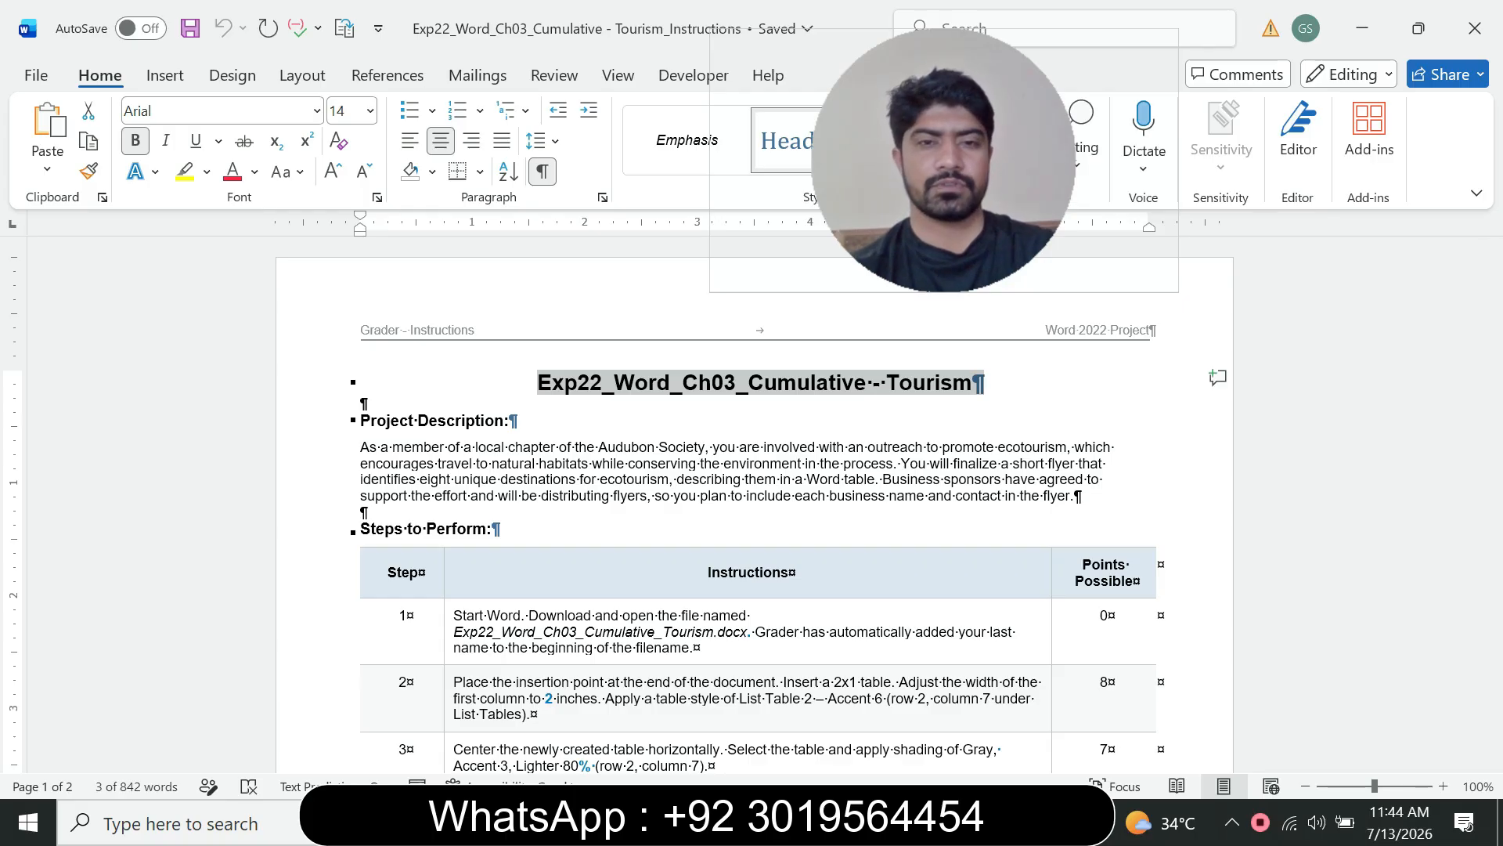
Step: Scroll through the project instructions to review the steps to perform
{"action": "scroll", "coordinate": [351, 538], "scroll_direction": "down", "scroll_amount": 10}
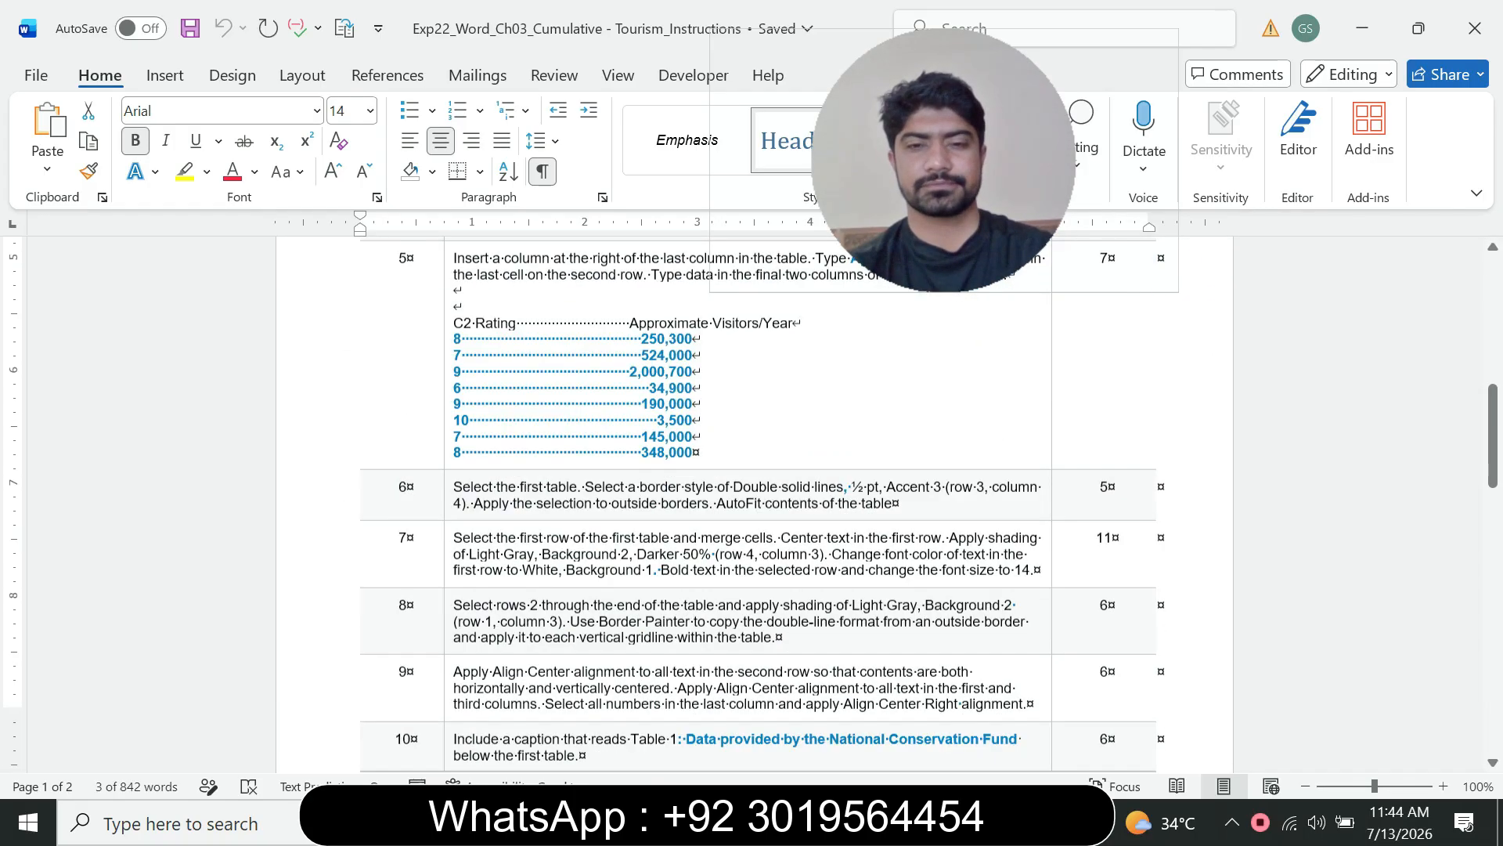
{"action": "scroll", "coordinate": [754, 501], "scroll_direction": "down", "scroll_amount": 20}
{"action": "scroll", "coordinate": [754, 501], "scroll_direction": "up", "scroll_amount": 20}
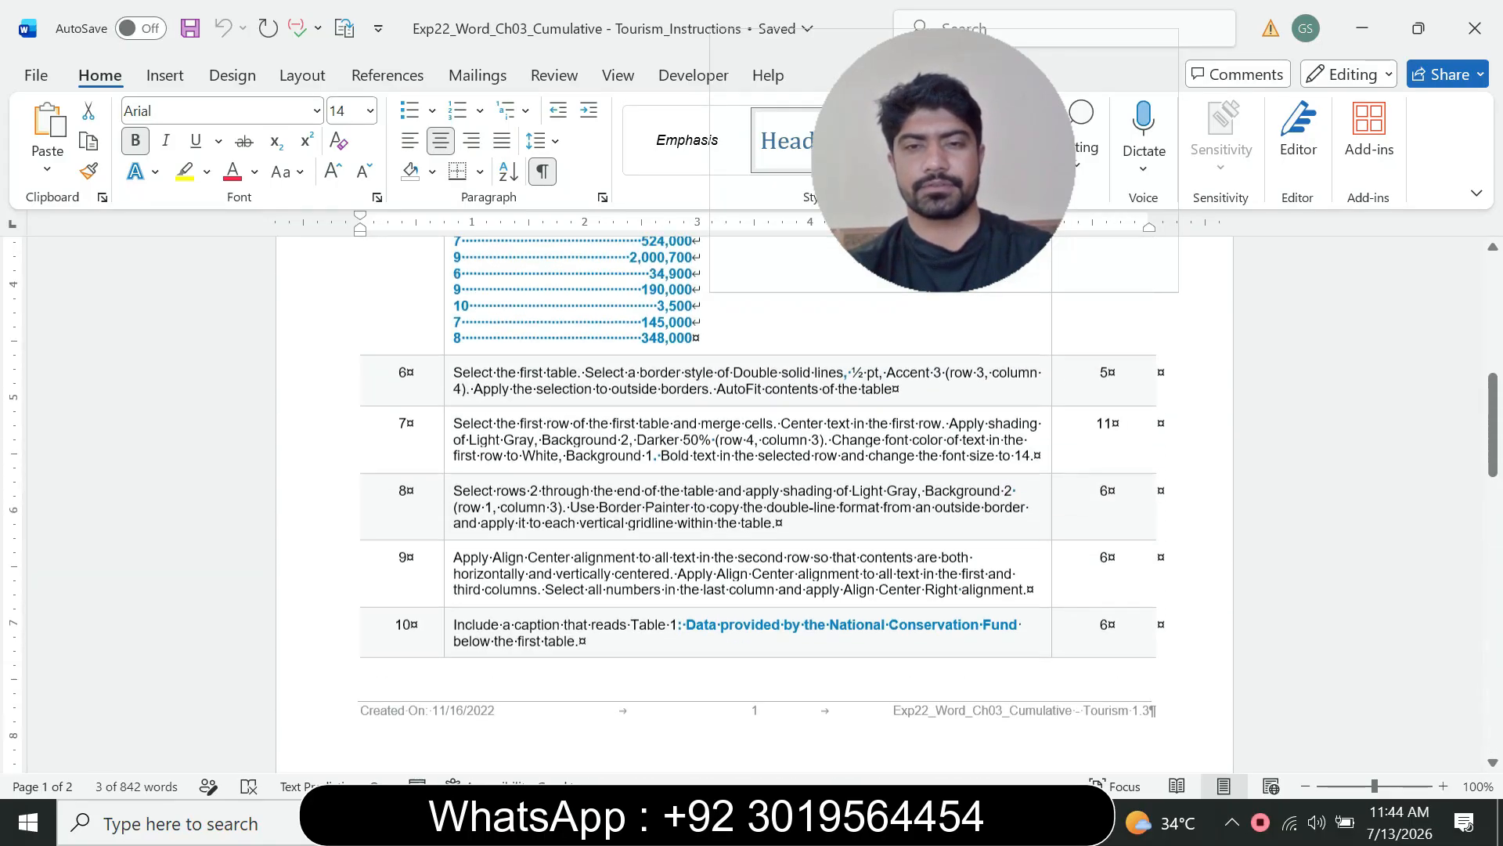
{"action": "scroll", "coordinate": [754, 501], "scroll_direction": "up", "scroll_amount": 12}
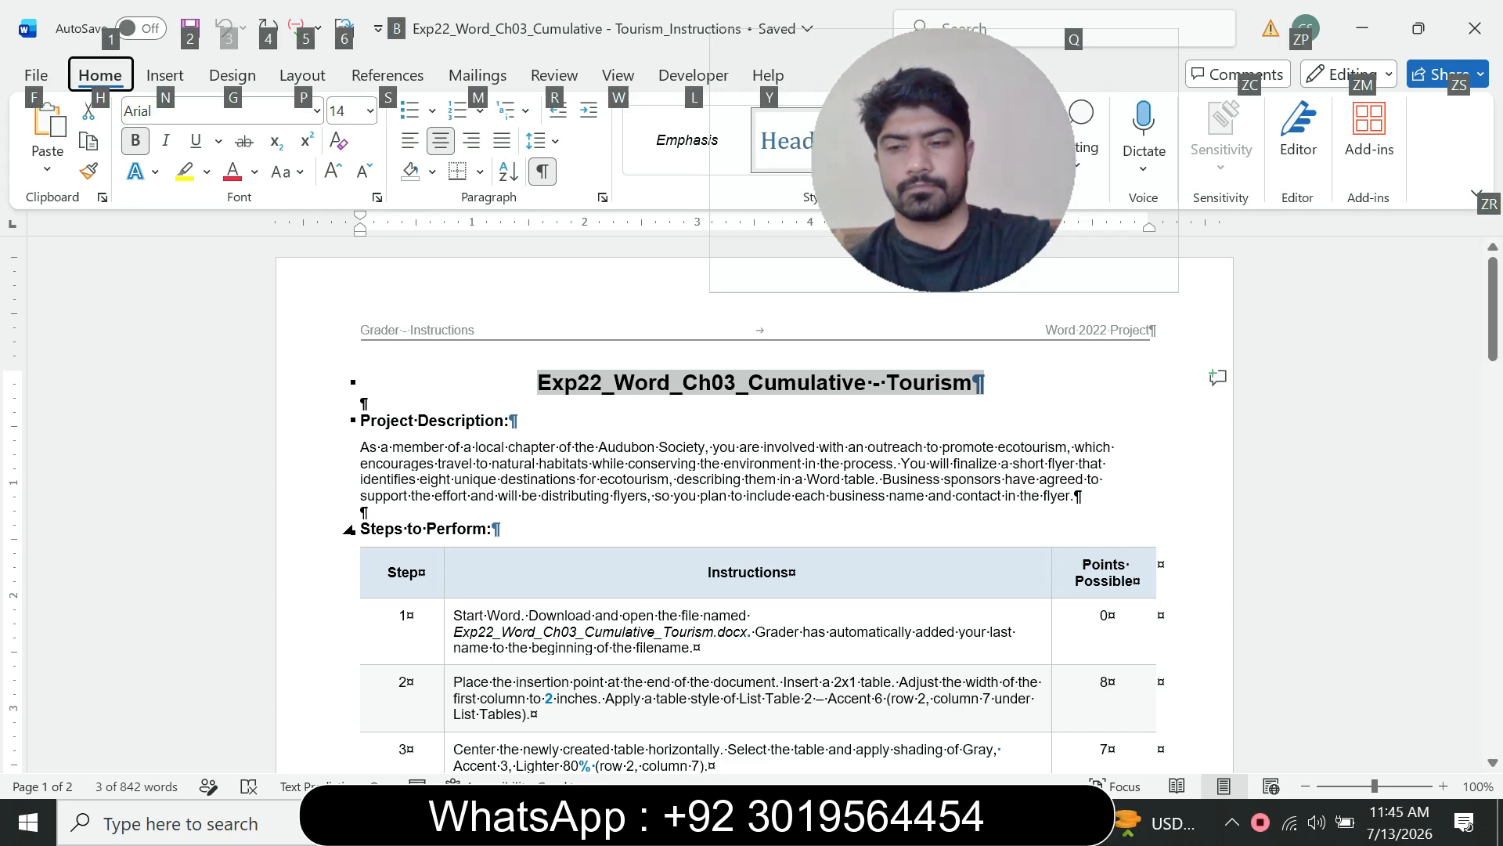
{"action": "left_click", "coordinate": [494, 530]}
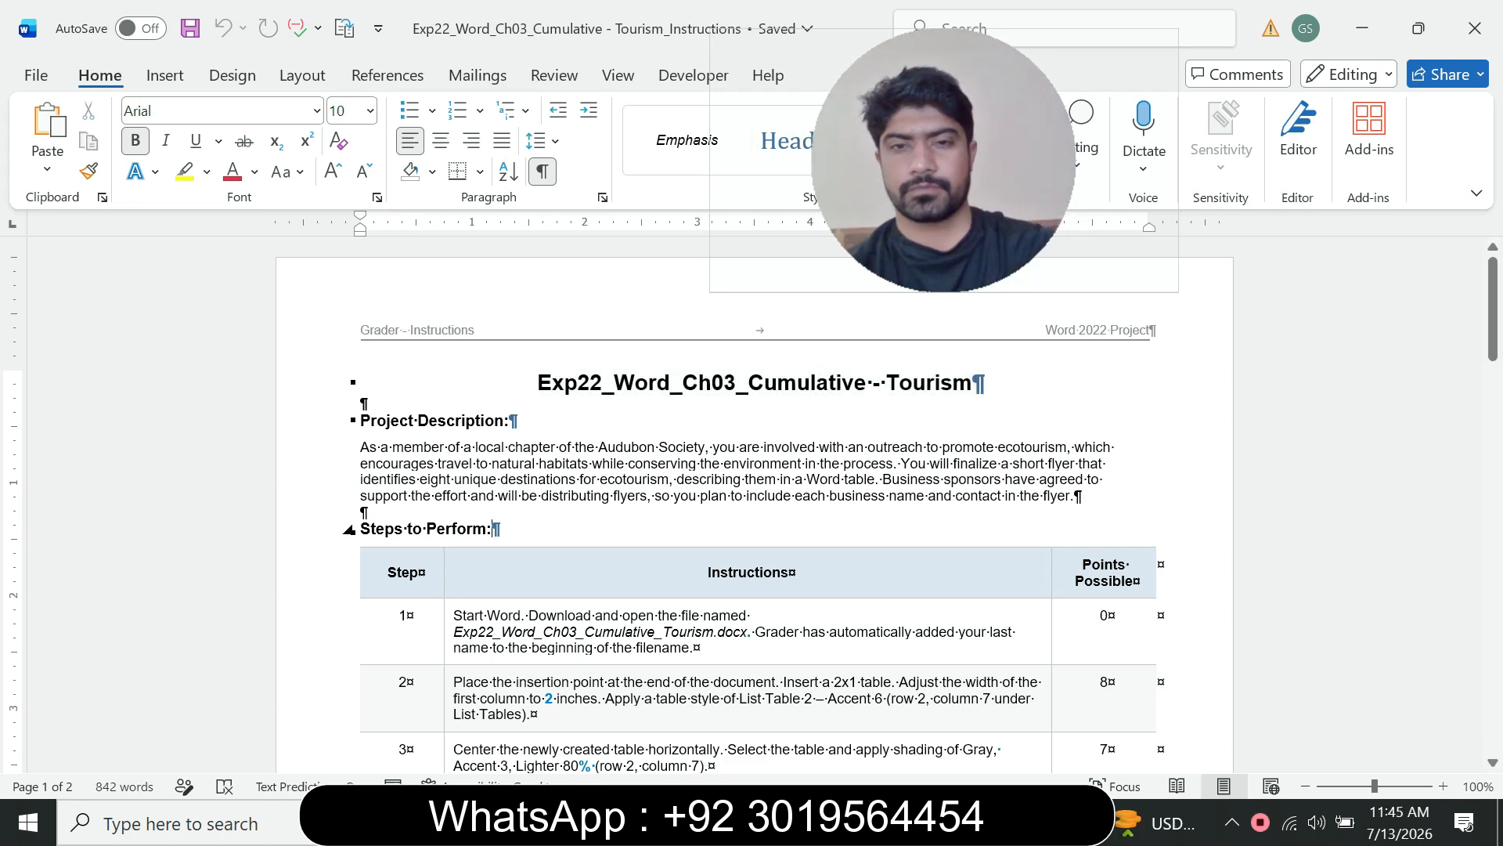
{"action": "scroll", "coordinate": [755, 501], "scroll_direction": "down", "scroll_amount": 2}
{"action": "scroll", "coordinate": [752, 503], "scroll_direction": "down", "scroll_amount": 1}
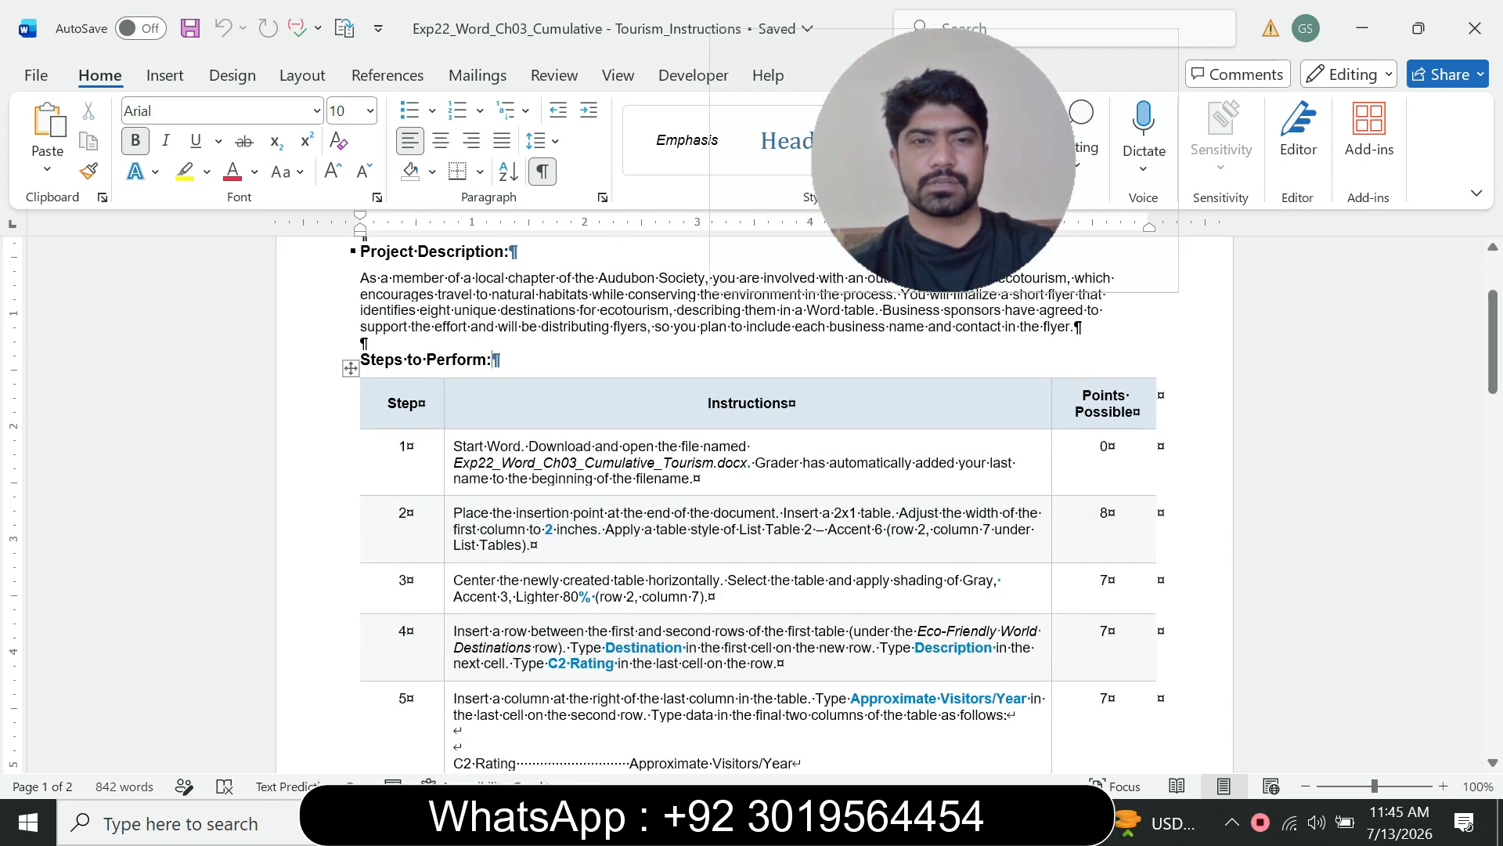
Step: Highlight the step 1 instructions in yellow
{"action": "triple_click", "coordinate": [580, 474]}
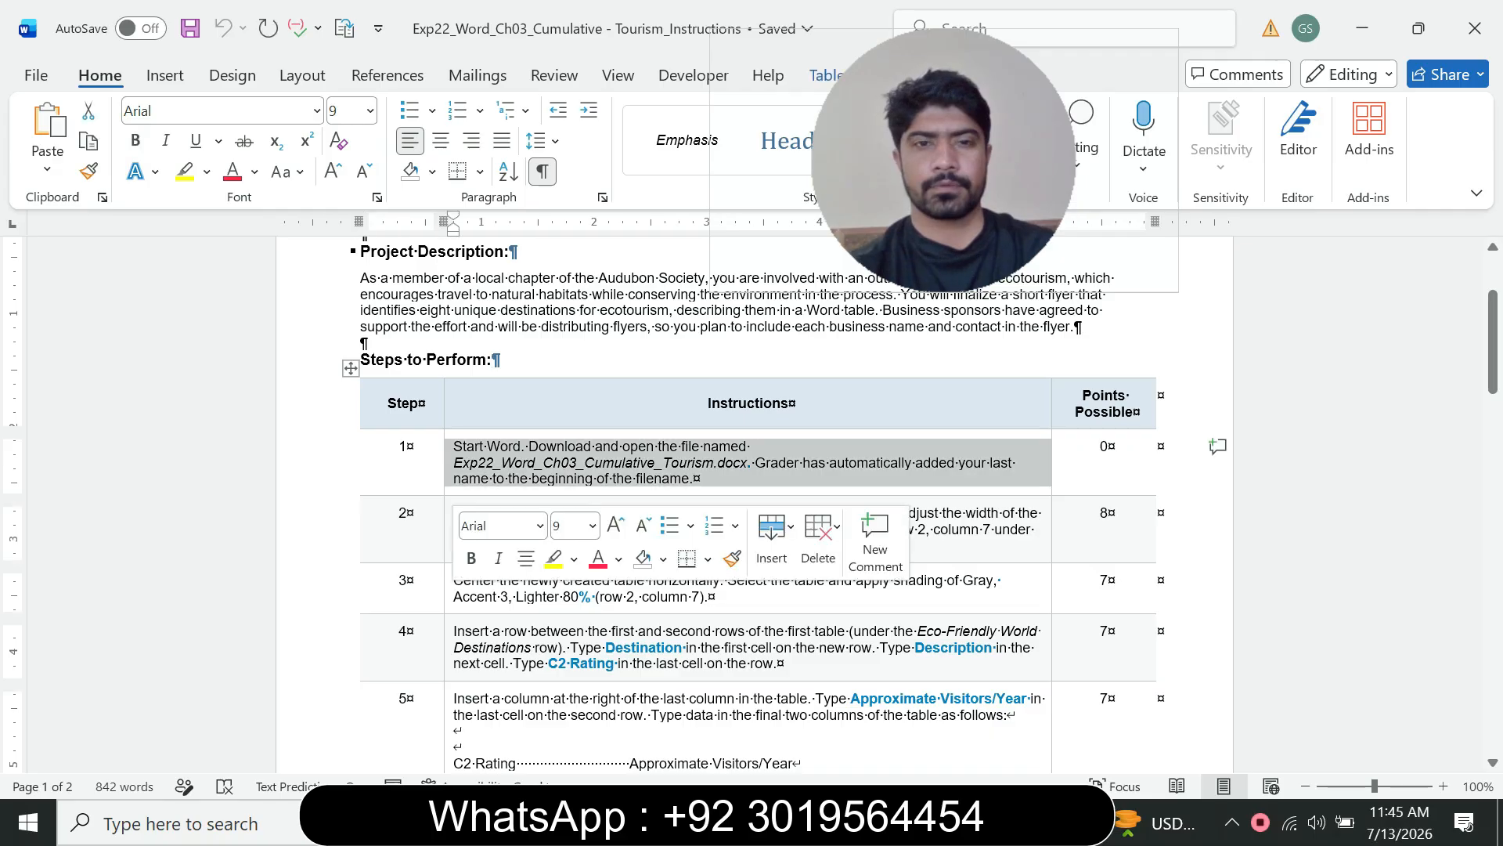
{"action": "left_click", "coordinate": [553, 558]}
{"action": "left_click", "coordinate": [521, 445]}
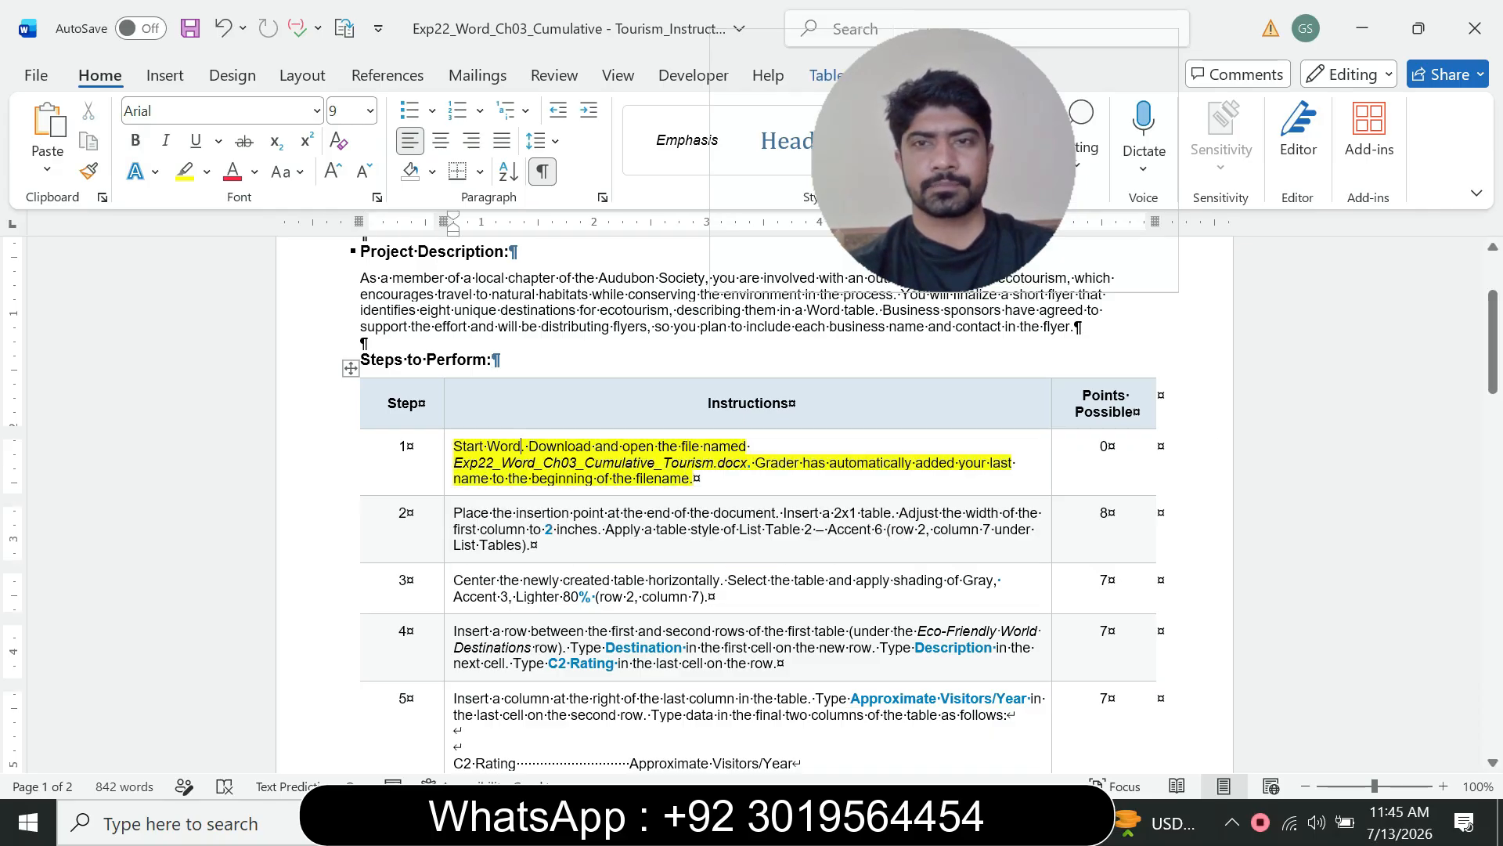
Step: Switch to the flyer document to check it, then return to the instructions
{"action": "scroll", "coordinate": [521, 445], "scroll_direction": "down", "scroll_amount": 1}
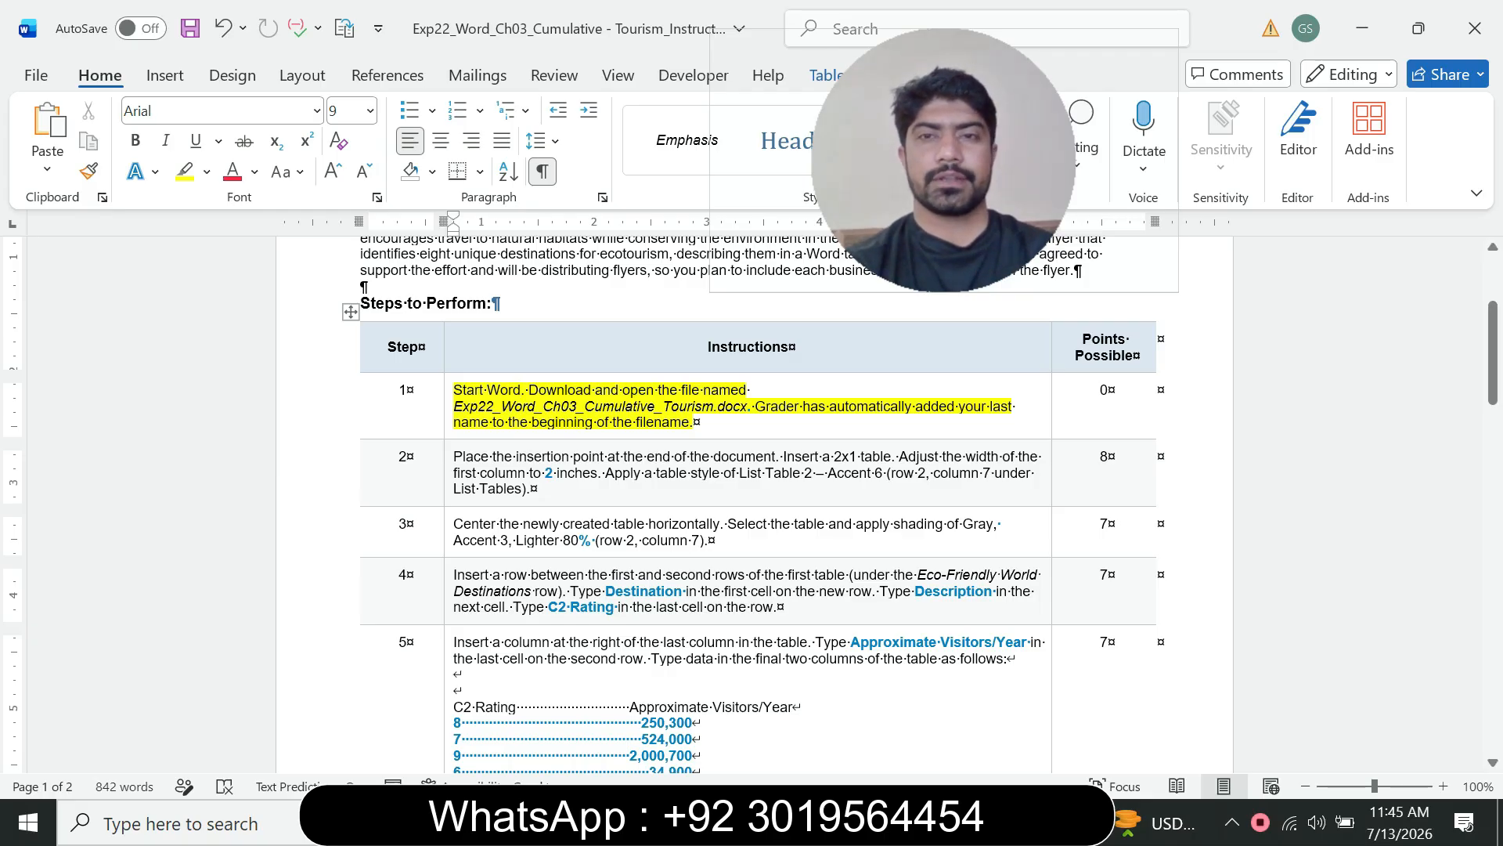
{"action": "mouse_move", "coordinate": [1014, 822]}
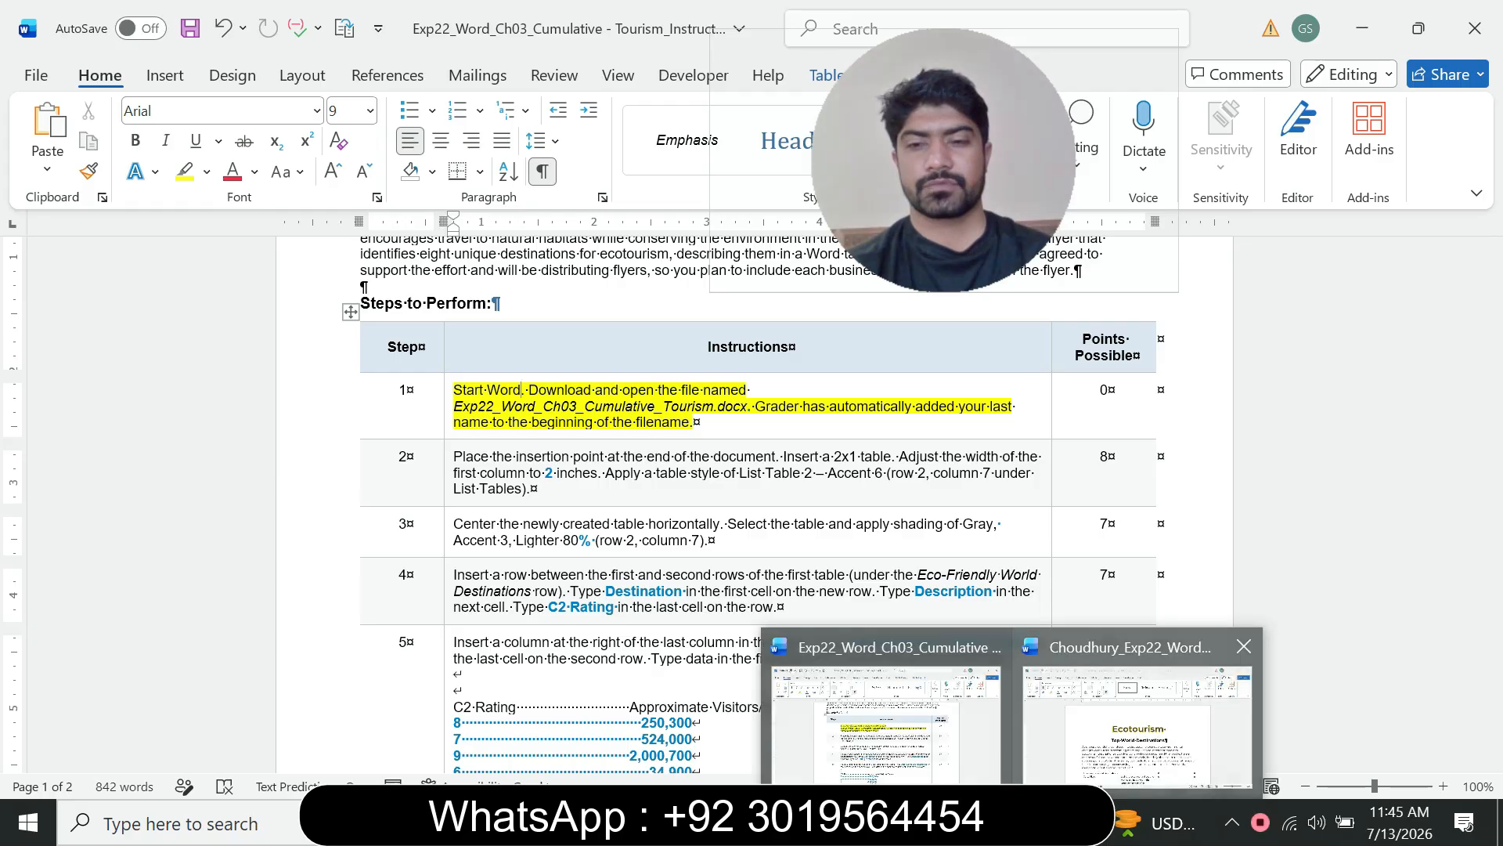
{"action": "left_click", "coordinate": [1139, 717]}
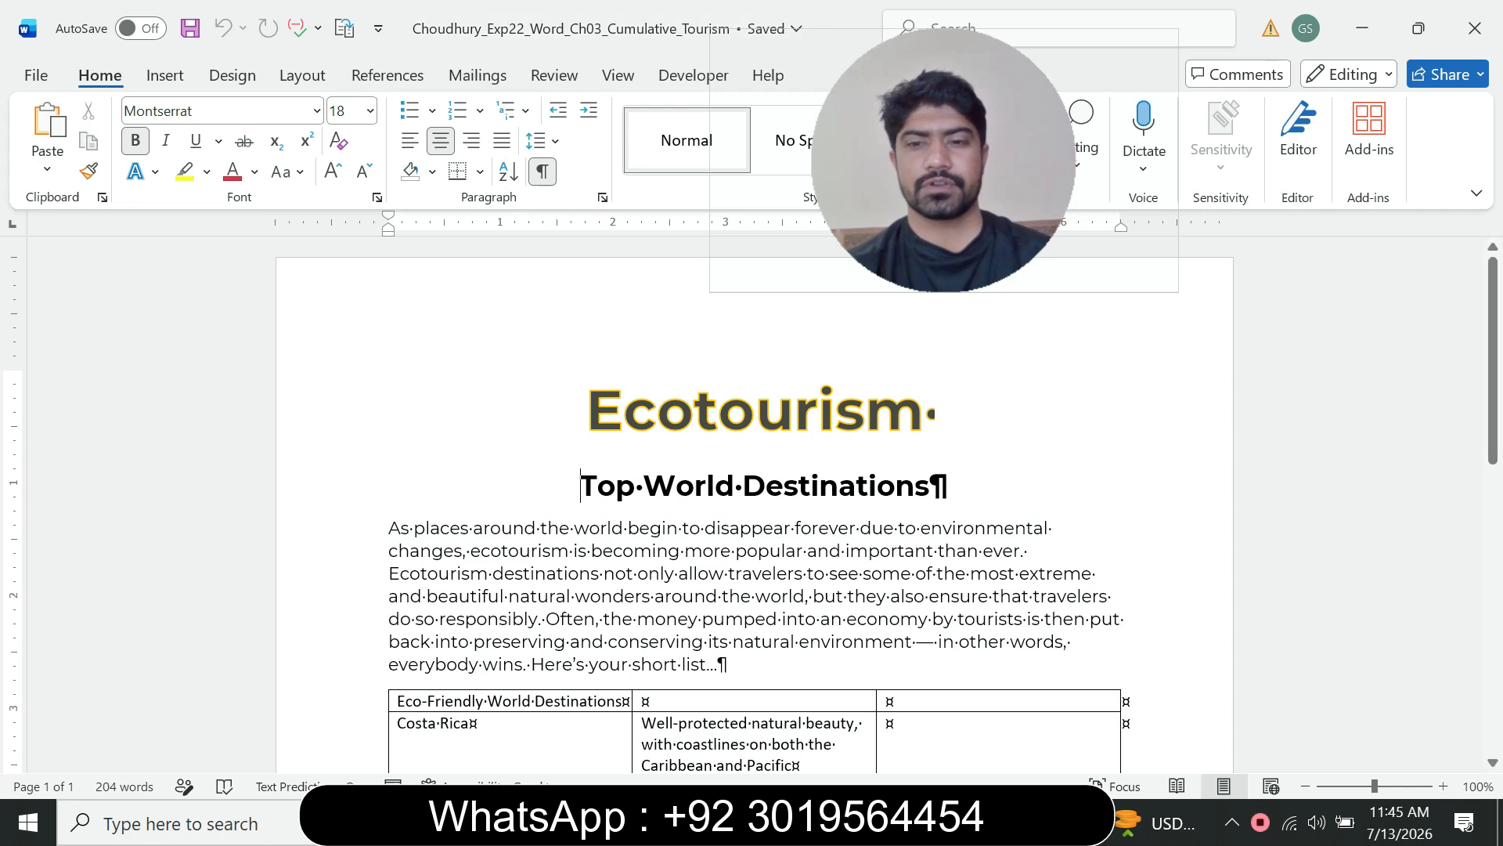
{"action": "left_click", "coordinate": [1012, 822]}
{"action": "left_click", "coordinate": [885, 720]}
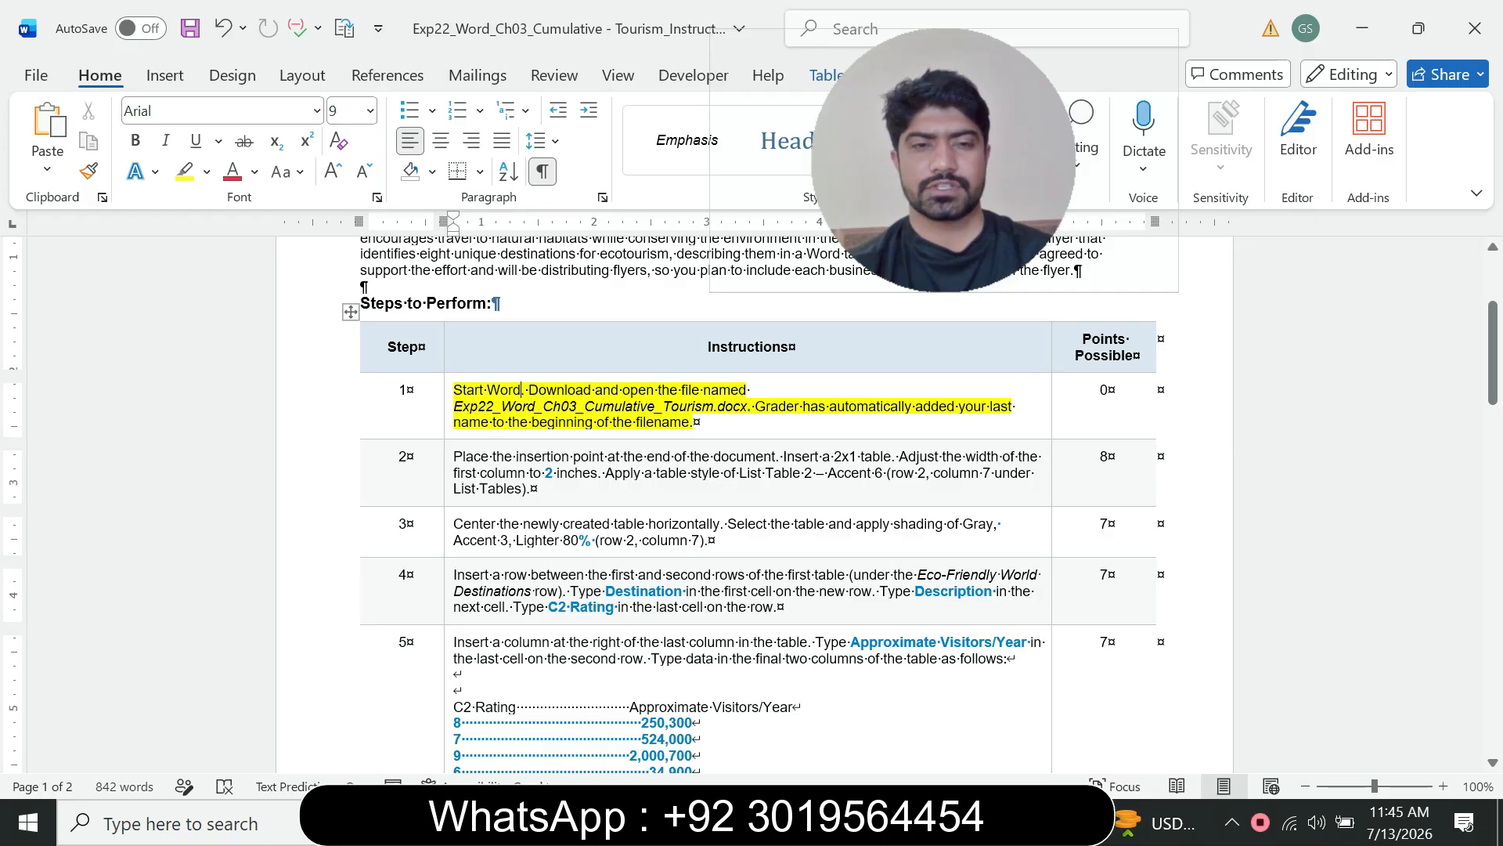
Step: Remove the highlight from the step 1 instructions
{"action": "left_click", "coordinate": [449, 415]}
{"action": "left_click", "coordinate": [572, 383]}
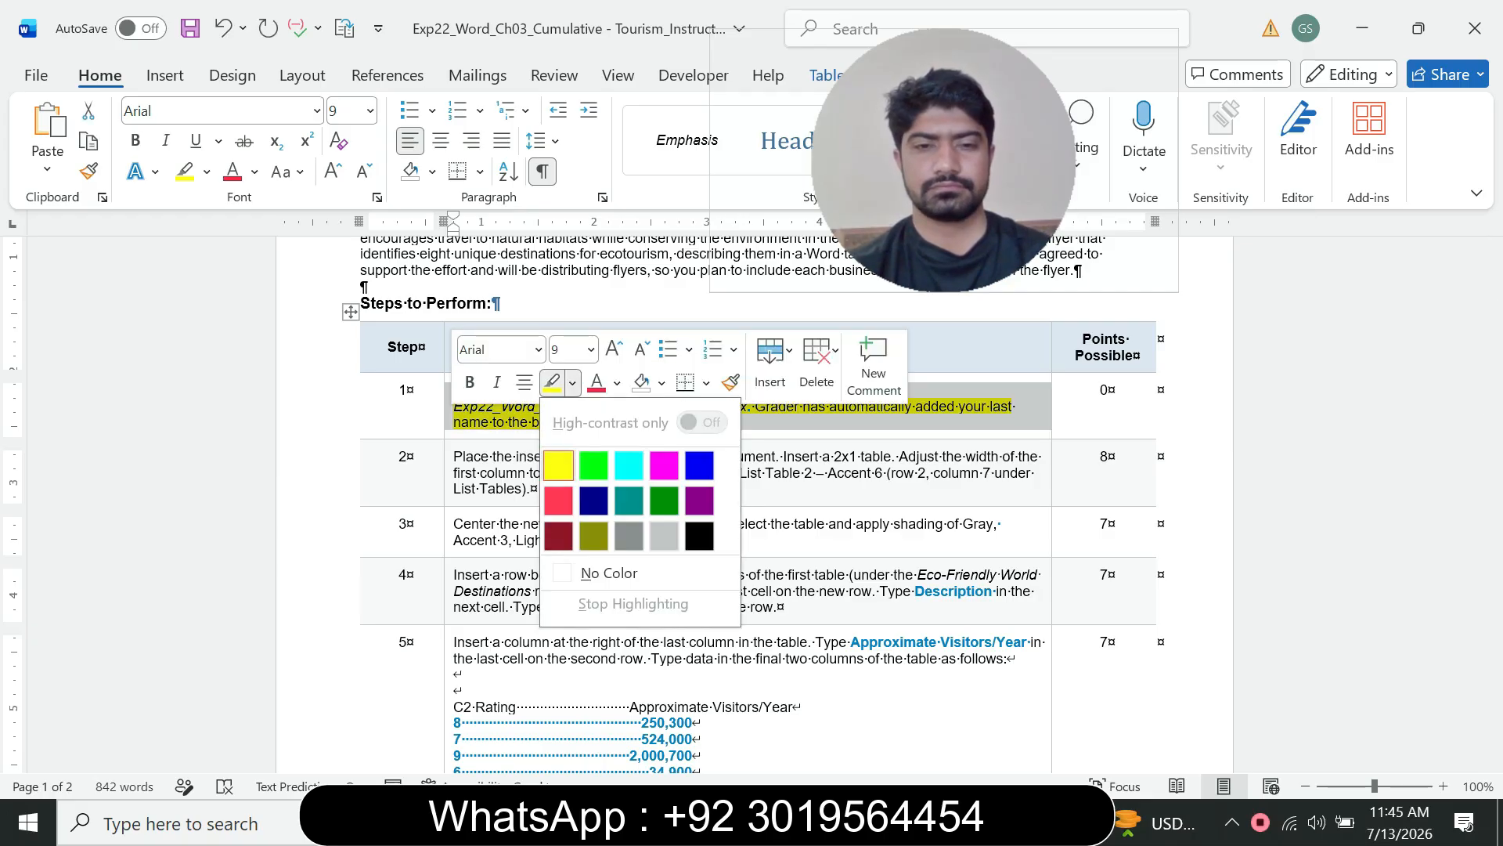
{"action": "left_click", "coordinate": [595, 572]}
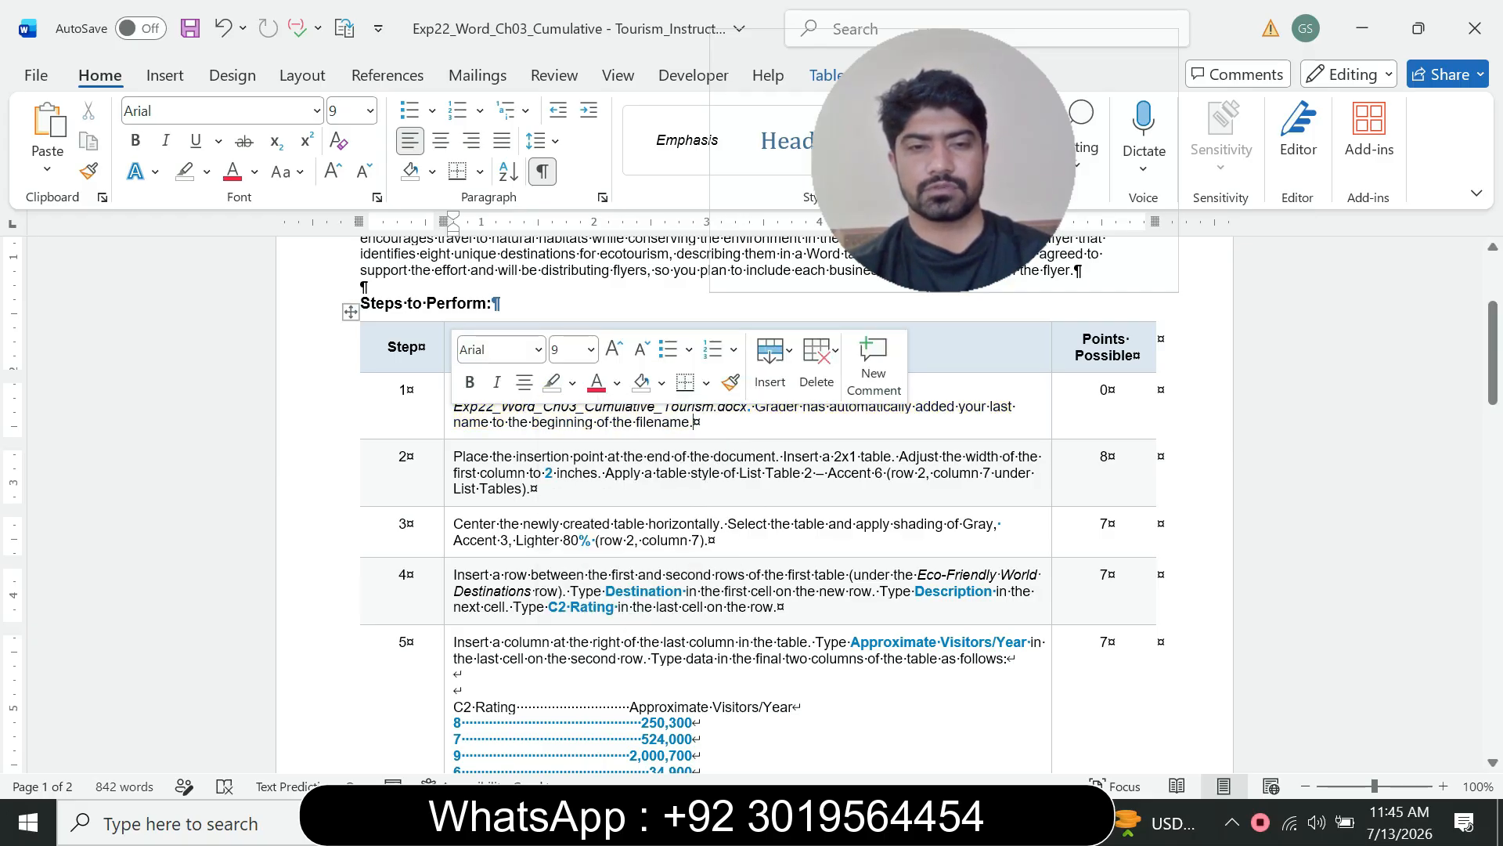
Step: Enlarge the step 2 instructions to 12 pt and highlight them in turquoise
{"action": "left_click", "coordinate": [447, 485]}
{"action": "left_click", "coordinate": [586, 420]}
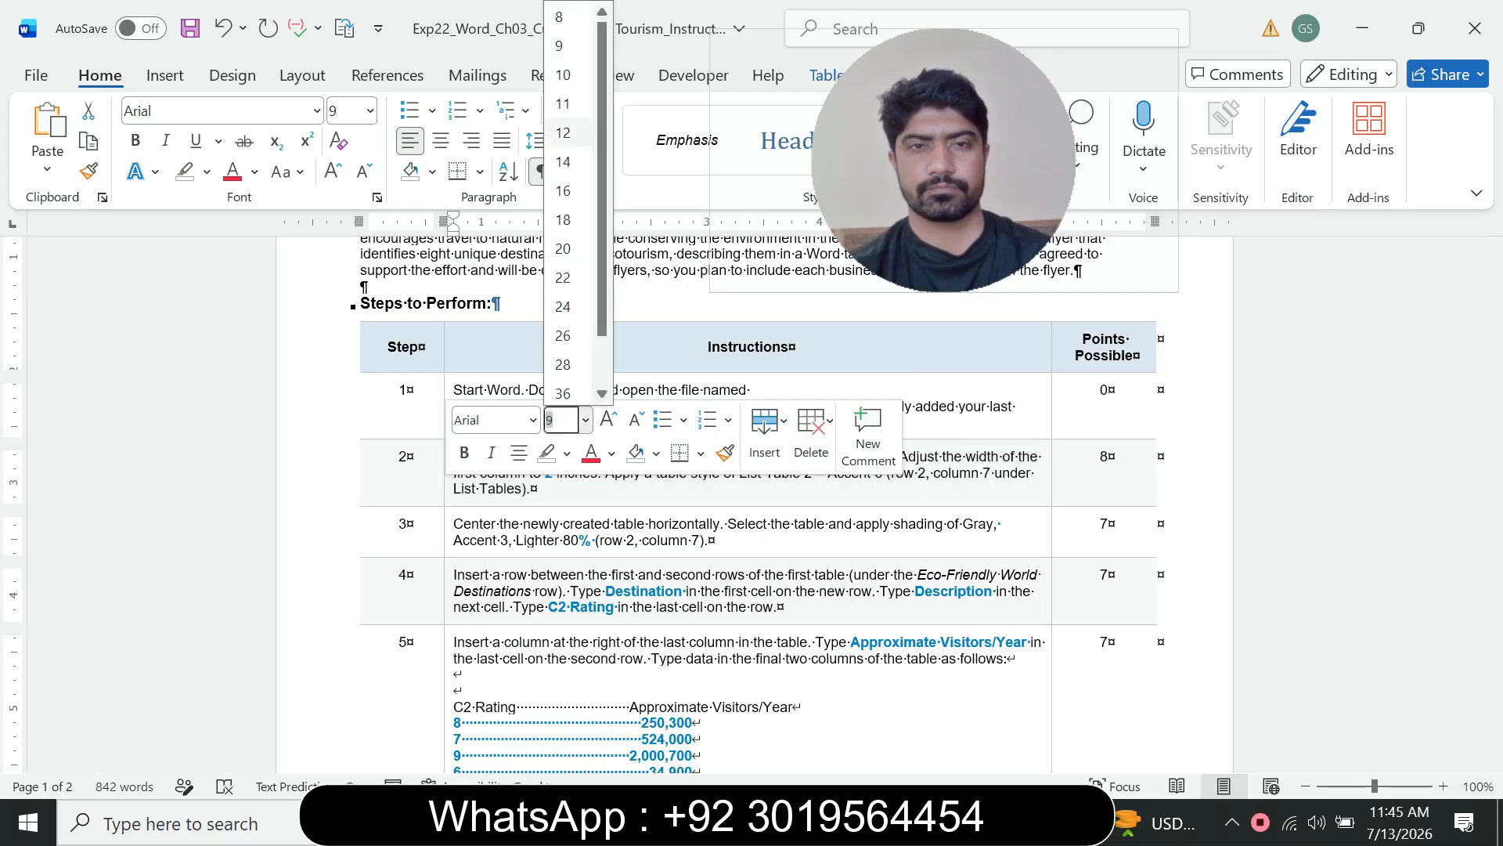
{"action": "left_click", "coordinate": [563, 133]}
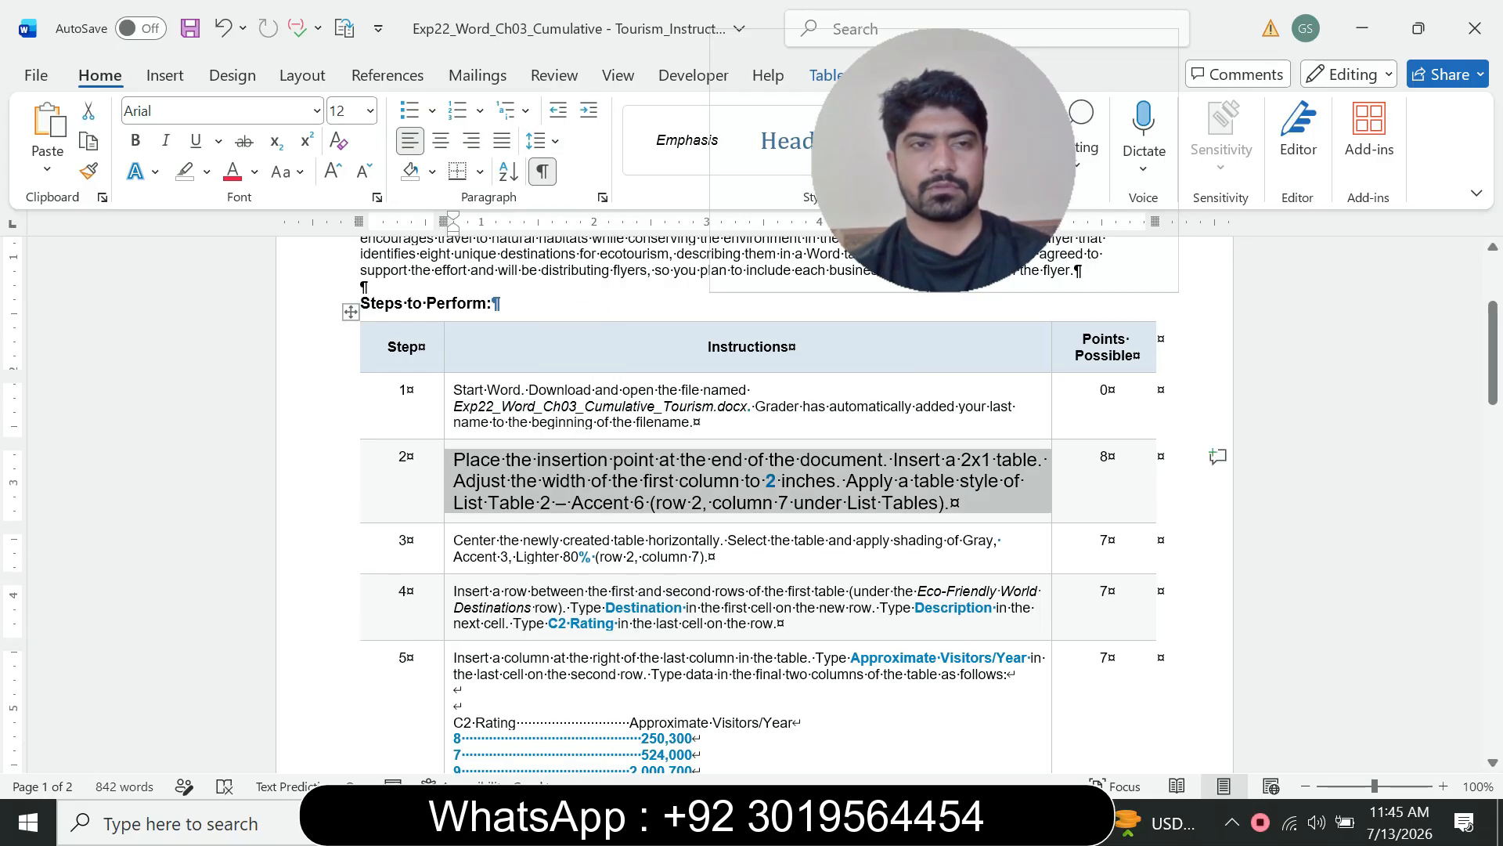
{"action": "left_click", "coordinate": [206, 172]}
{"action": "left_click", "coordinate": [261, 253]}
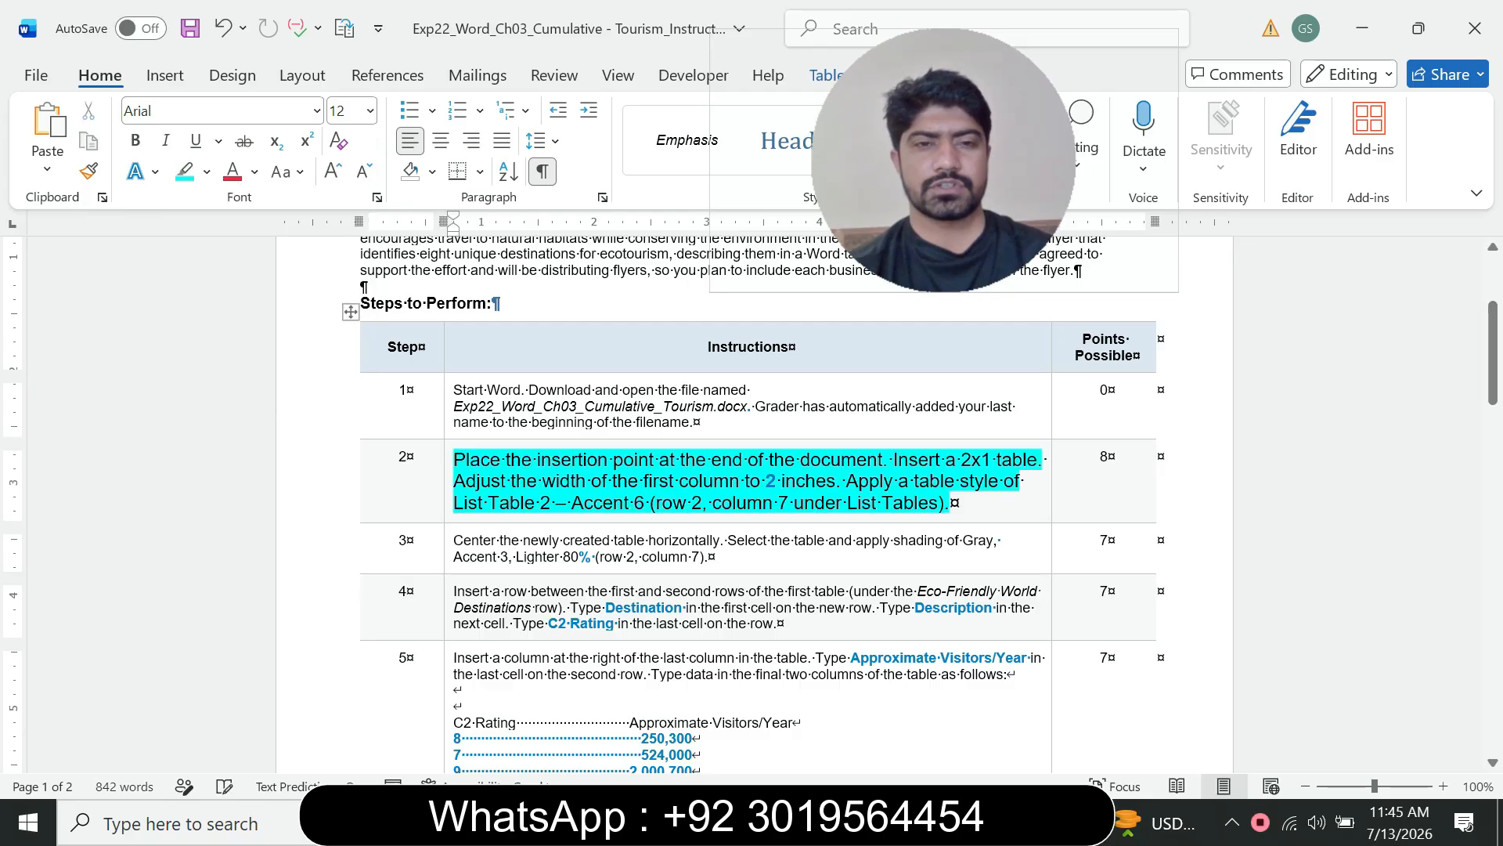
Step: Switch to the flyer document and place the insertion point in the empty paragraph at its end
{"action": "scroll", "coordinate": [754, 502], "scroll_direction": "down", "scroll_amount": 1}
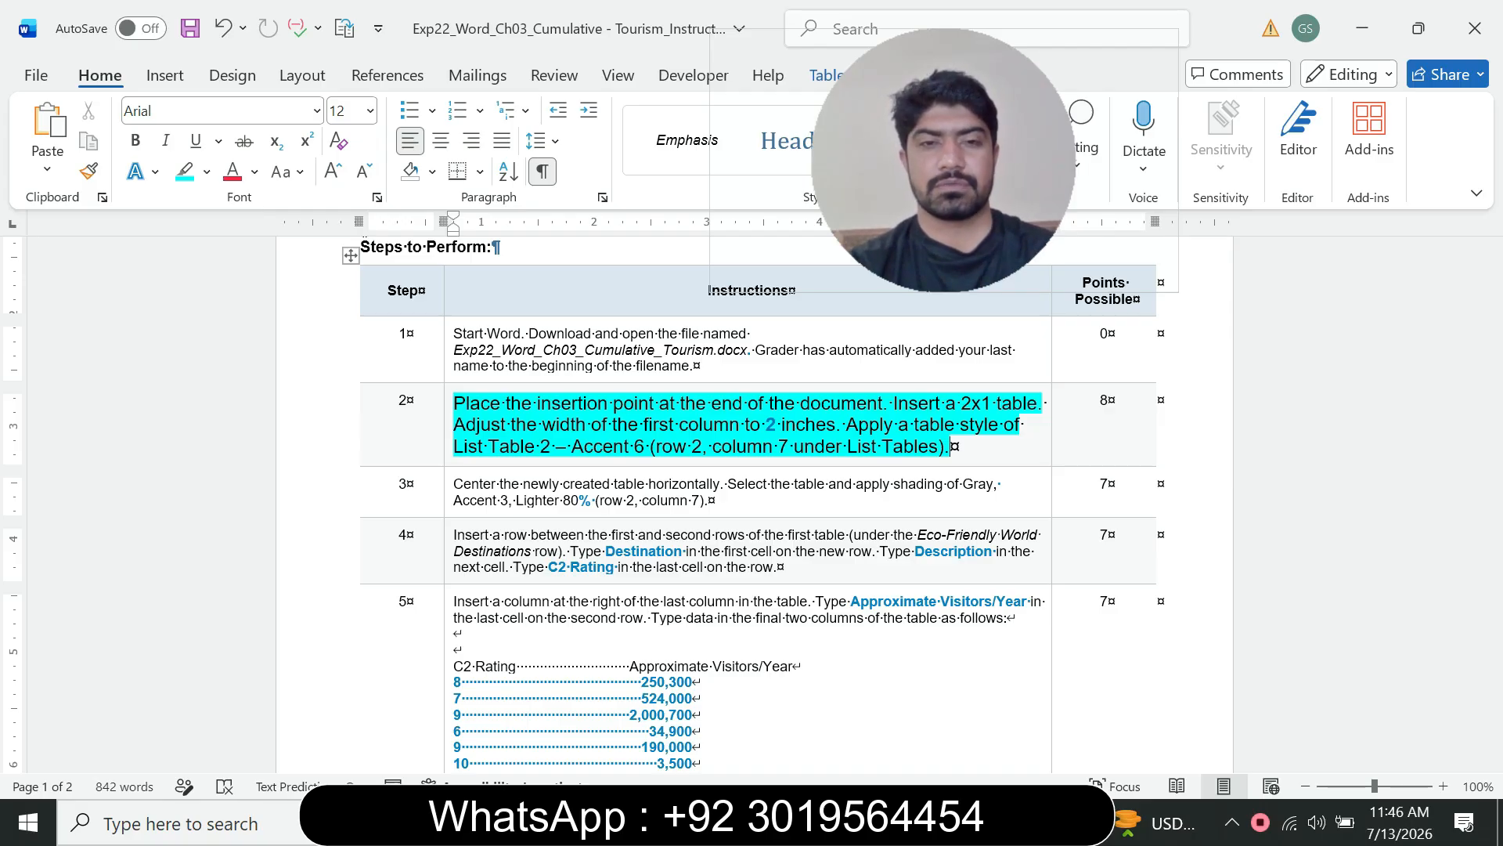
{"action": "left_click_drag", "start_coordinate": [577, 403], "coordinate": [799, 403]}
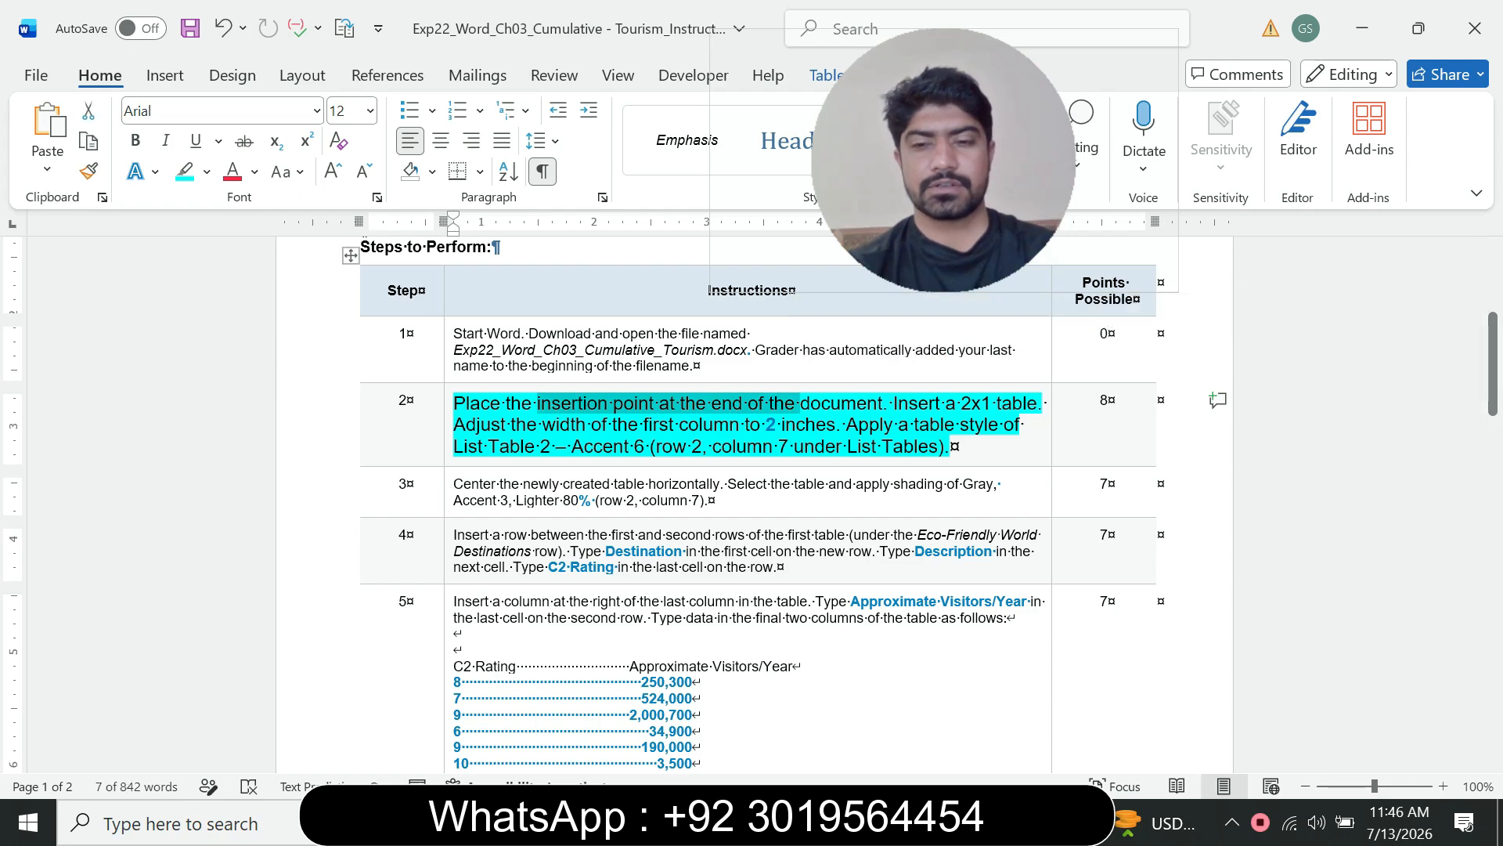
{"action": "left_click", "coordinate": [1135, 712]}
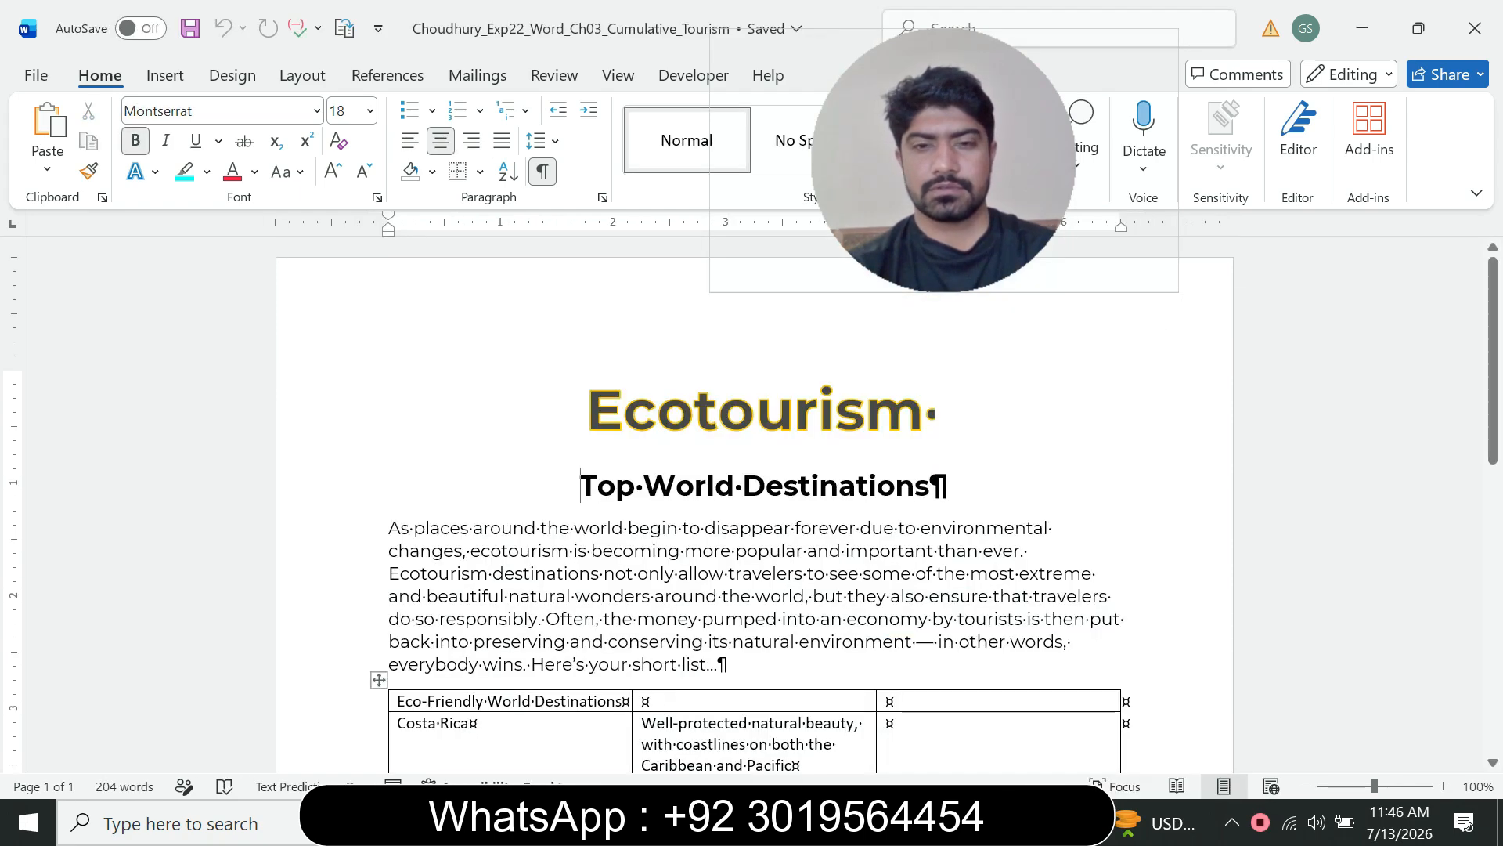
{"action": "scroll", "coordinate": [751, 501], "scroll_direction": "down", "scroll_amount": 15}
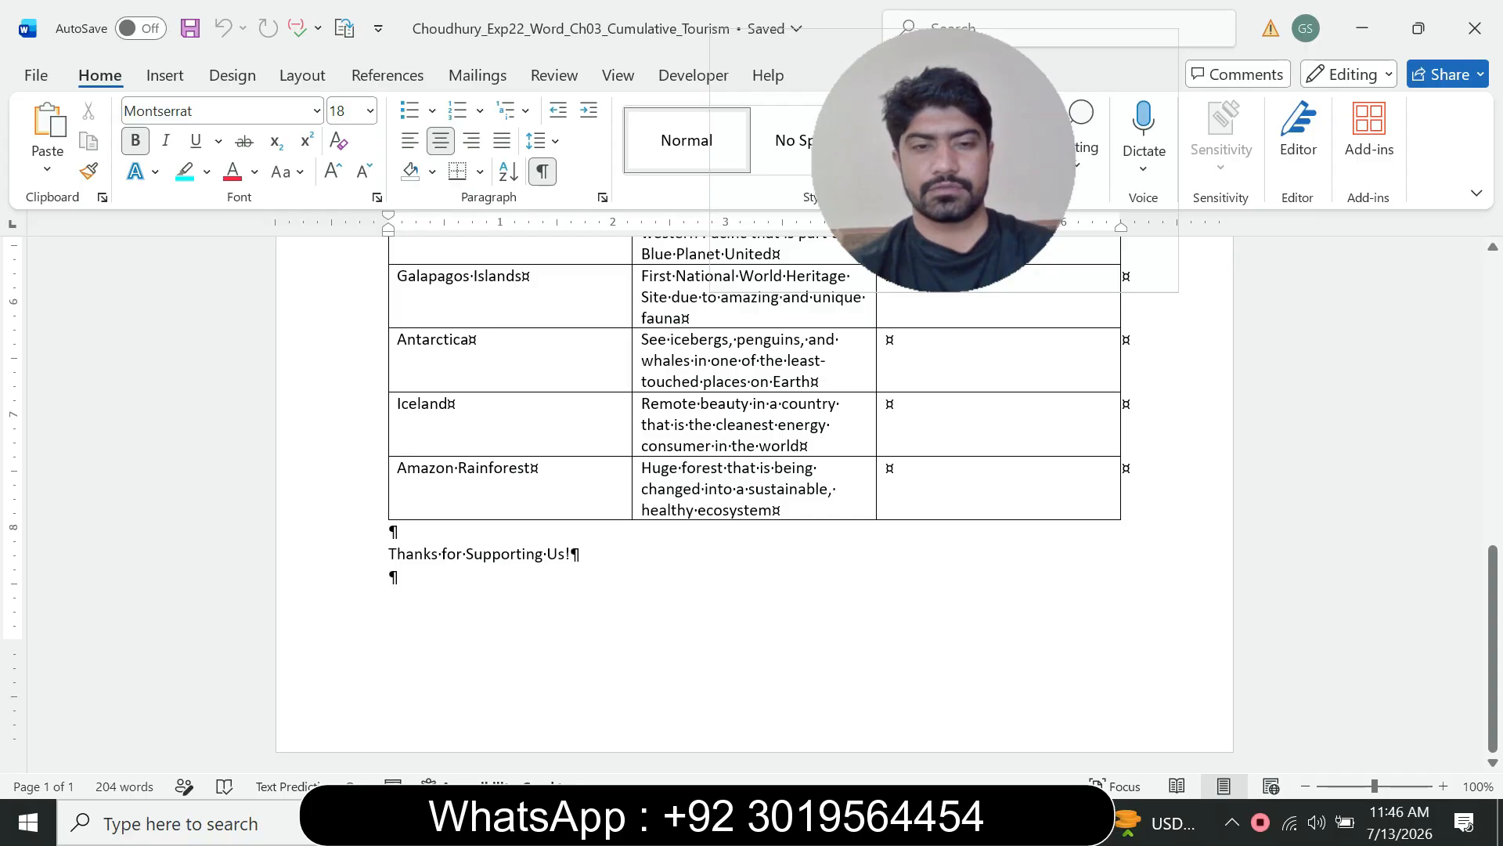
{"action": "left_click", "coordinate": [394, 578]}
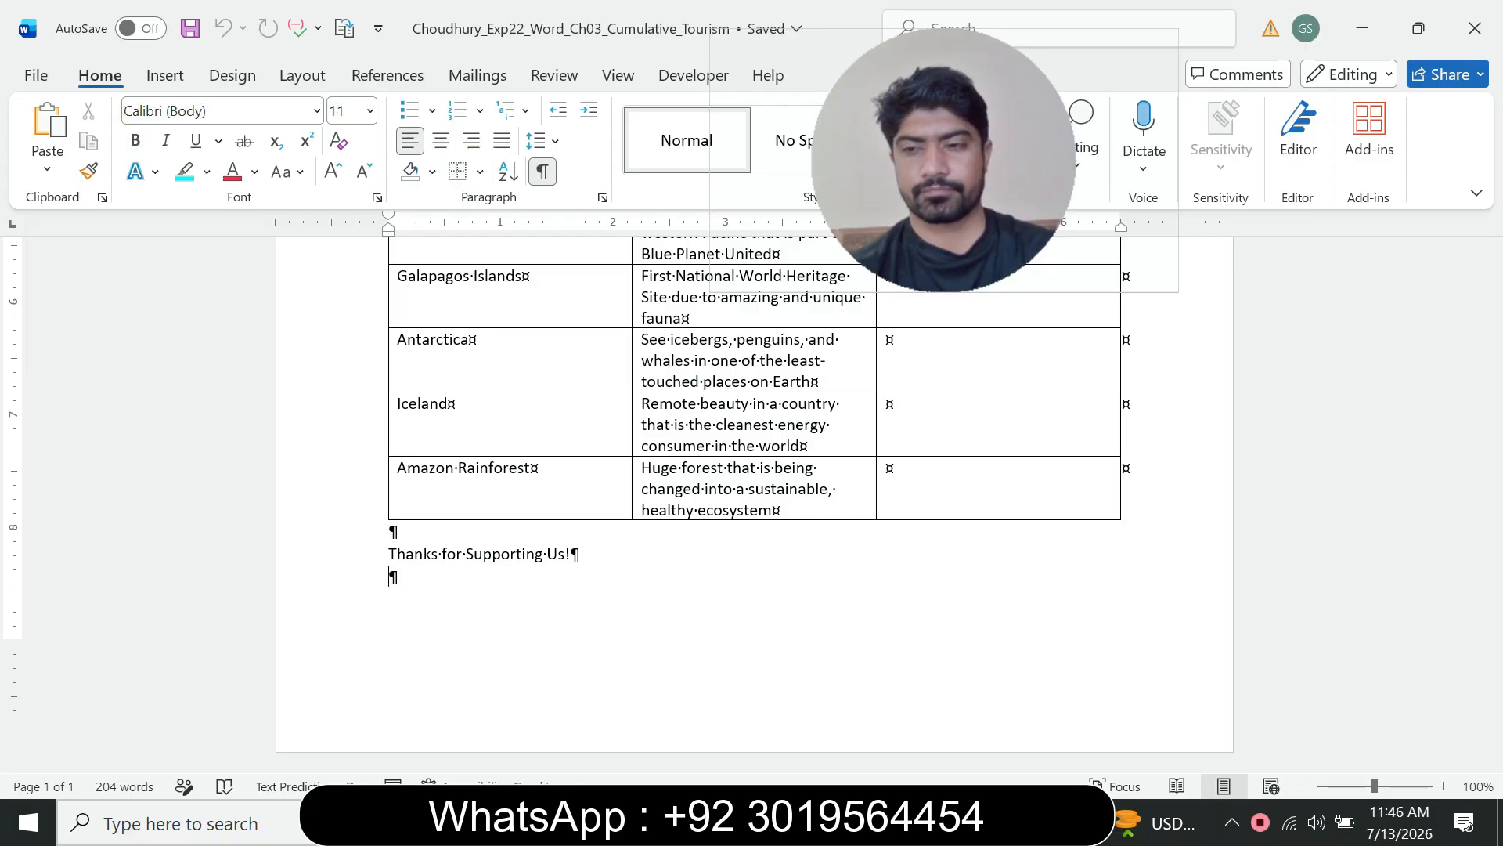
Step: Insert a 2x1 table at the end of the flyer document
{"action": "left_click", "coordinate": [1010, 822]}
{"action": "left_click", "coordinate": [885, 704]}
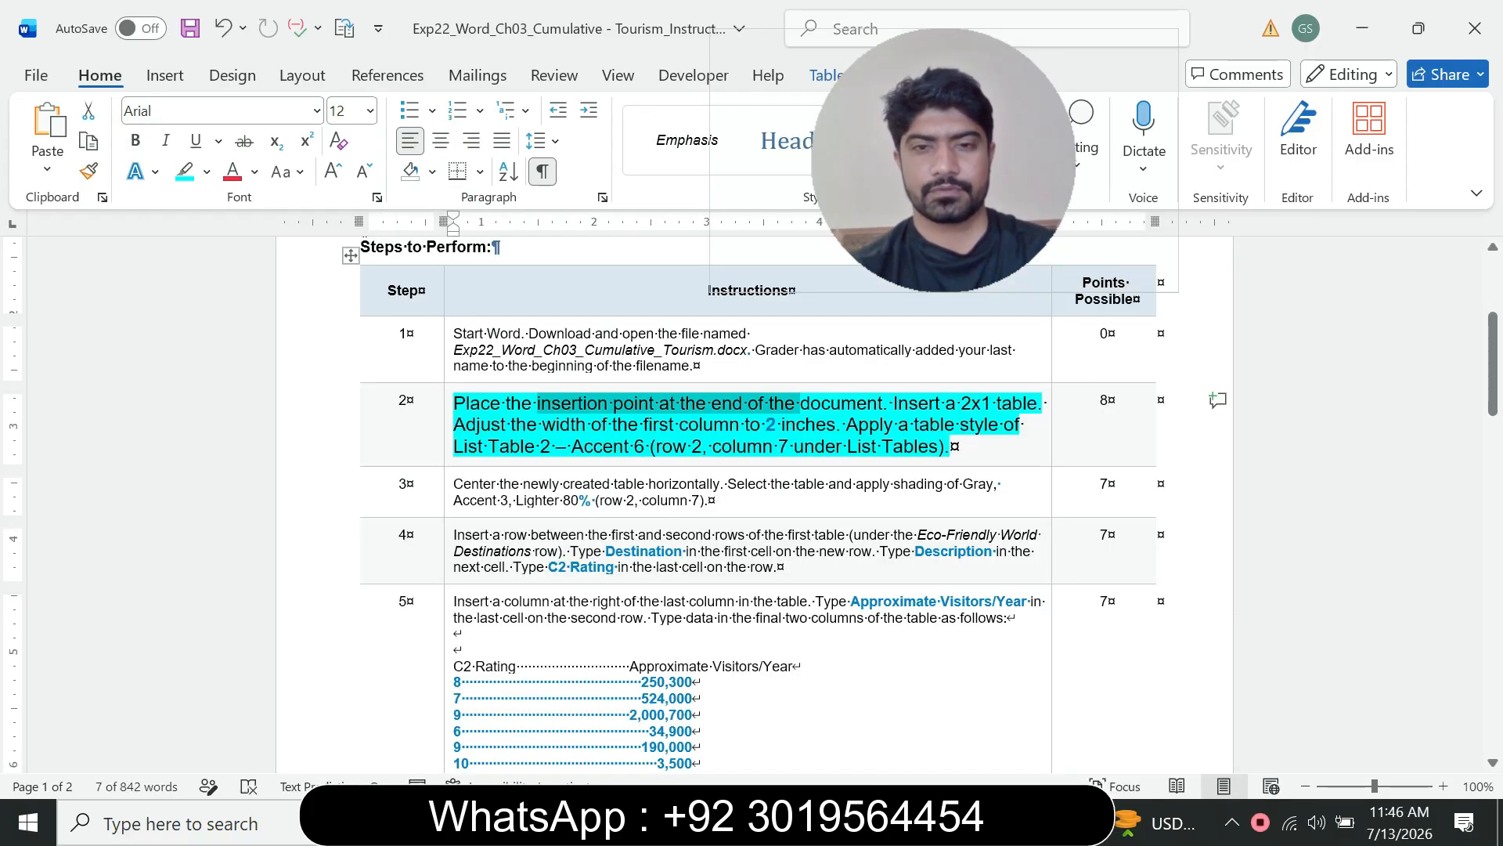
{"action": "left_click_drag", "start_coordinate": [895, 403], "coordinate": [1035, 404]}
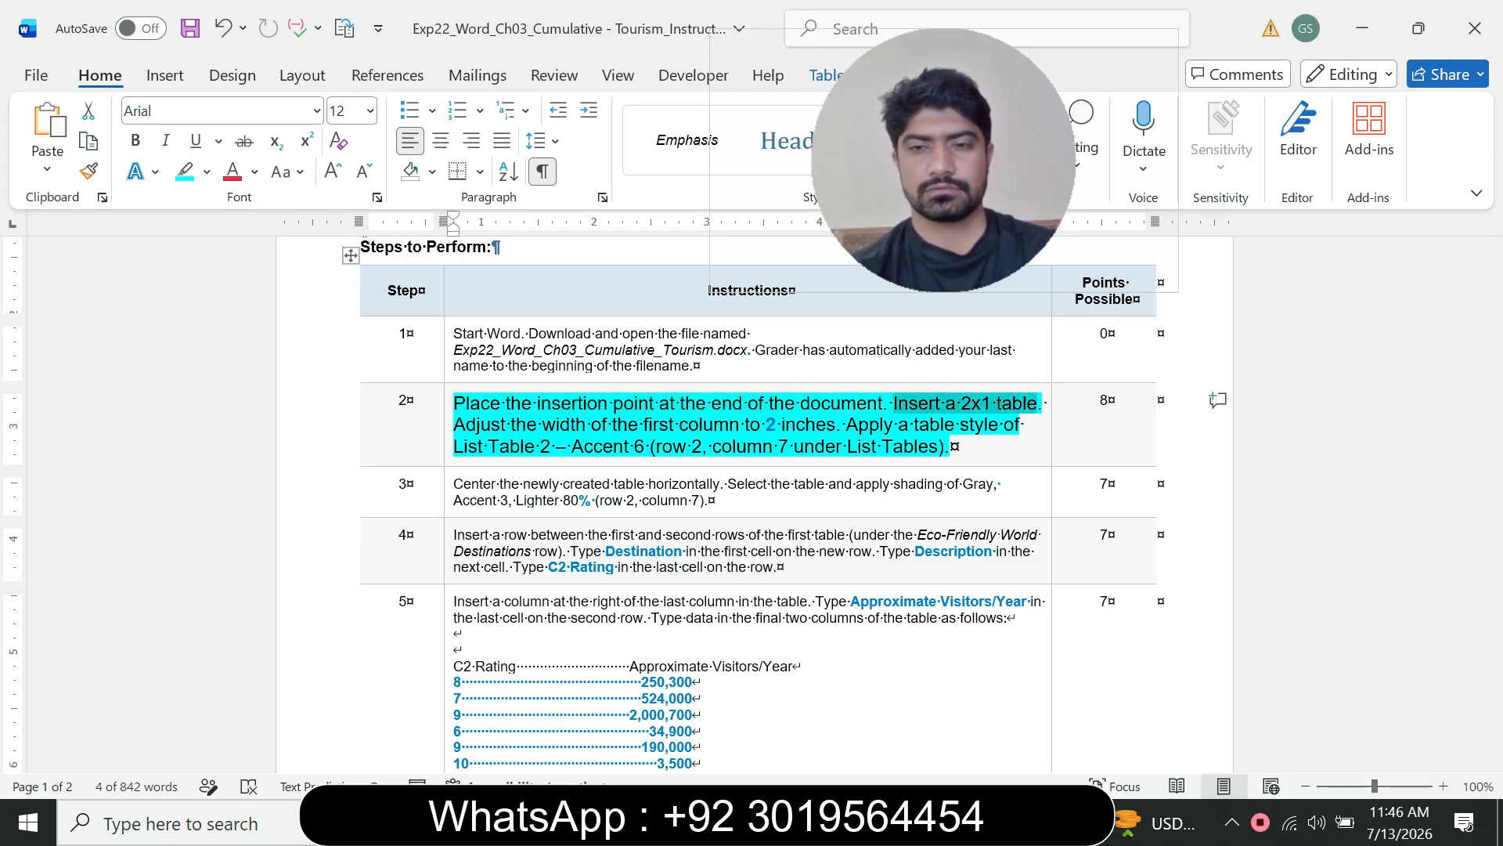
{"action": "left_click", "coordinate": [1012, 822]}
{"action": "left_click", "coordinate": [1143, 705]}
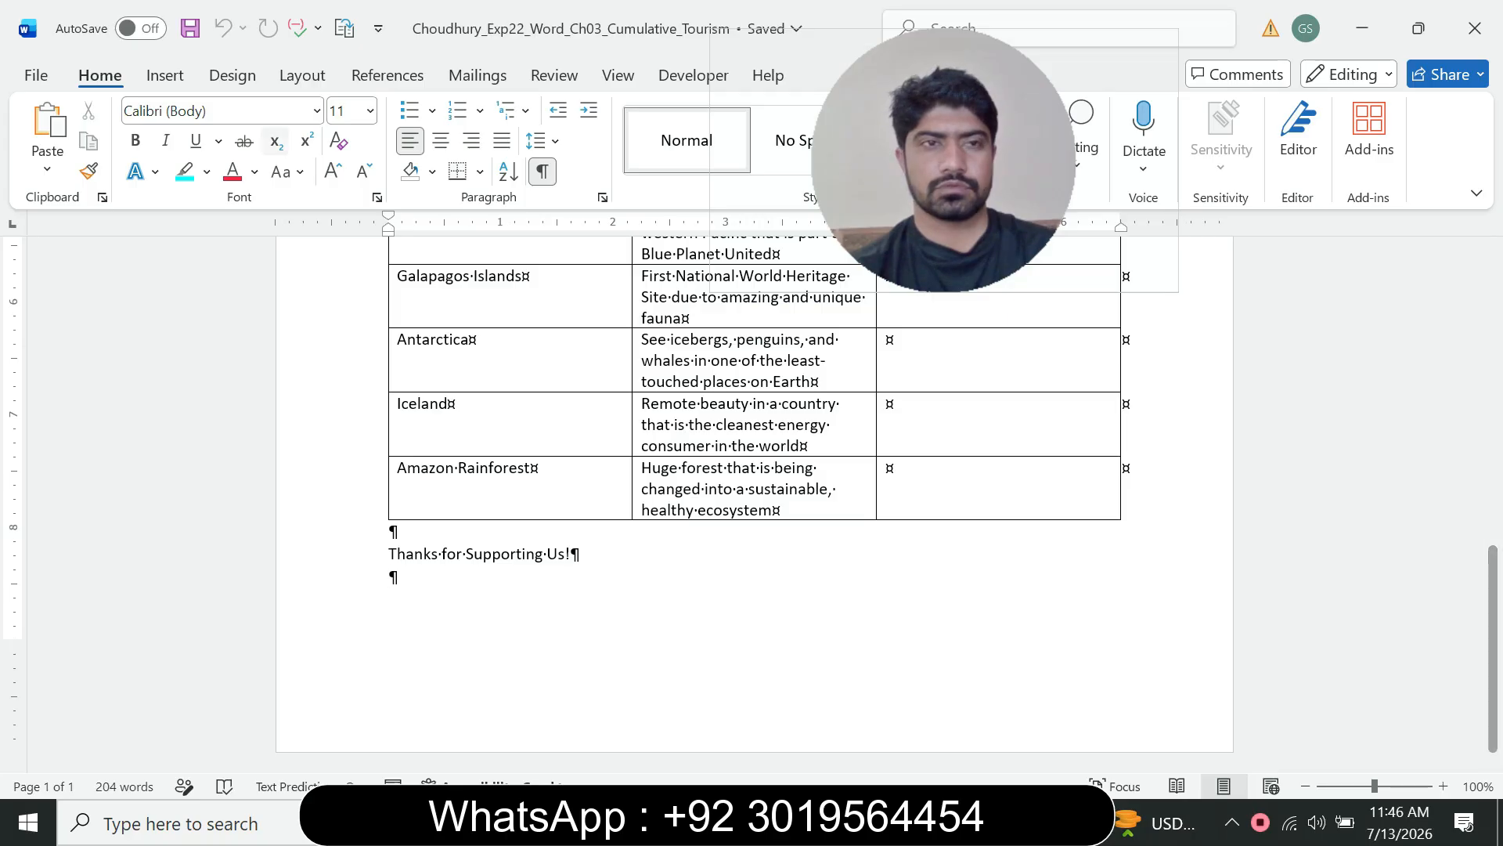
{"action": "left_click", "coordinate": [165, 76]}
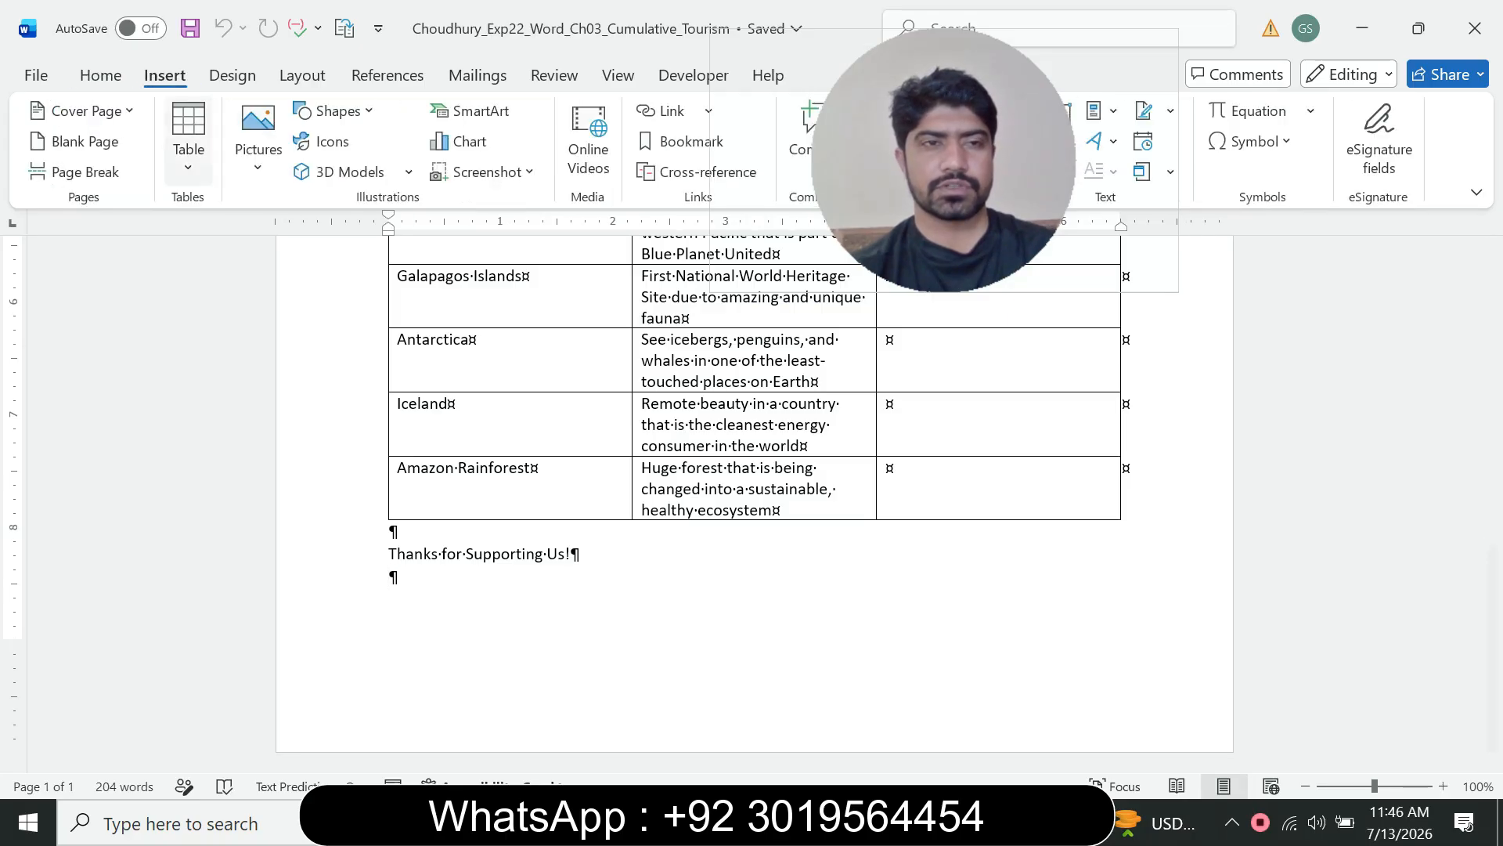
{"action": "left_click", "coordinate": [188, 137]}
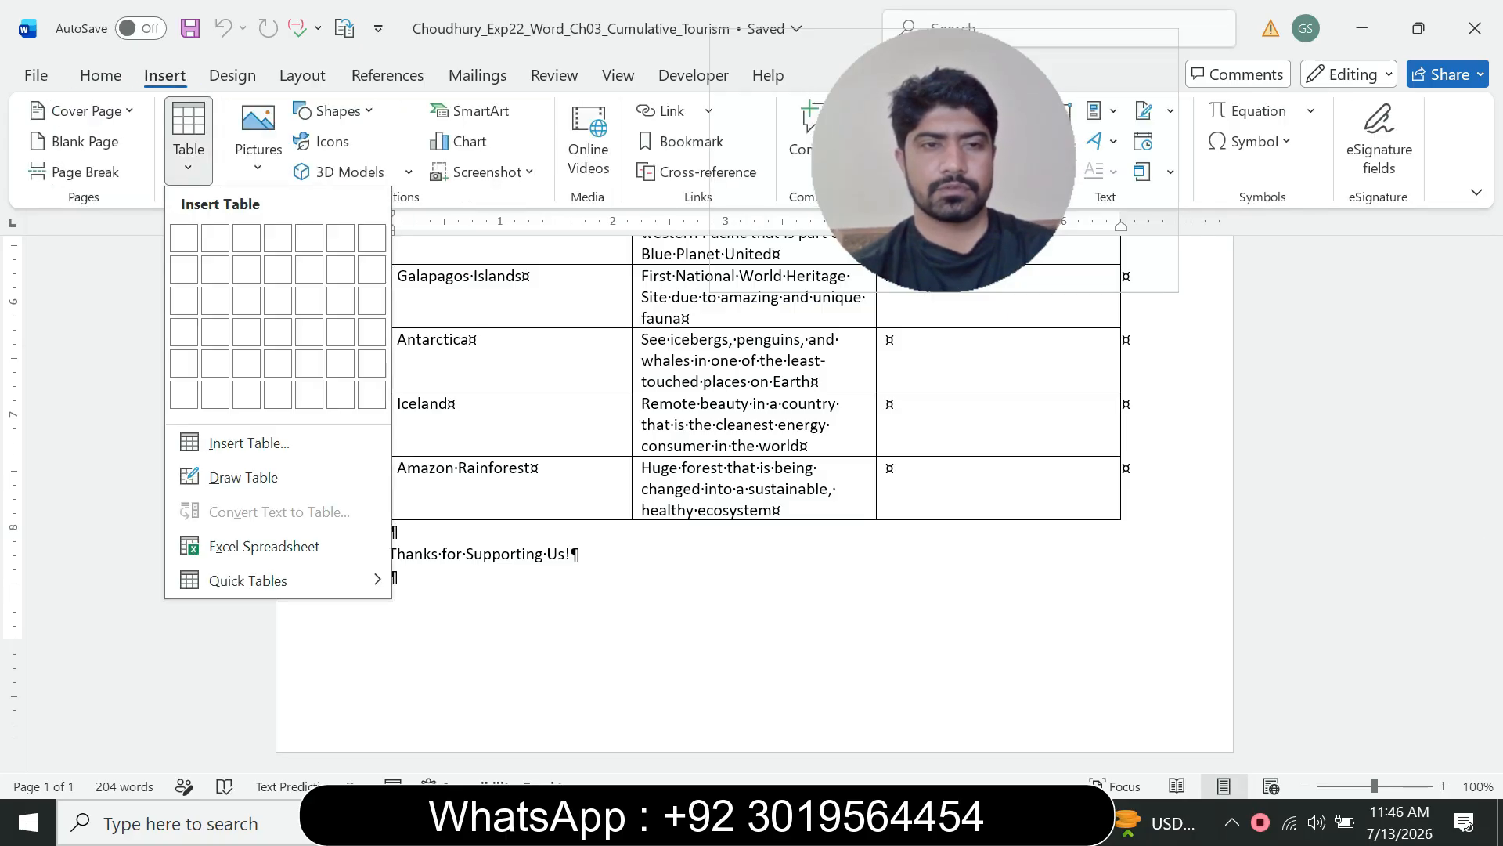
{"action": "left_click", "coordinate": [215, 238]}
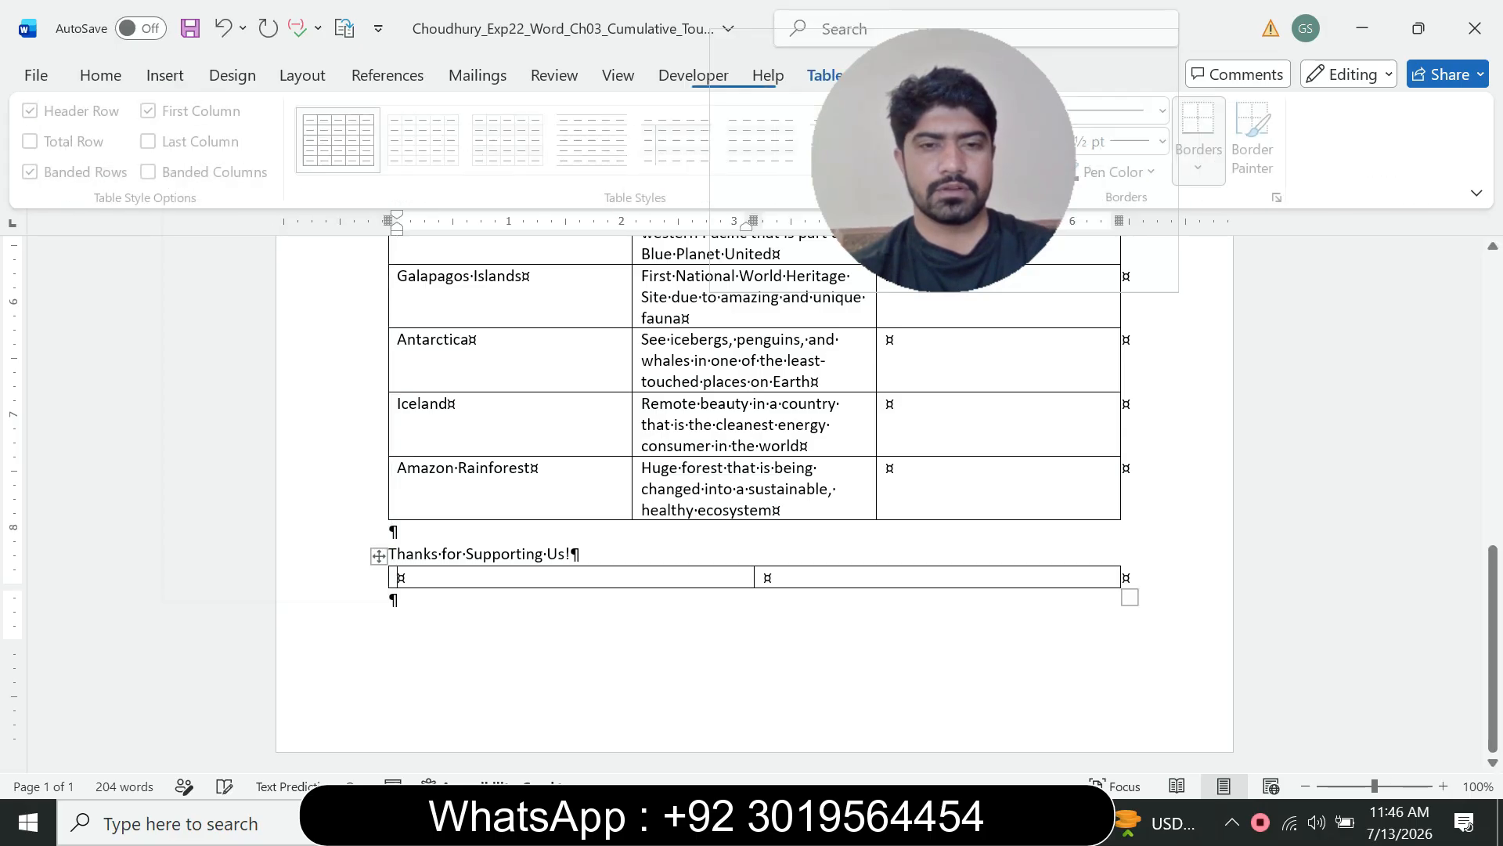
Step: Place the cursor in the first cell of the new table and open the table layout options
{"action": "left_click", "coordinate": [1015, 822]}
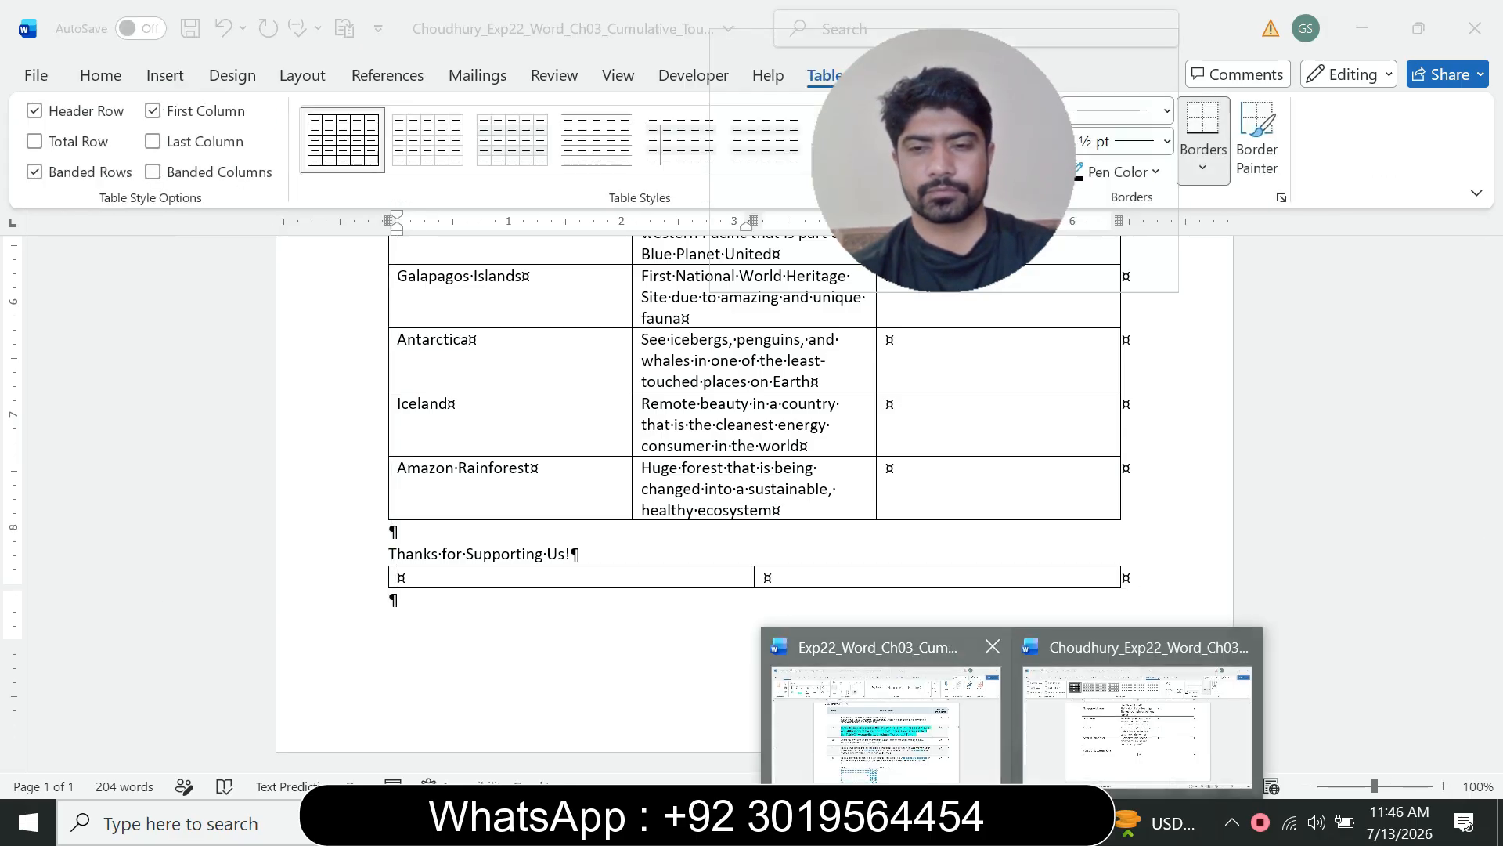
{"action": "left_click", "coordinate": [885, 713]}
{"action": "left_click_drag", "start_coordinate": [490, 424], "coordinate": [631, 446]}
{"action": "left_click", "coordinate": [538, 424]}
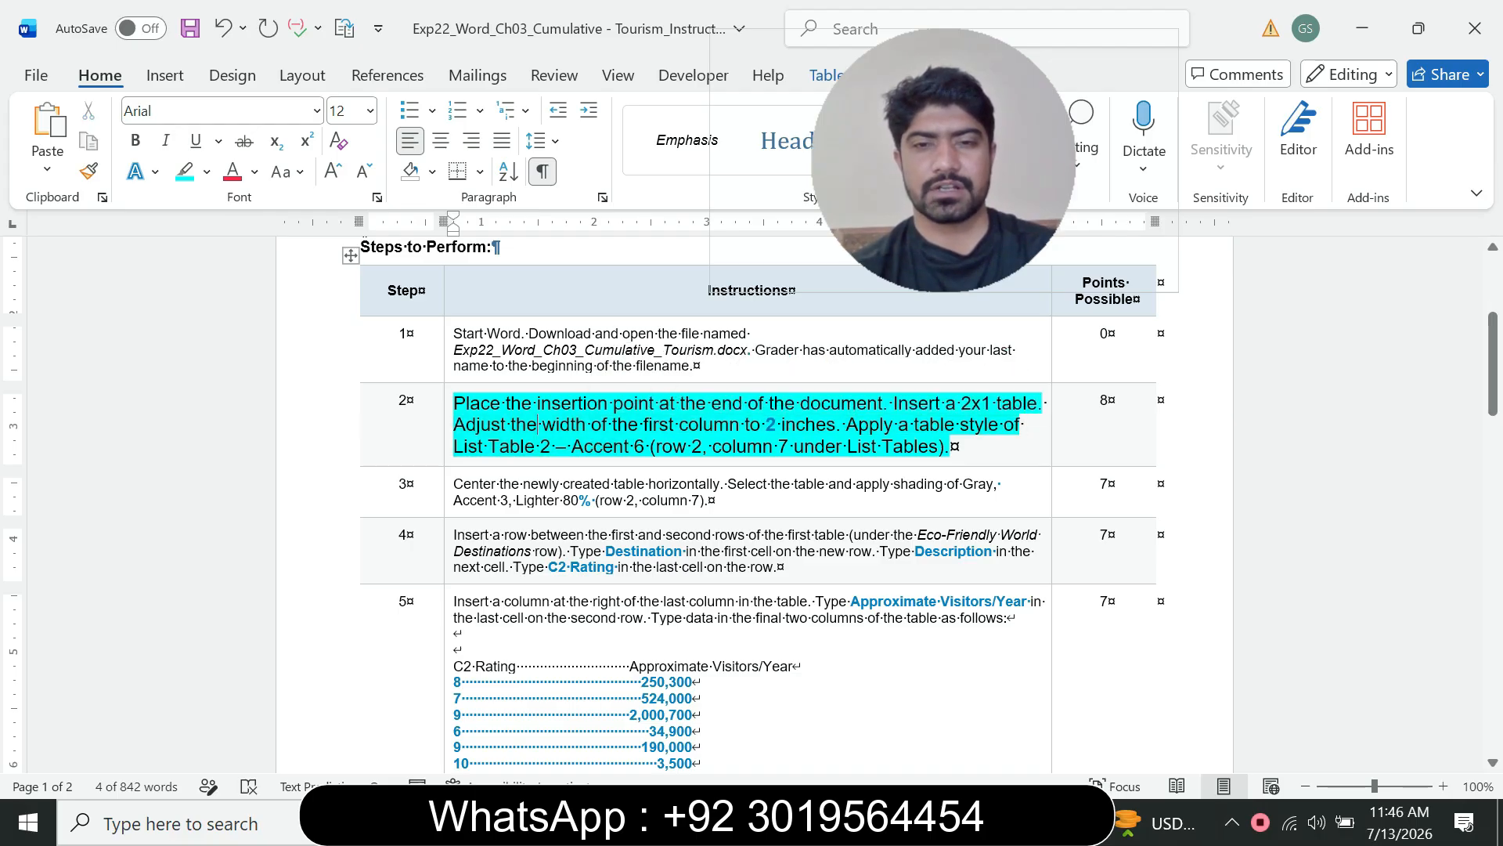
{"action": "left_click_drag", "start_coordinate": [513, 445], "coordinate": [695, 427]}
{"action": "left_click", "coordinate": [1011, 822]}
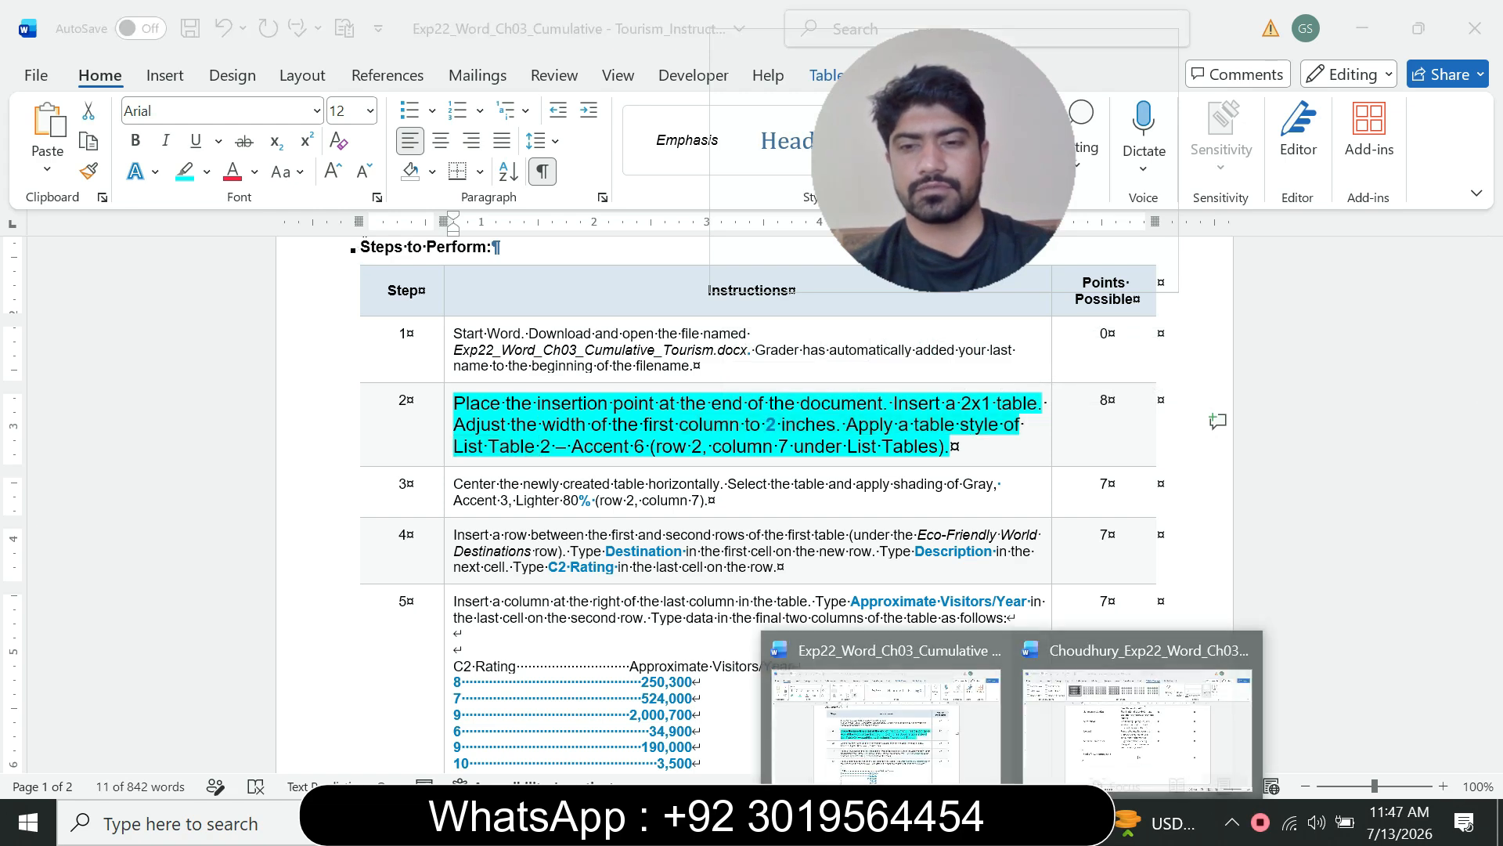
{"action": "left_click", "coordinate": [1127, 701]}
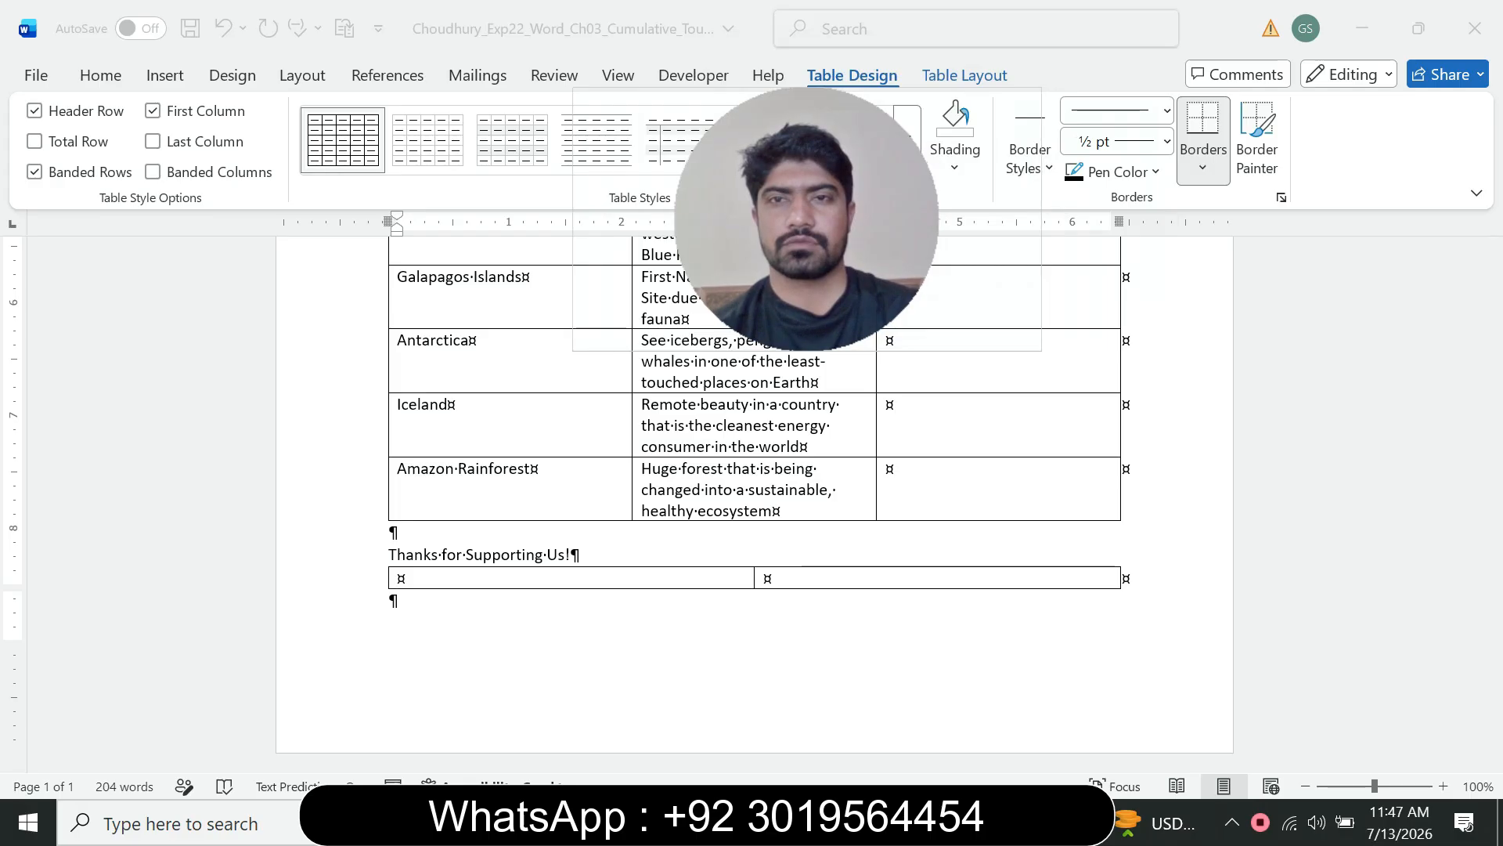
{"action": "left_click", "coordinate": [964, 75]}
{"action": "left_click_drag", "start_coordinate": [807, 219], "coordinate": [1337, 285]}
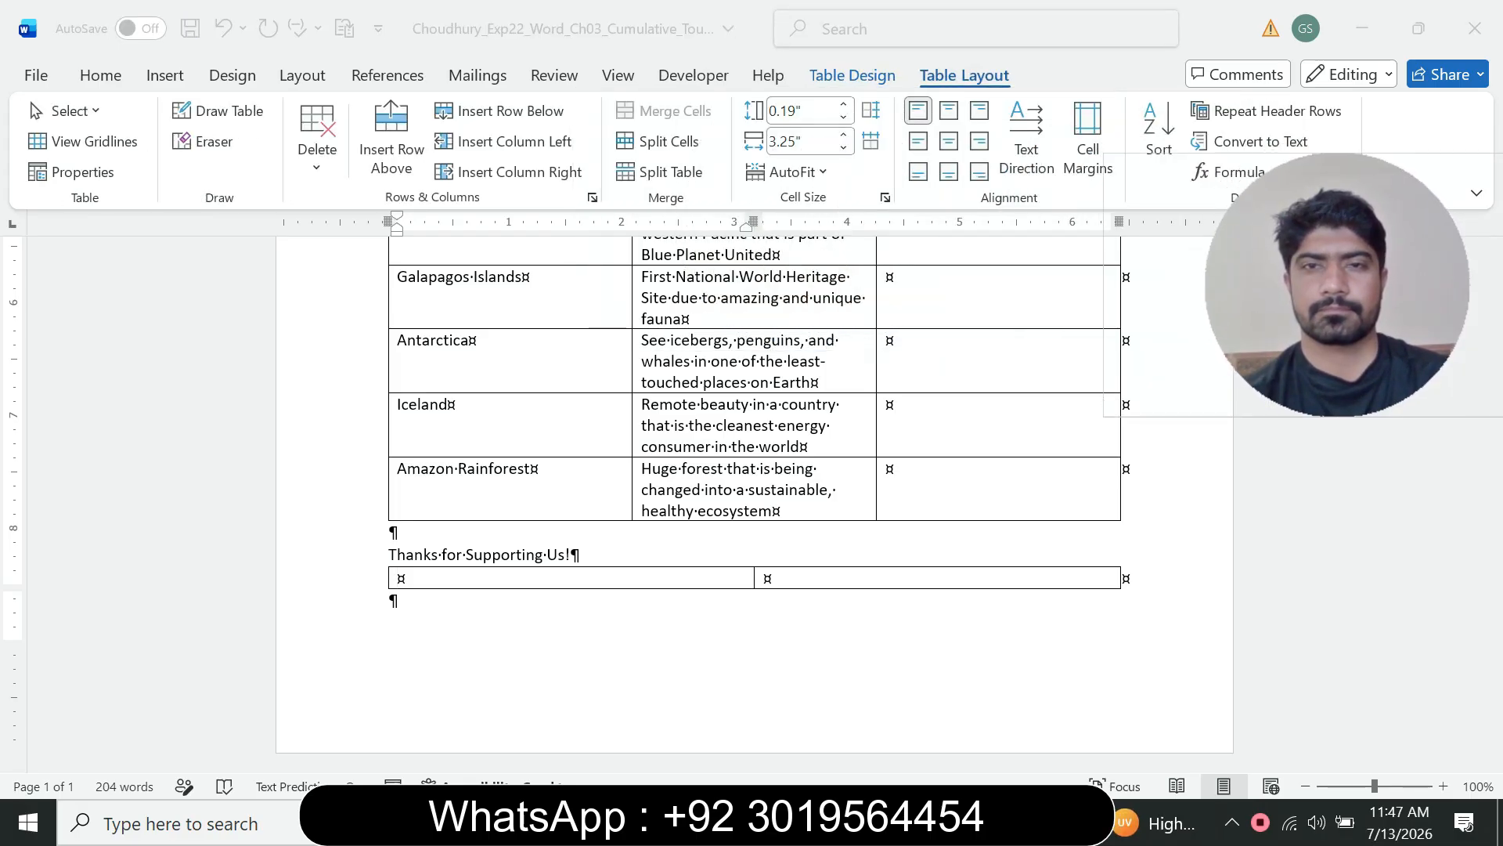
{"action": "left_click", "coordinate": [401, 578]}
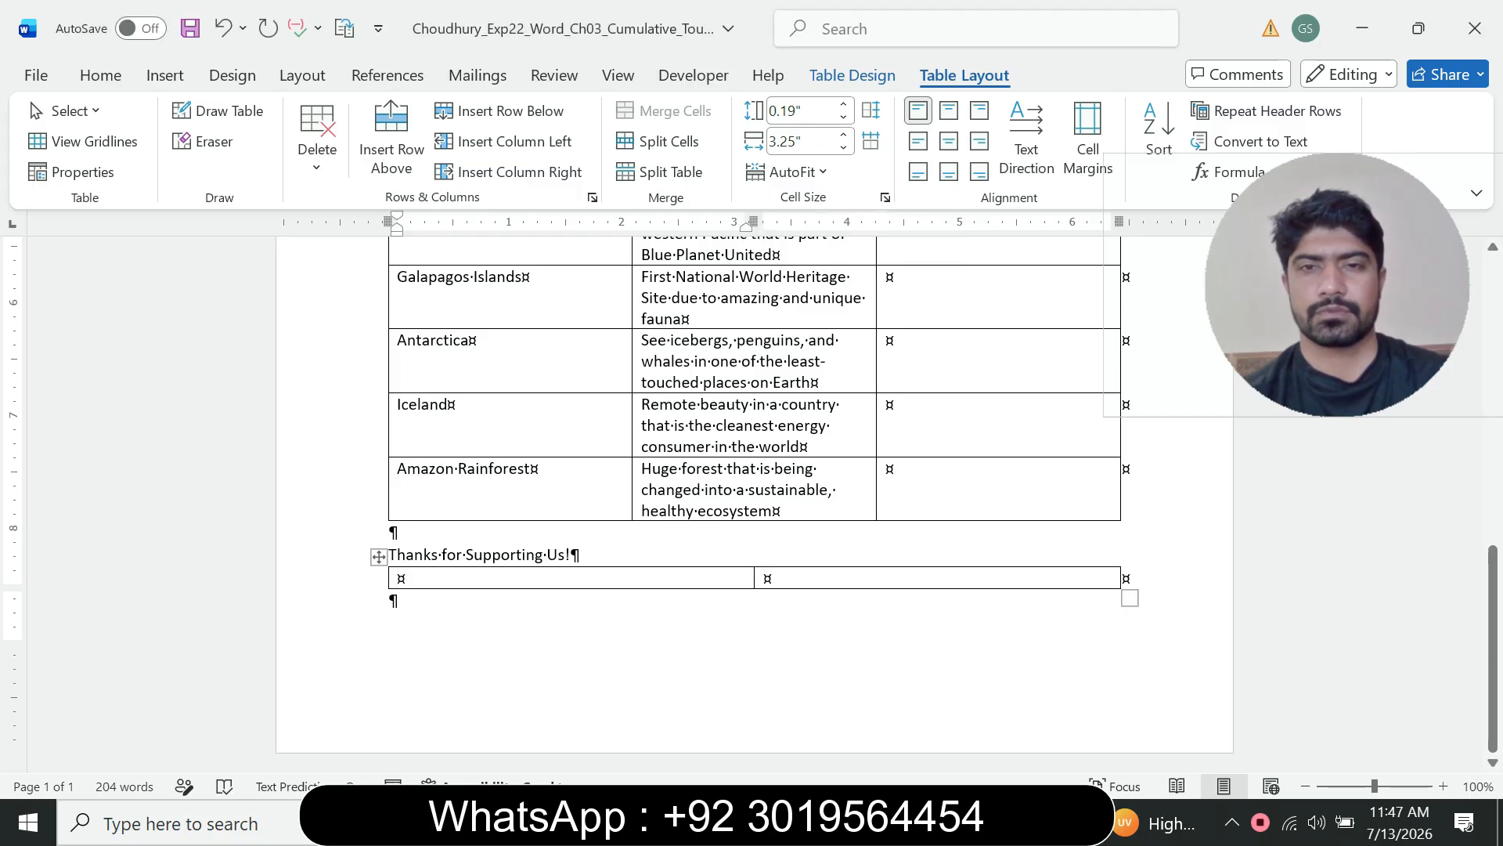
Step: Reread the column width instruction of step 2 in the instructions document
{"action": "mouse_move", "coordinate": [1018, 822]}
{"action": "left_click", "coordinate": [888, 705]}
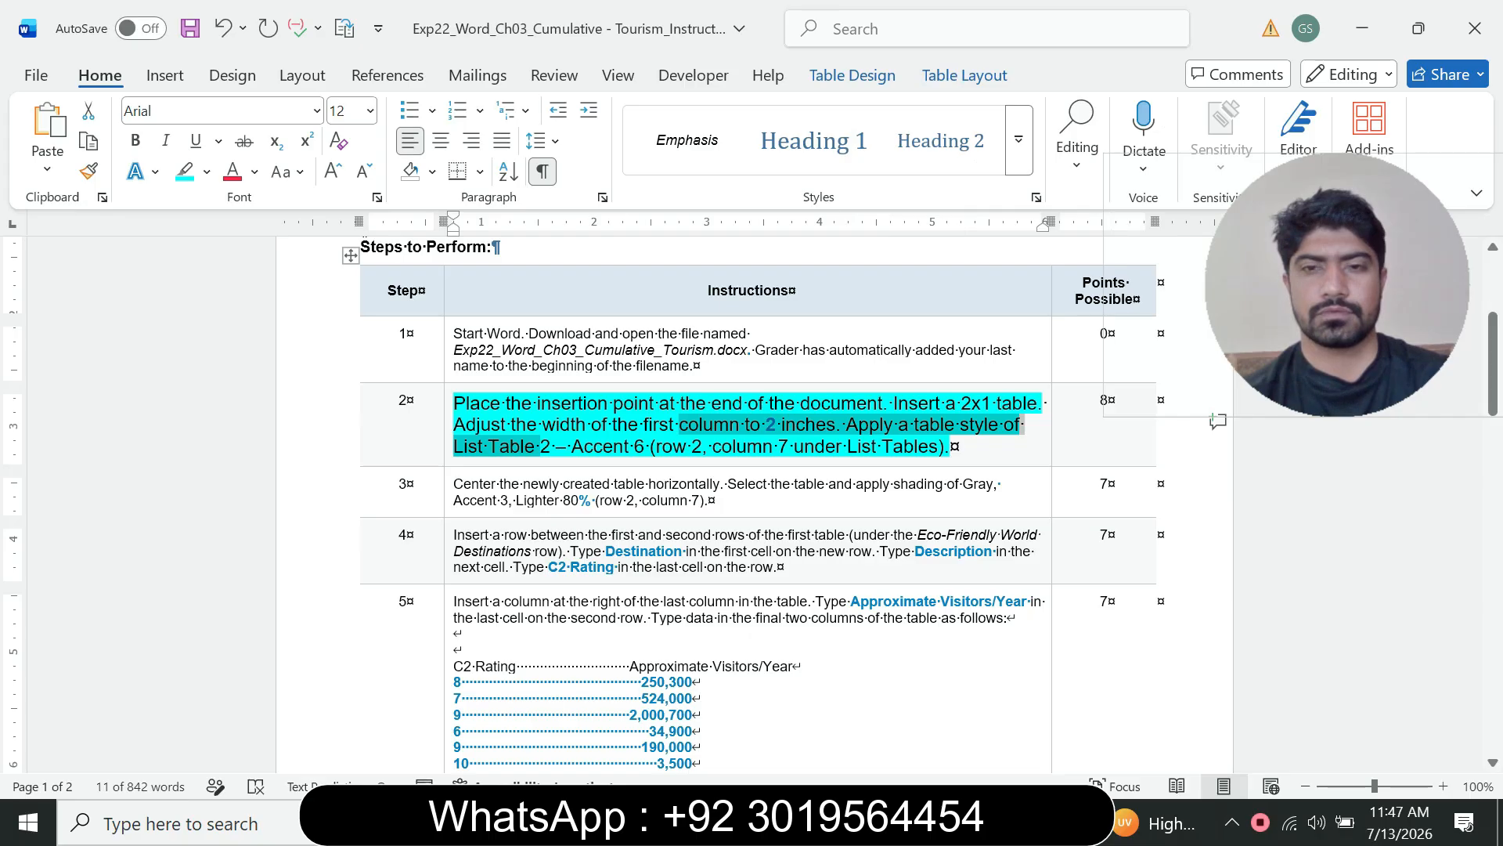
{"action": "left_click_drag", "start_coordinate": [510, 423], "coordinate": [612, 424]}
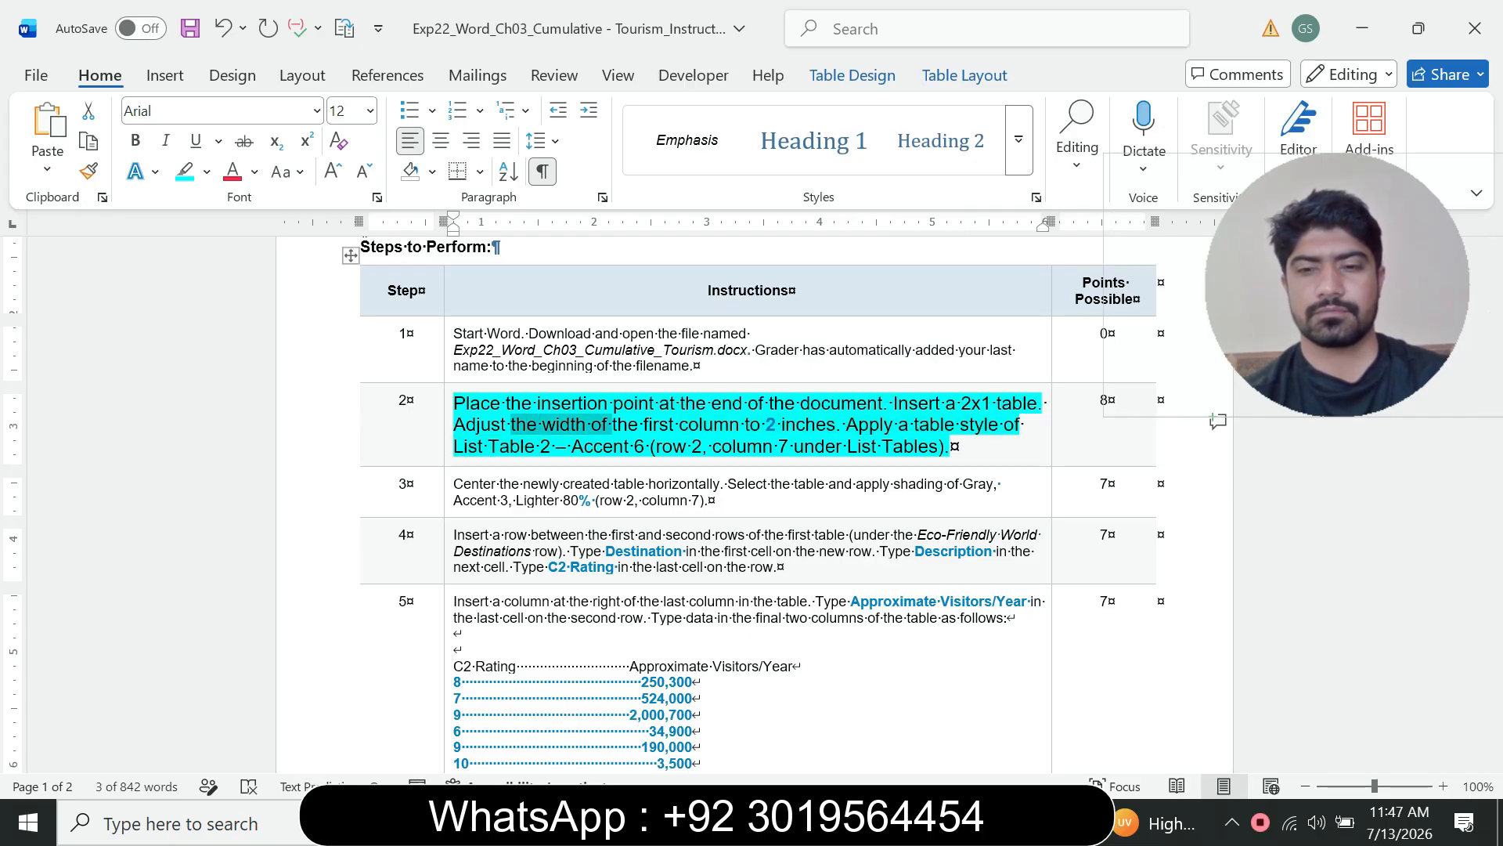
Step: Switch to the flyer and set the width of the new table's first column to 2"
{"action": "mouse_move", "coordinate": [1017, 822]}
{"action": "left_click", "coordinate": [1140, 755]}
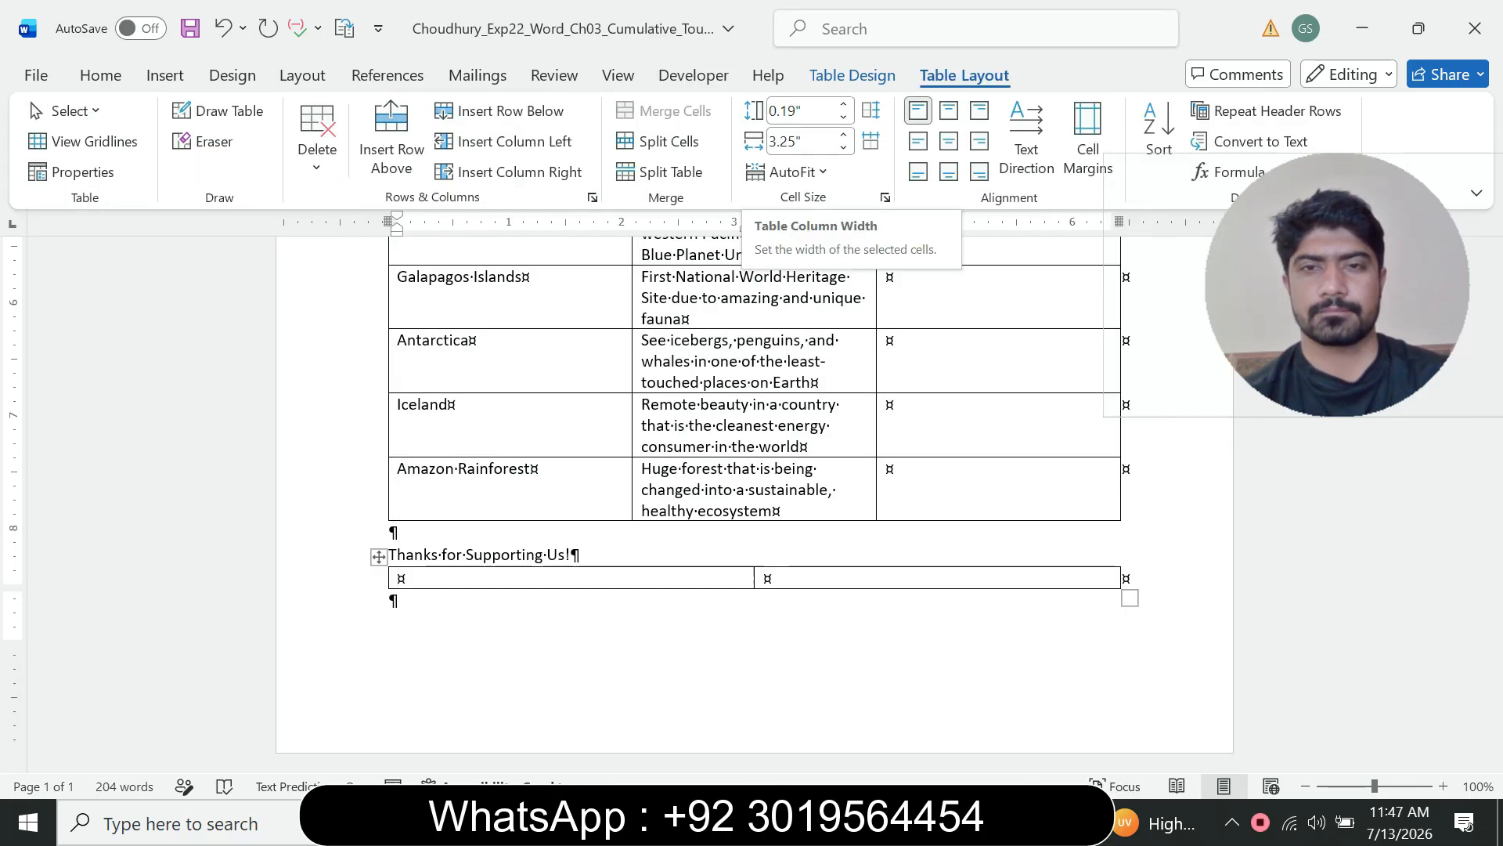
{"action": "left_click", "coordinate": [802, 141]}
{"action": "type", "text": "2"}
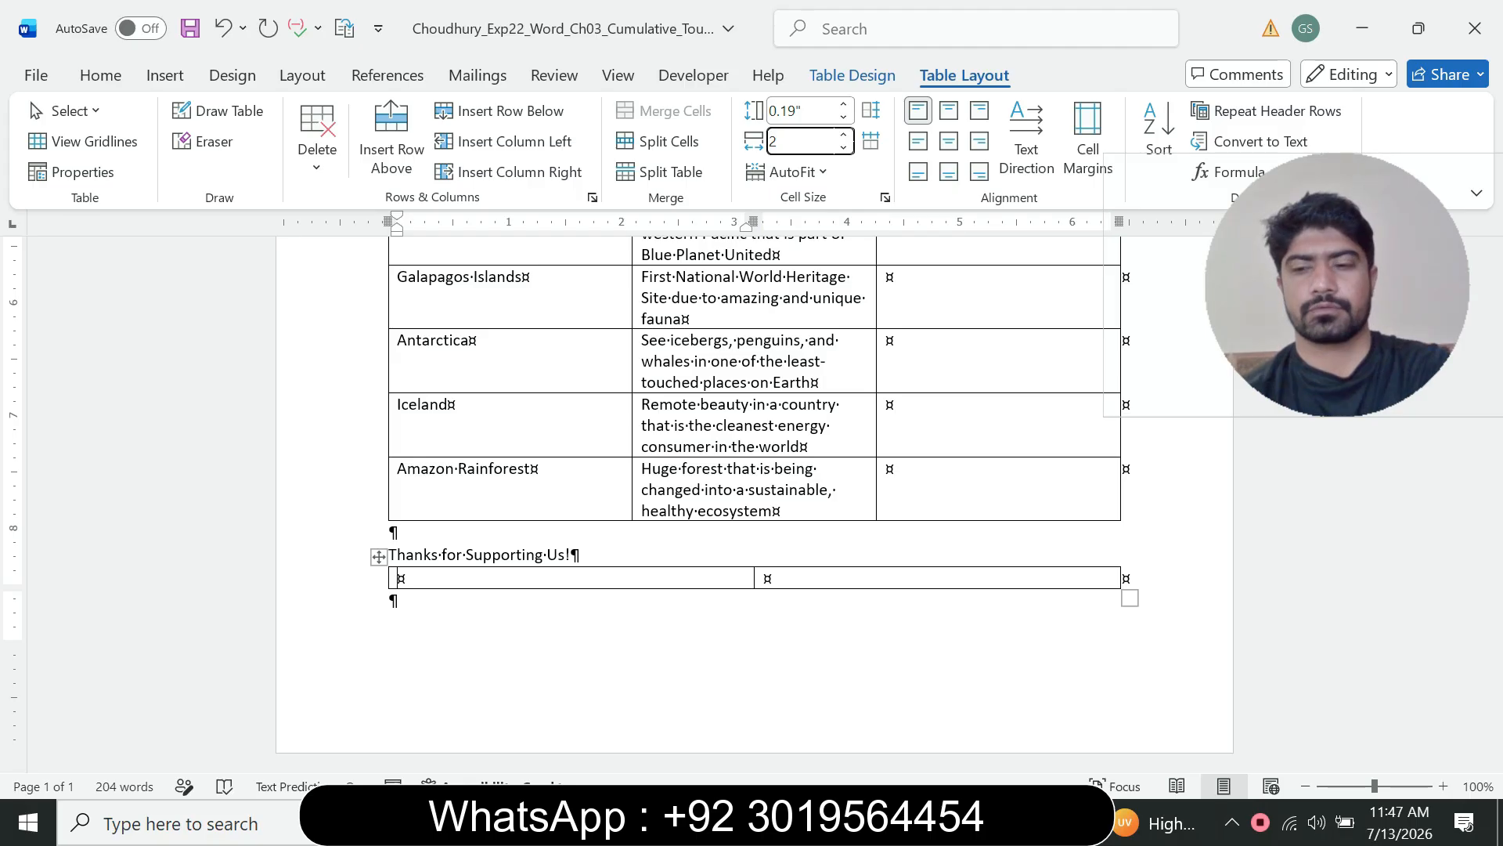
{"action": "key", "text": "Return"}
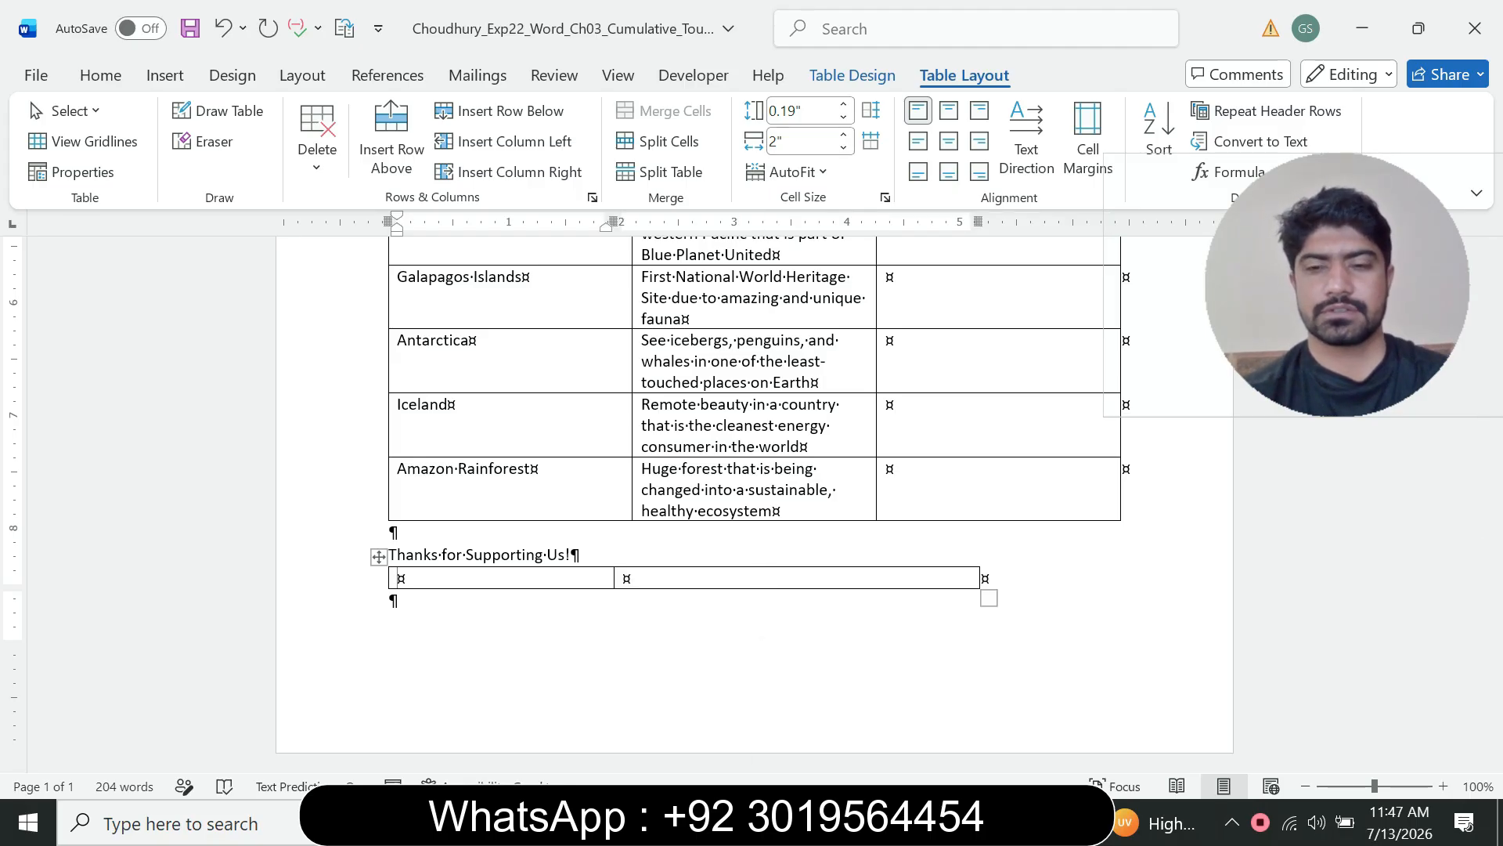
Step: Reread step 2's table style instruction in the instructions document
{"action": "mouse_move", "coordinate": [1013, 822]}
{"action": "left_click", "coordinate": [889, 709]}
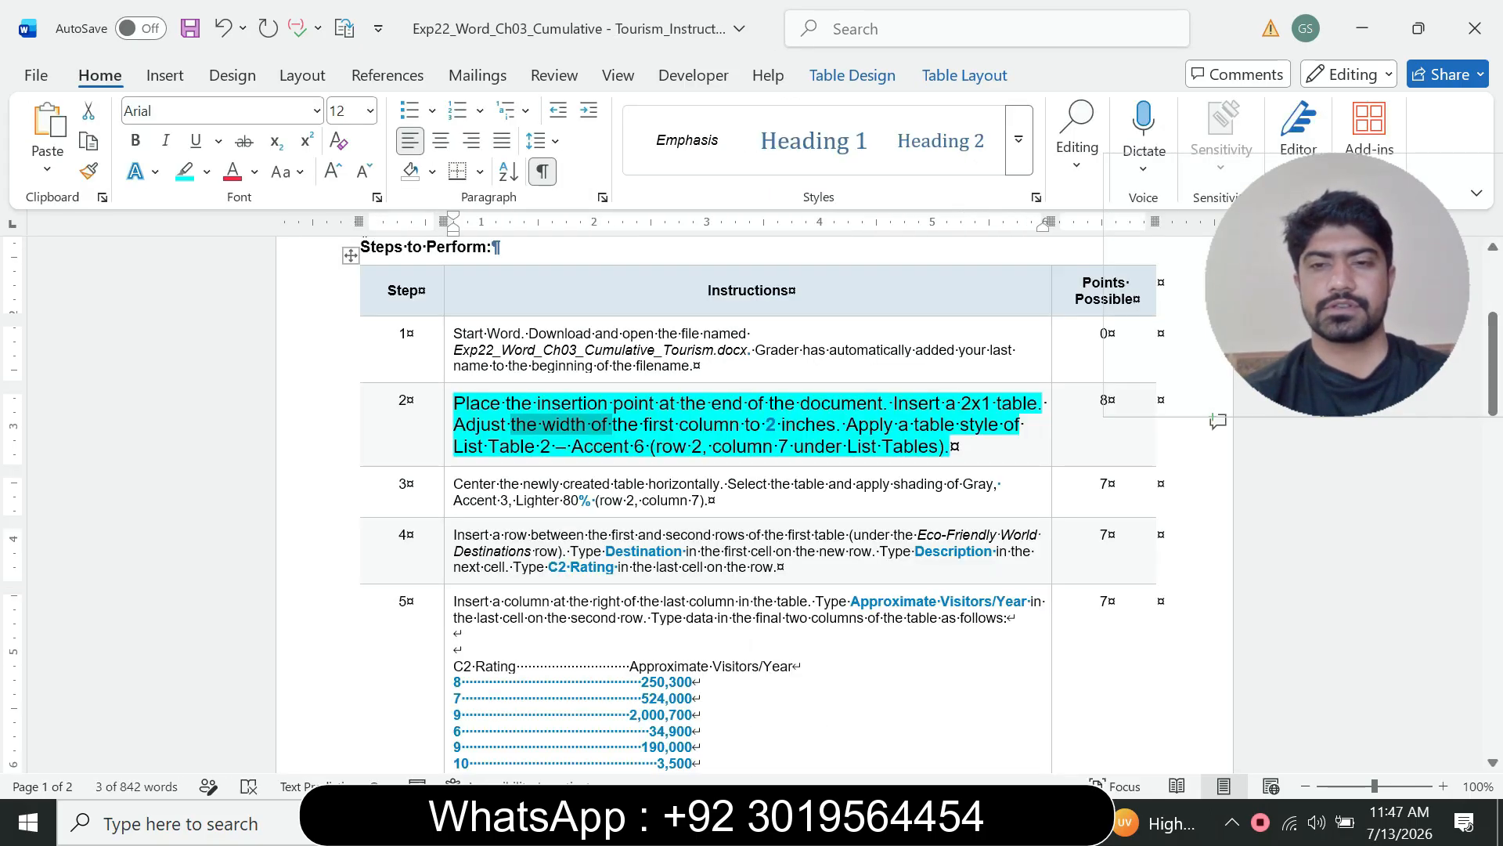
{"action": "double_click", "coordinate": [867, 425]}
{"action": "left_click_drag", "start_coordinate": [1331, 297], "coordinate": [1035, 226]}
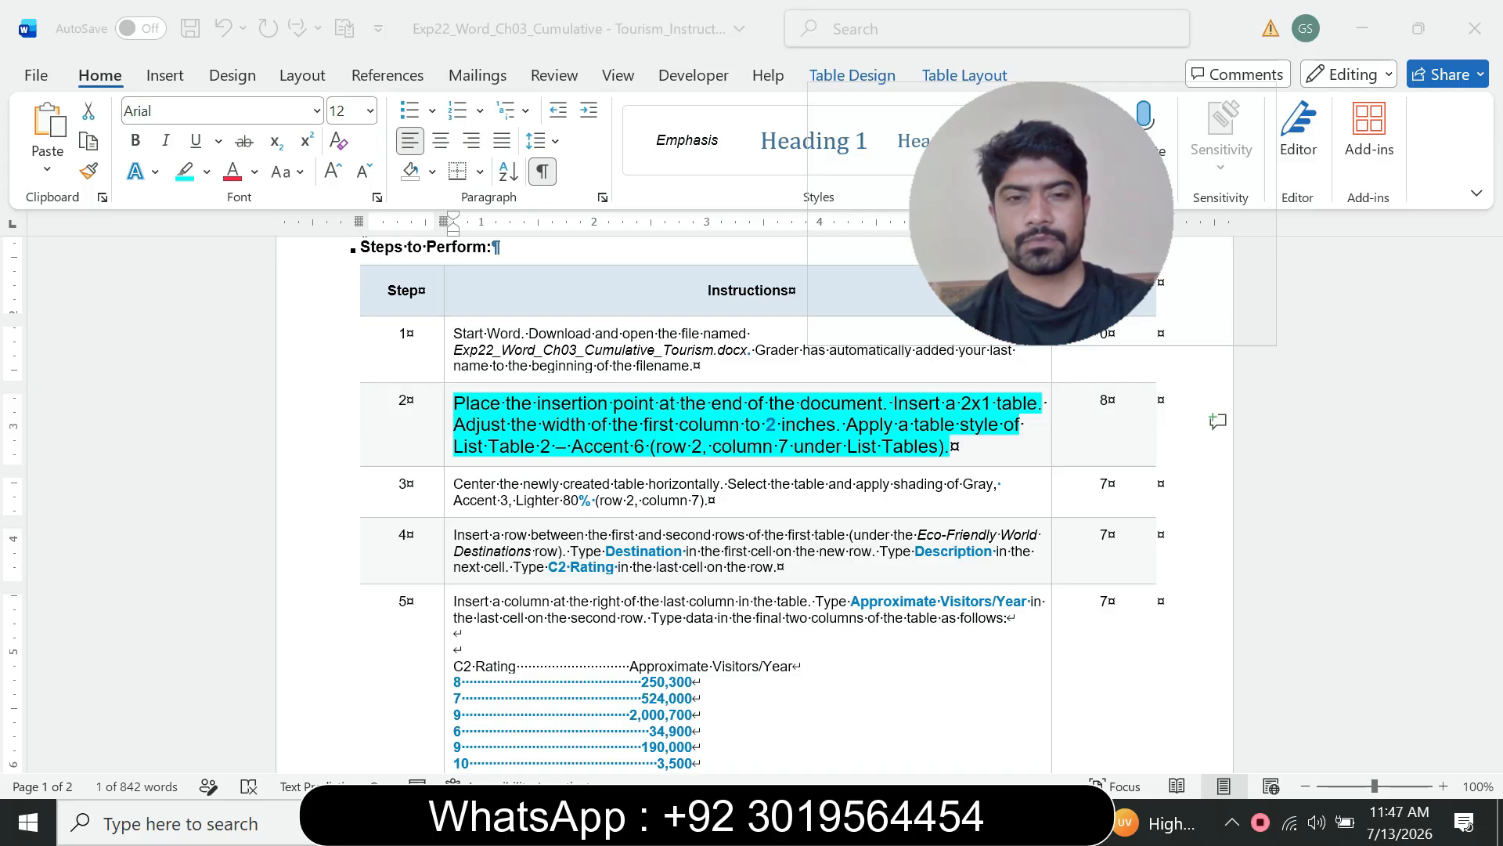
{"action": "left_click", "coordinate": [1014, 822]}
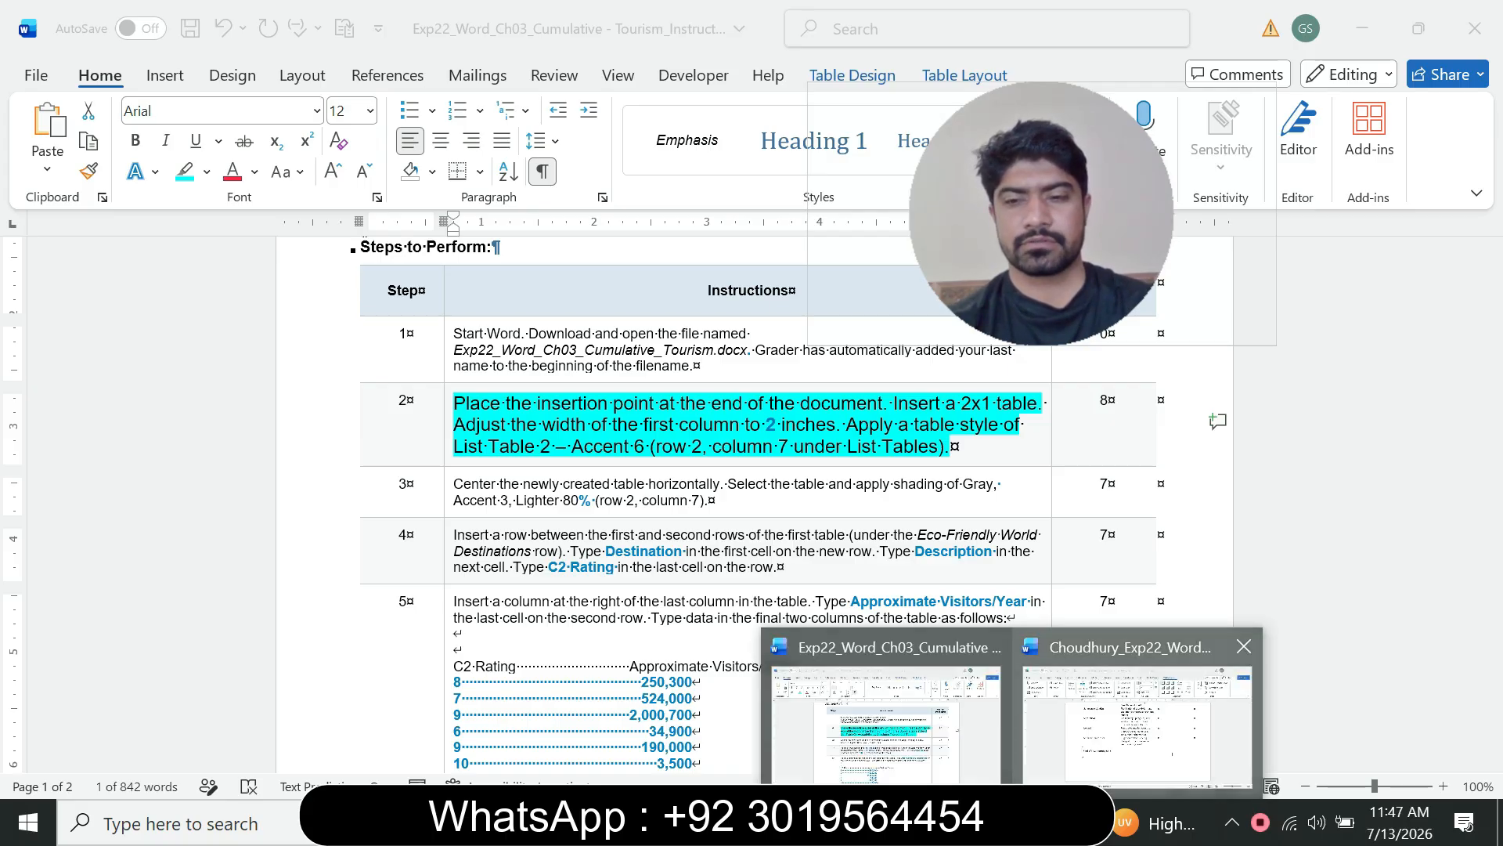
Step: Apply the List Table 2 - Accent 6 table style to the new table in the flyer
{"action": "left_click", "coordinate": [1139, 709]}
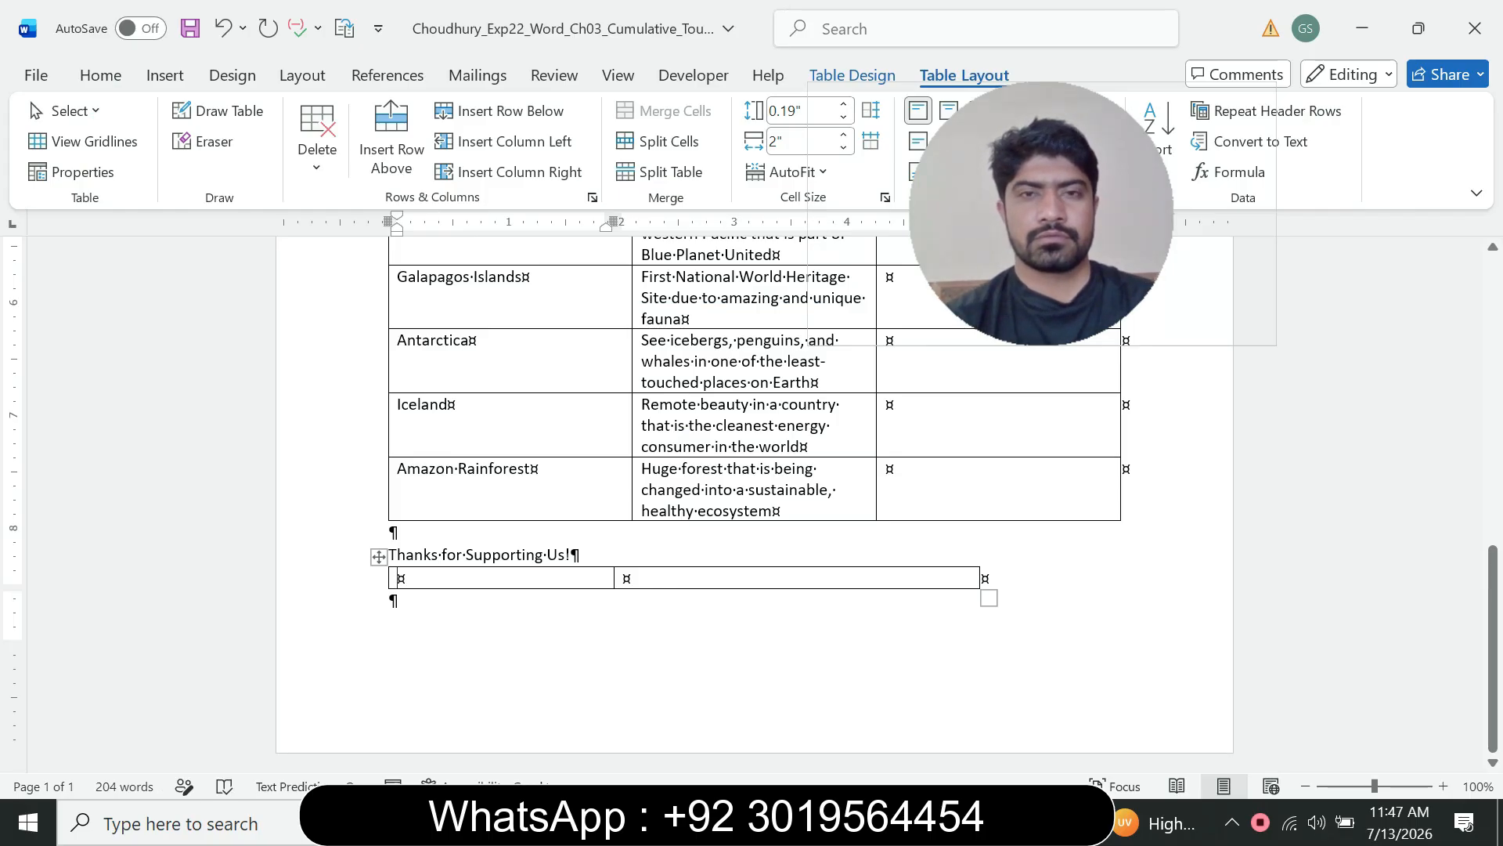
{"action": "left_click", "coordinate": [852, 76]}
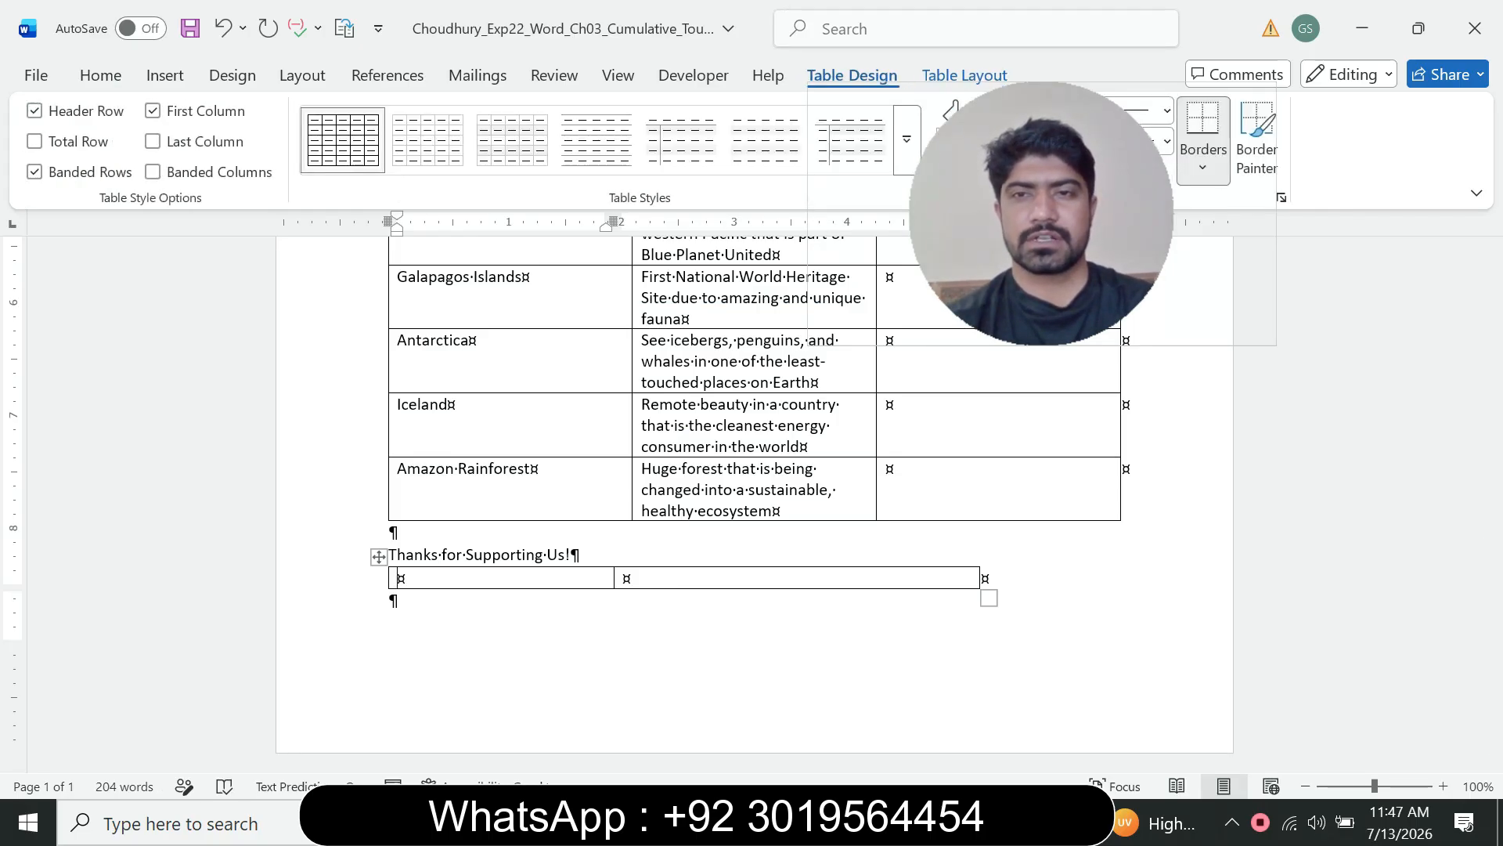
{"action": "left_click_drag", "start_coordinate": [1041, 223], "coordinate": [1164, 226]}
{"action": "left_click", "coordinate": [1012, 822]}
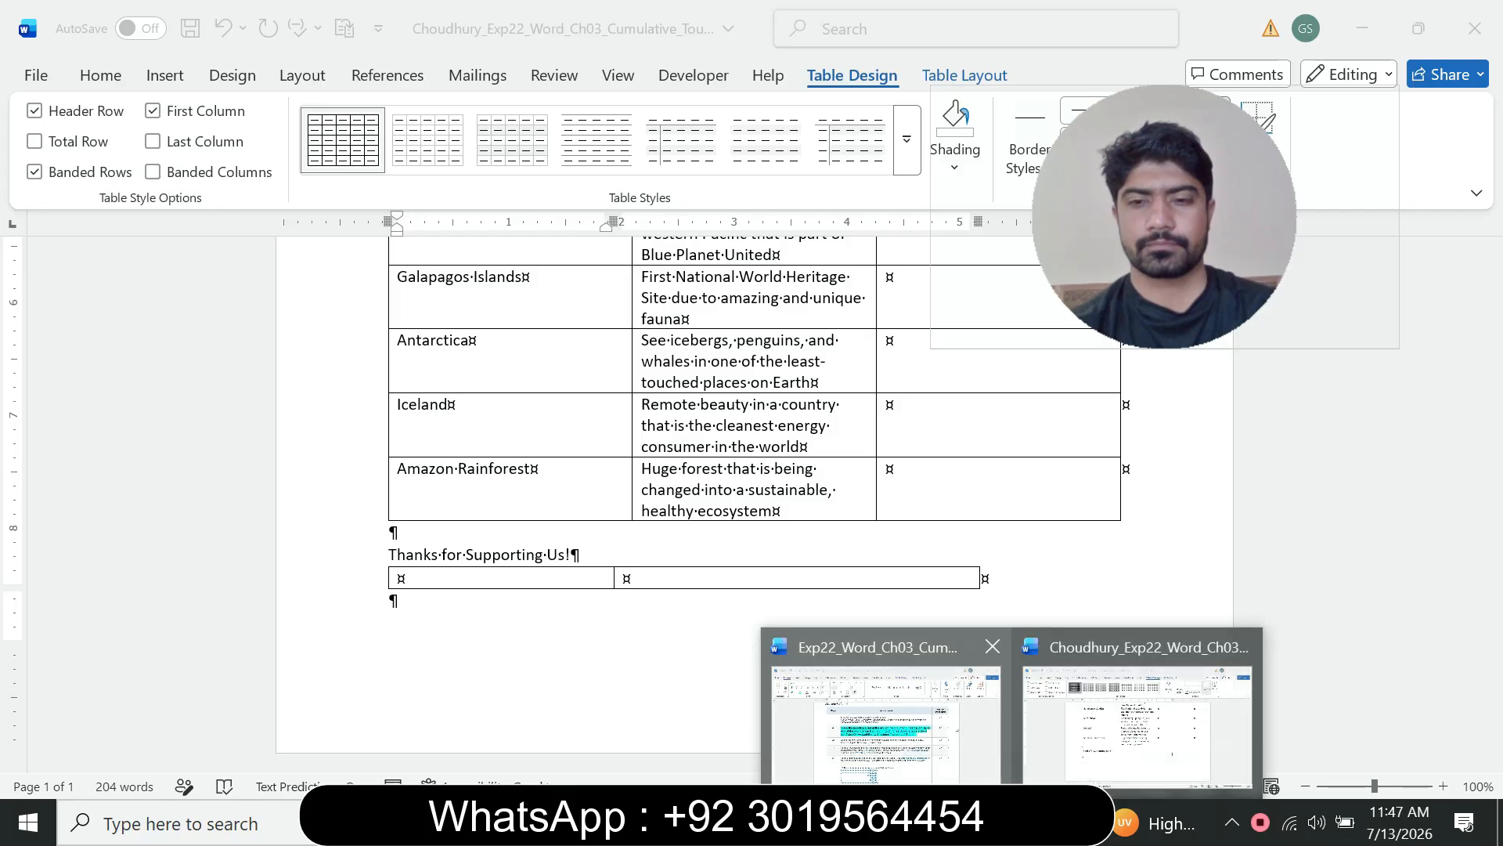
{"action": "mouse_move", "coordinate": [887, 721]}
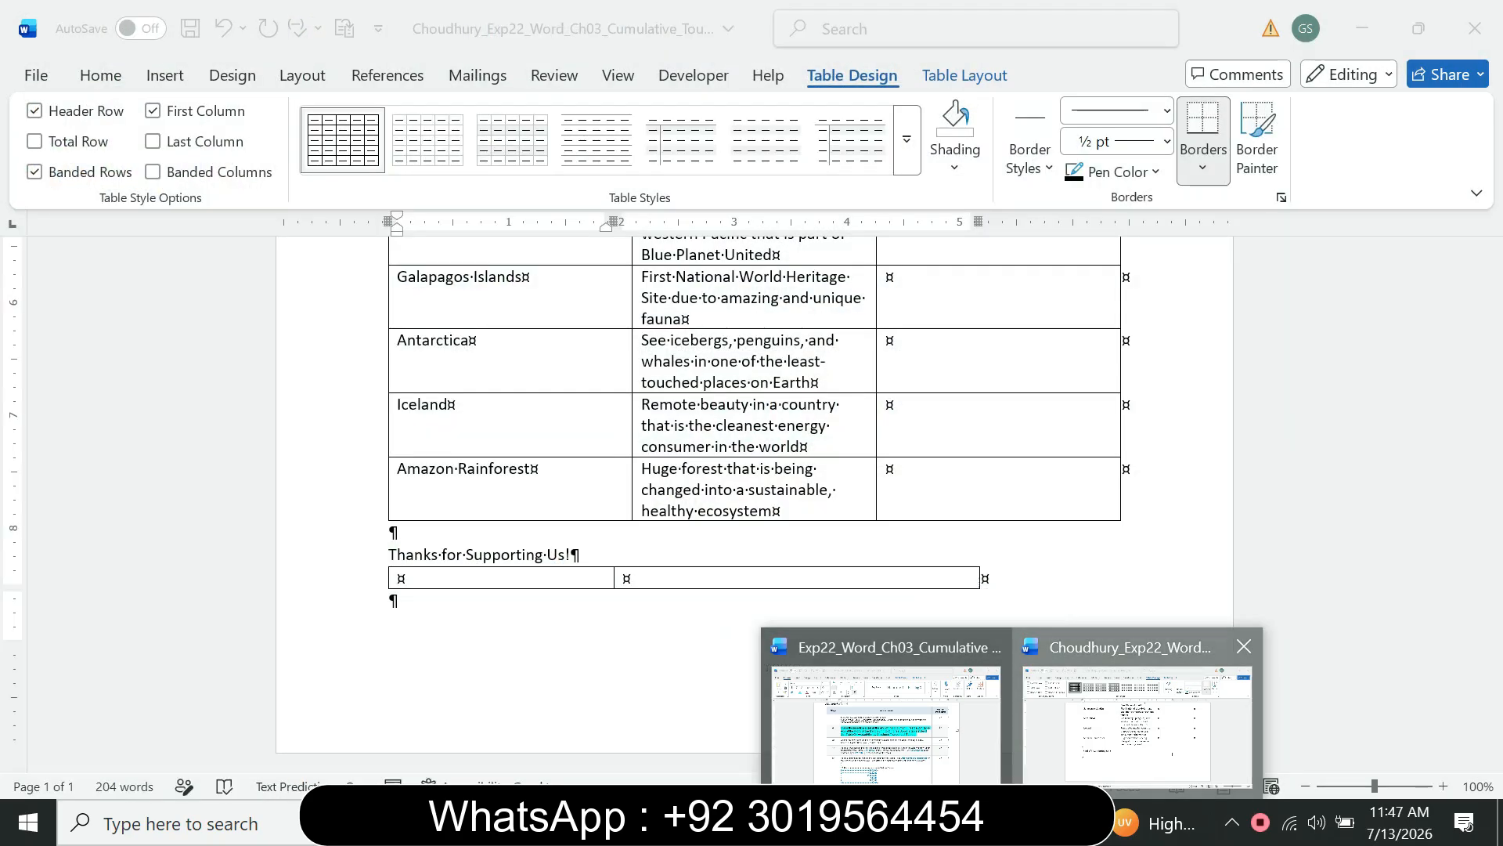
{"action": "left_click", "coordinate": [1135, 725]}
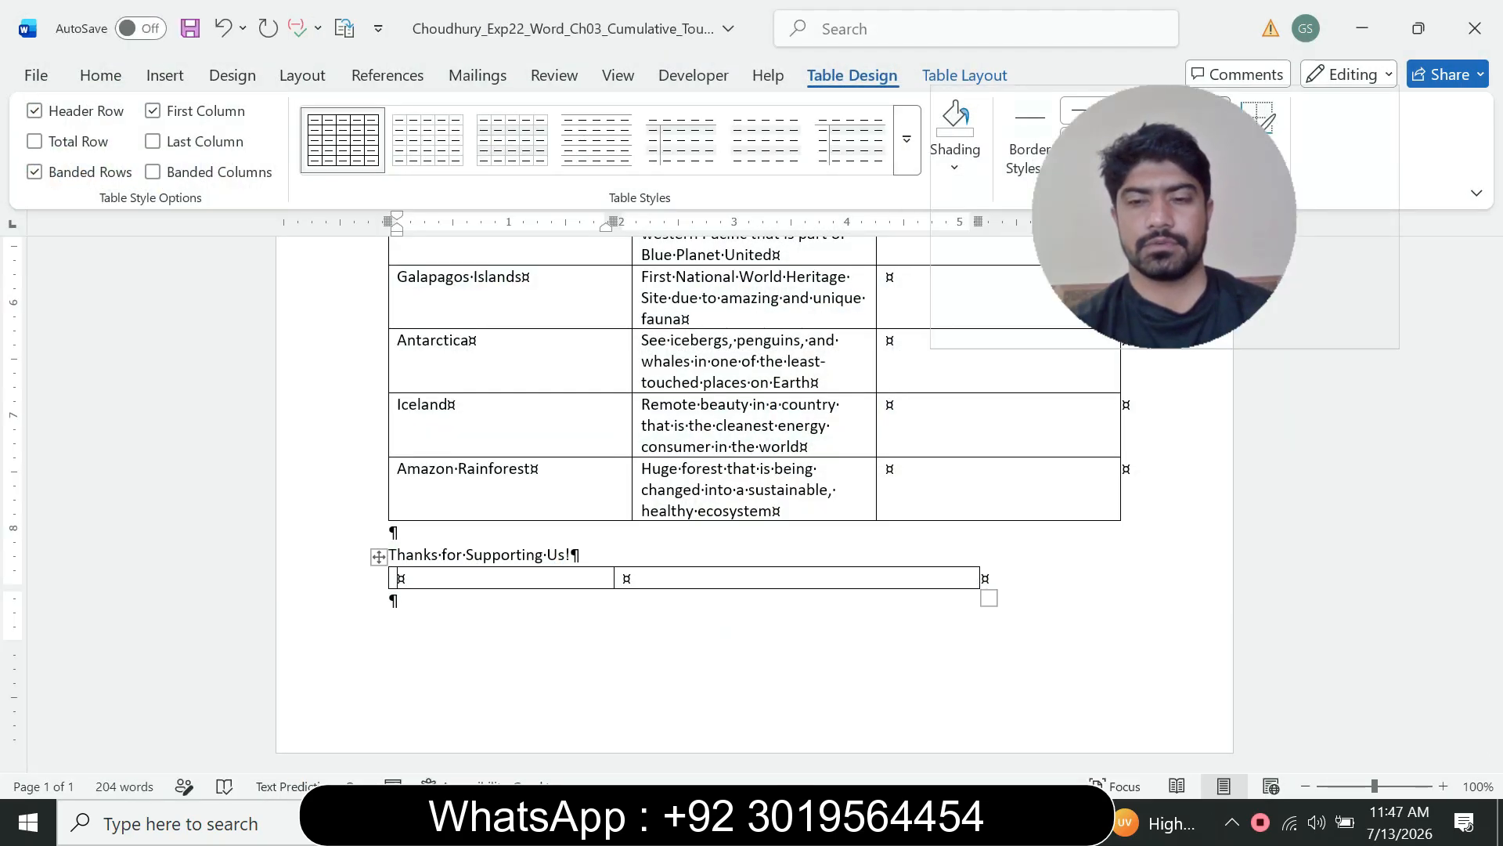
{"action": "left_click", "coordinate": [1013, 822]}
{"action": "mouse_move", "coordinate": [886, 720]}
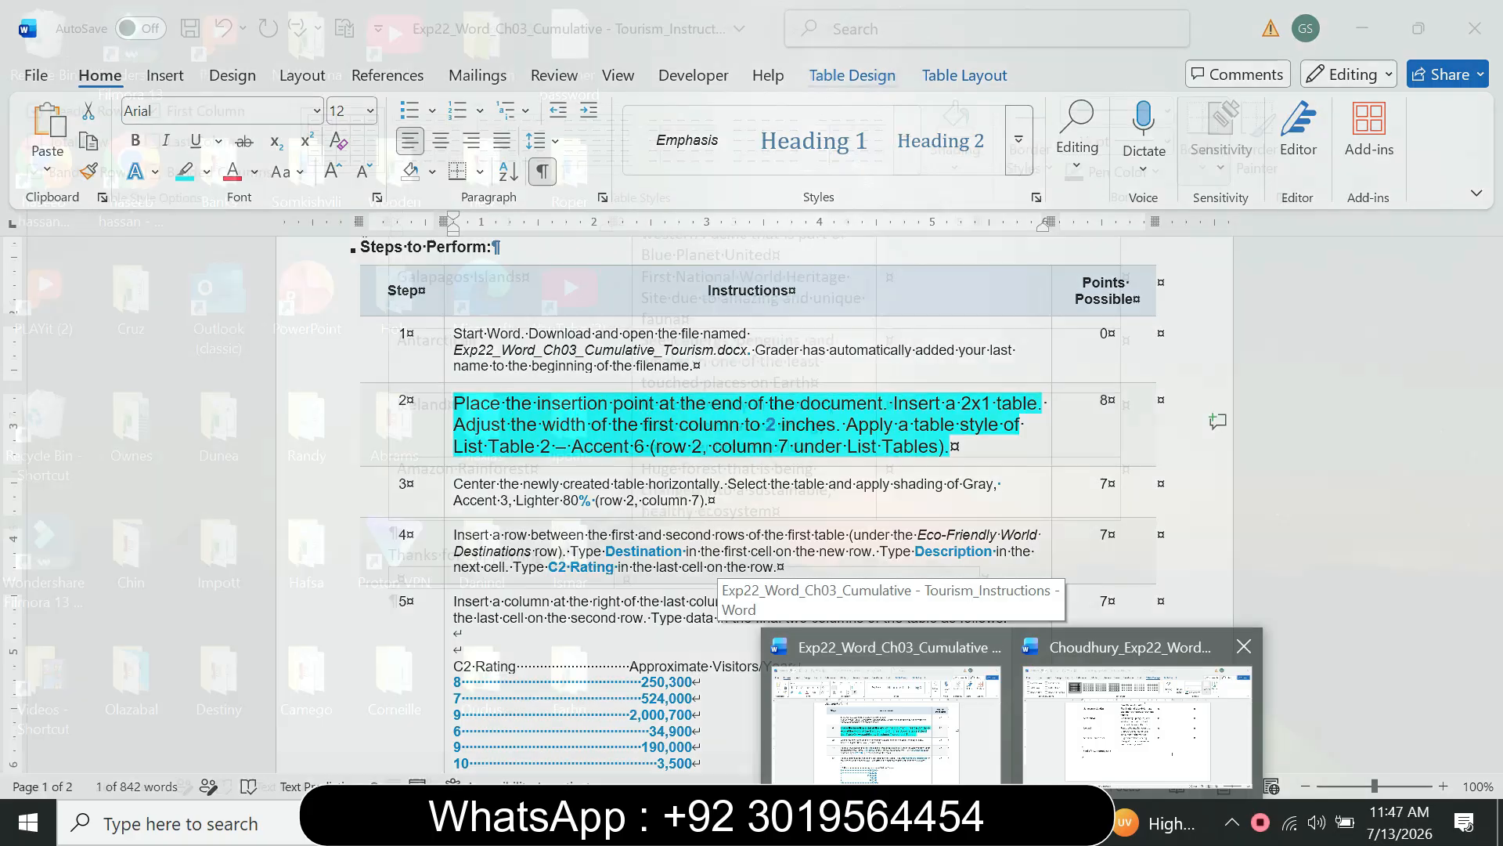
{"action": "left_click", "coordinate": [1136, 724]}
{"action": "left_click", "coordinate": [907, 139]}
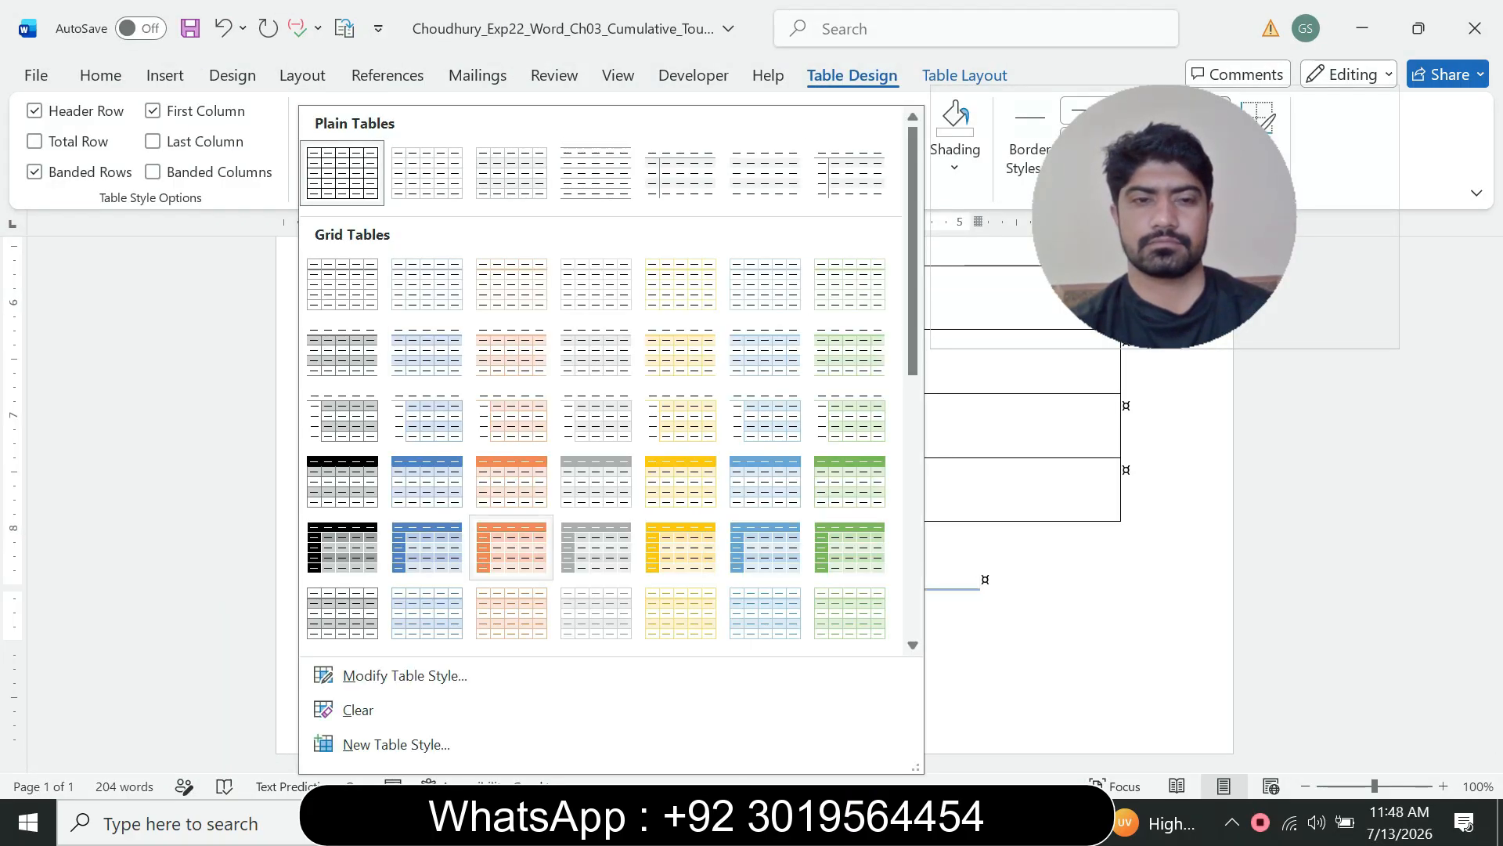
{"action": "scroll", "coordinate": [517, 564], "scroll_direction": "down", "scroll_amount": 3}
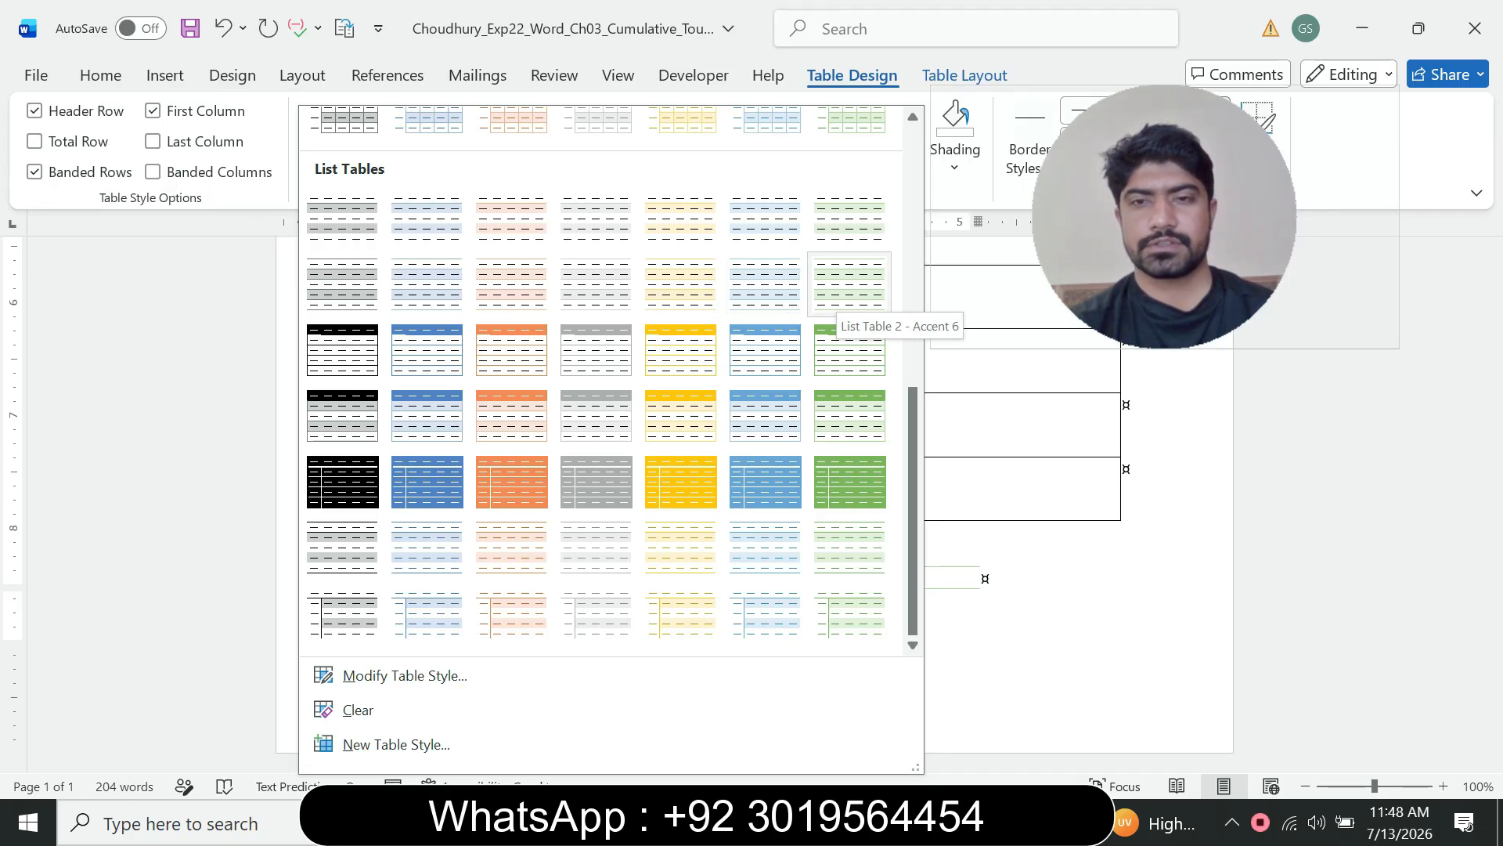
{"action": "left_click", "coordinate": [850, 283]}
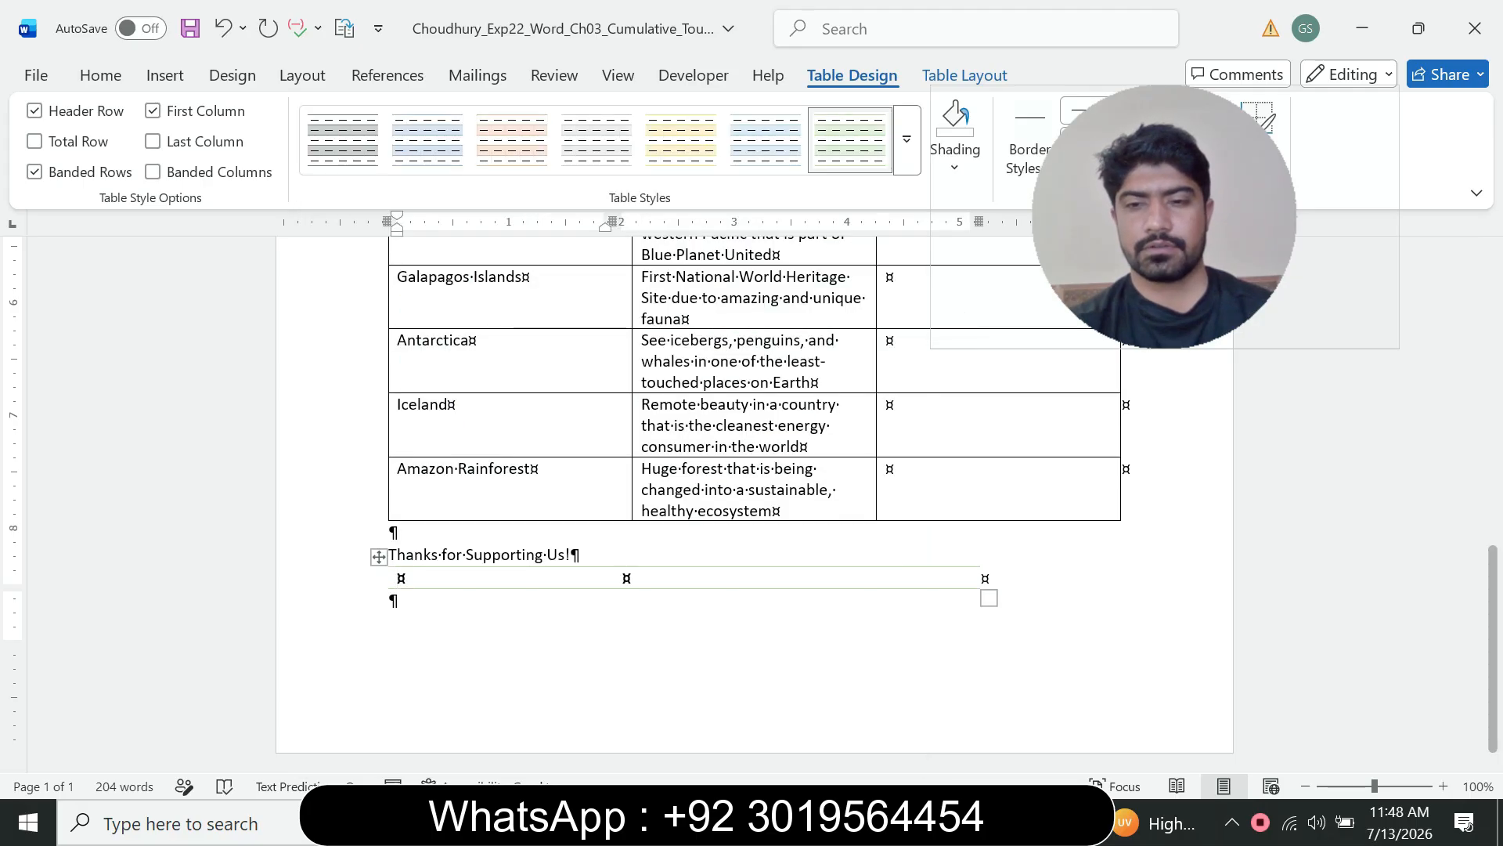
Step: In the instructions document, reduce step 2's instruction text to 9 pt and remove its highlight
{"action": "left_click", "coordinate": [1014, 822]}
{"action": "left_click", "coordinate": [886, 711]}
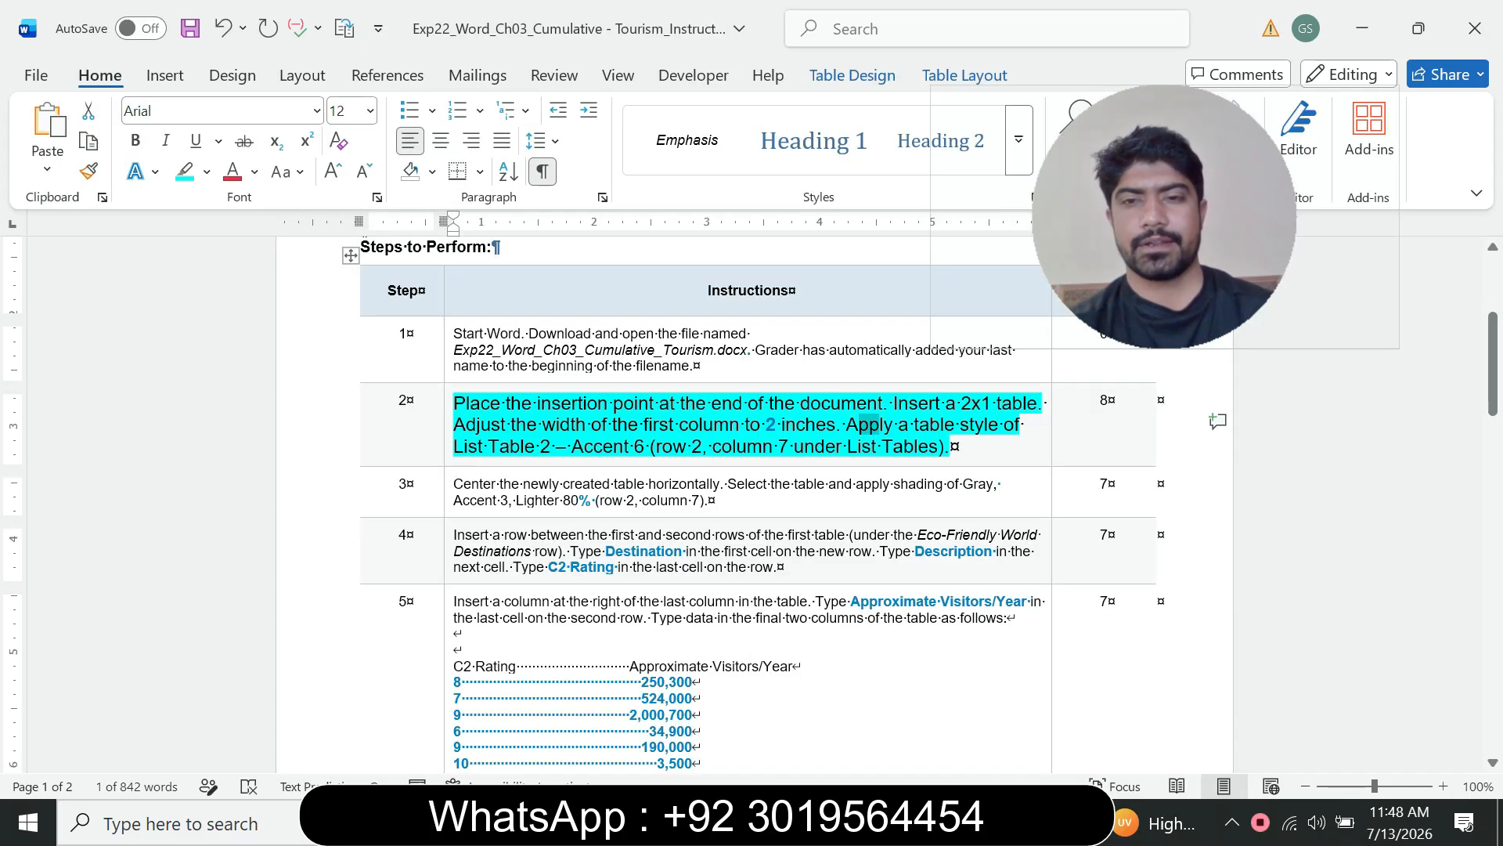
{"action": "triple_click", "coordinate": [867, 423]}
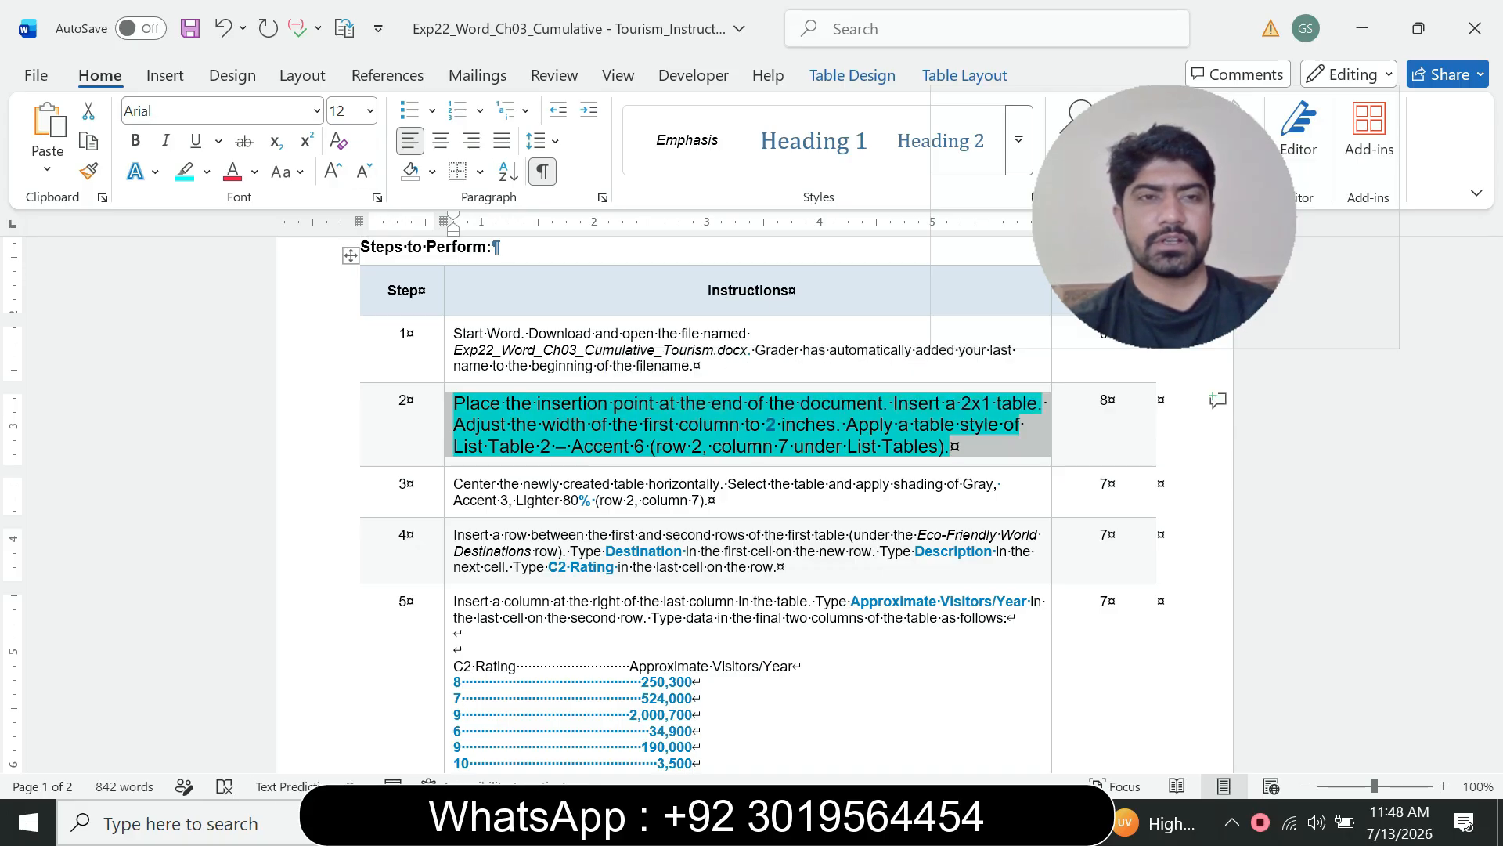
{"action": "left_click", "coordinate": [369, 110]}
{"action": "left_click", "coordinate": [344, 170]}
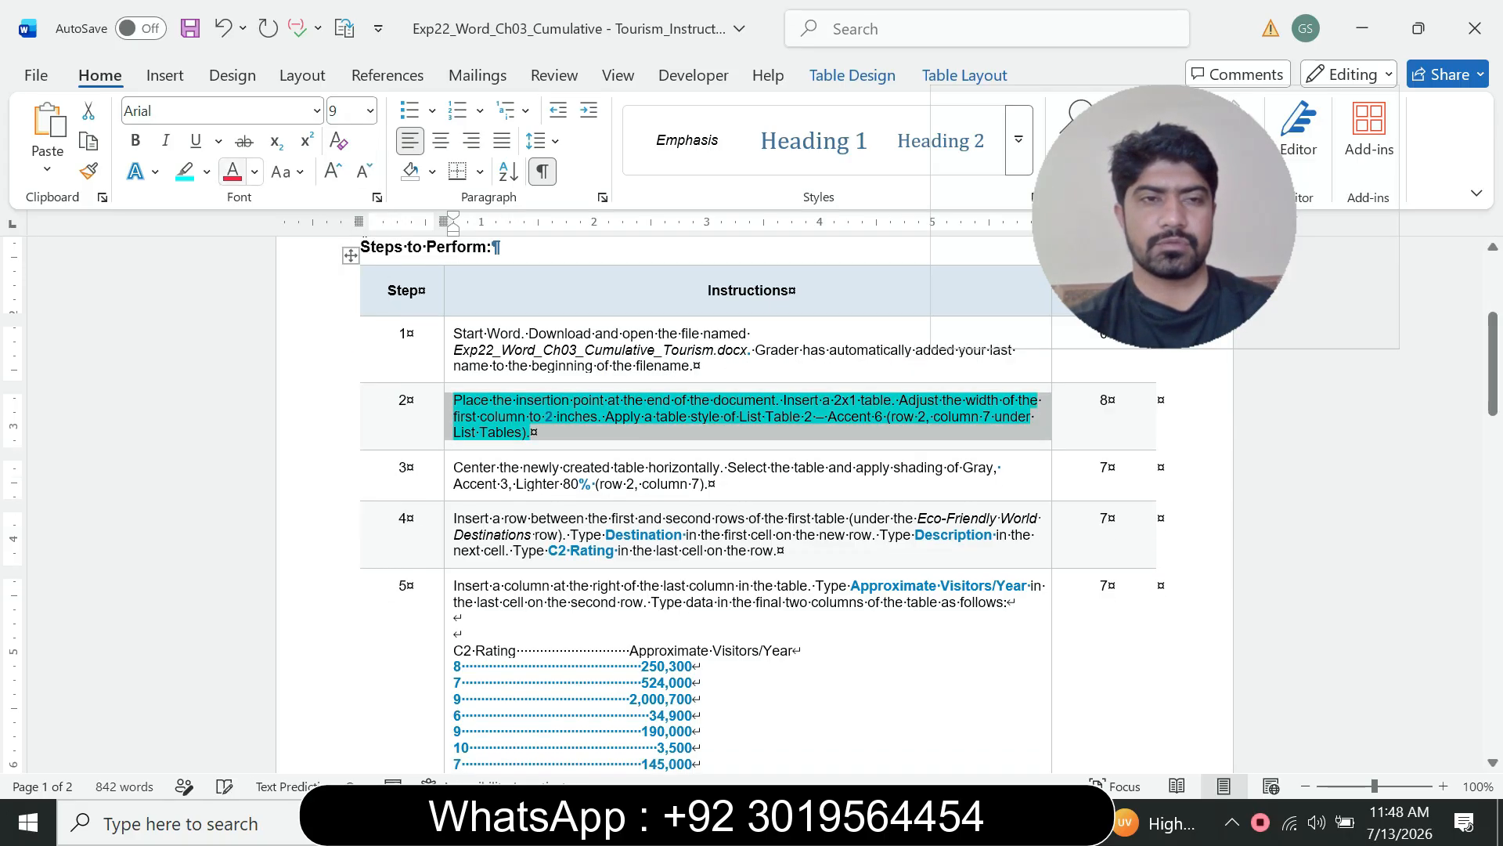
{"action": "left_click", "coordinate": [206, 172]}
{"action": "left_click", "coordinate": [238, 360]}
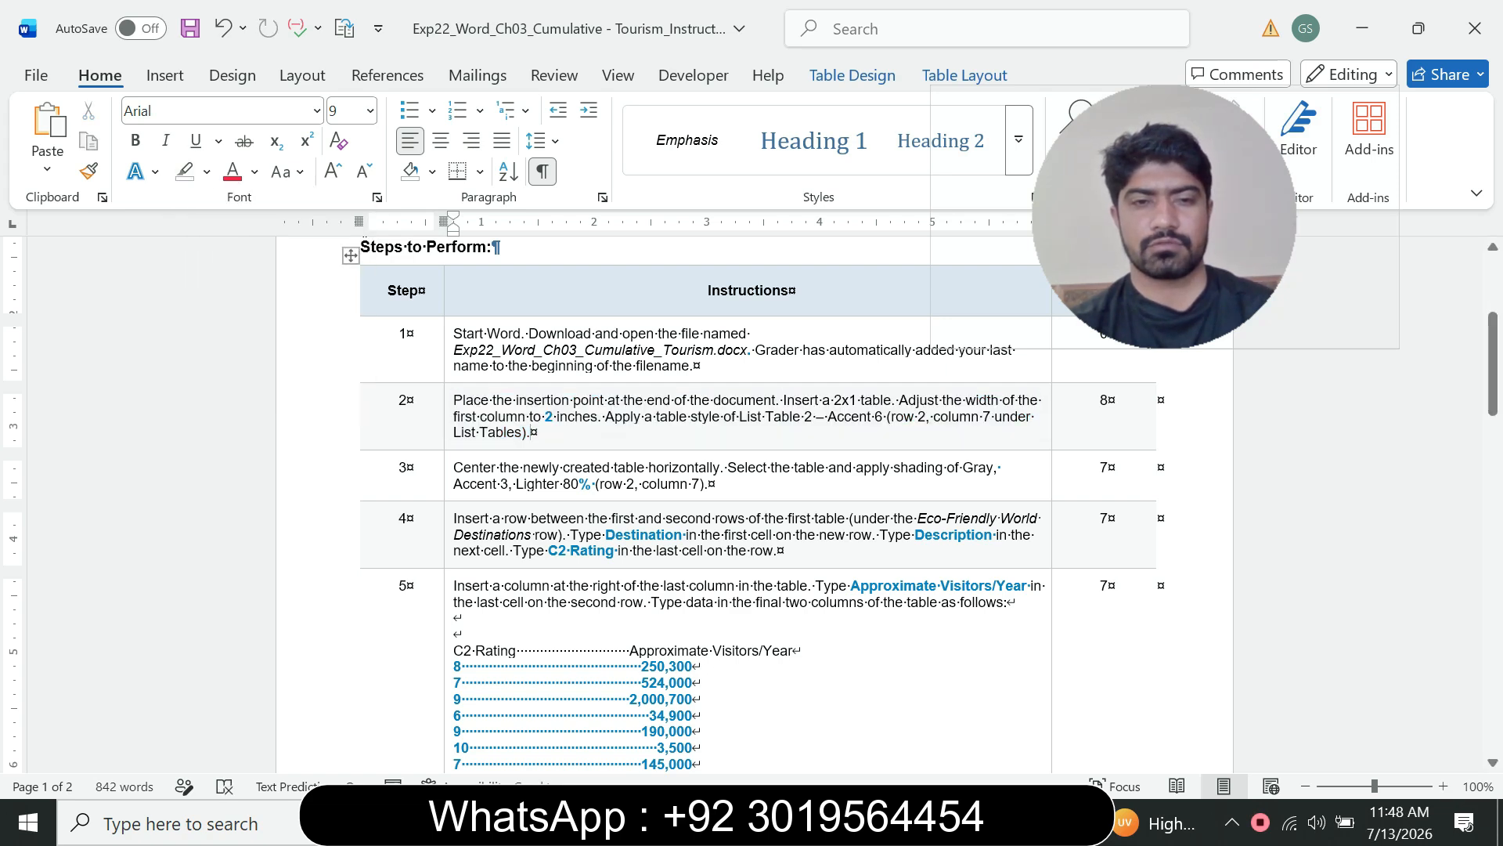
Step: Enlarge step 3's instruction text to 12 pt and highlight it in turquoise
{"action": "left_click", "coordinate": [448, 477]}
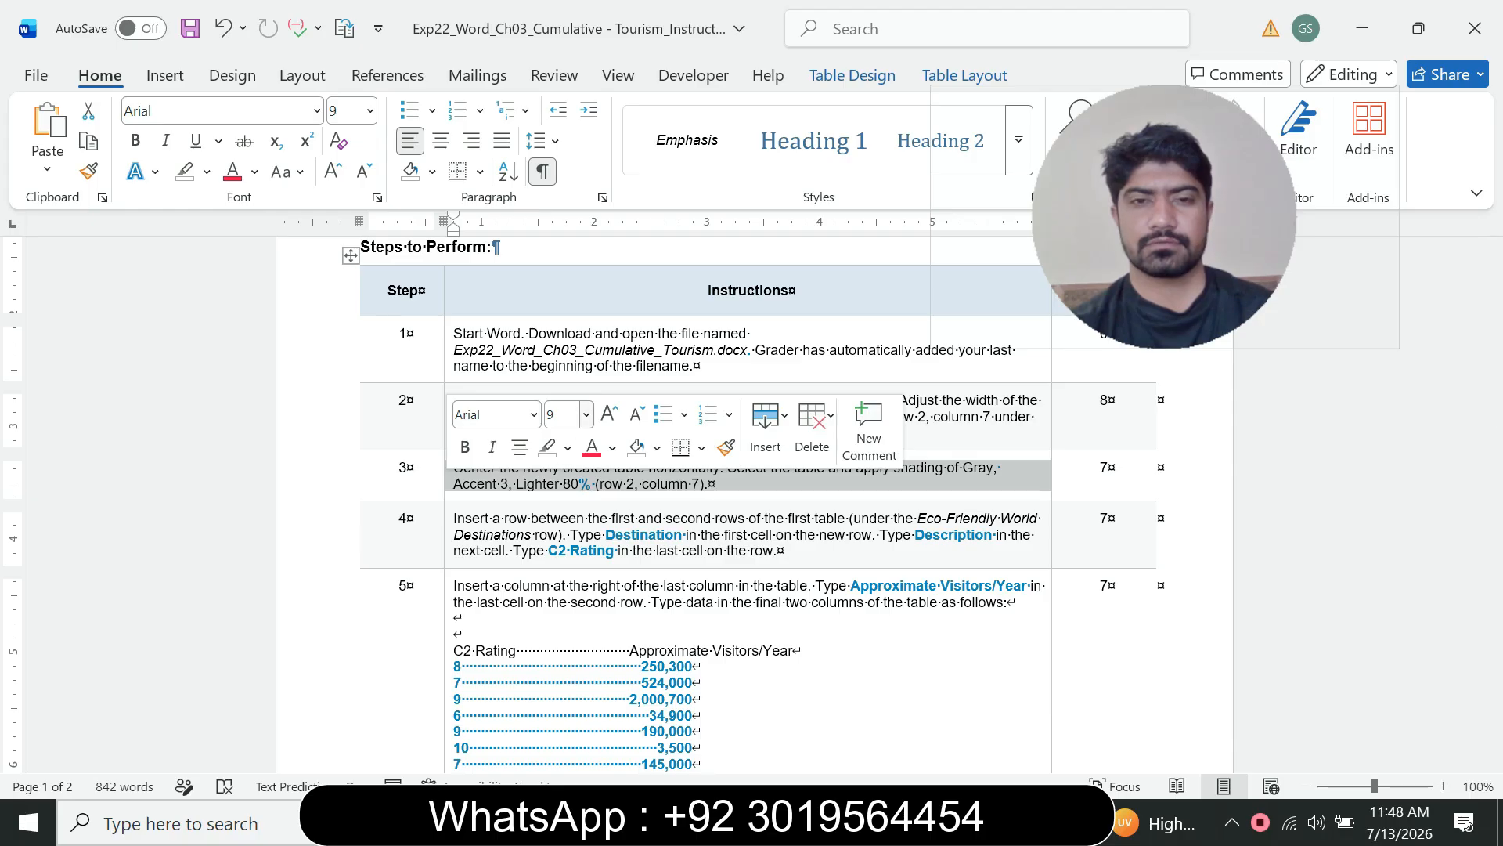
{"action": "left_click", "coordinate": [586, 415]}
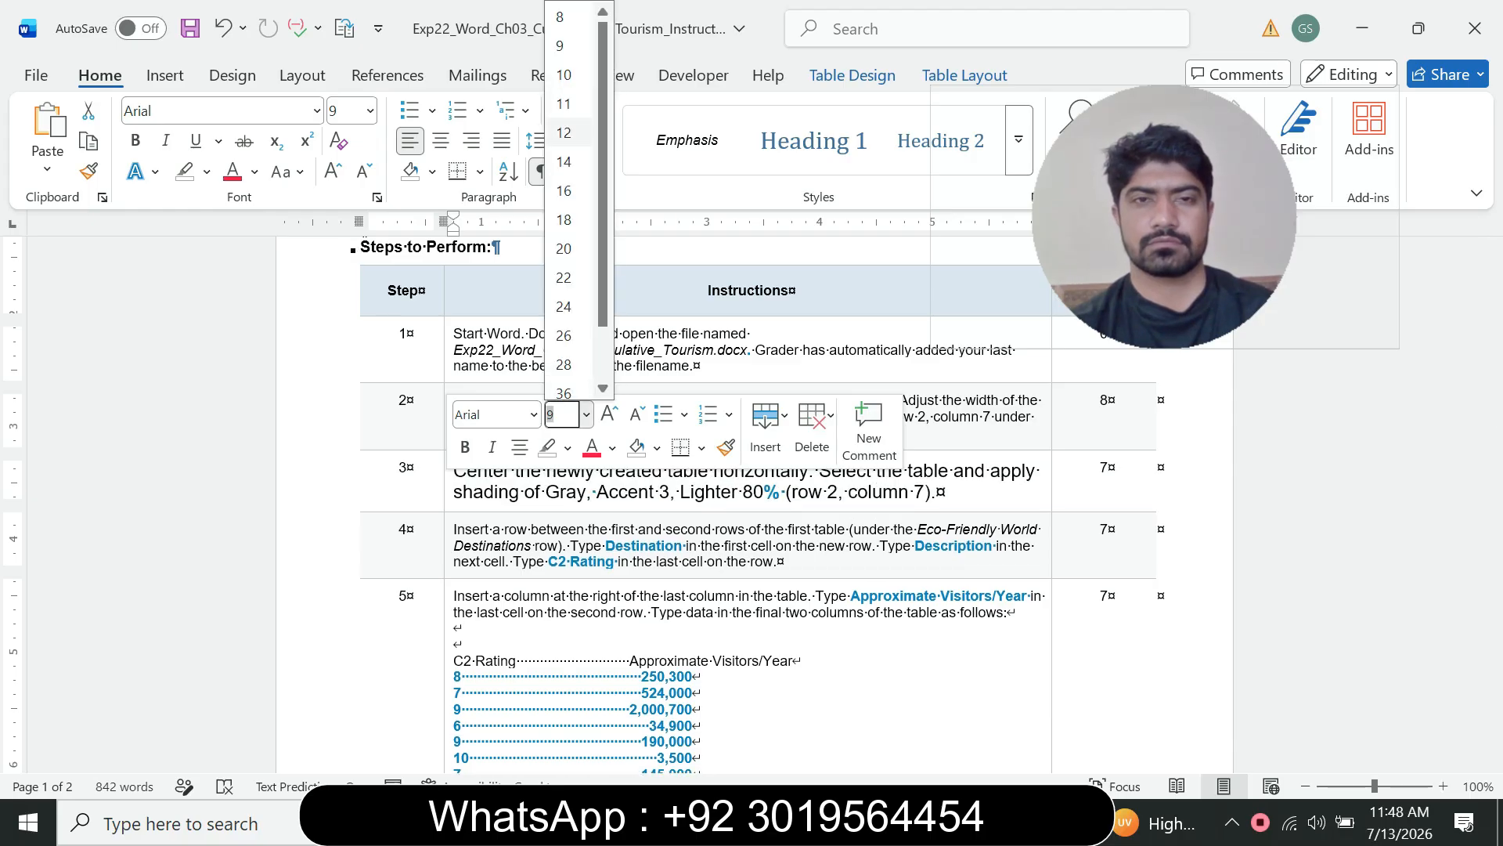
{"action": "left_click", "coordinate": [564, 133]}
{"action": "left_click", "coordinate": [206, 172]}
{"action": "left_click", "coordinate": [259, 253]}
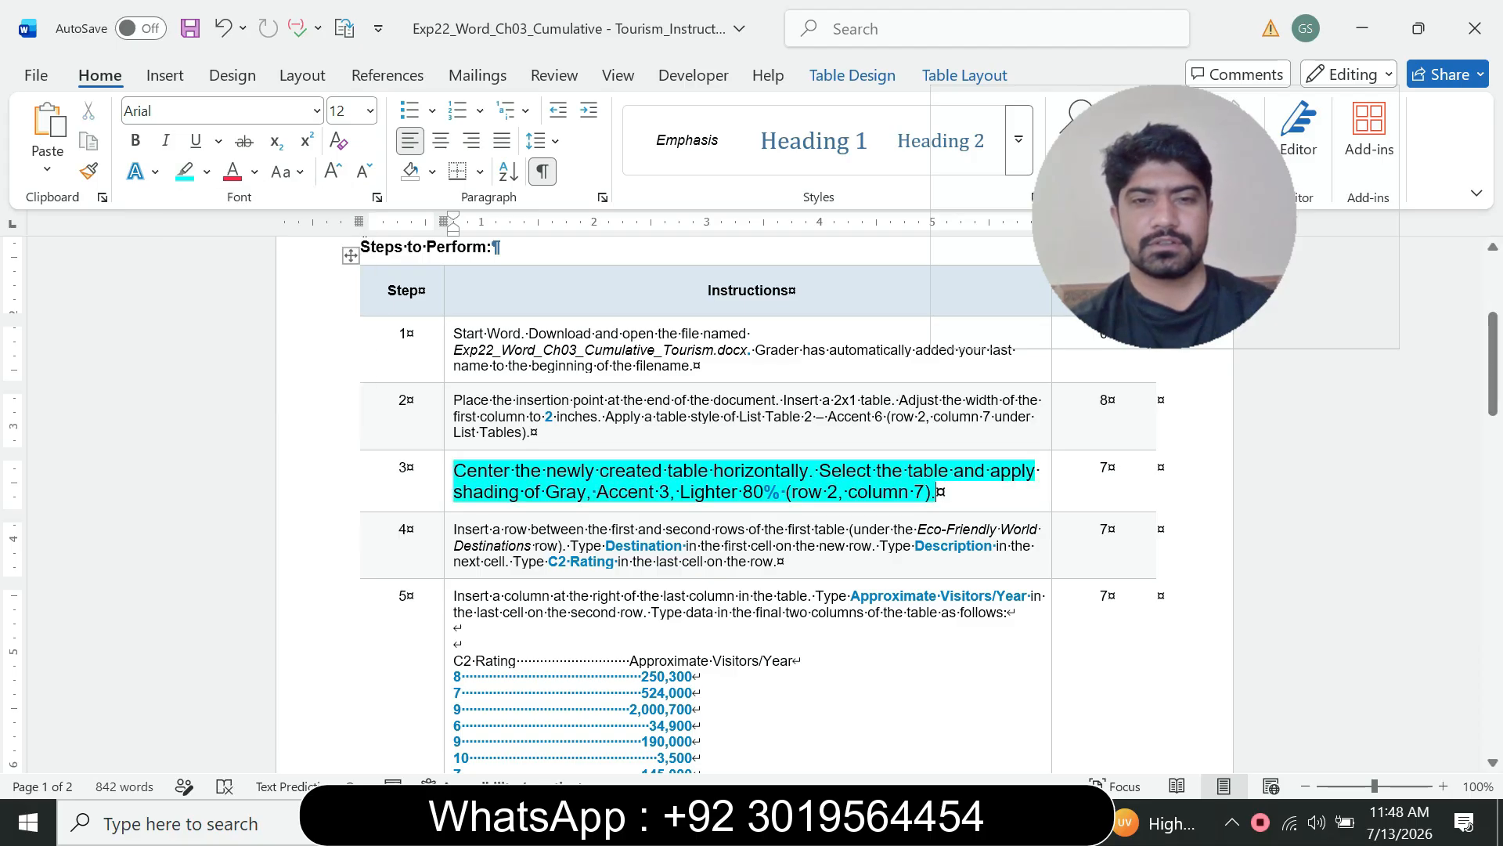
Step: Center the new table horizontally on the flyer page
{"action": "scroll", "coordinate": [752, 501], "scroll_direction": "down", "scroll_amount": 3}
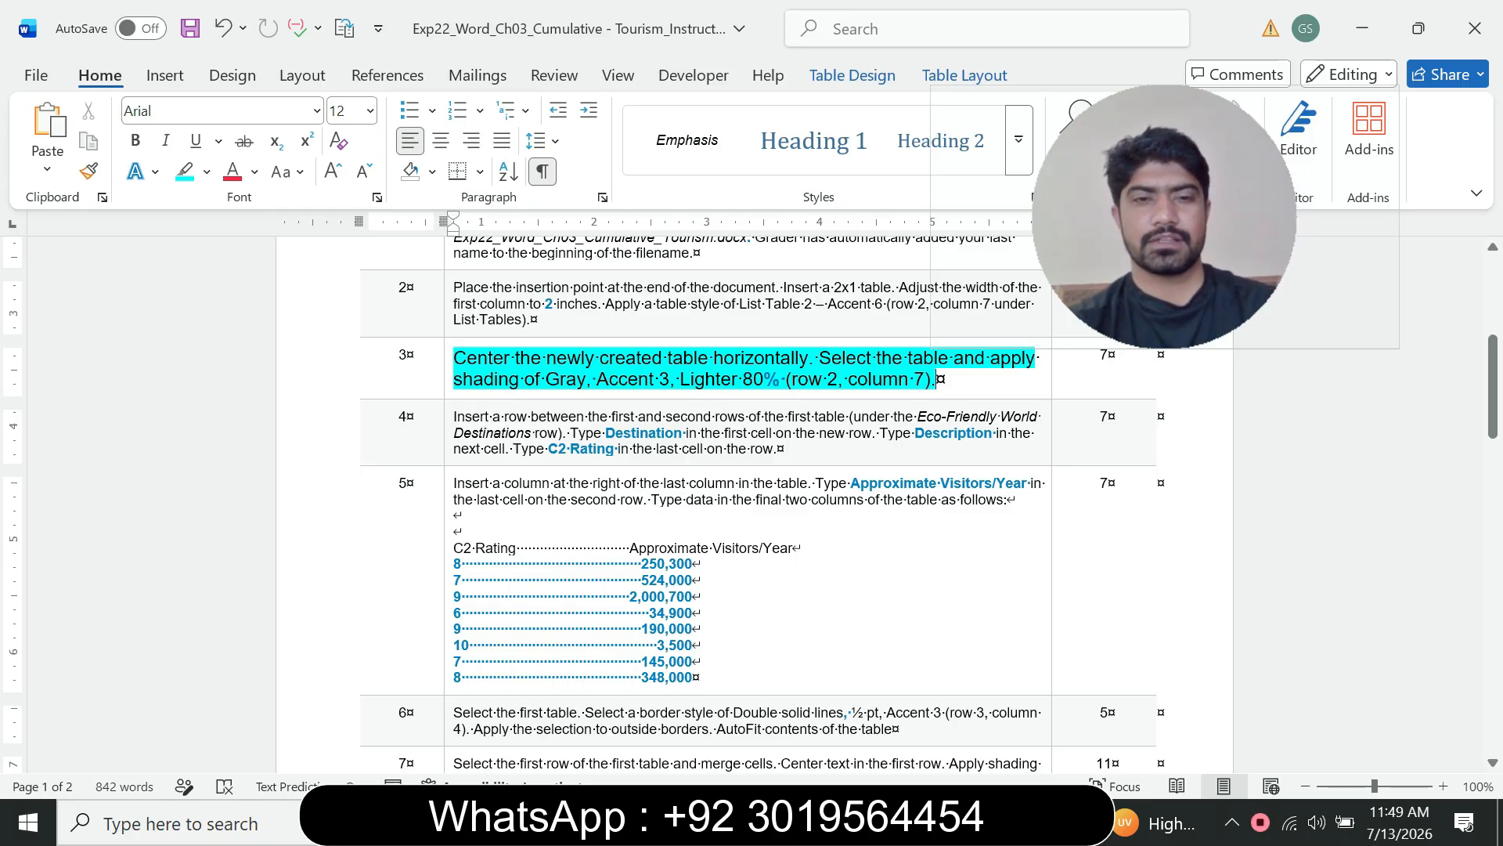
{"action": "left_click_drag", "start_coordinate": [529, 380], "coordinate": [621, 381]}
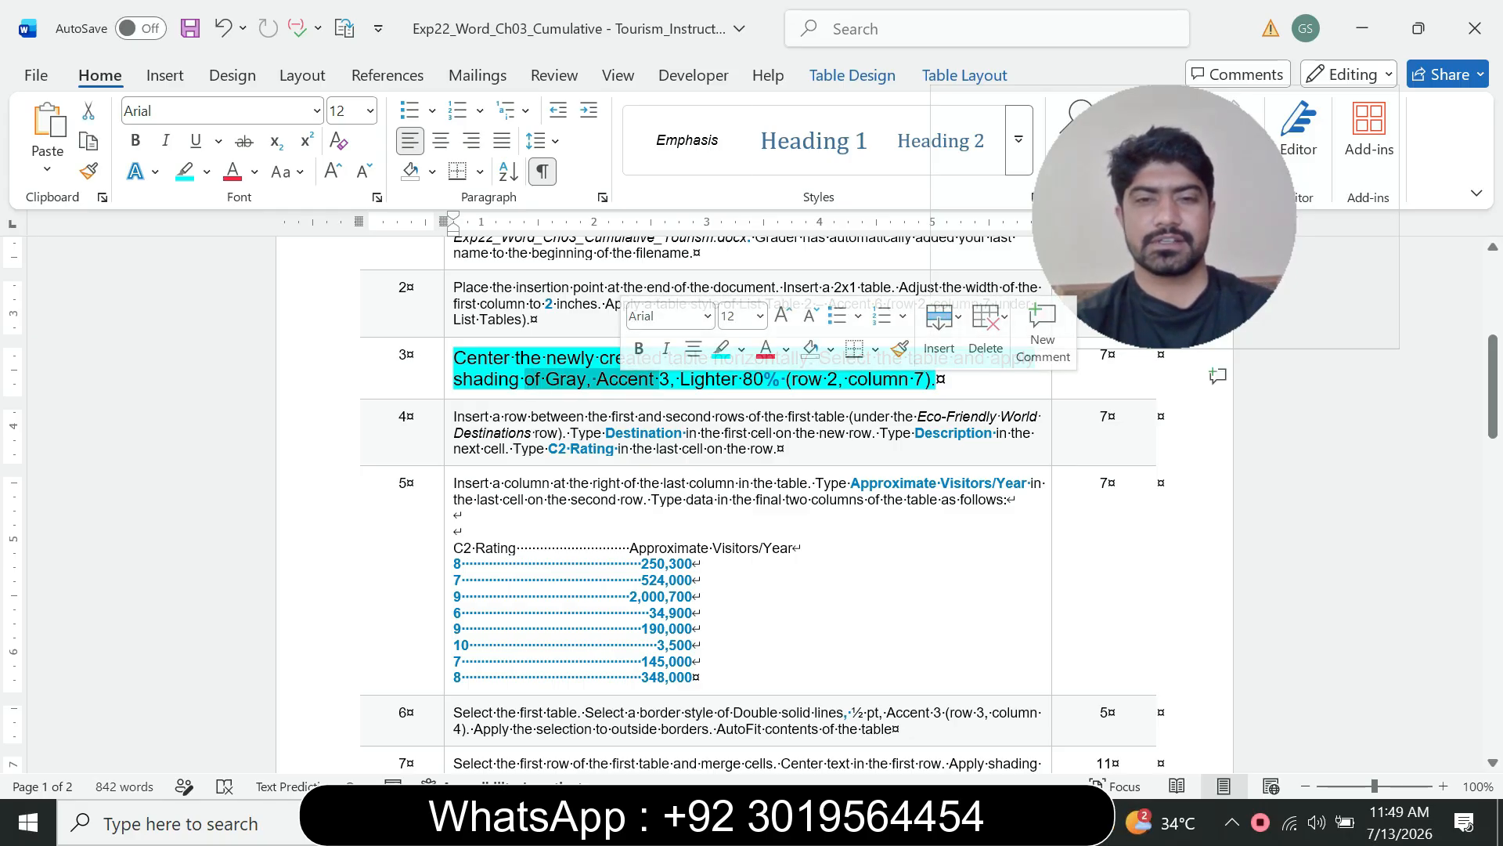
{"action": "left_click", "coordinate": [816, 416]}
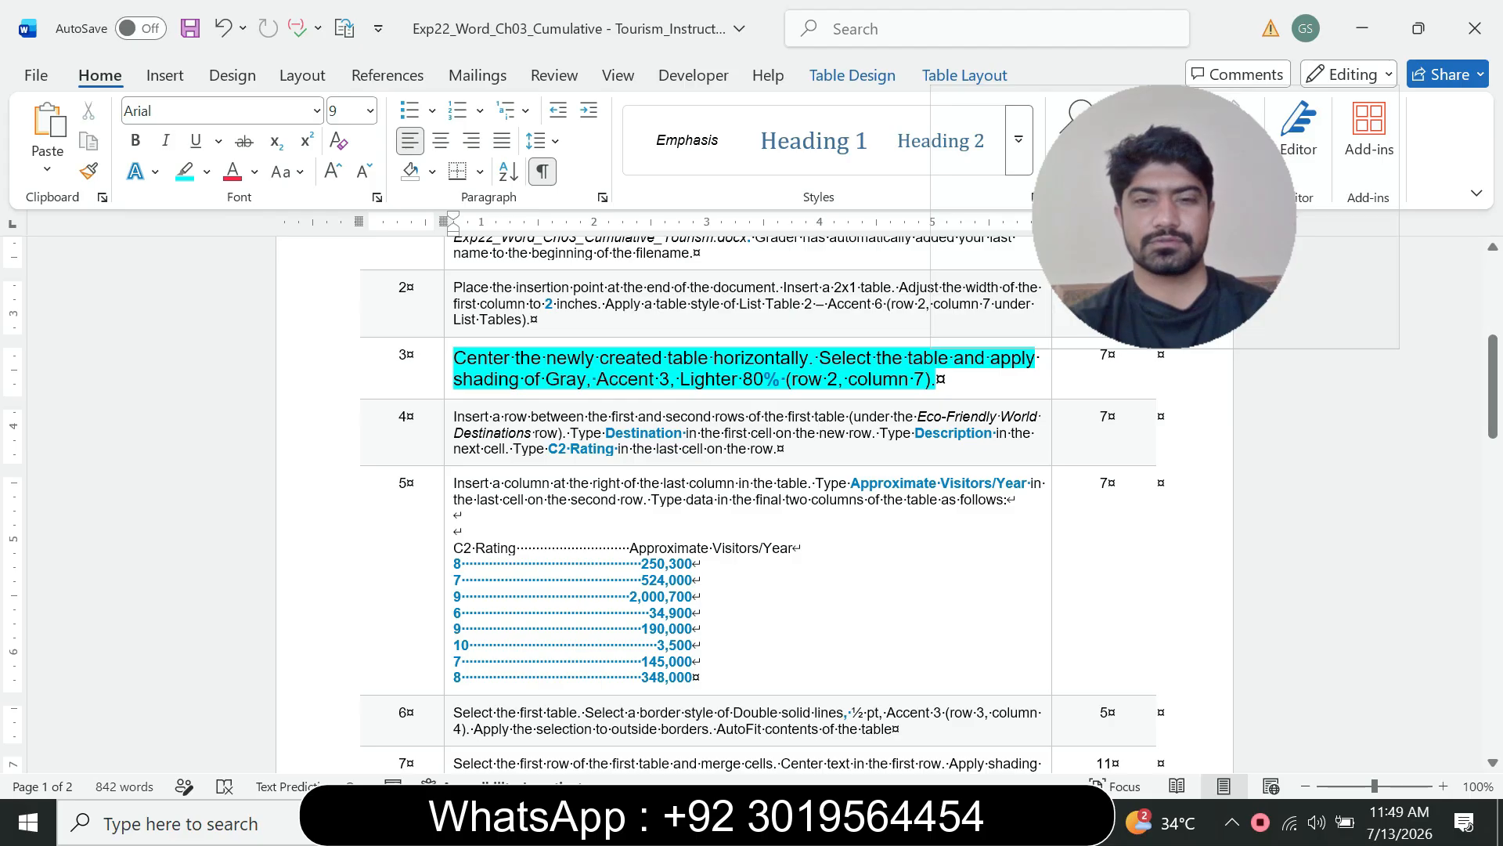
{"action": "left_click", "coordinate": [847, 379]}
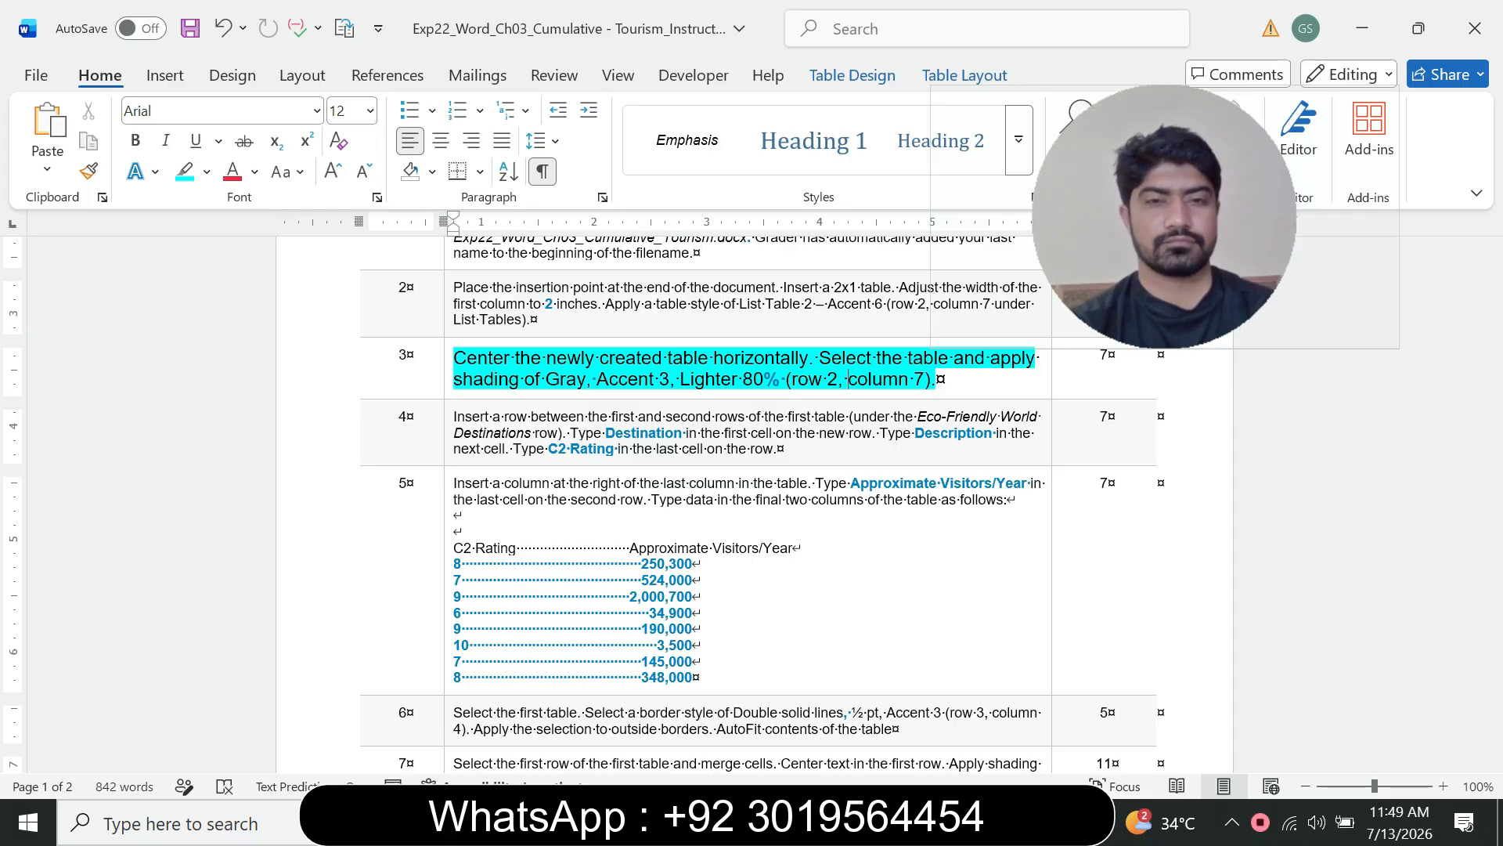
{"action": "left_click_drag", "start_coordinate": [454, 358], "coordinate": [710, 357]}
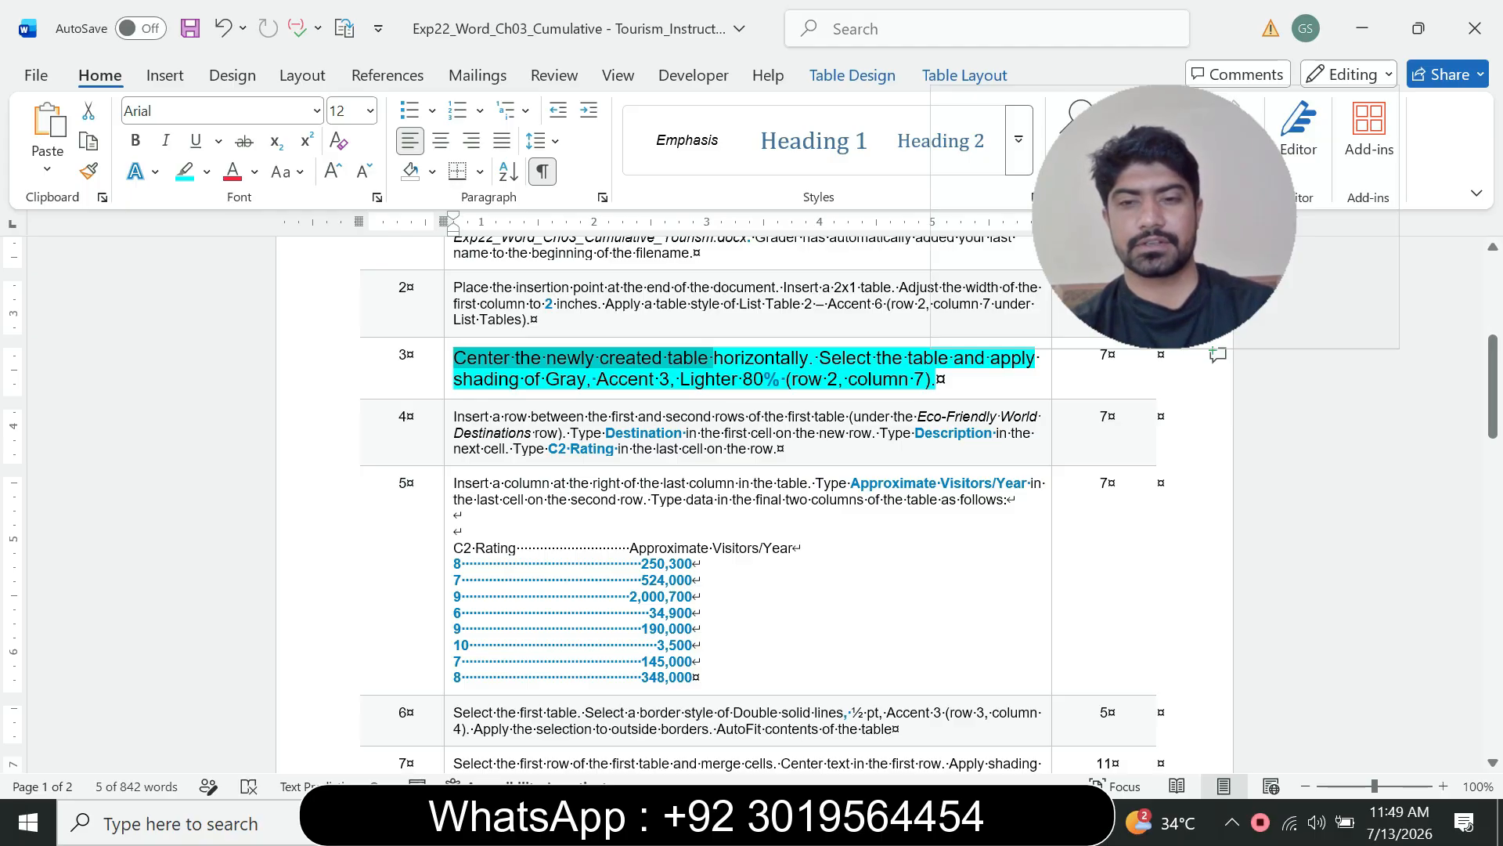
{"action": "mouse_move", "coordinate": [1012, 822]}
{"action": "left_click", "coordinate": [1138, 725]}
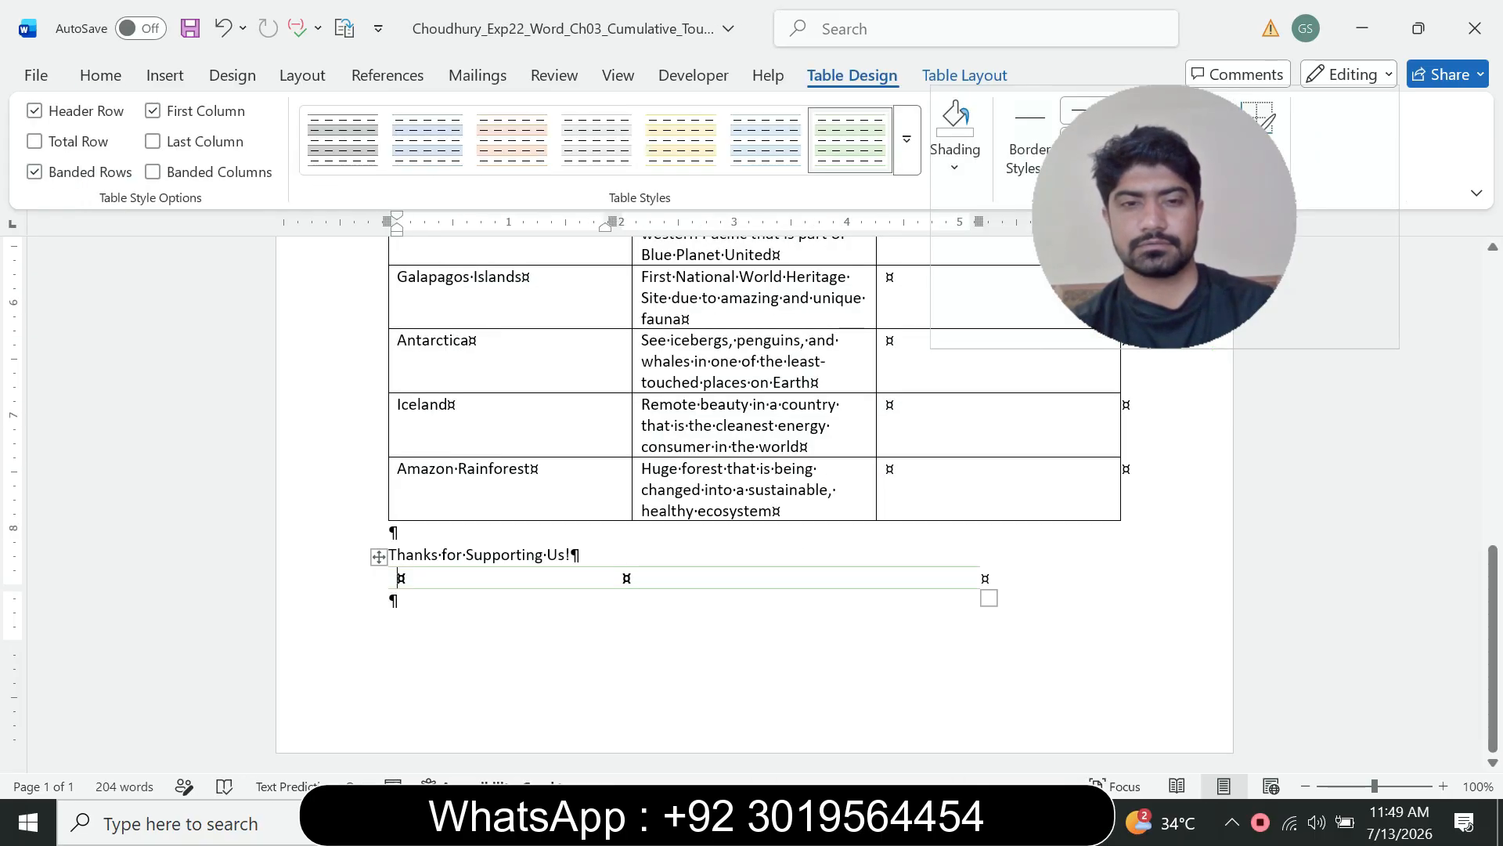
{"action": "left_click", "coordinate": [379, 556]}
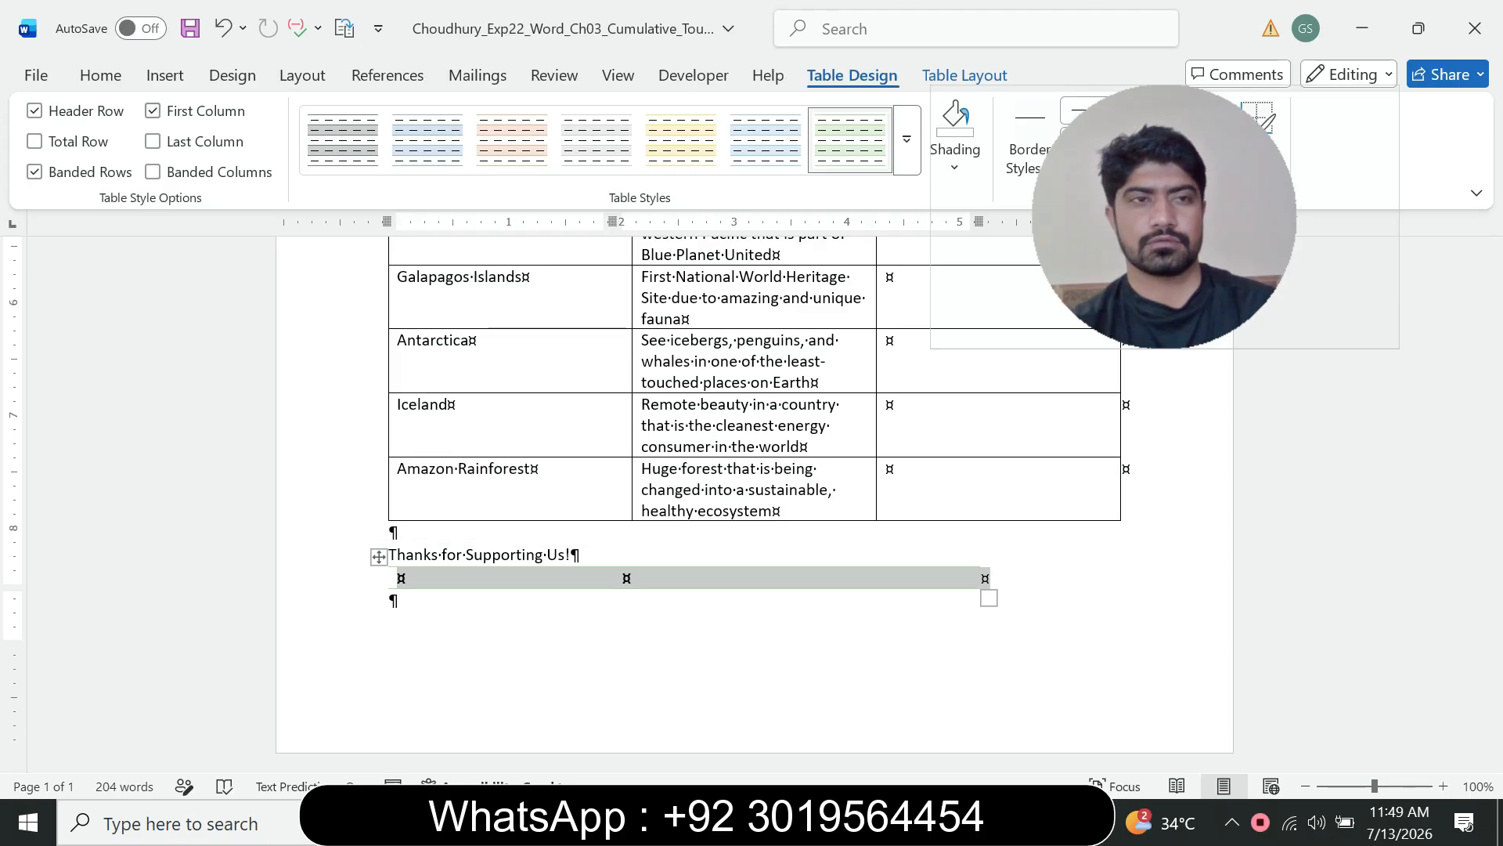
{"action": "left_click", "coordinate": [100, 75]}
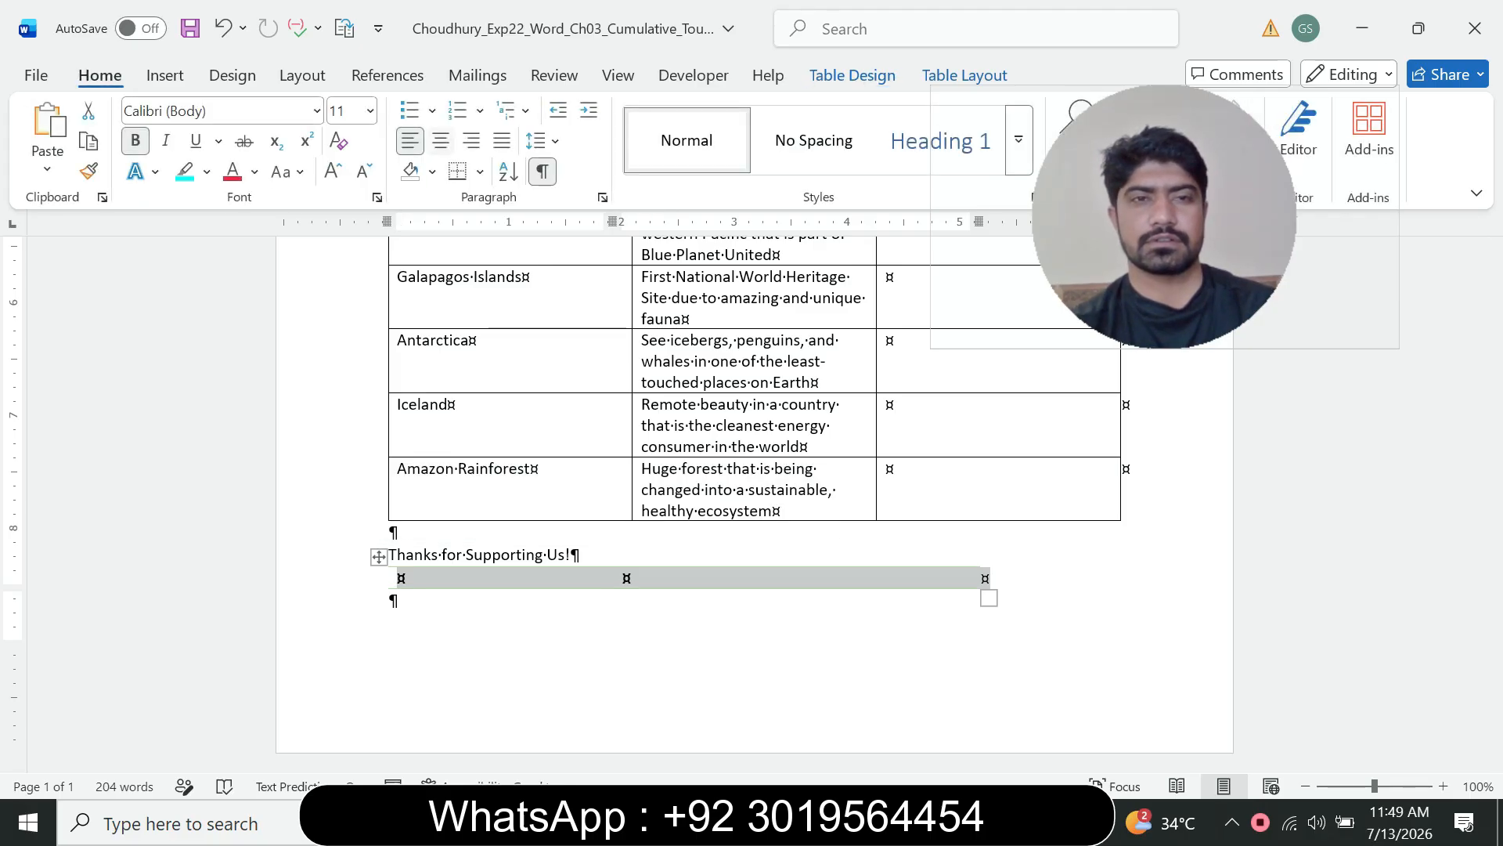
{"action": "left_click_drag", "start_coordinate": [379, 556], "coordinate": [450, 557]}
Step: Reread step 3's instruction on selecting the table and applying shading
{"action": "left_click", "coordinate": [1012, 822]}
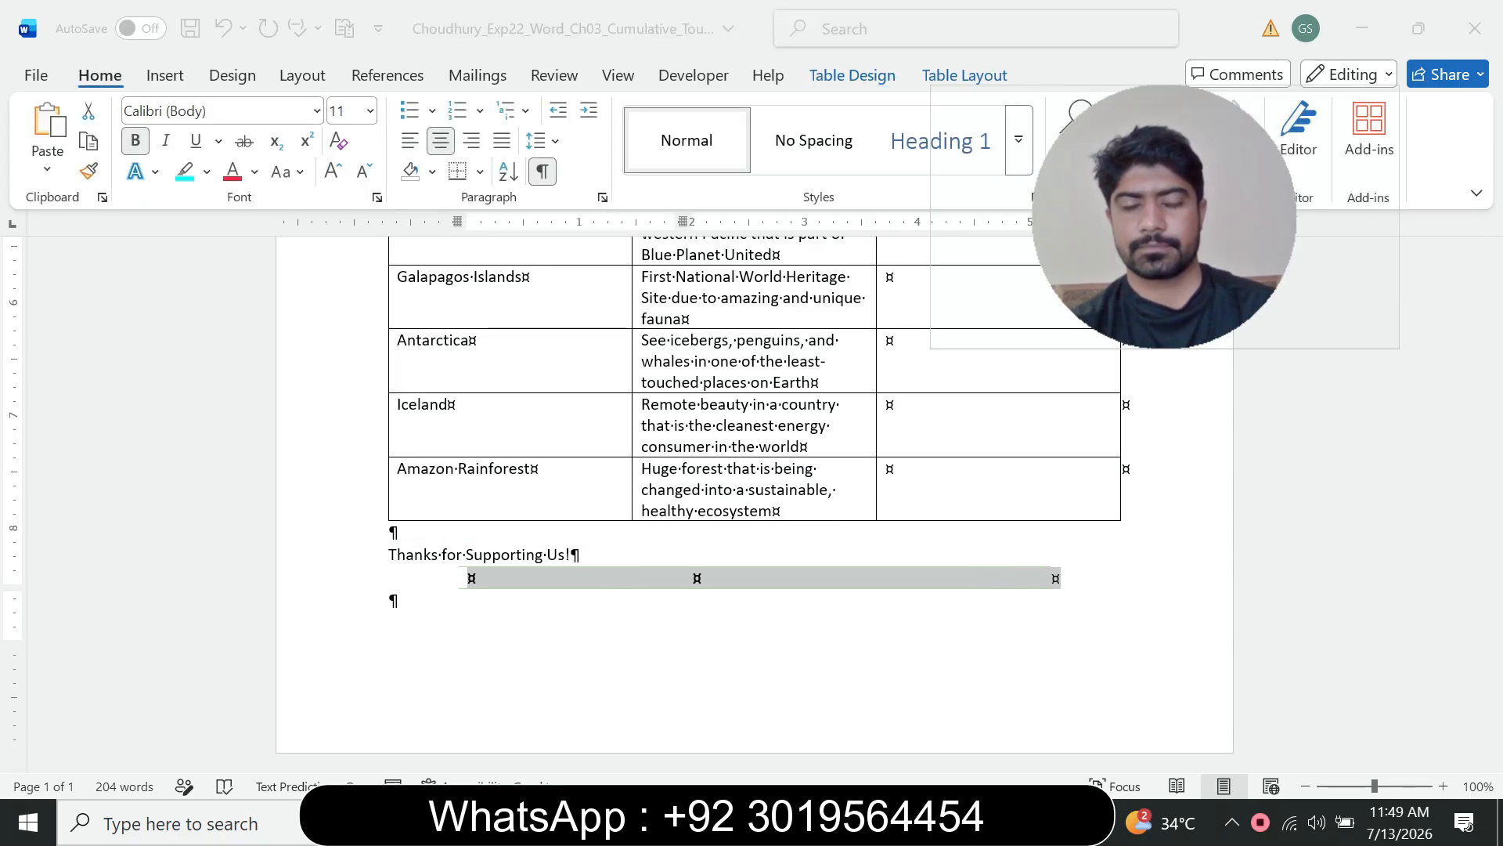
{"action": "left_click", "coordinate": [885, 712]}
{"action": "left_click", "coordinate": [523, 359]}
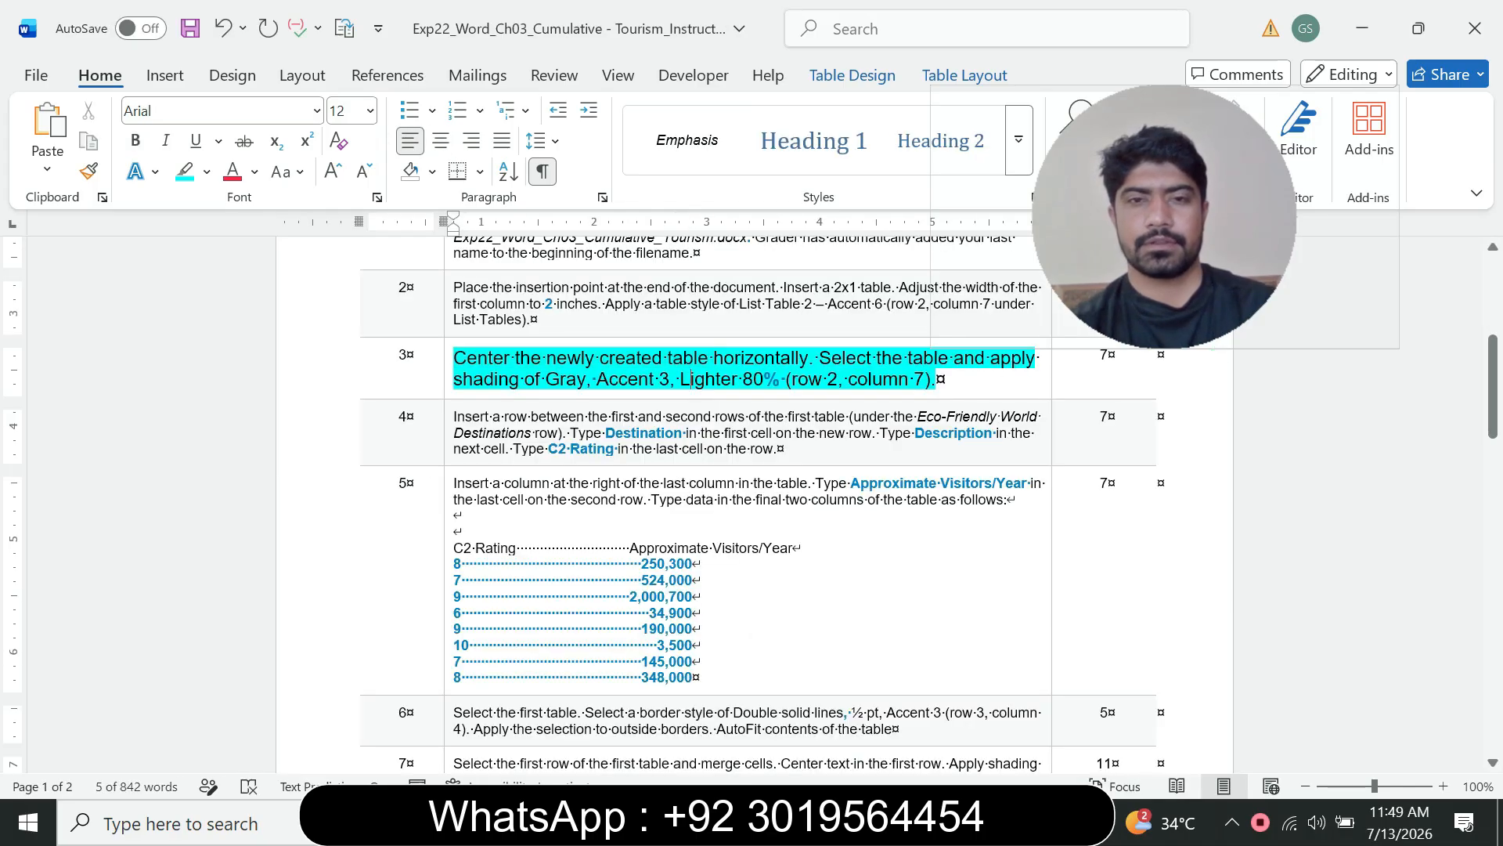
{"action": "left_click_drag", "start_coordinate": [518, 359], "coordinate": [581, 359]}
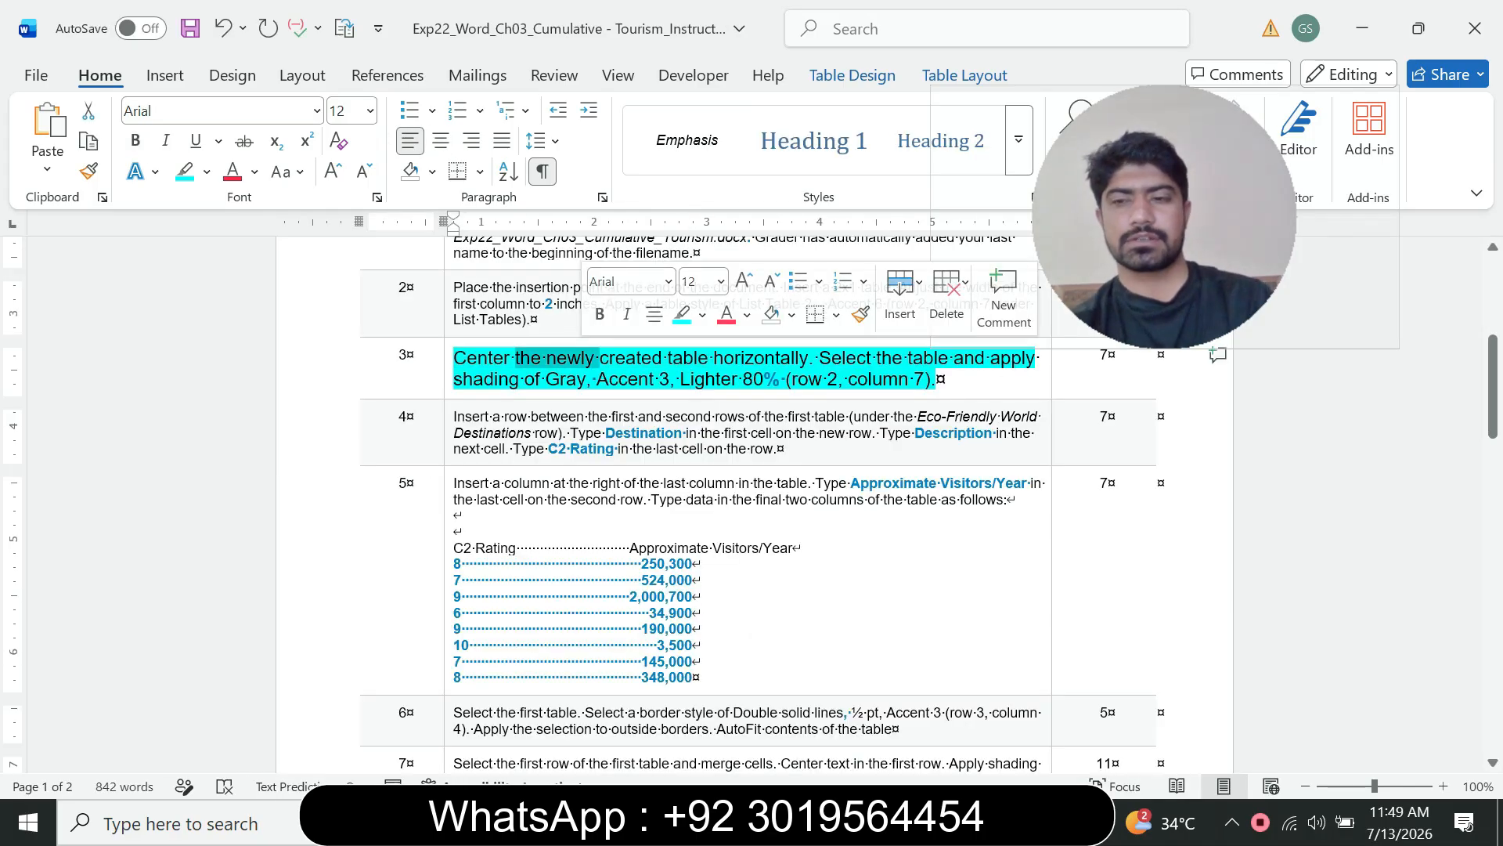
{"action": "left_click", "coordinate": [824, 360]}
{"action": "left_click_drag", "start_coordinate": [822, 359], "coordinate": [895, 361]}
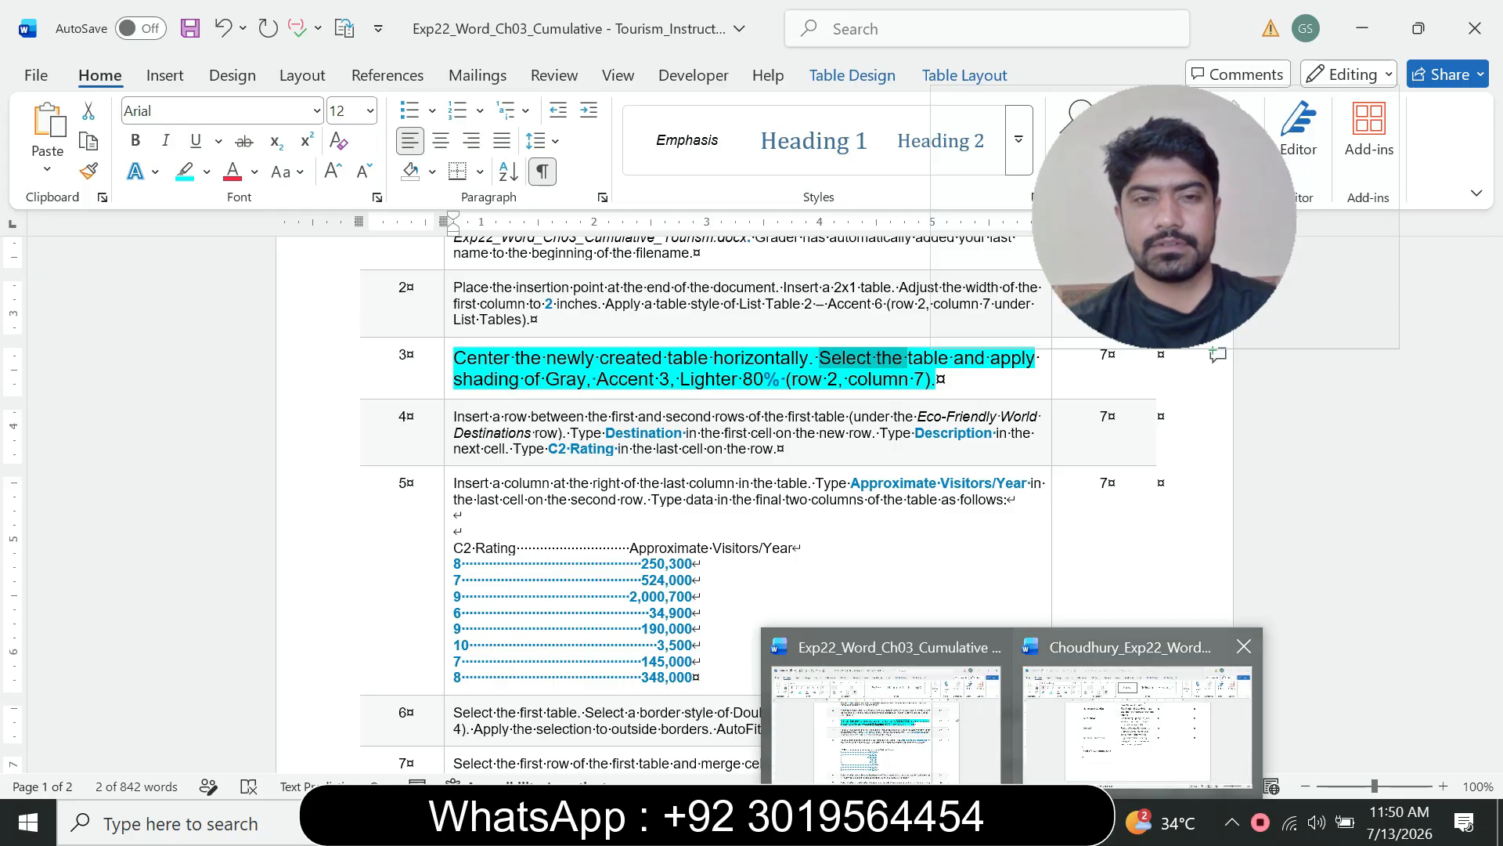
{"action": "left_click", "coordinate": [1136, 716]}
{"action": "left_click", "coordinate": [1014, 822]}
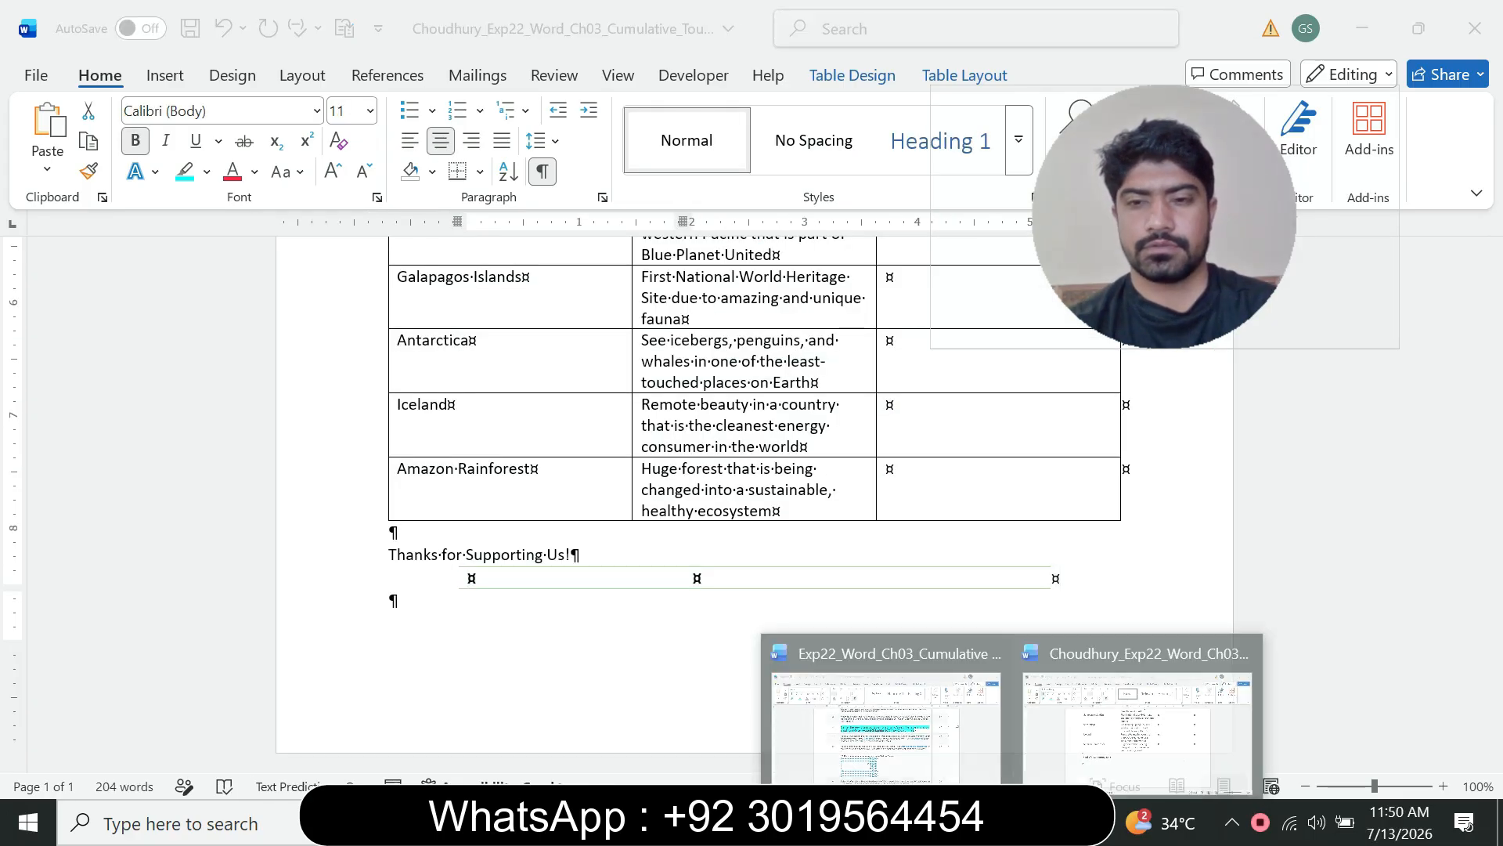
Step: Compare step 3's shading instruction in the instructions document with the shading options for the new table
{"action": "left_click", "coordinate": [884, 716]}
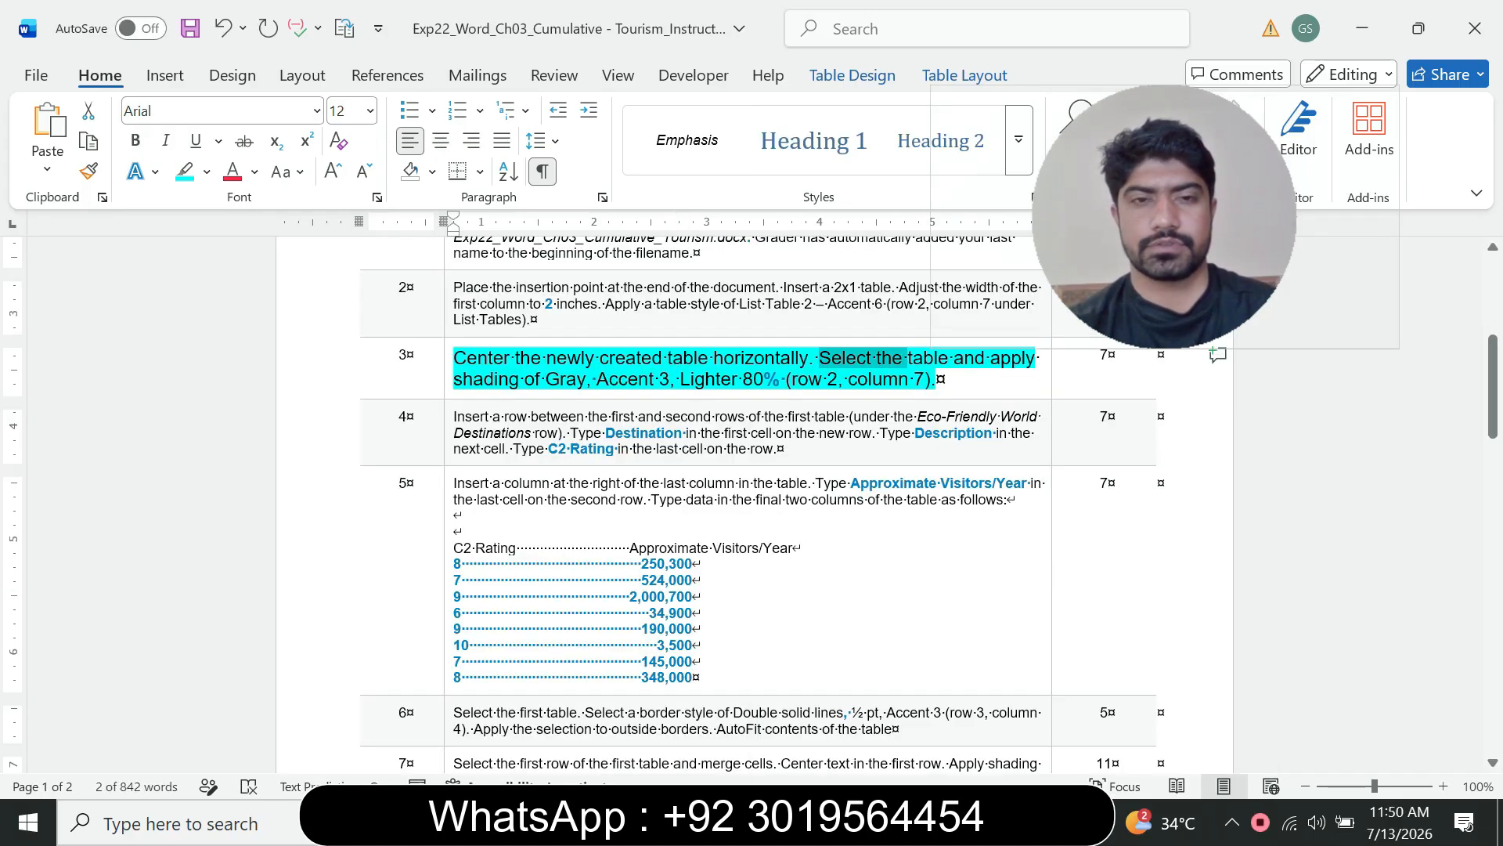
{"action": "left_click", "coordinate": [557, 358]}
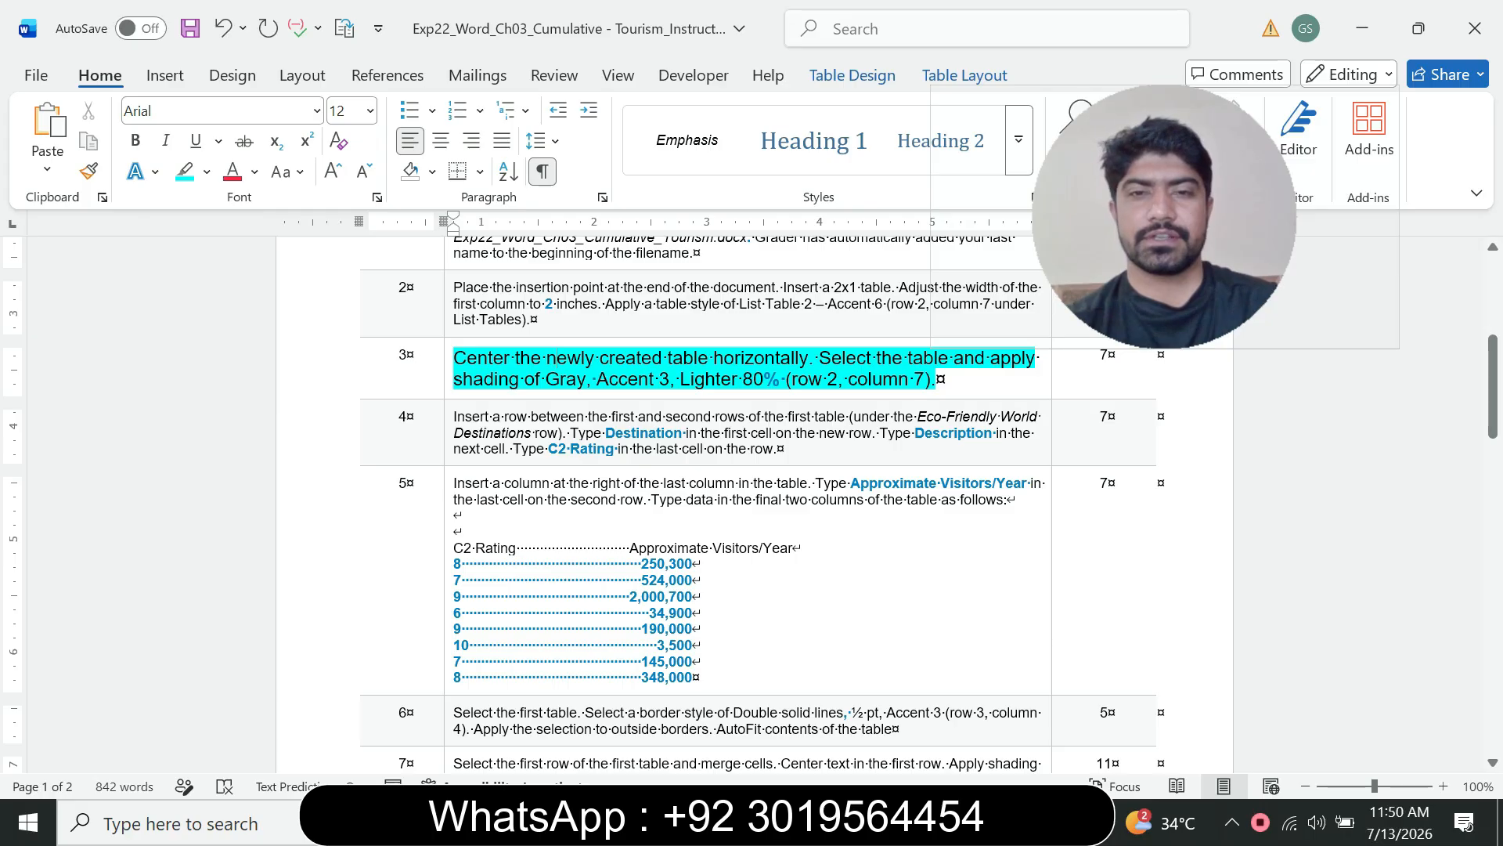
{"action": "mouse_move", "coordinate": [1011, 822]}
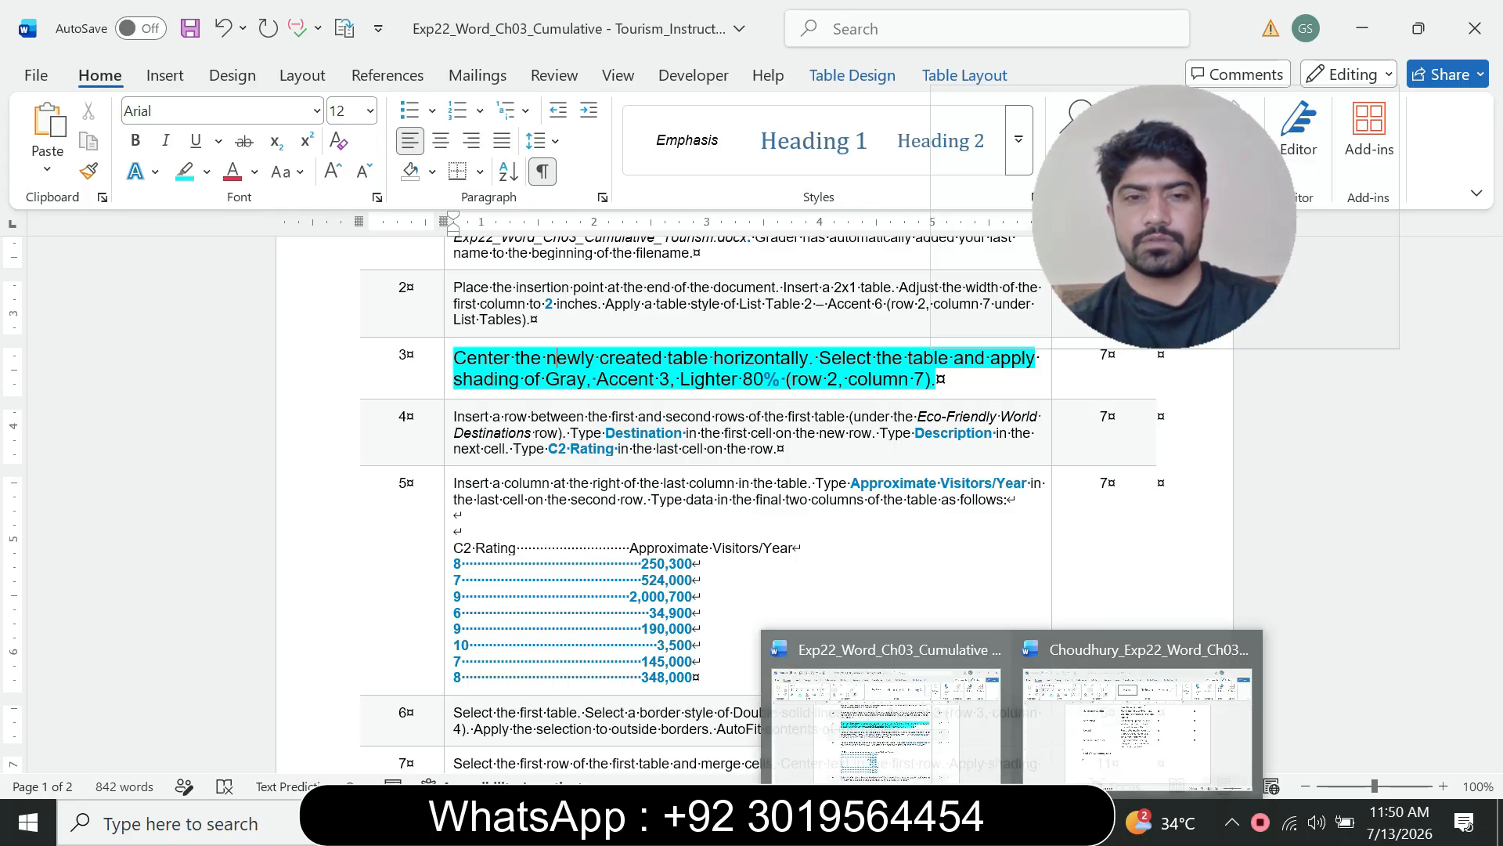
{"action": "left_click", "coordinate": [1137, 720]}
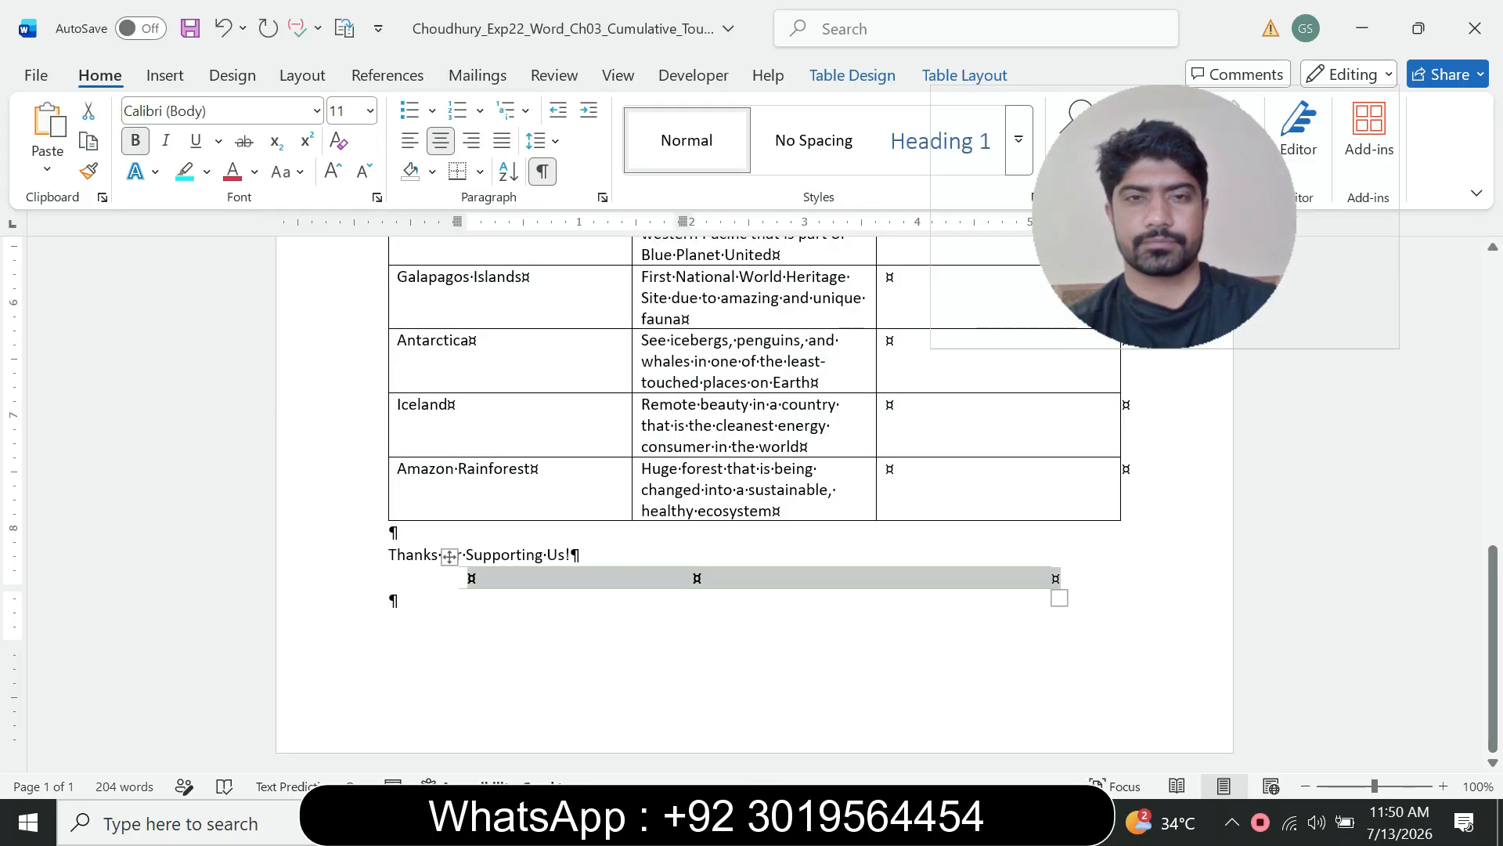
{"action": "left_click", "coordinate": [852, 76]}
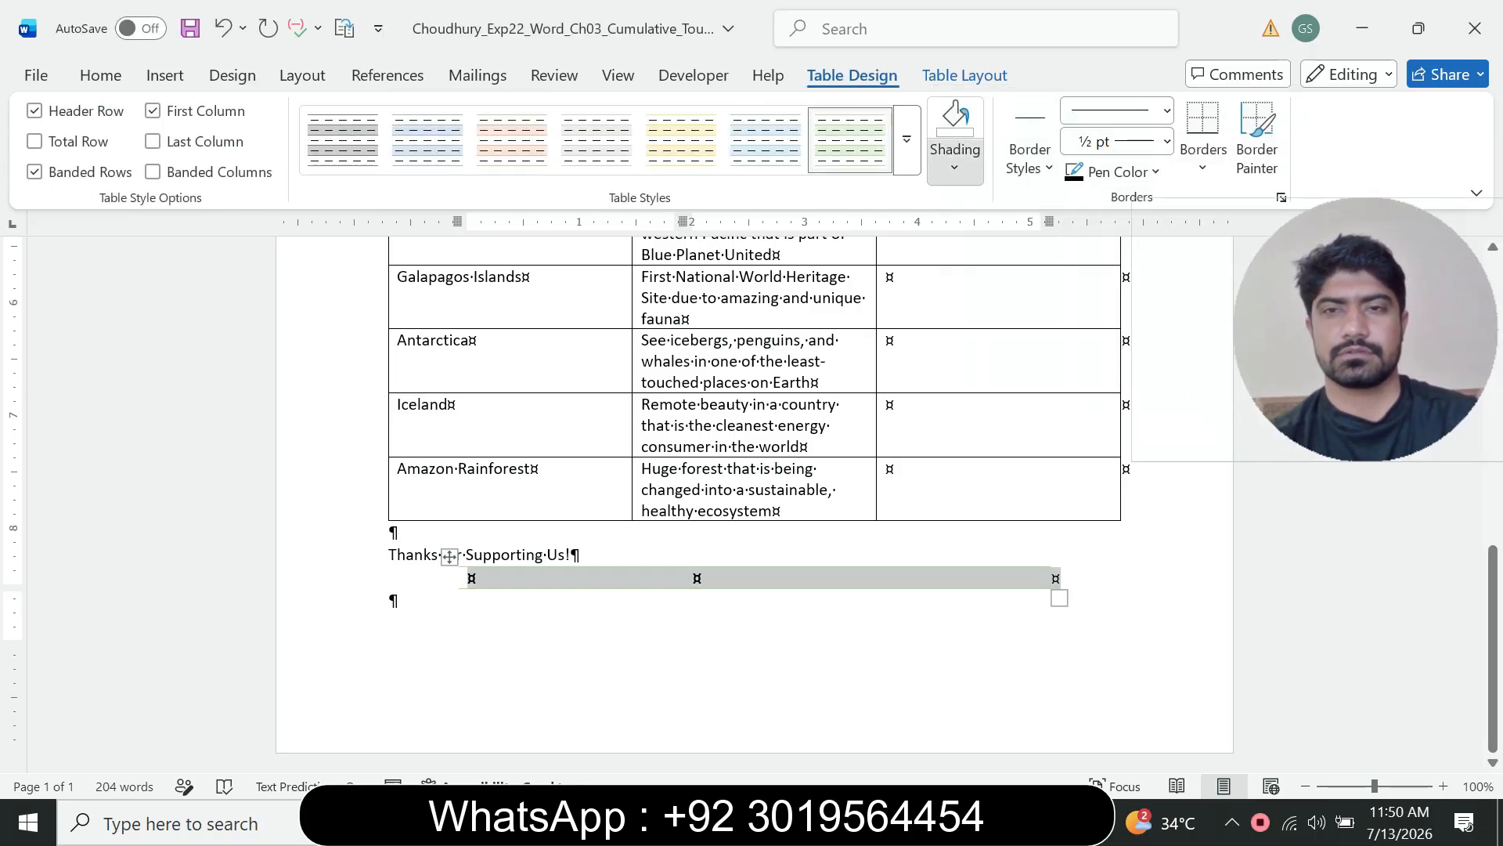
{"action": "left_click", "coordinate": [955, 162]}
{"action": "left_click", "coordinate": [1012, 822]}
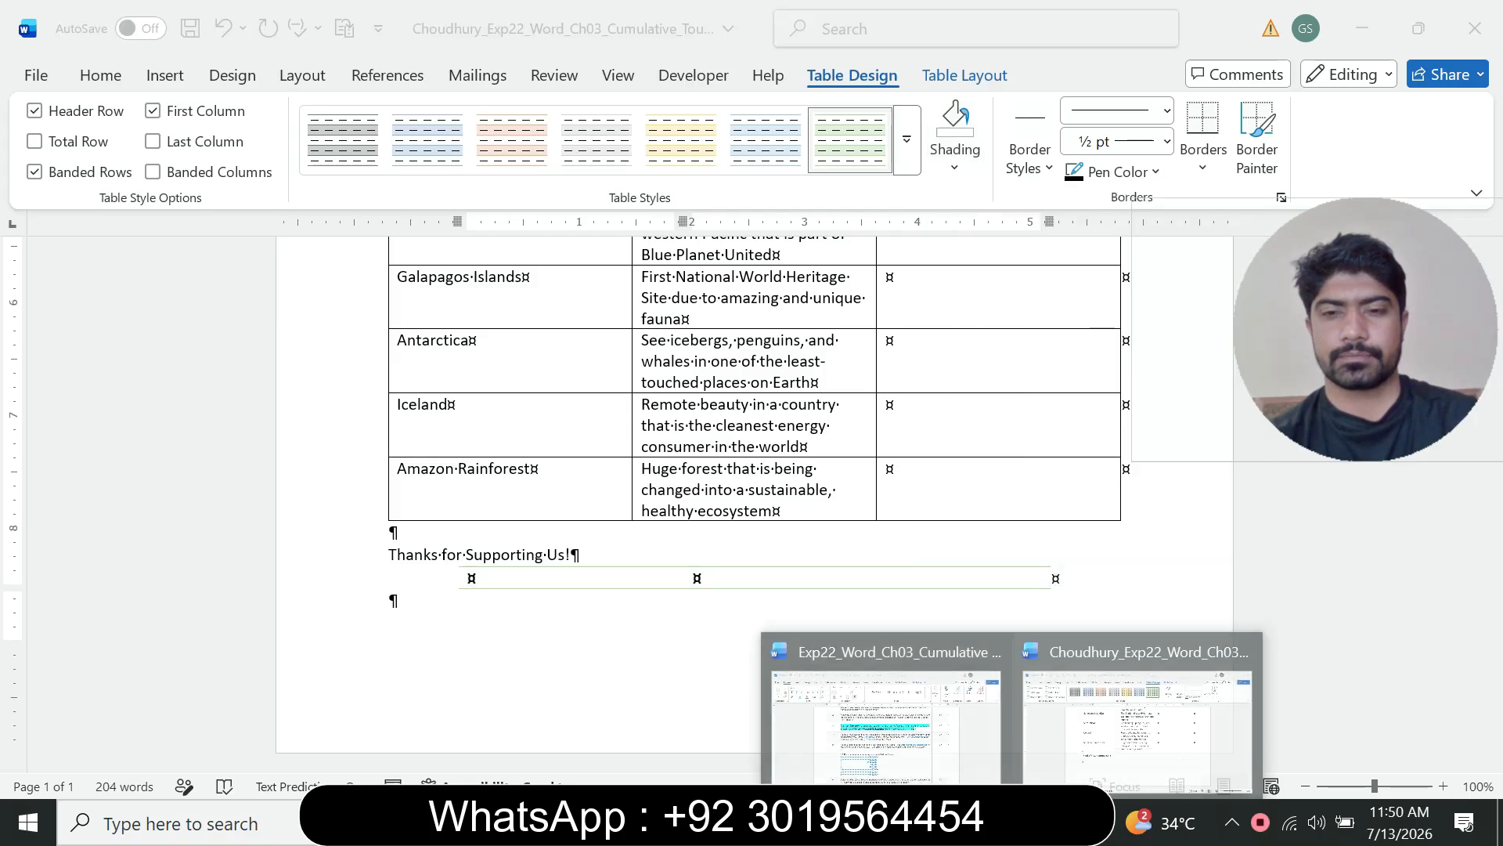
{"action": "left_click", "coordinate": [884, 712]}
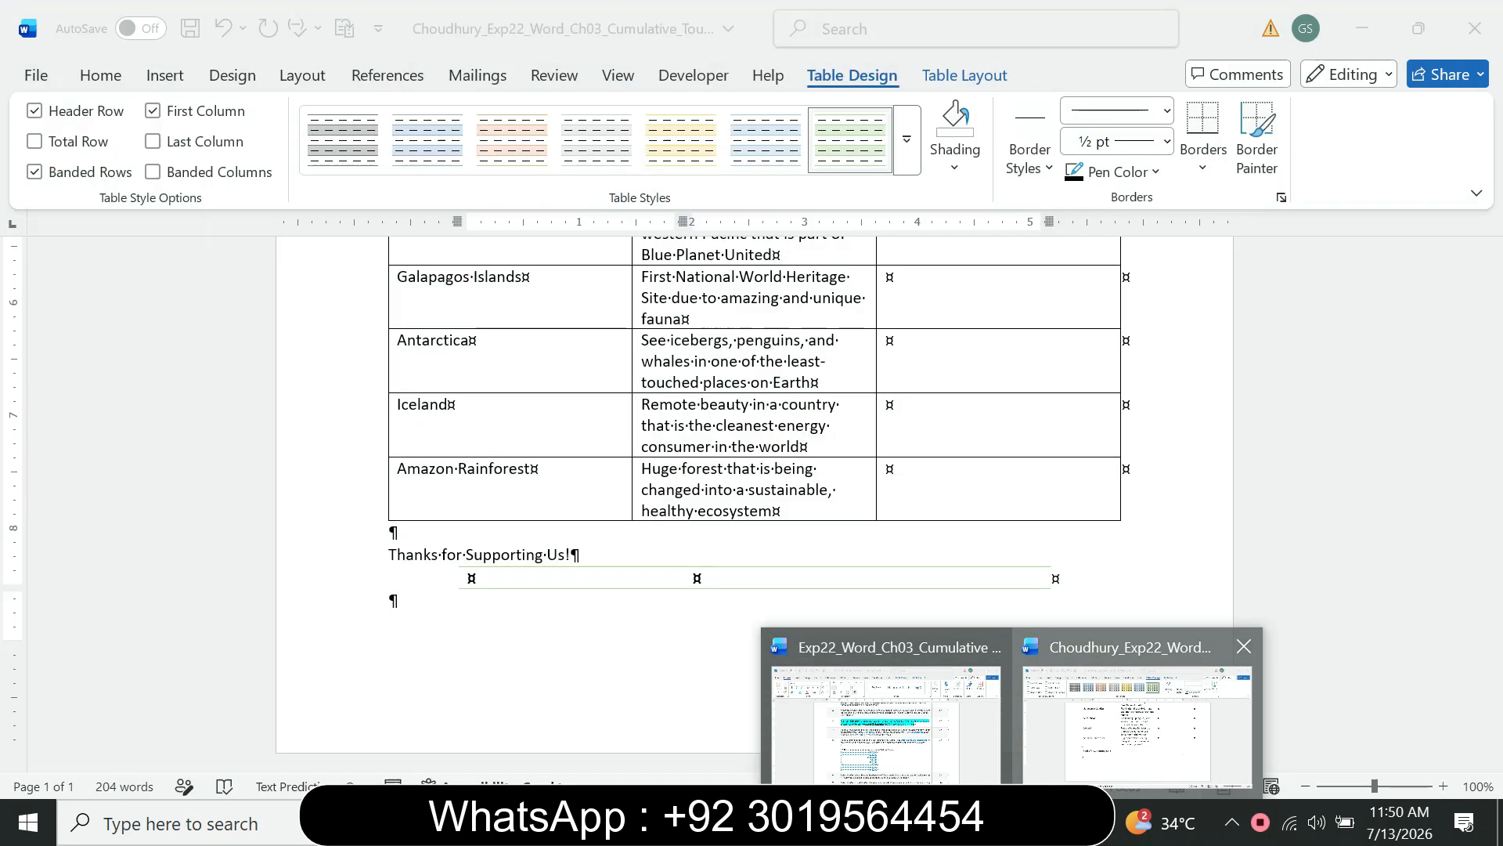
{"action": "left_click", "coordinate": [1137, 722]}
Step: Apply Gray, Accent 3, Lighter 80% shading to the new table at the end of the flyer
{"action": "left_click", "coordinate": [955, 167]}
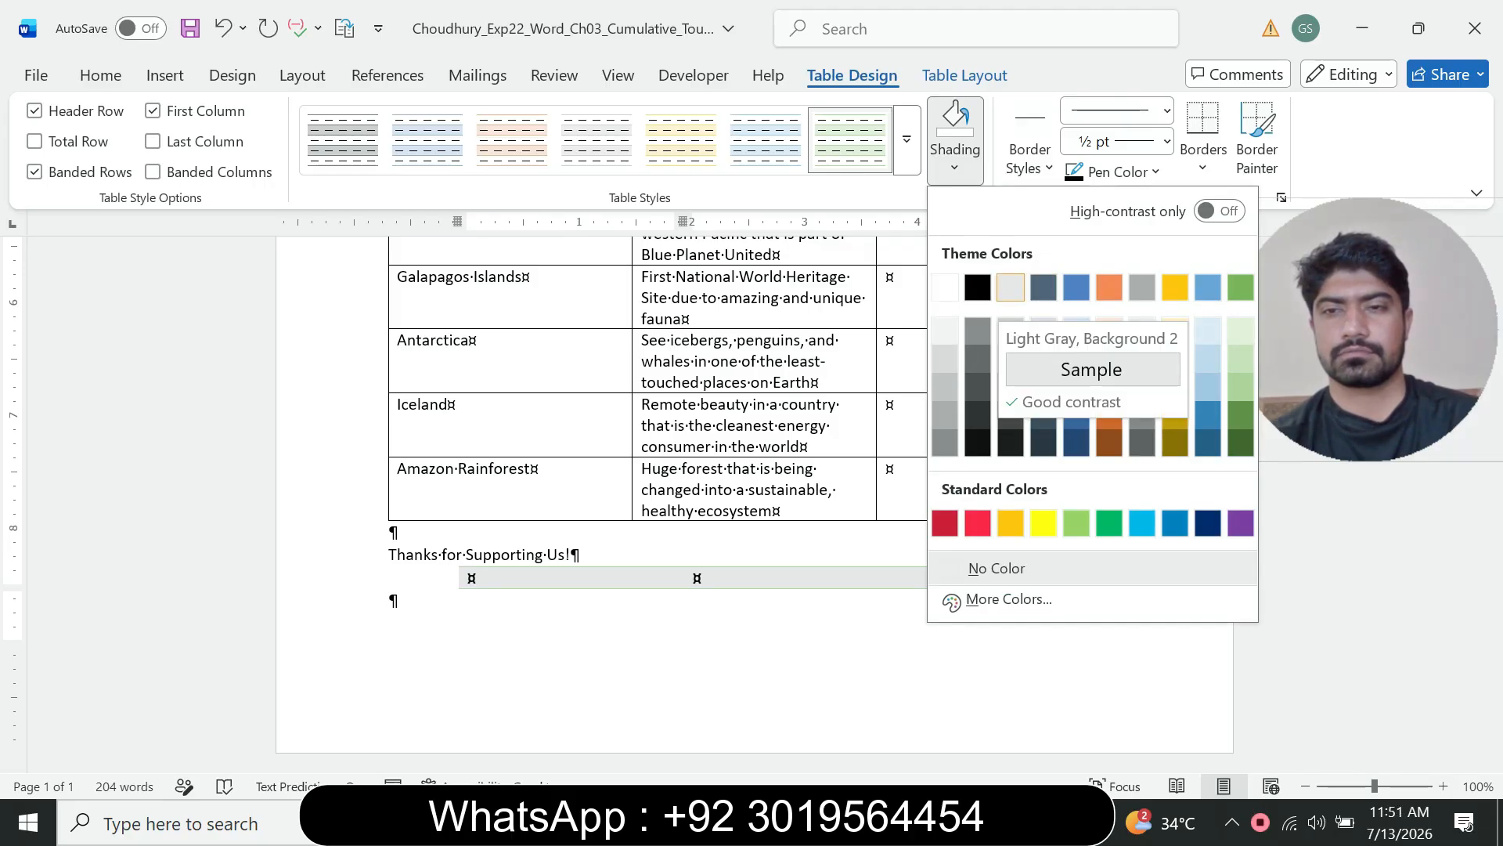
{"action": "left_click", "coordinate": [1011, 822]}
{"action": "mouse_move", "coordinate": [951, 791]}
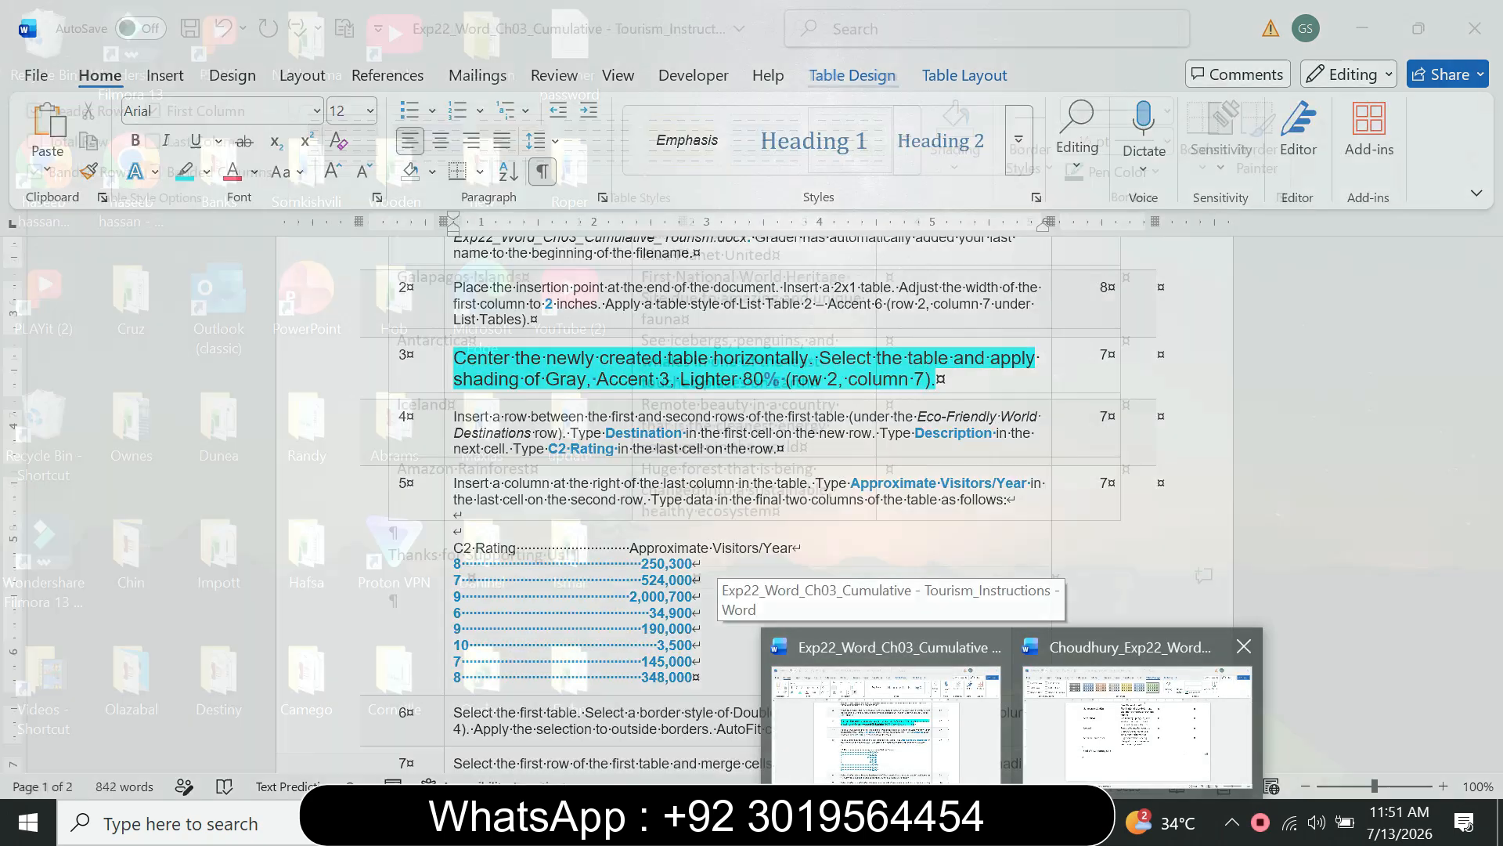
{"action": "left_click", "coordinate": [1137, 724]}
{"action": "left_click", "coordinate": [955, 133]}
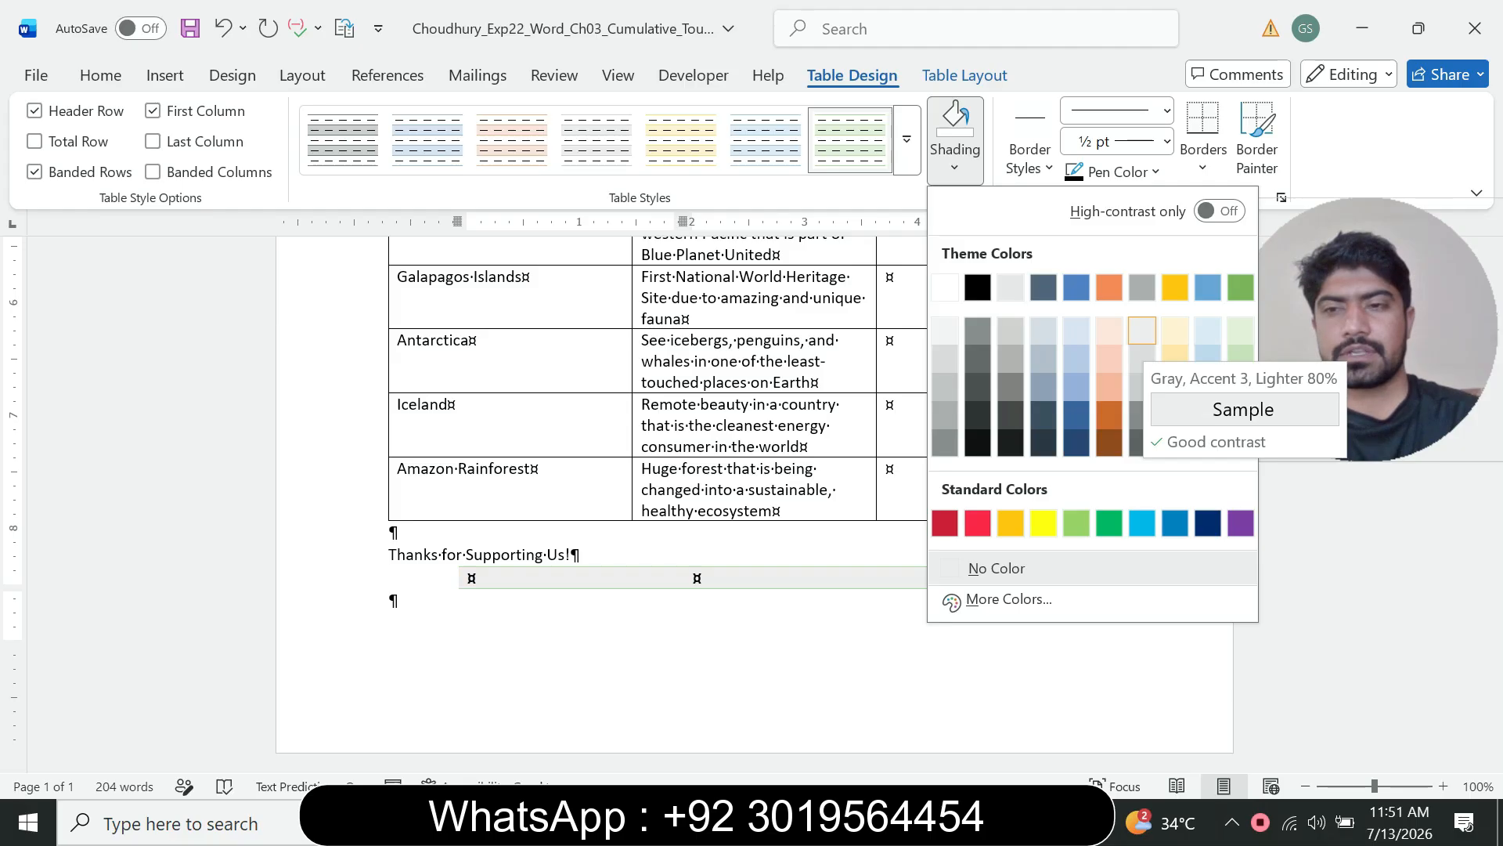
{"action": "left_click", "coordinate": [1142, 329]}
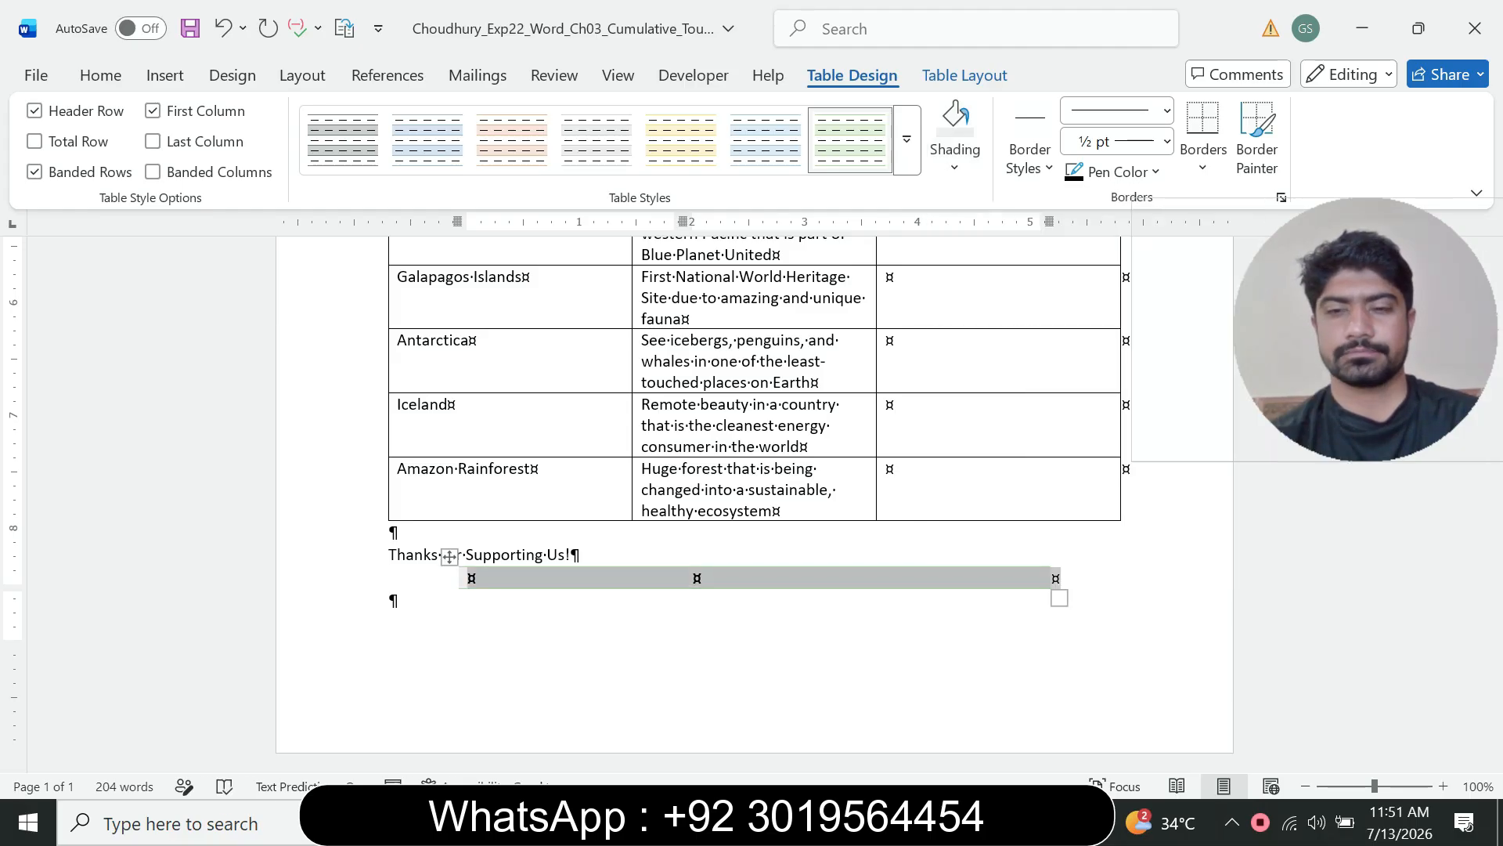
Step: In the instructions document, reduce step 3's instruction text to 9 pt and remove its highlight
{"action": "mouse_move", "coordinate": [1010, 822]}
{"action": "left_click", "coordinate": [884, 712]}
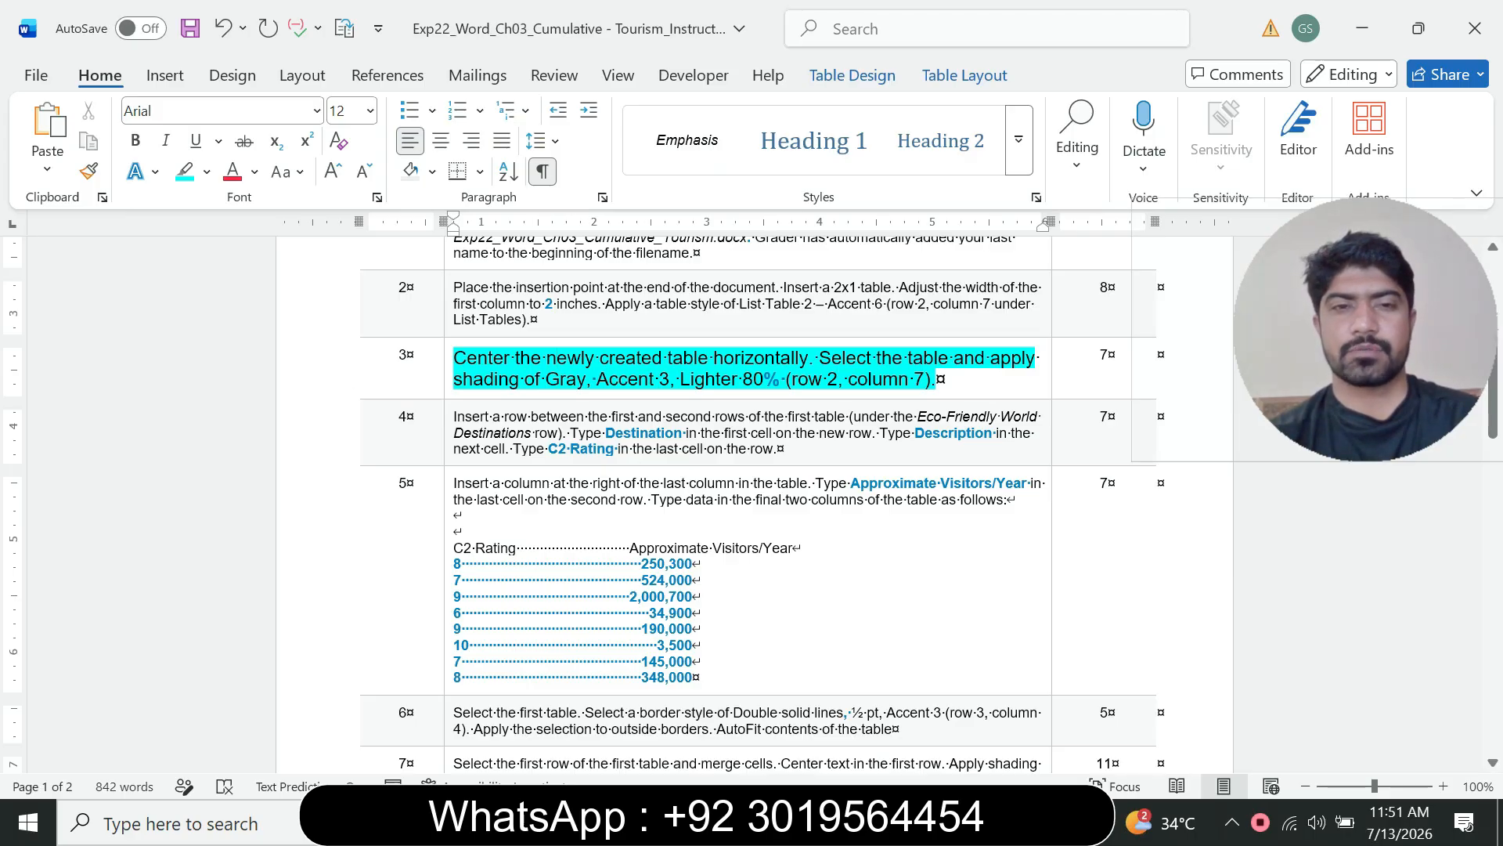
{"action": "right_click", "coordinate": [556, 360]}
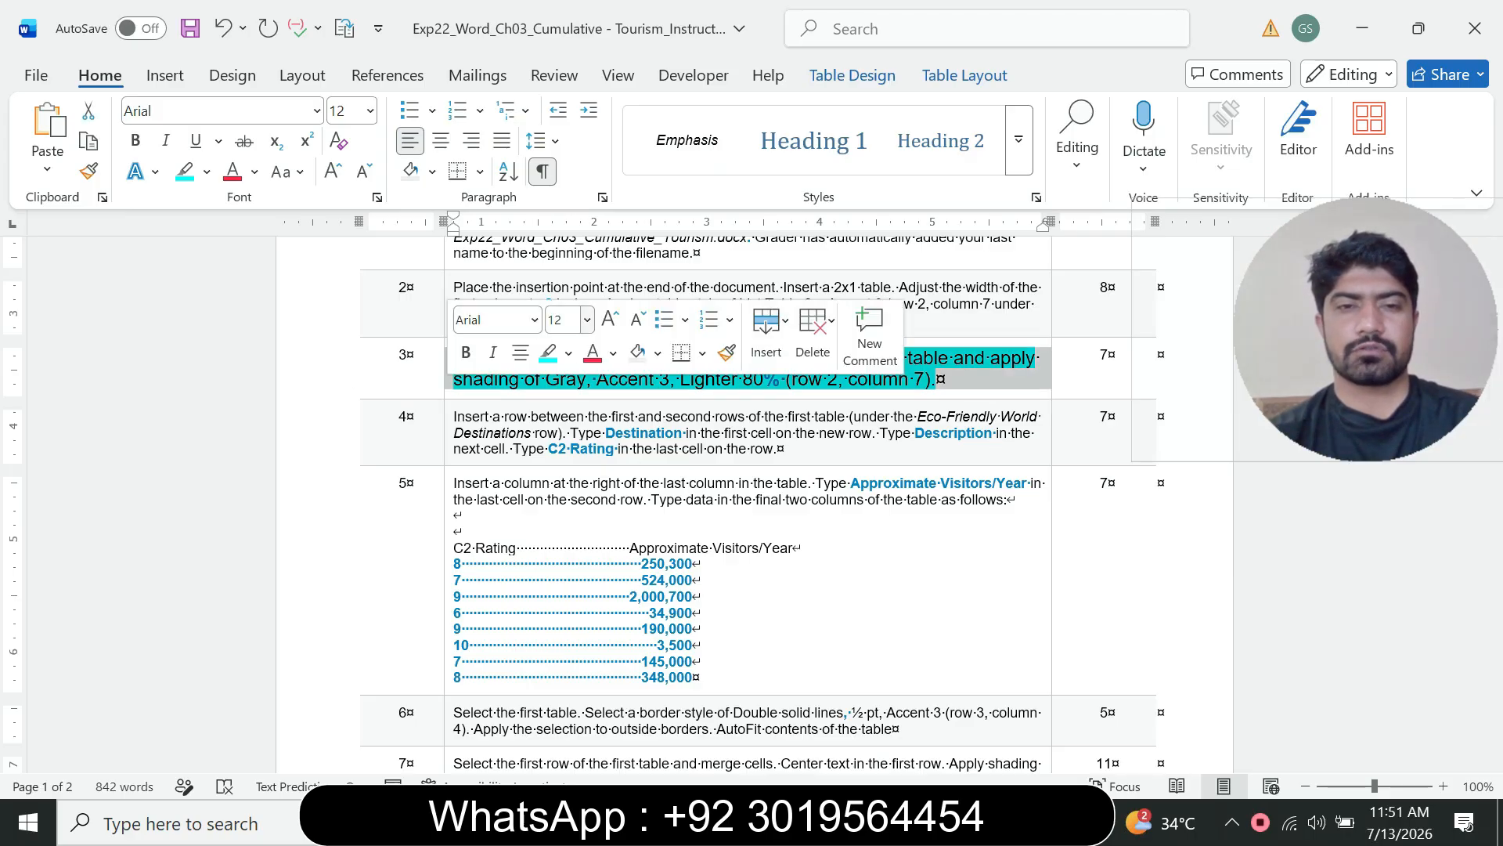
{"action": "left_click", "coordinate": [586, 319]}
{"action": "left_click", "coordinate": [562, 380]}
{"action": "left_click", "coordinate": [568, 353]}
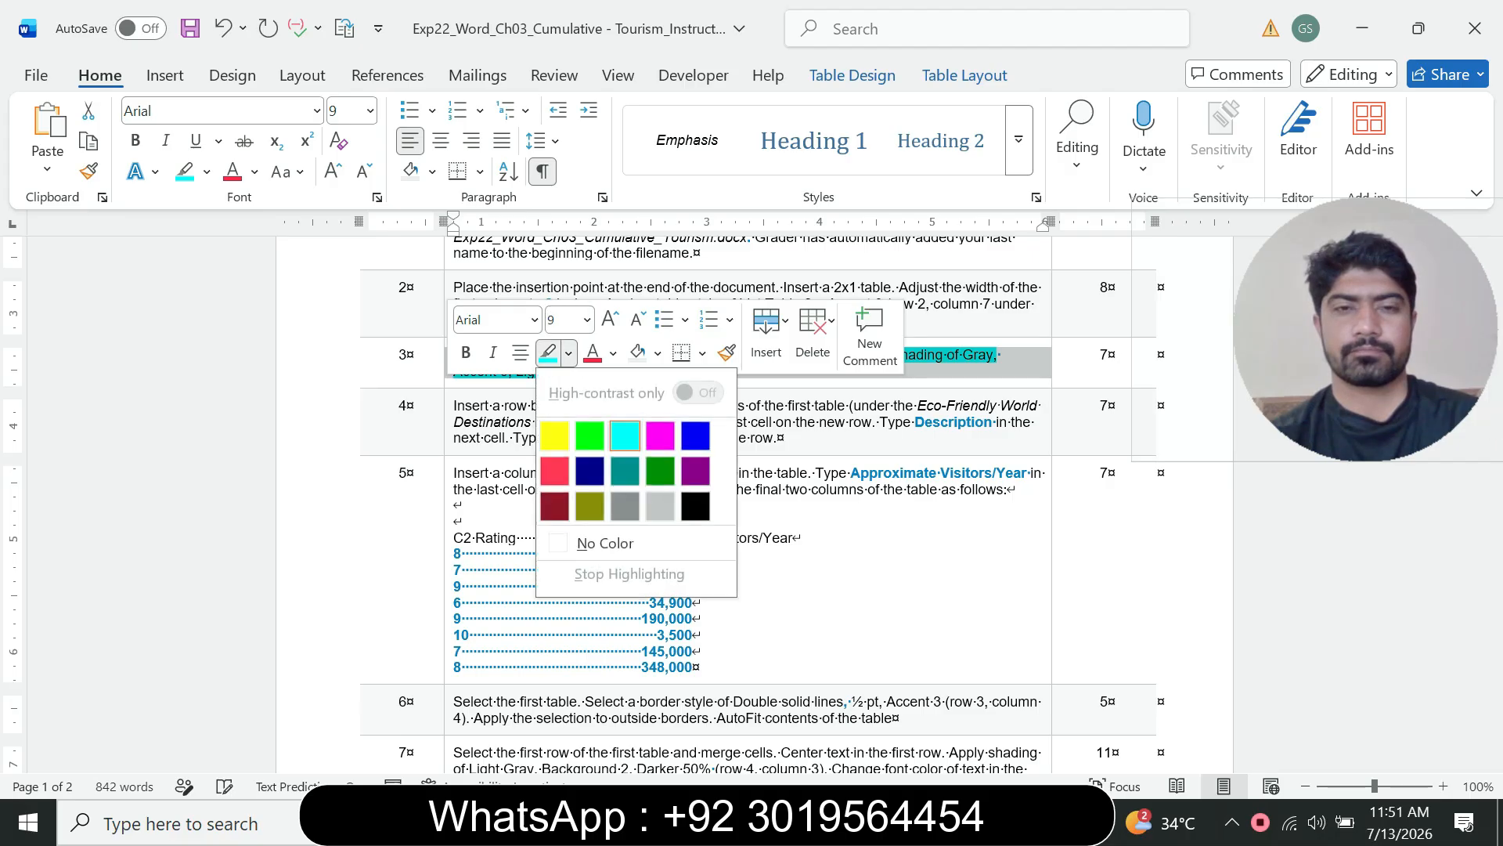
{"action": "left_click", "coordinate": [599, 543]}
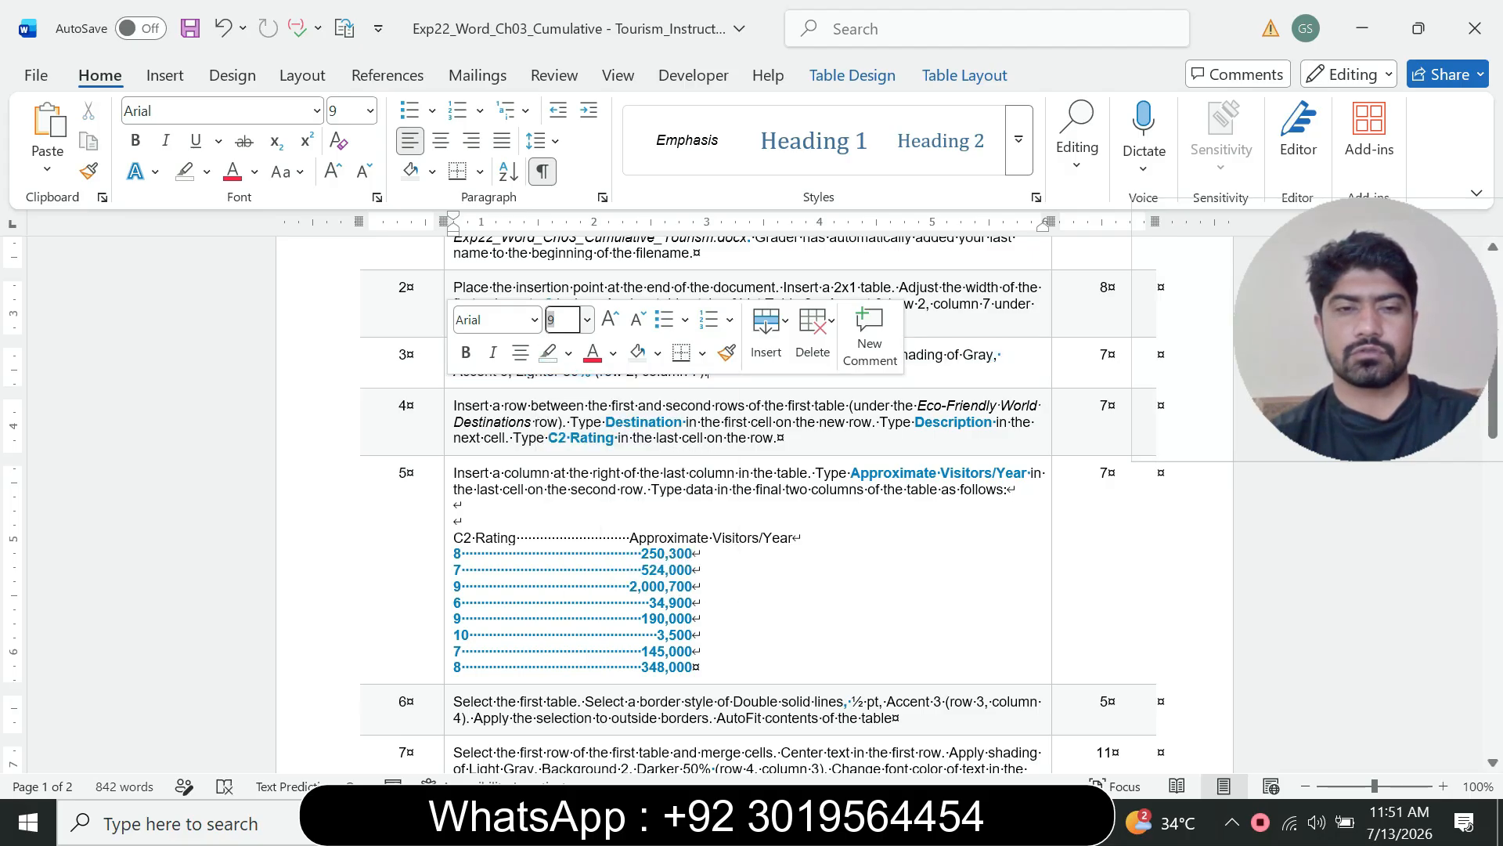
Step: Enlarge step 4's instruction text to 12 pt and highlight it in turquoise
{"action": "left_click", "coordinate": [449, 436]}
{"action": "left_click", "coordinate": [591, 372]}
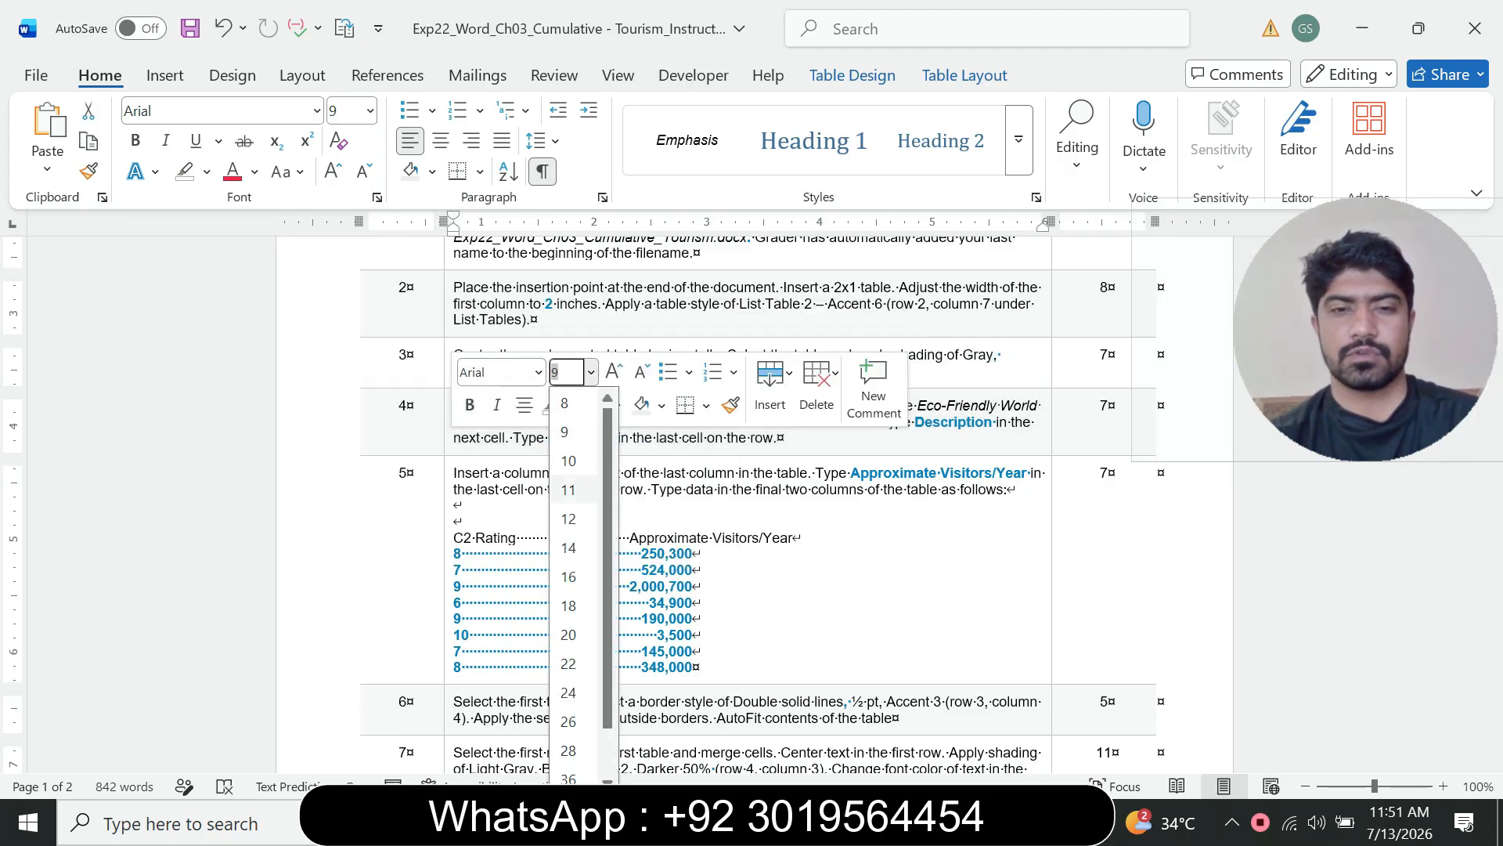
{"action": "left_click", "coordinate": [571, 517]}
{"action": "left_click", "coordinate": [573, 405]}
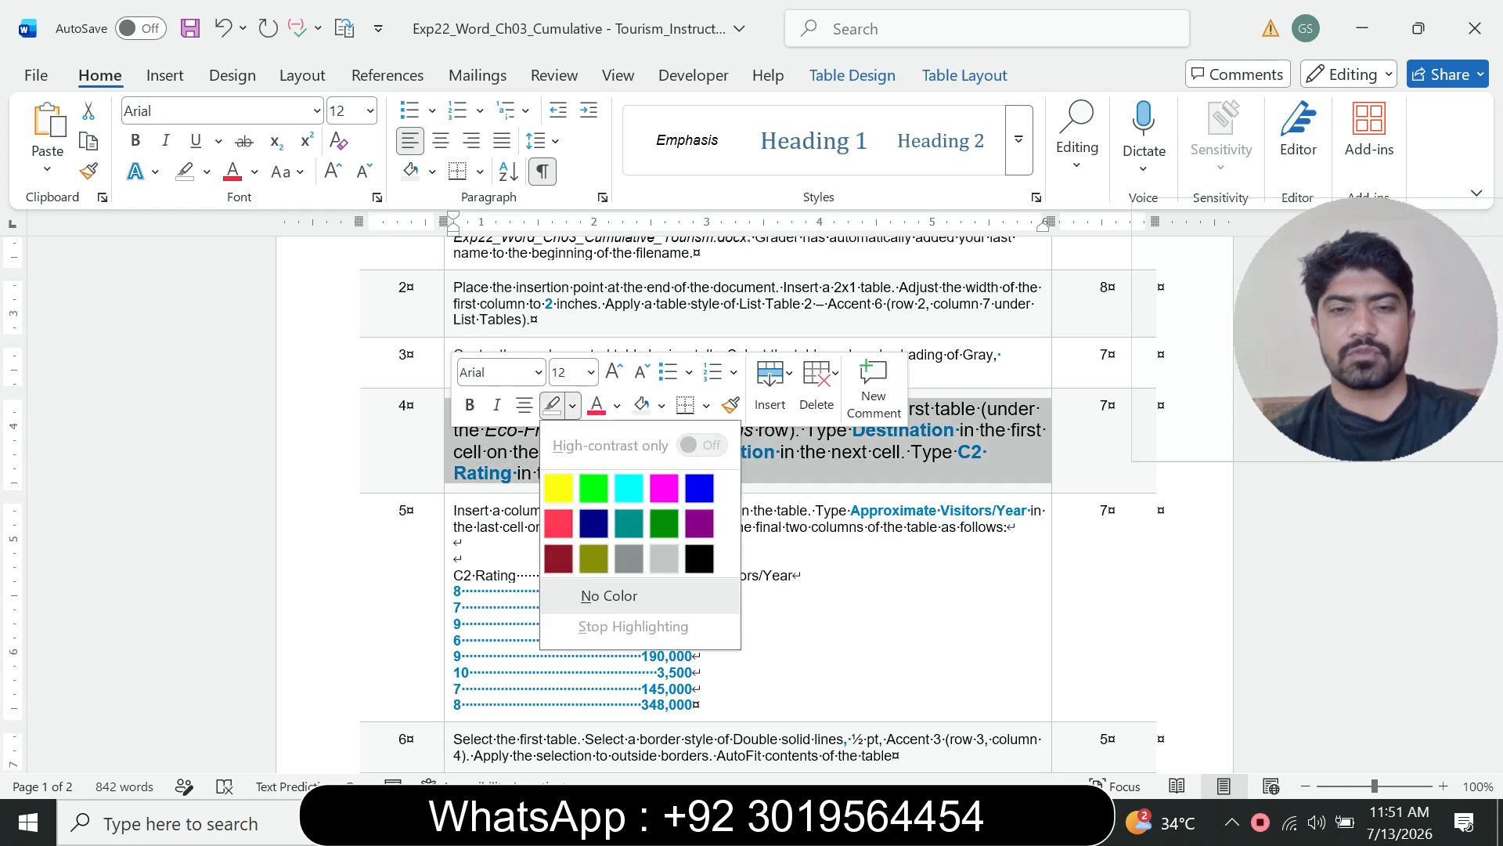
{"action": "left_click", "coordinate": [622, 487]}
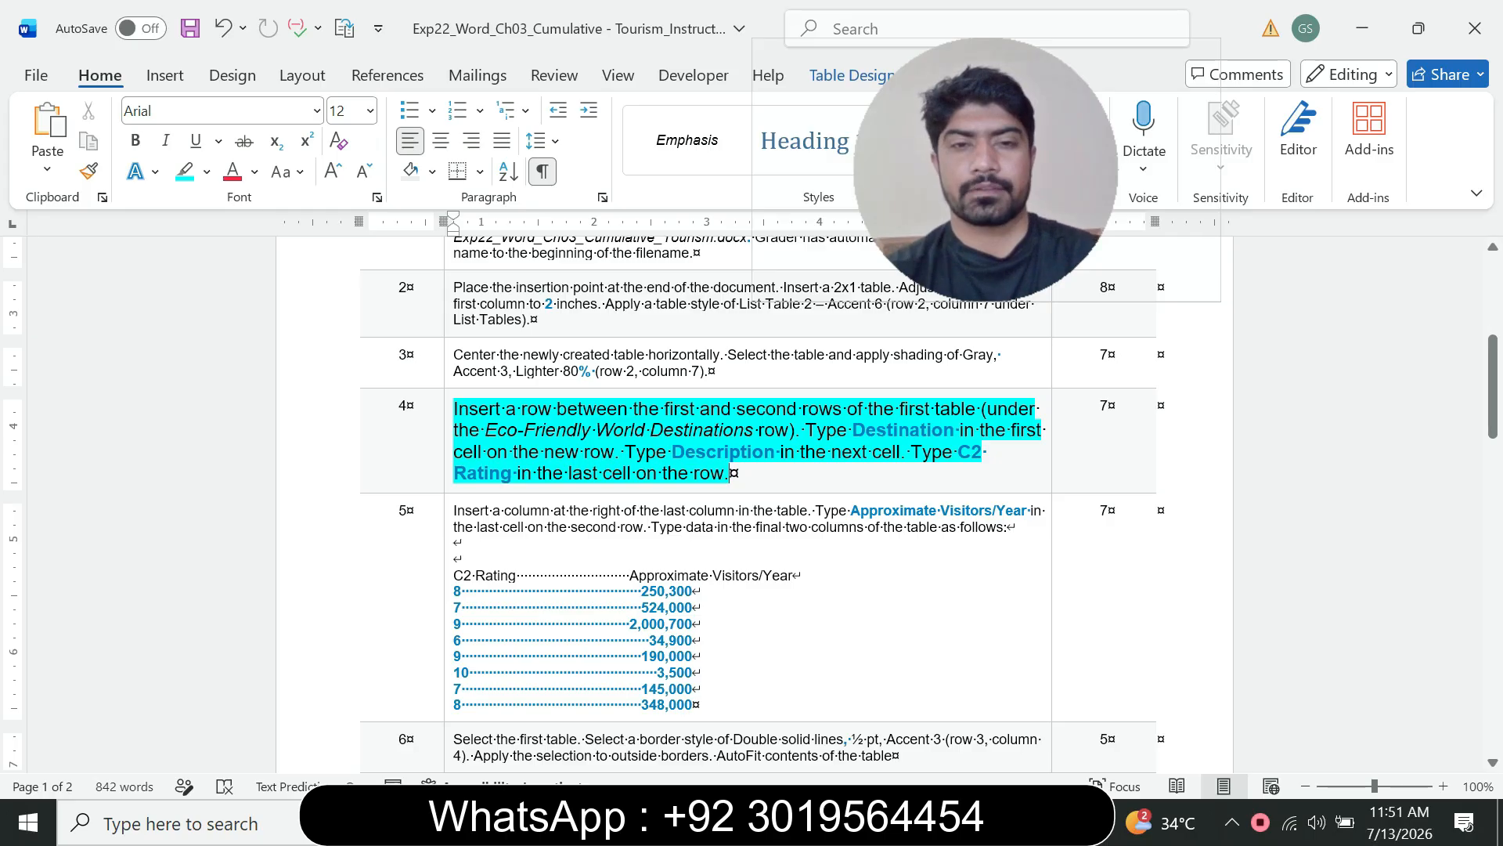
Step: Reread step 4's instruction and locate the first table's Eco-Friendly World Destinations row in the flyer
{"action": "left_click_drag", "start_coordinate": [455, 410], "coordinate": [623, 410]}
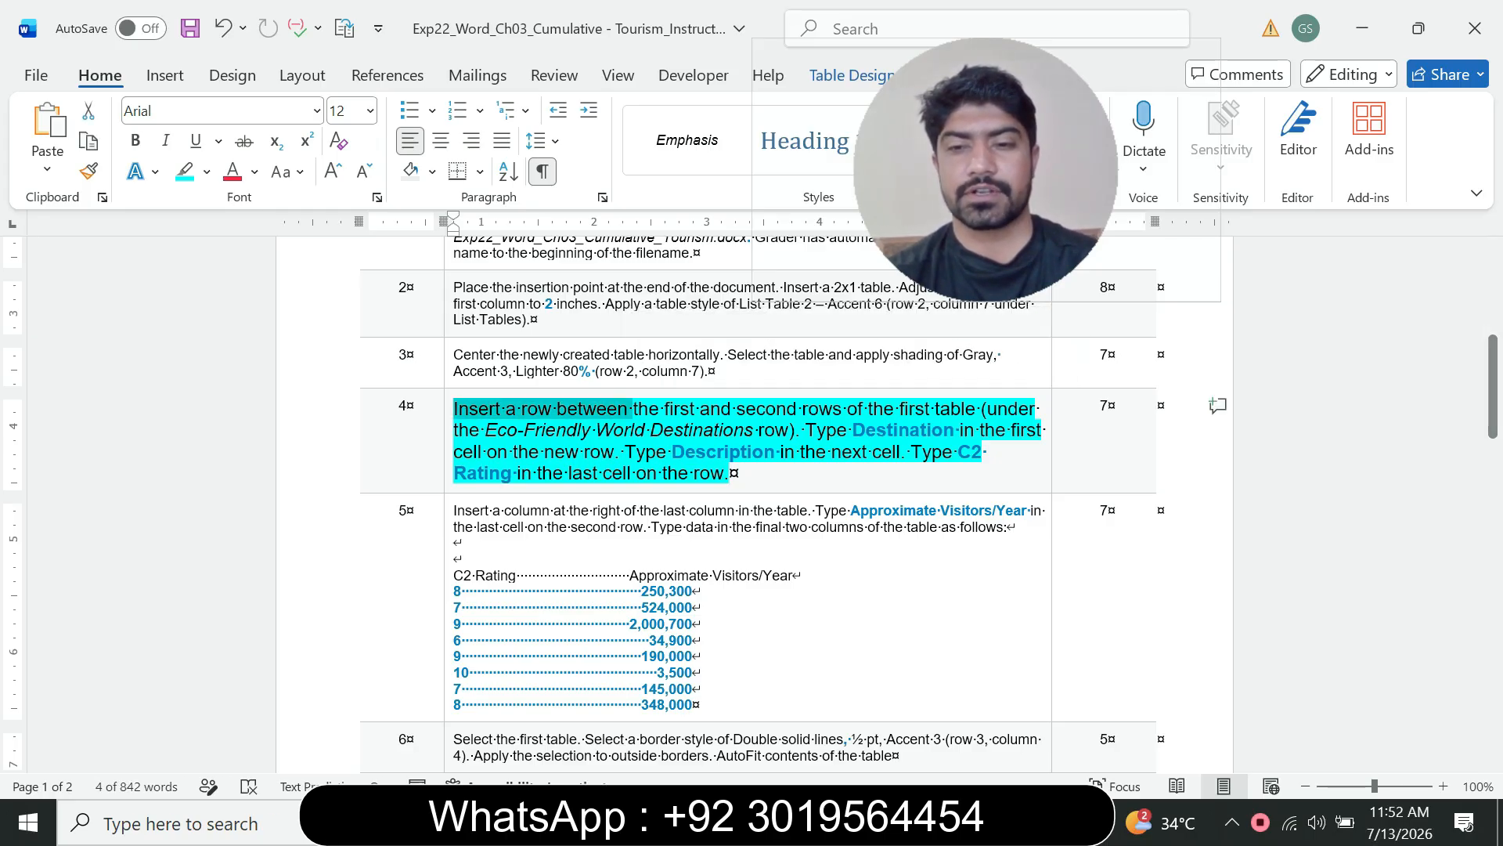
{"action": "key", "text": "alt+Tab"}
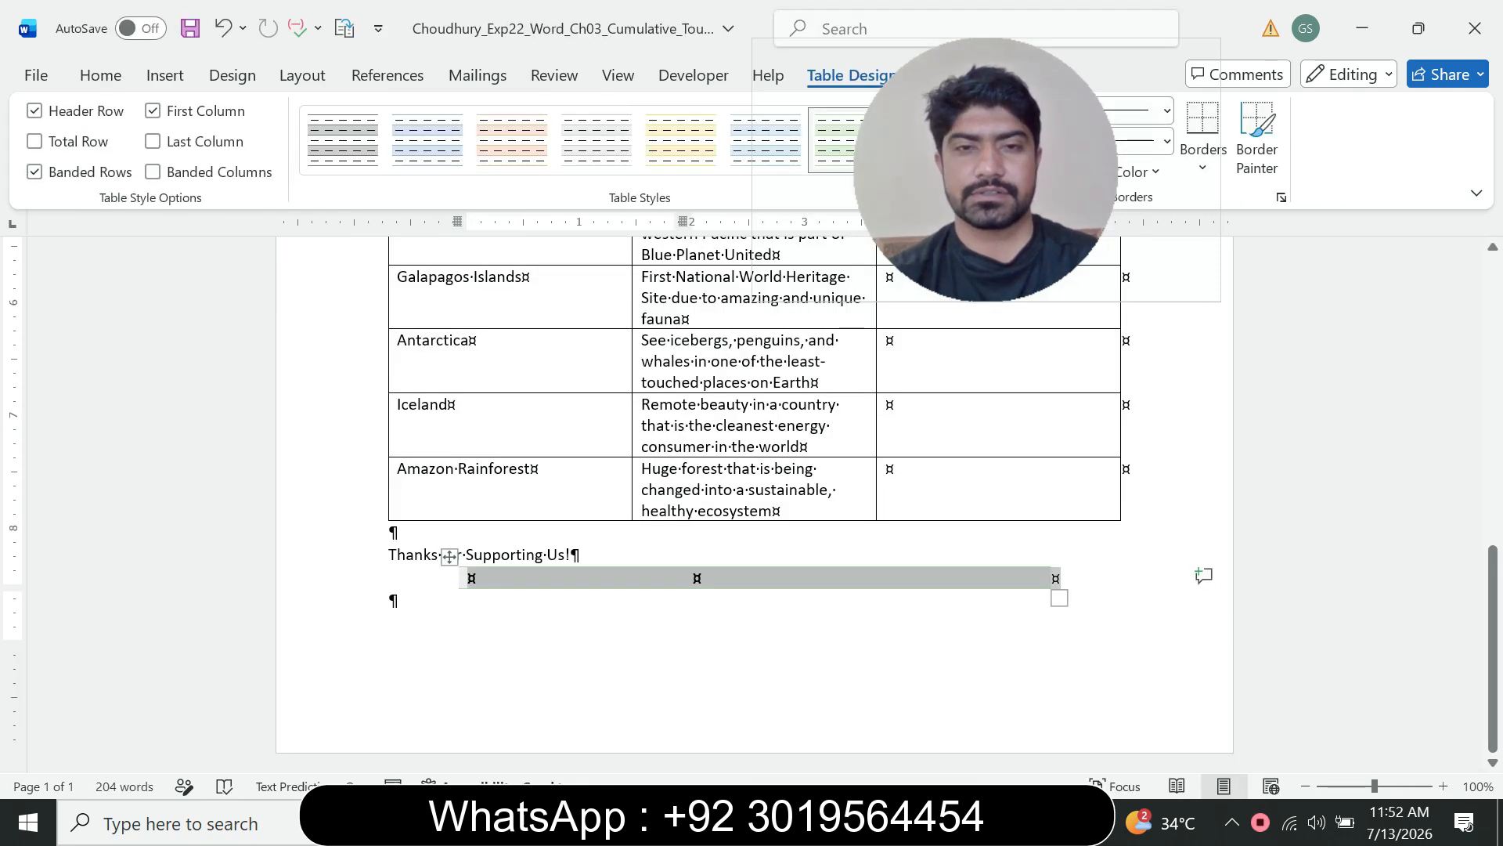
{"action": "scroll", "coordinate": [754, 501], "scroll_direction": "up", "scroll_amount": 10}
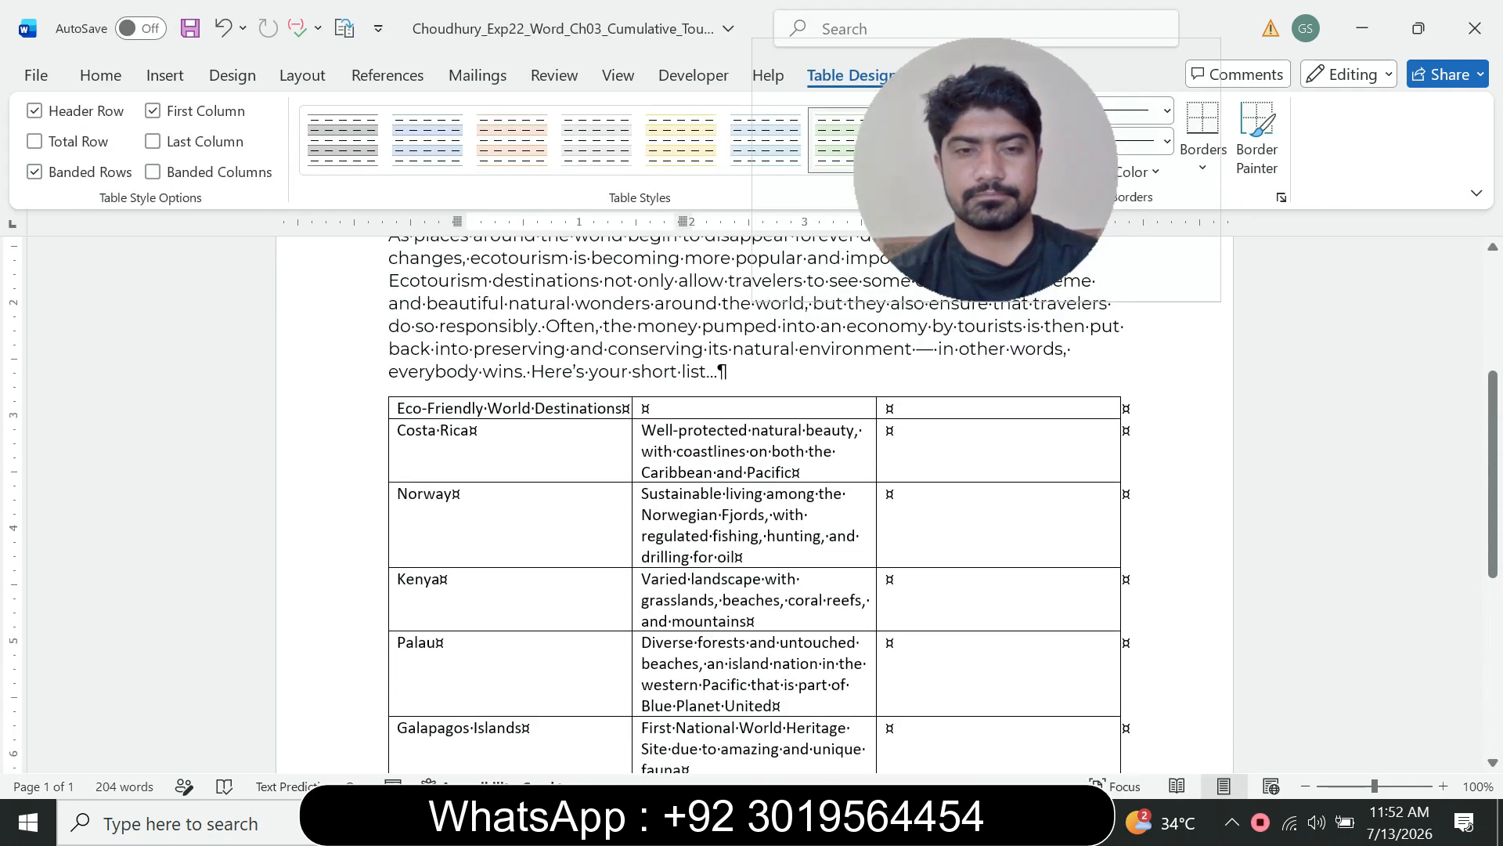
{"action": "left_click", "coordinate": [554, 408]}
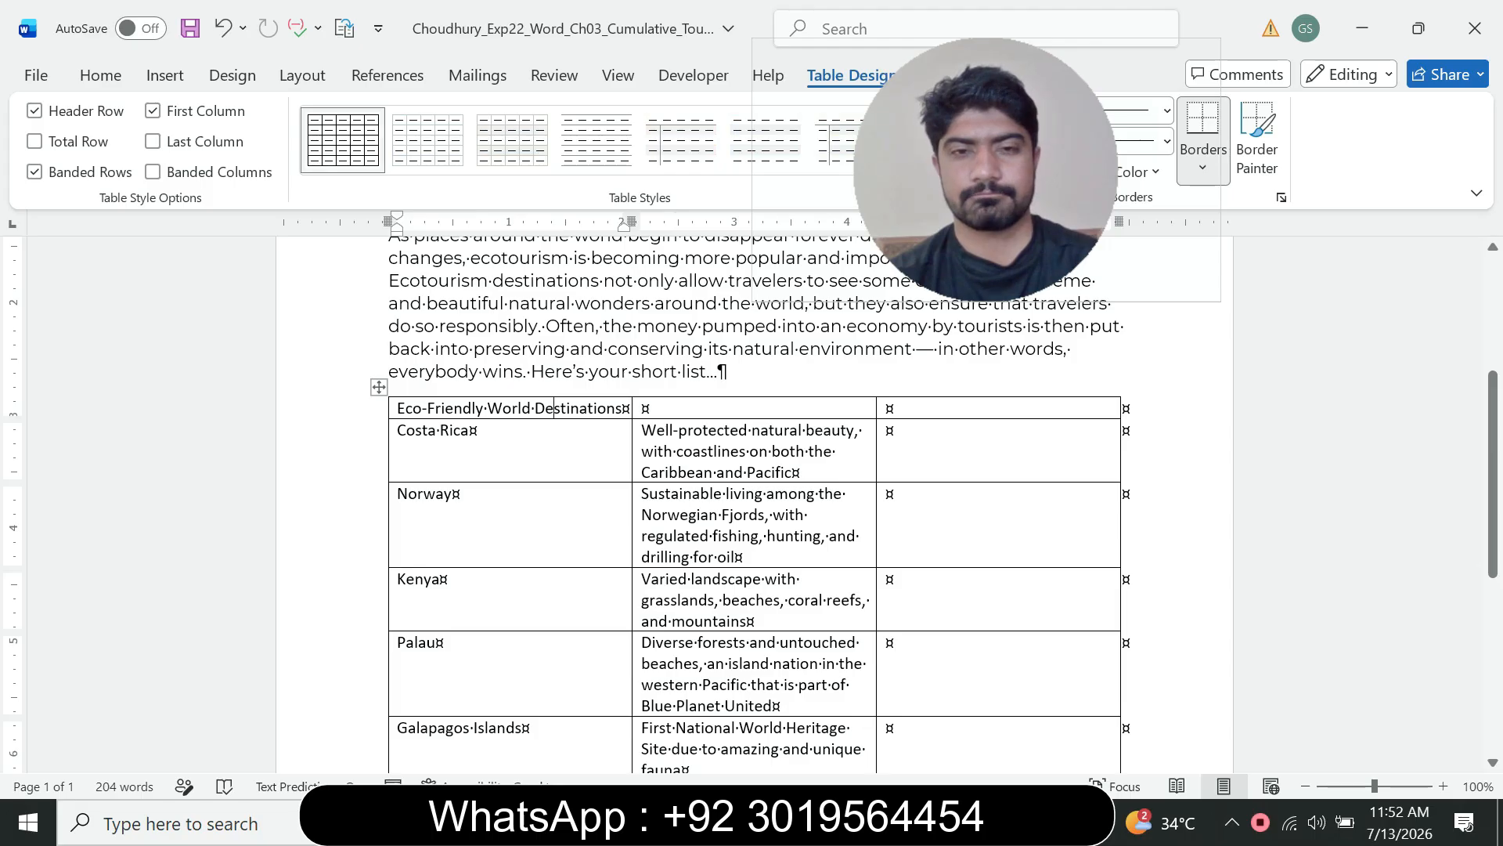
{"action": "left_click", "coordinate": [1014, 822]}
{"action": "left_click", "coordinate": [884, 721]}
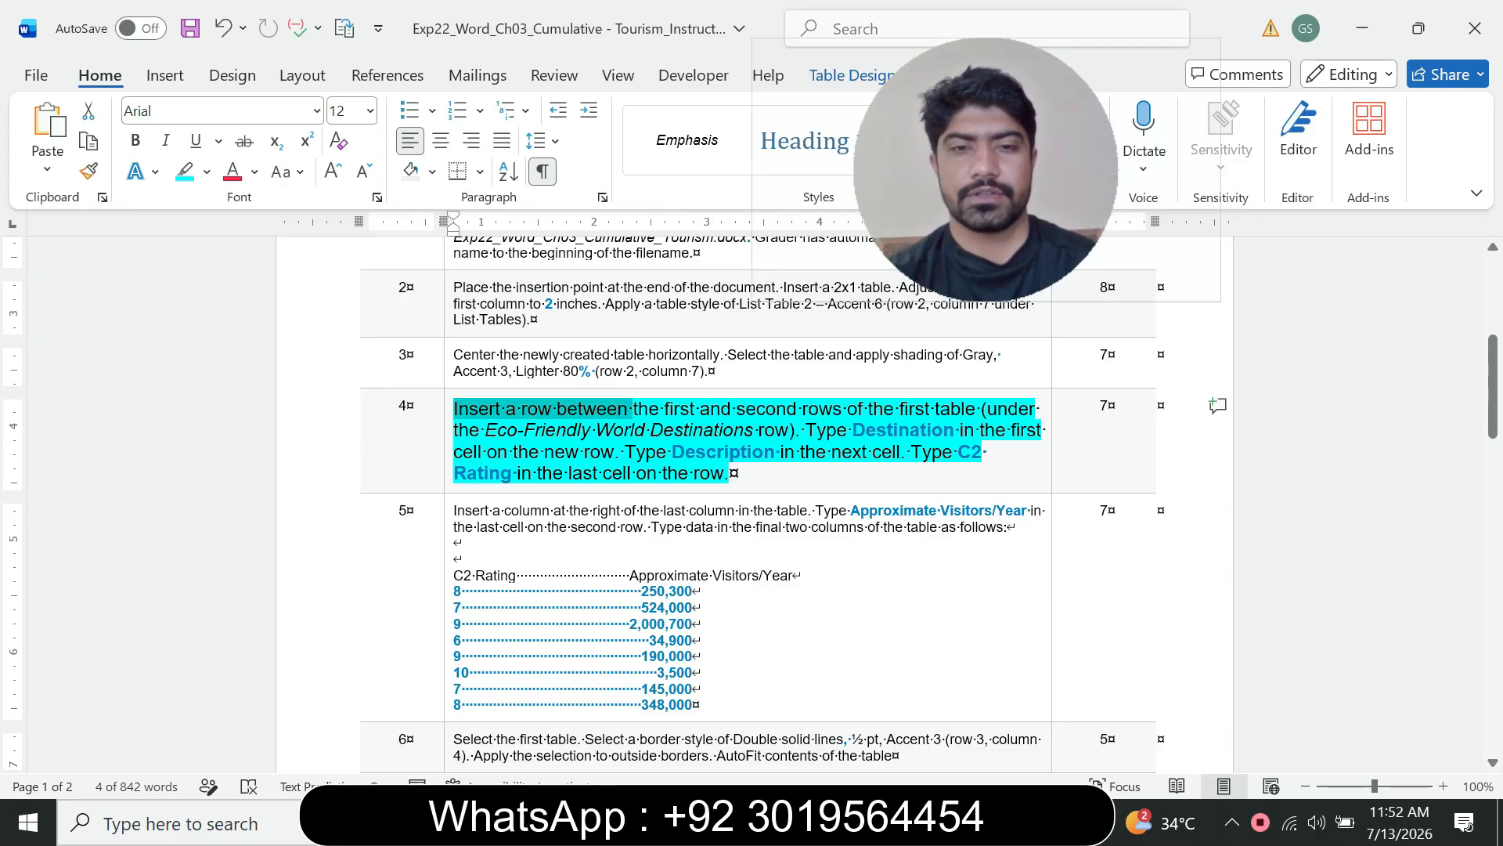
{"action": "key", "text": "alt+Tab"}
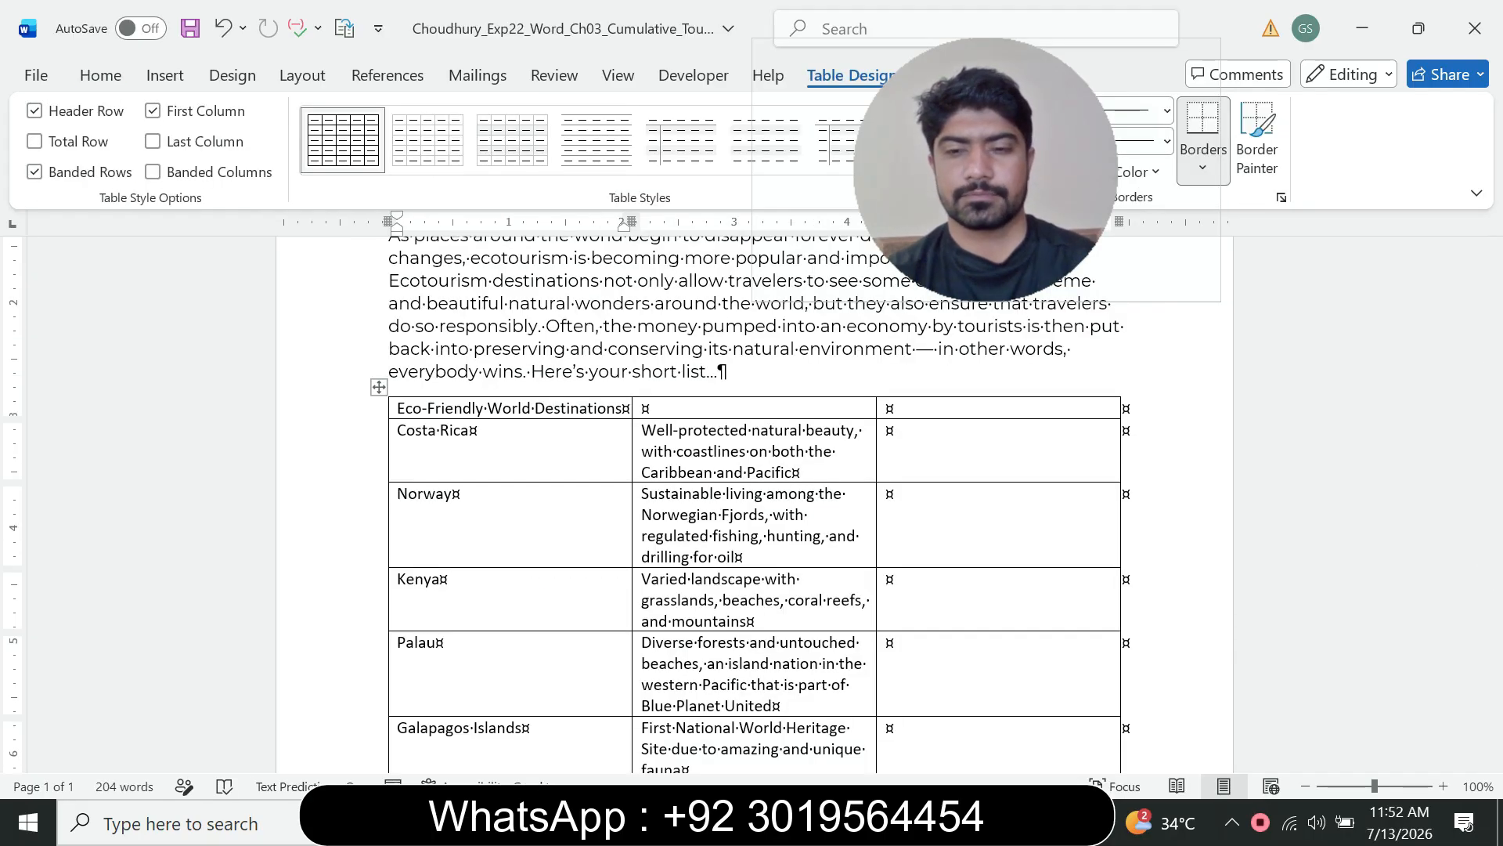
{"action": "left_click", "coordinate": [1014, 822]}
{"action": "left_click", "coordinate": [885, 721]}
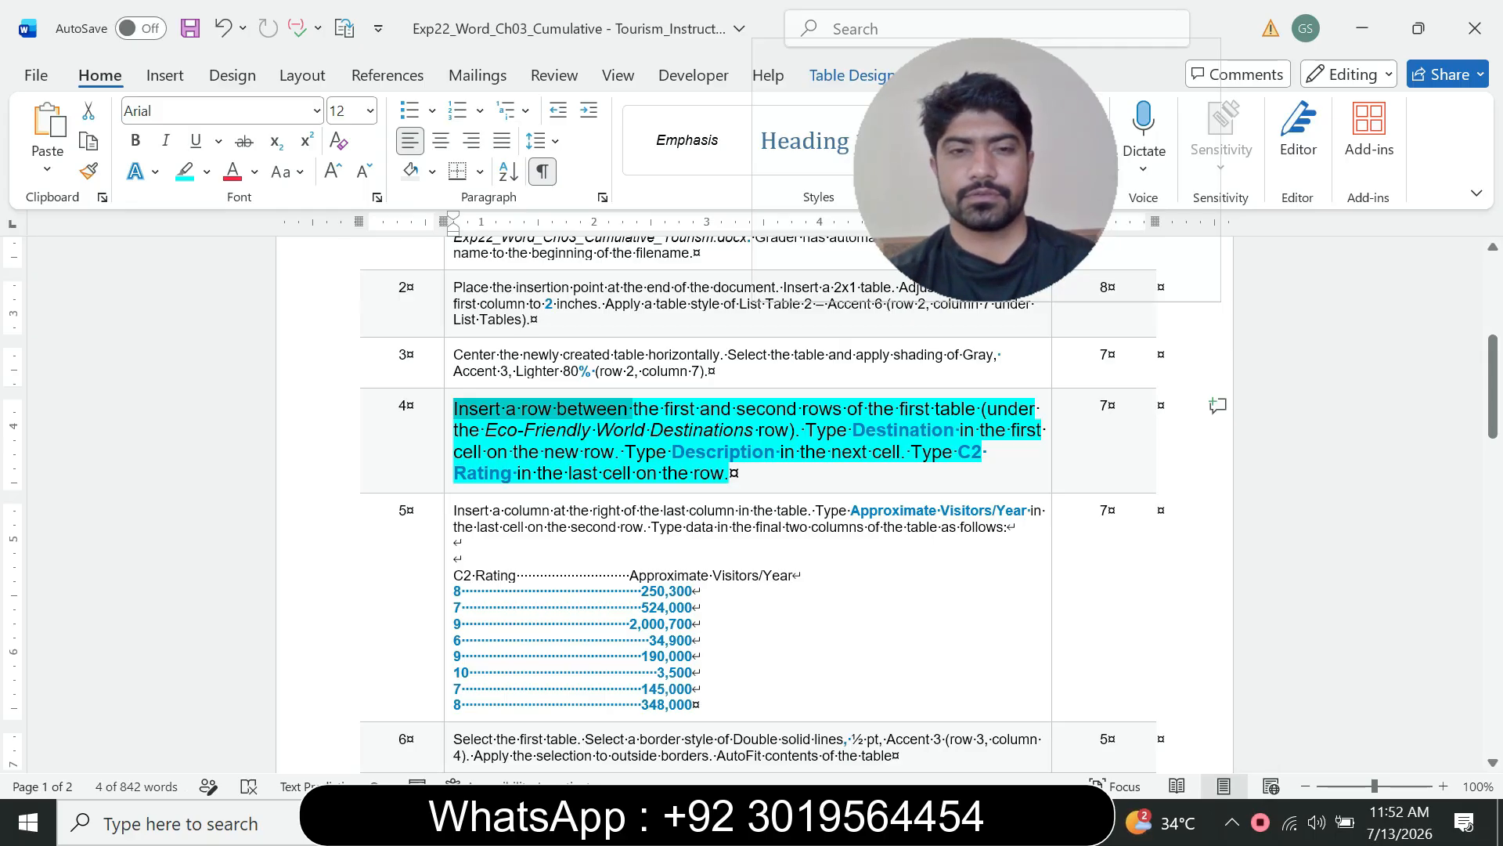
{"action": "left_click", "coordinate": [633, 409]}
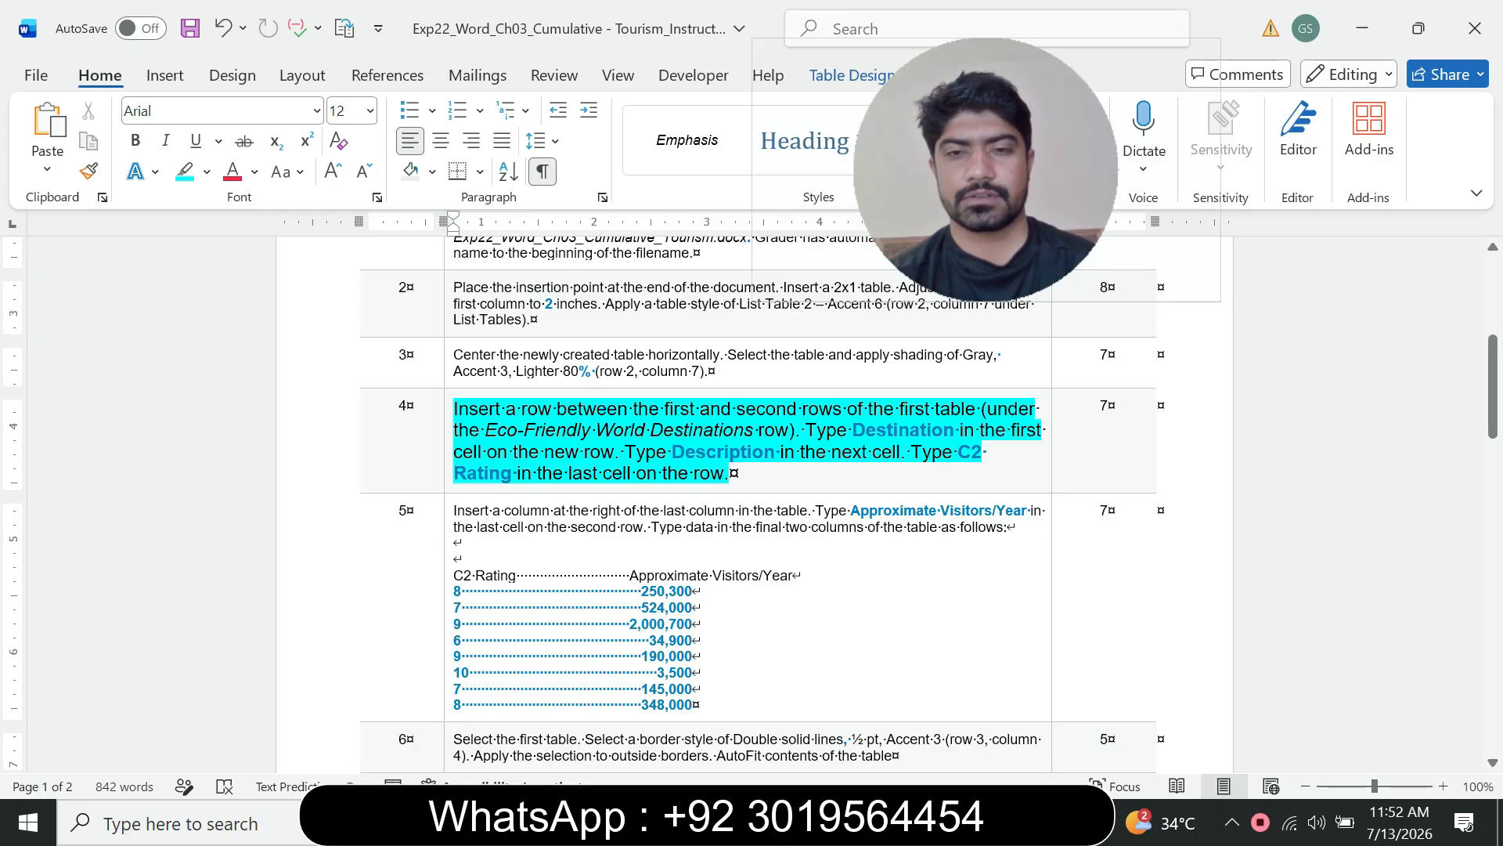
{"action": "left_click", "coordinate": [1012, 822]}
{"action": "left_click", "coordinate": [1127, 711]}
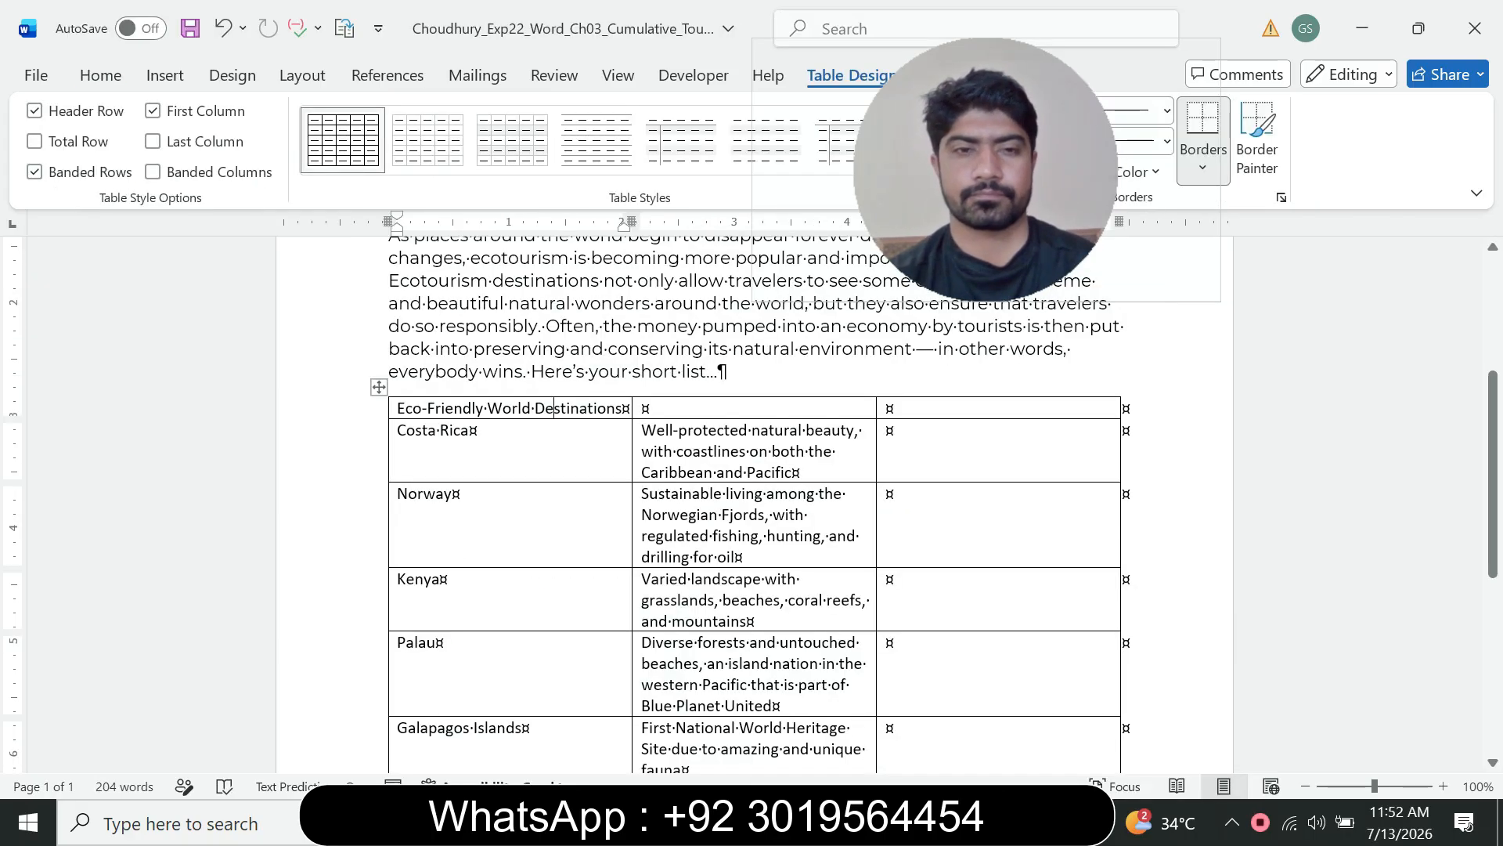
Step: Insert a new row below the first row of the first table
{"action": "left_click_drag", "start_coordinate": [986, 170], "coordinate": [991, 278]}
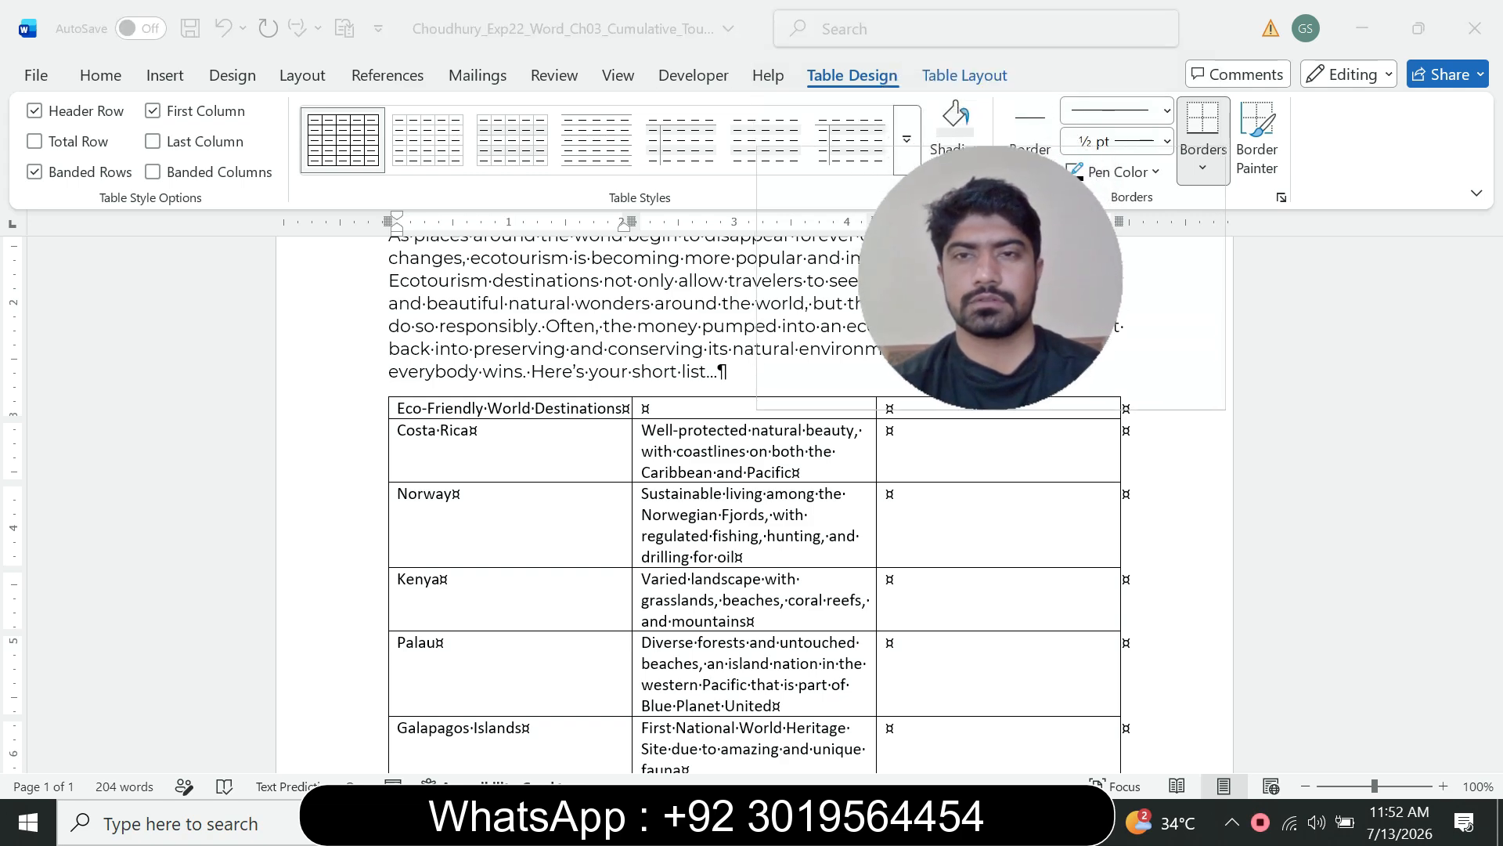
{"action": "left_click", "coordinate": [554, 407]}
{"action": "left_click", "coordinate": [965, 75]}
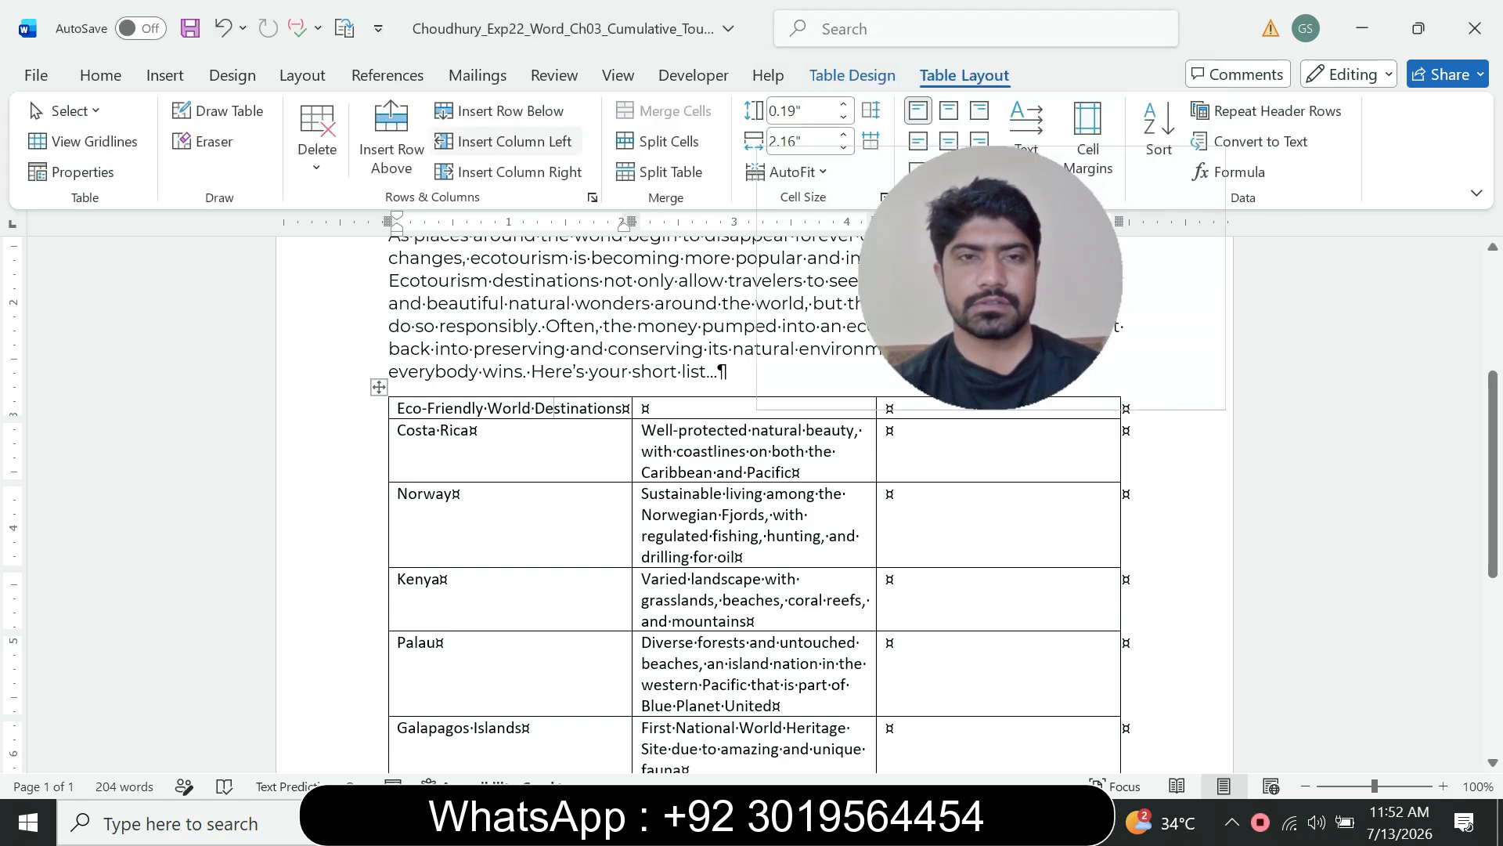
{"action": "left_click", "coordinate": [510, 110]}
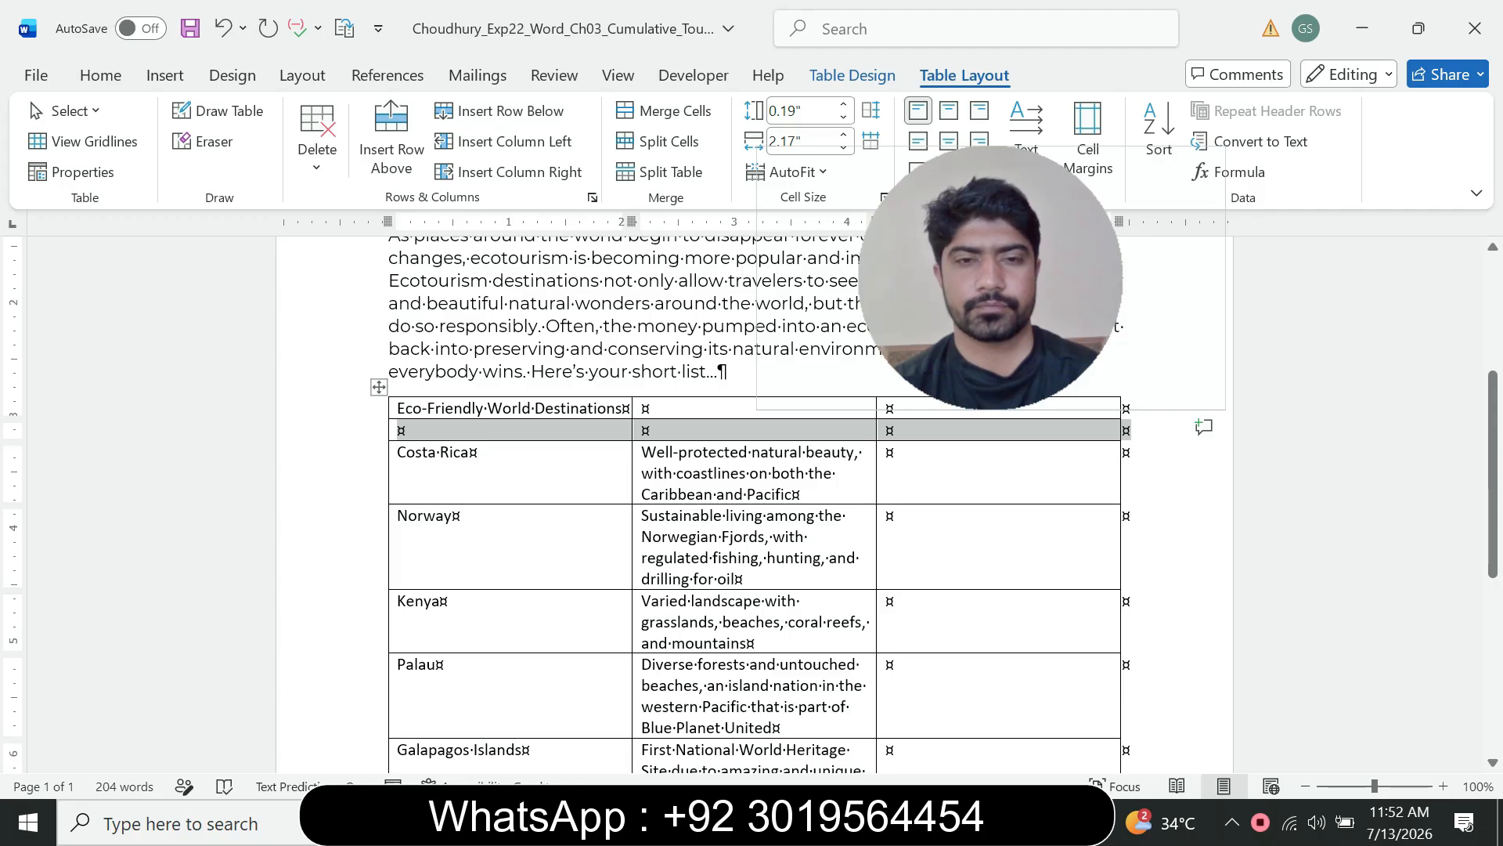
Step: Reread step 4's instruction on what to enter in the new row's cells
{"action": "left_click", "coordinate": [407, 430]}
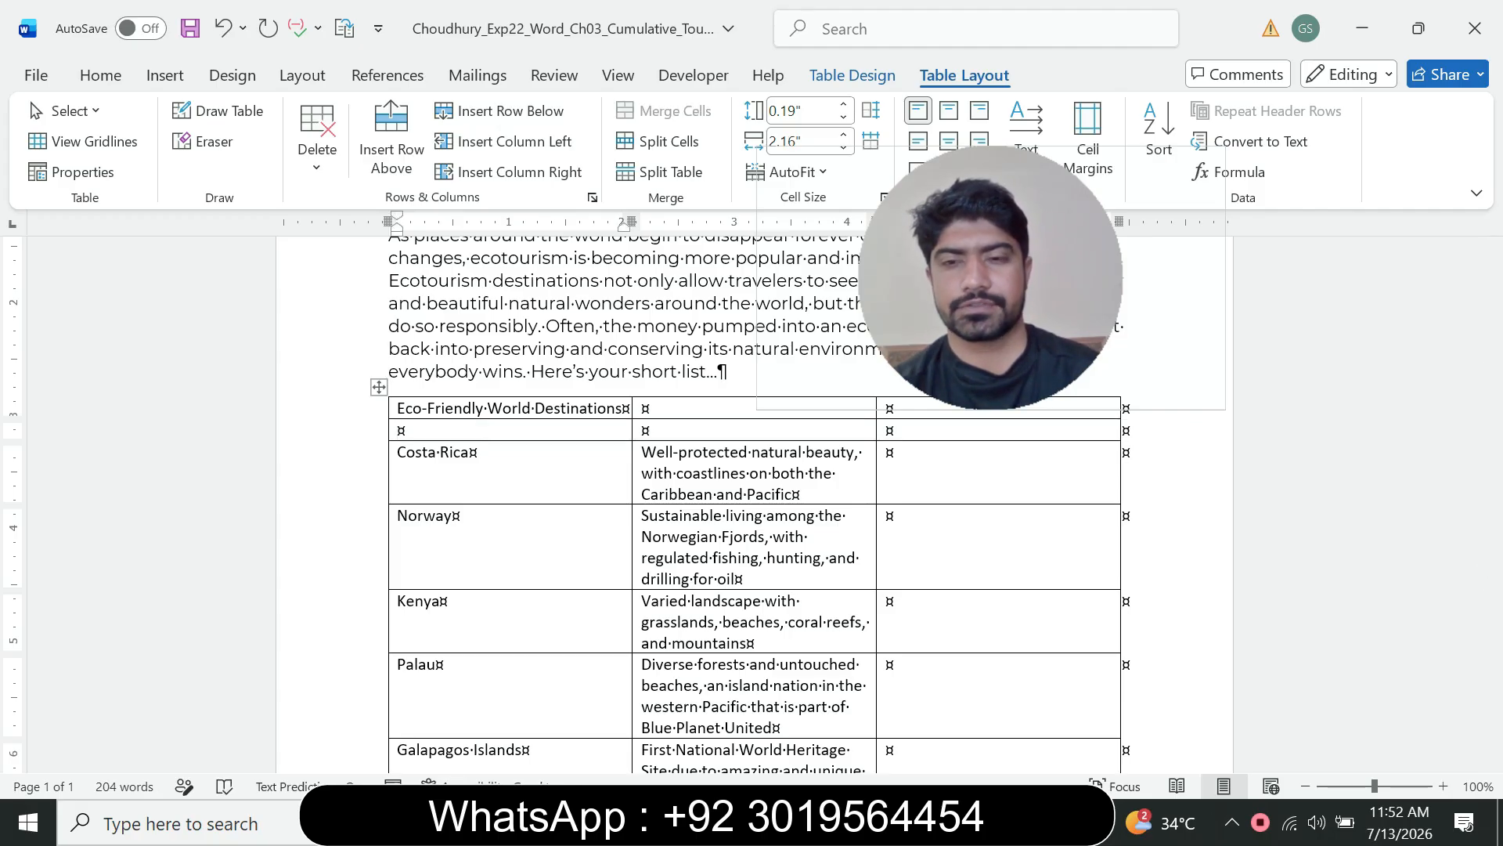
{"action": "mouse_move", "coordinate": [1014, 822]}
{"action": "left_click", "coordinate": [1139, 716]}
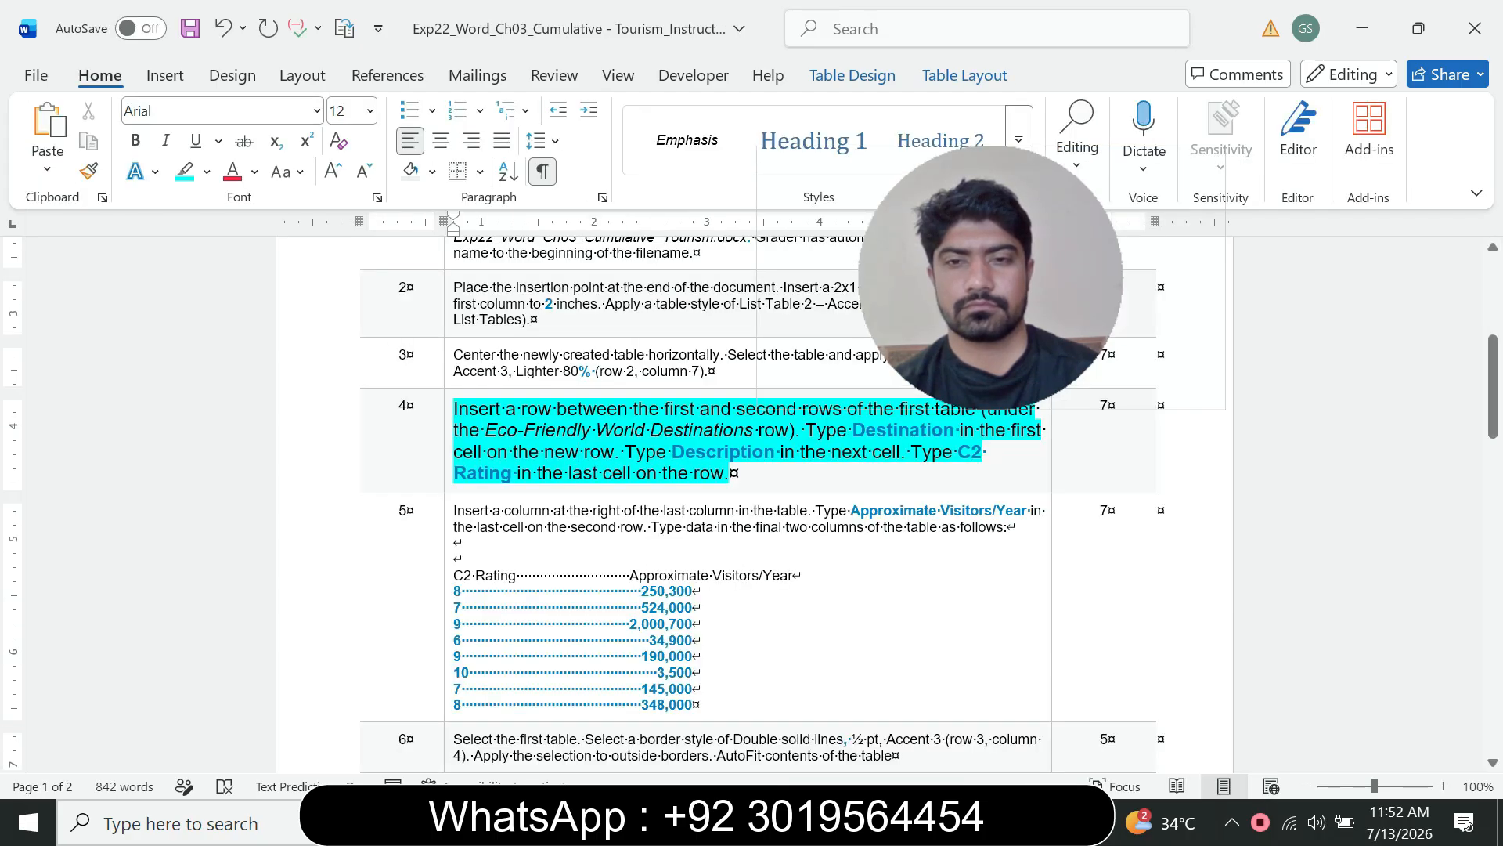
{"action": "mouse_move", "coordinate": [1014, 822]}
{"action": "left_click", "coordinate": [1307, 716]}
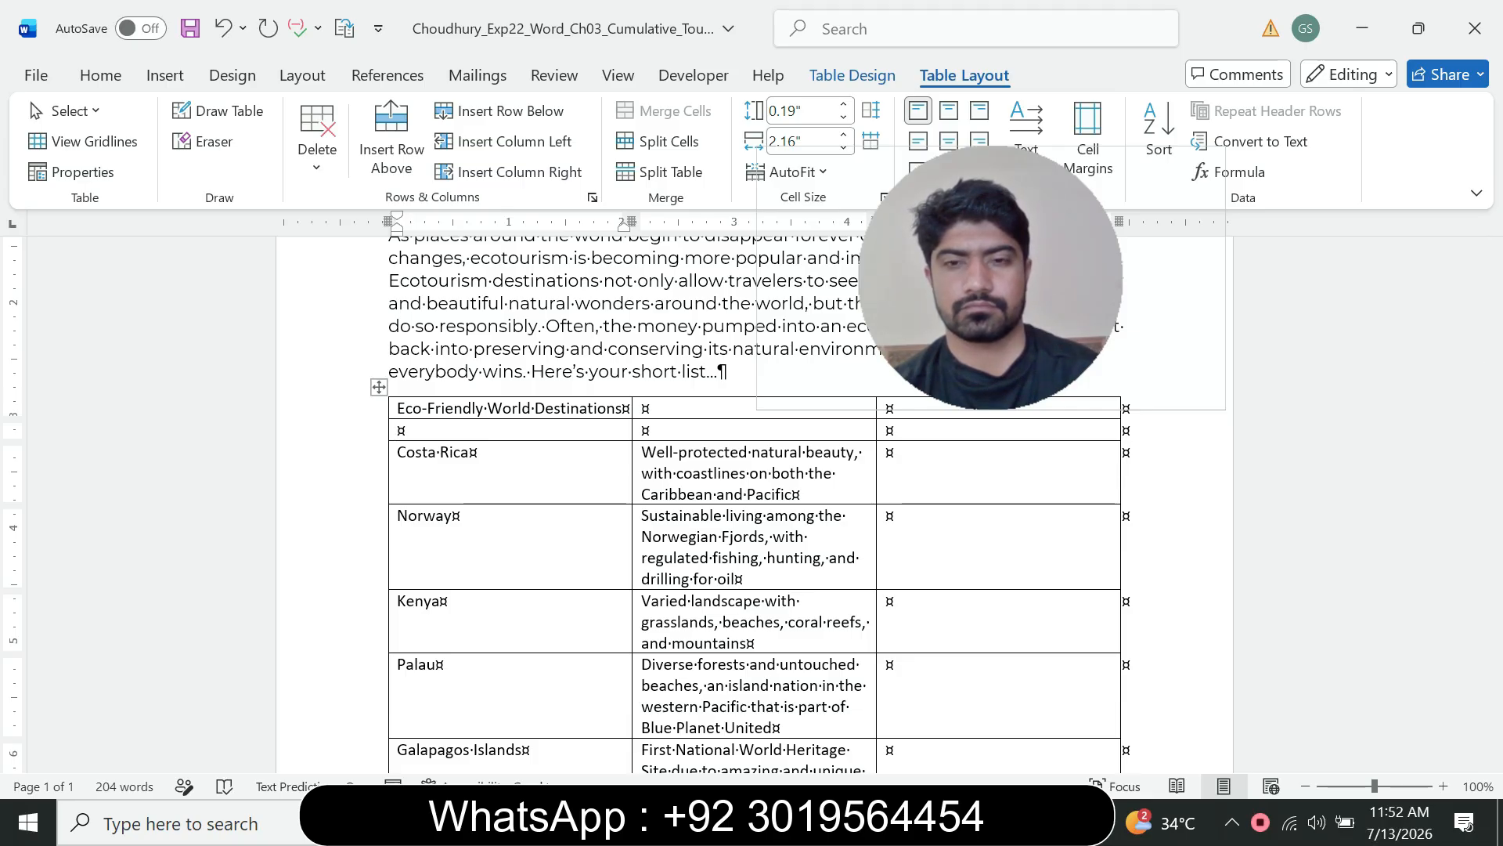
{"action": "mouse_move", "coordinate": [1014, 823]}
{"action": "left_click", "coordinate": [889, 720]}
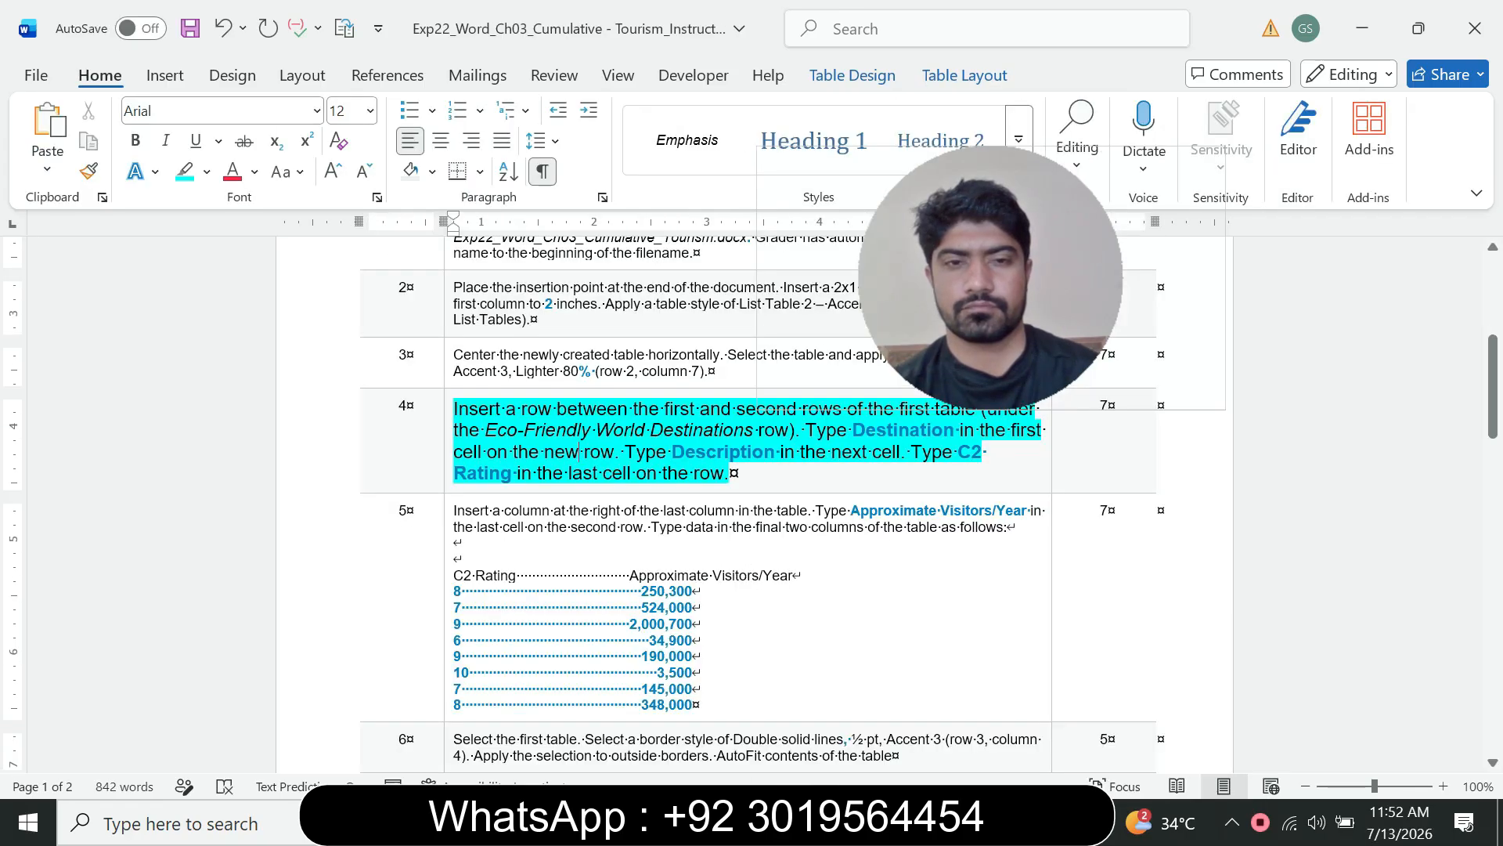
{"action": "left_click_drag", "start_coordinate": [666, 409], "coordinate": [797, 408]}
{"action": "left_click", "coordinate": [916, 366]}
{"action": "left_click_drag", "start_coordinate": [955, 292], "coordinate": [875, 210]}
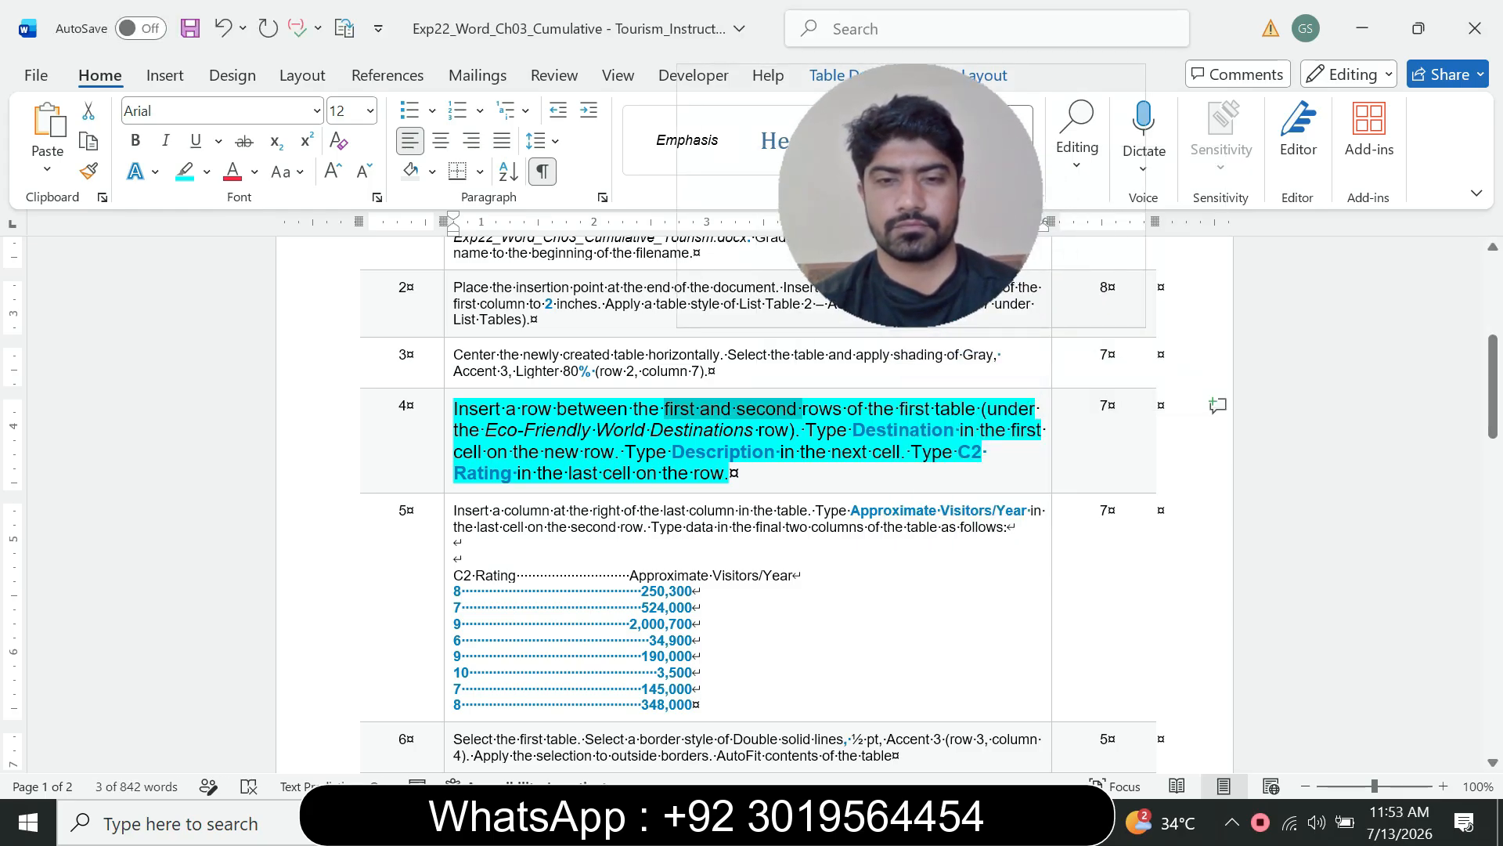
{"action": "left_click", "coordinate": [1012, 822]}
{"action": "left_click", "coordinate": [1136, 713]}
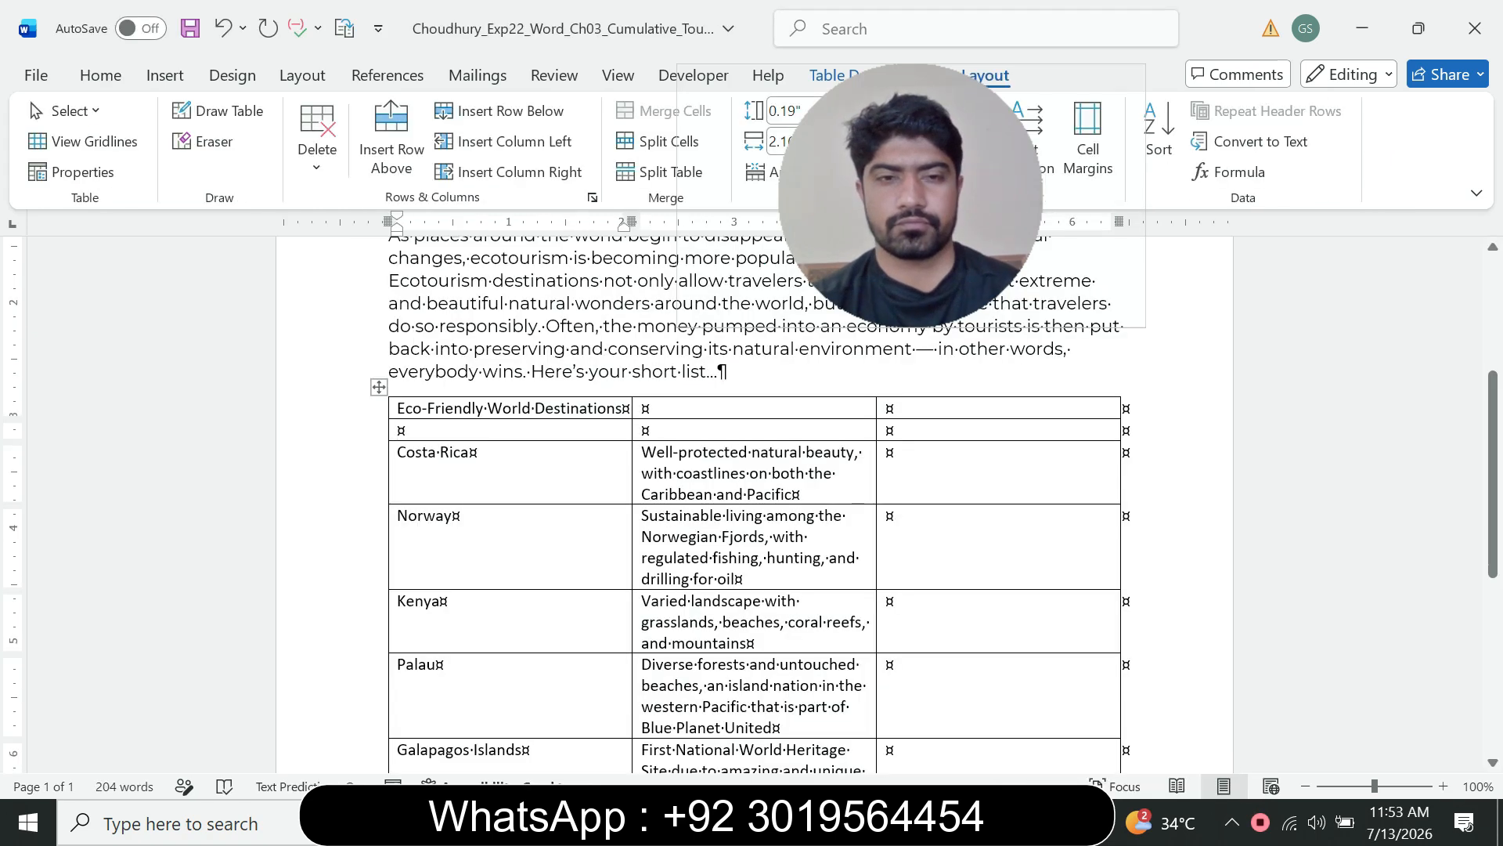
{"action": "left_click", "coordinate": [1013, 822]}
{"action": "left_click", "coordinate": [884, 713]}
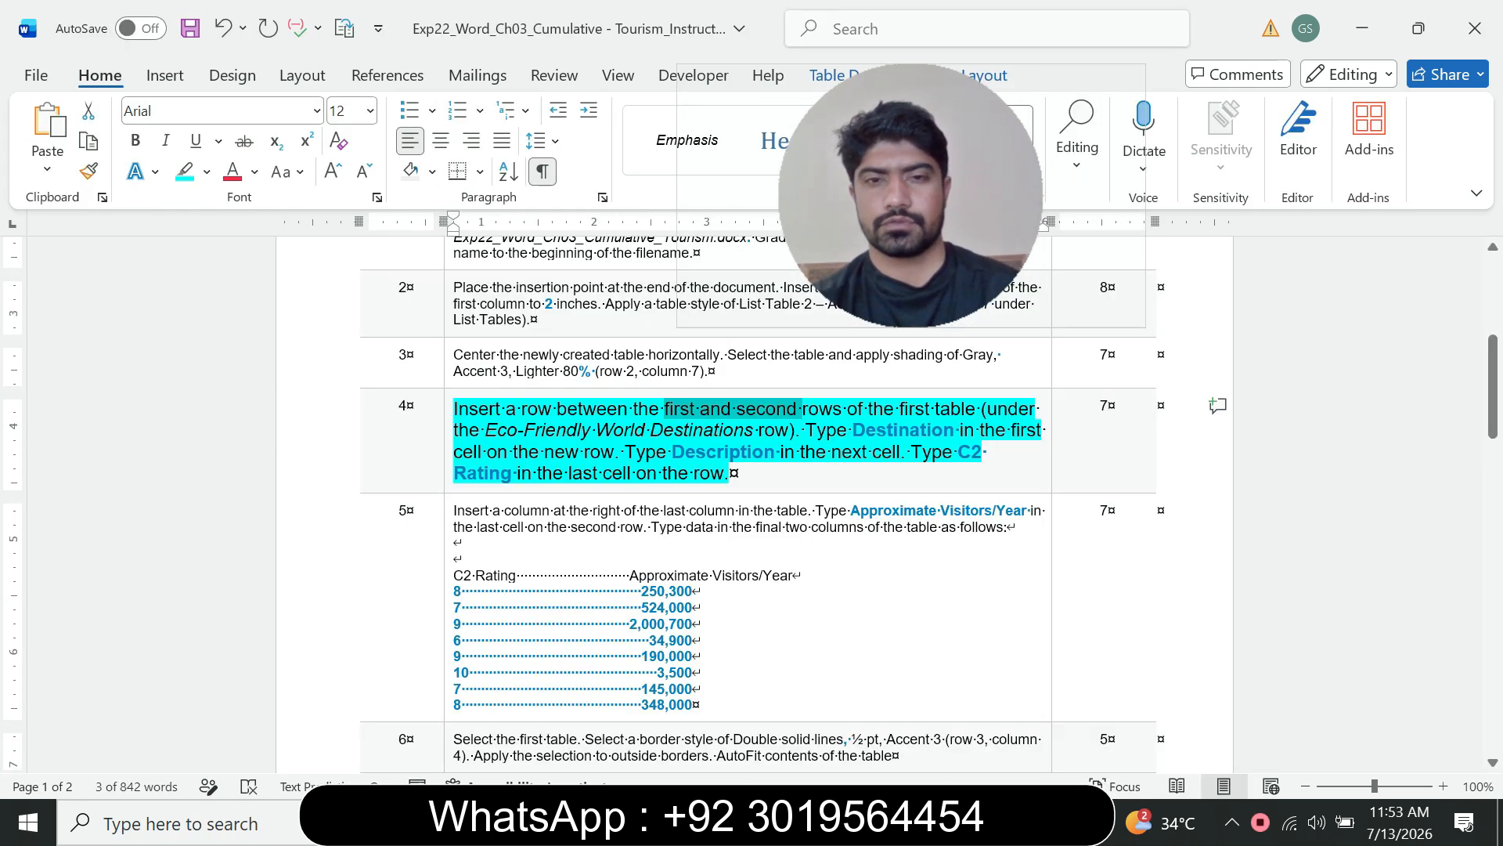
Step: Copy the word Destination from step 4's instruction and paste it as plain text into the new row's first cell
{"action": "left_click_drag", "start_coordinate": [852, 430], "coordinate": [959, 433]}
{"action": "left_click_drag", "start_coordinate": [699, 607], "coordinate": [706, 624]}
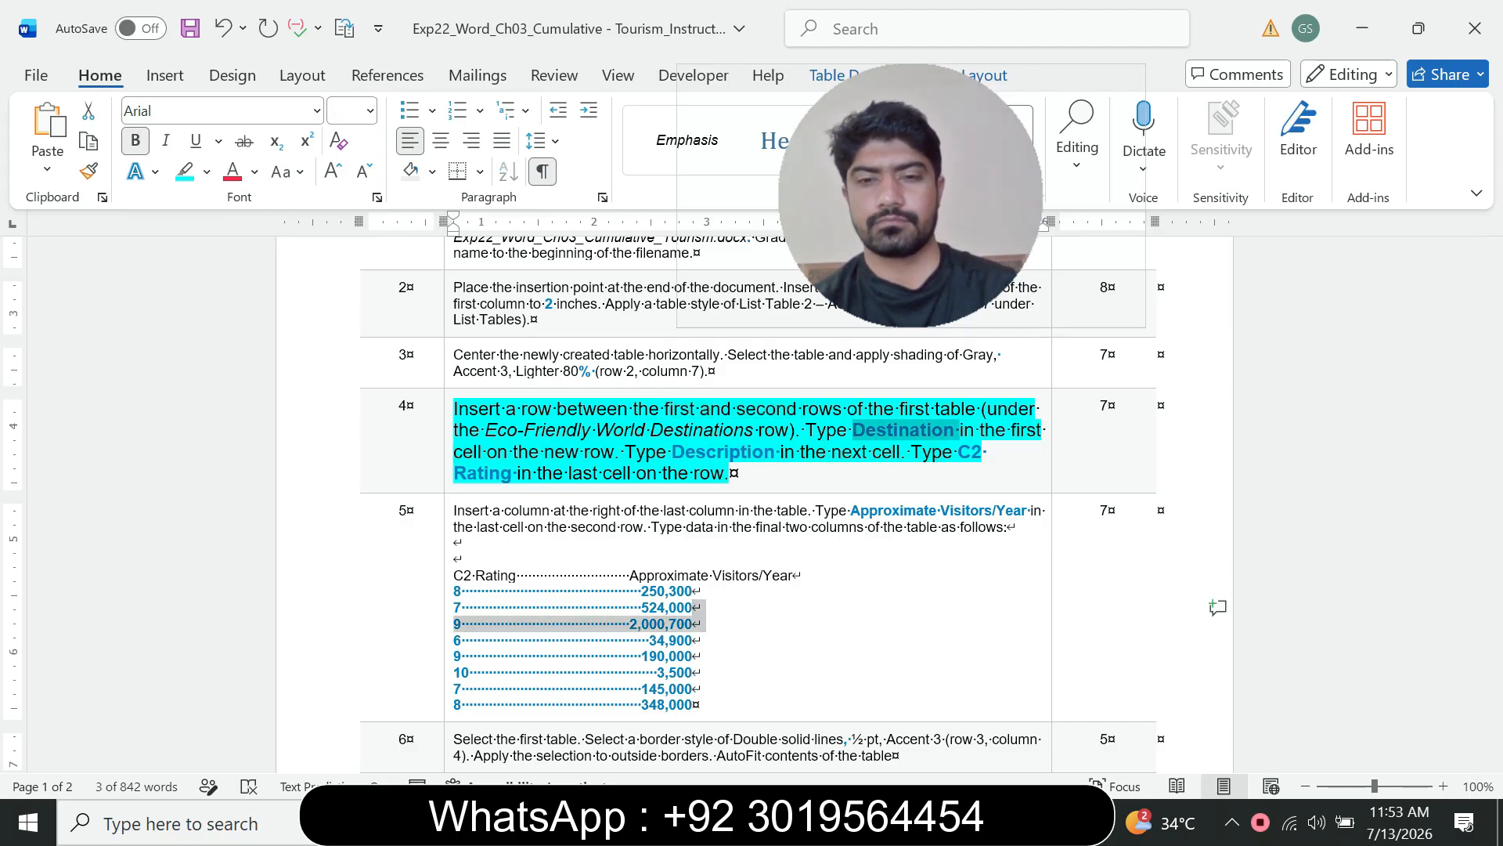
{"action": "left_click", "coordinate": [925, 453]}
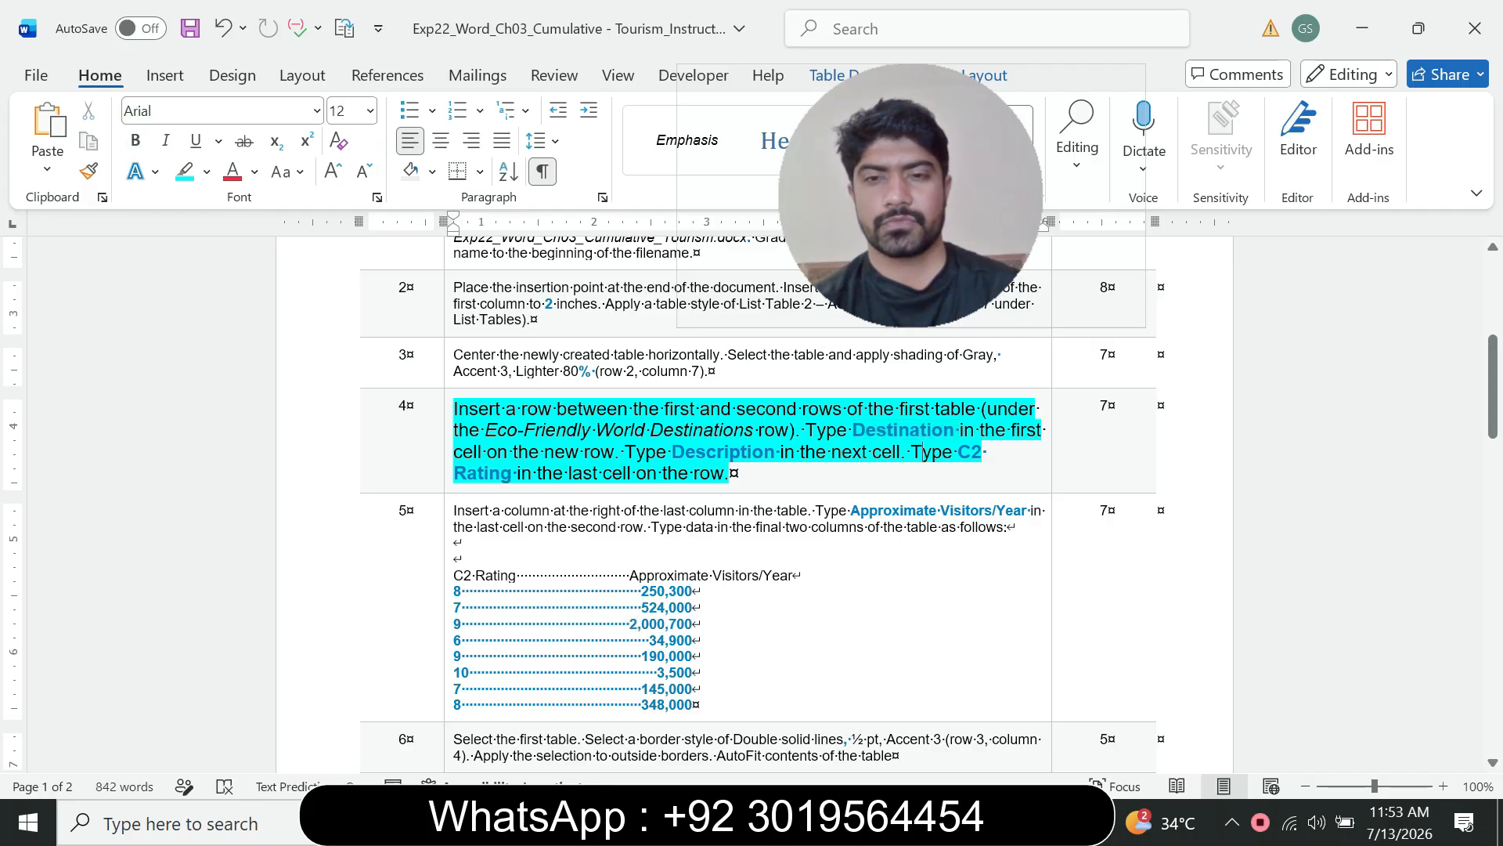
{"action": "left_click_drag", "start_coordinate": [854, 430], "coordinate": [959, 431]}
{"action": "key", "text": "ctrl+c"}
{"action": "key", "text": "ctrl+b"}
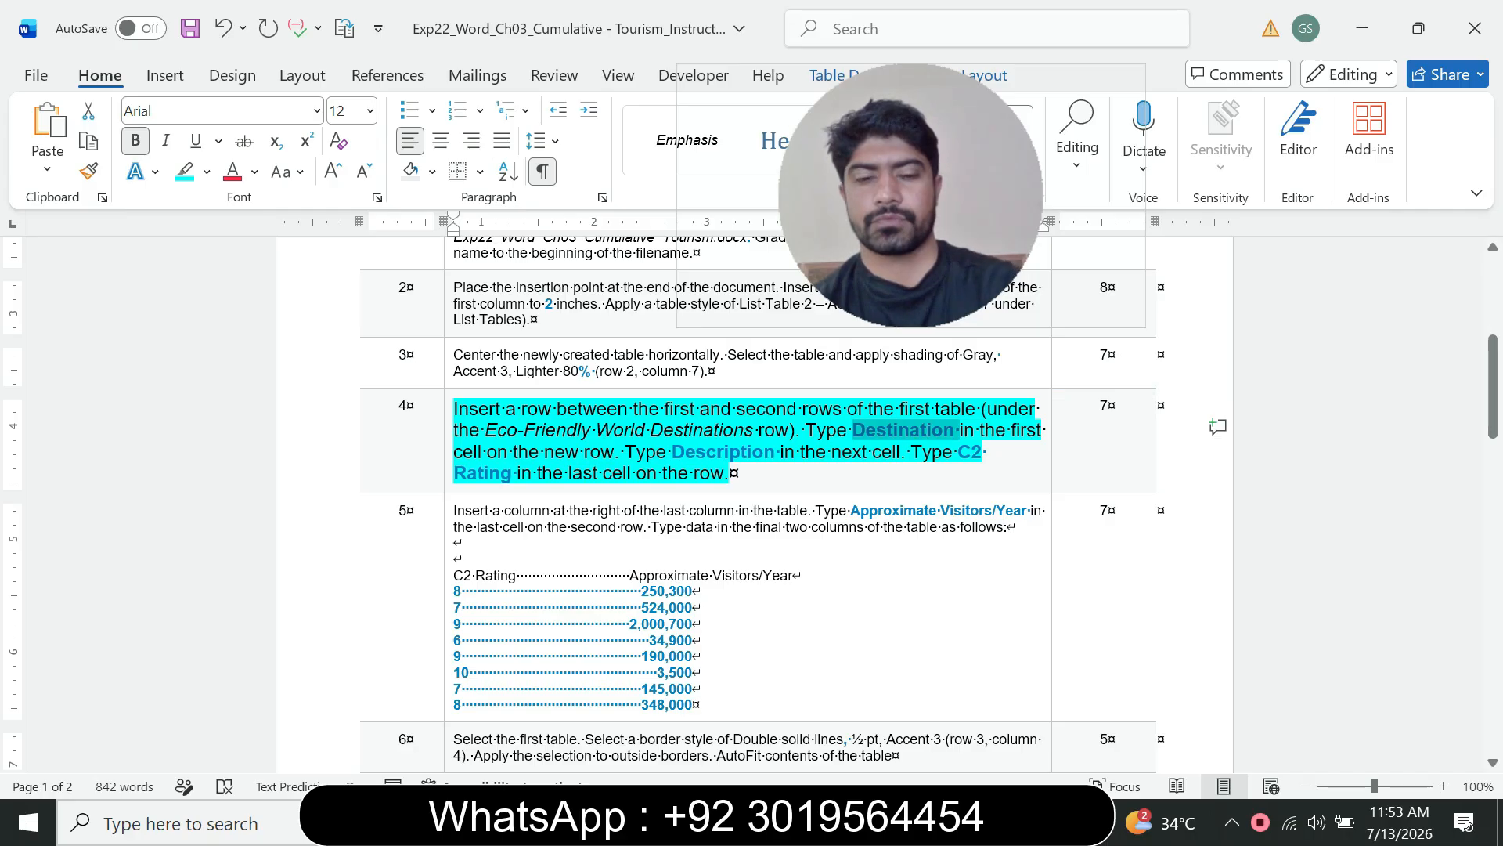
{"action": "mouse_move", "coordinate": [1014, 822]}
{"action": "left_click", "coordinate": [1144, 704]}
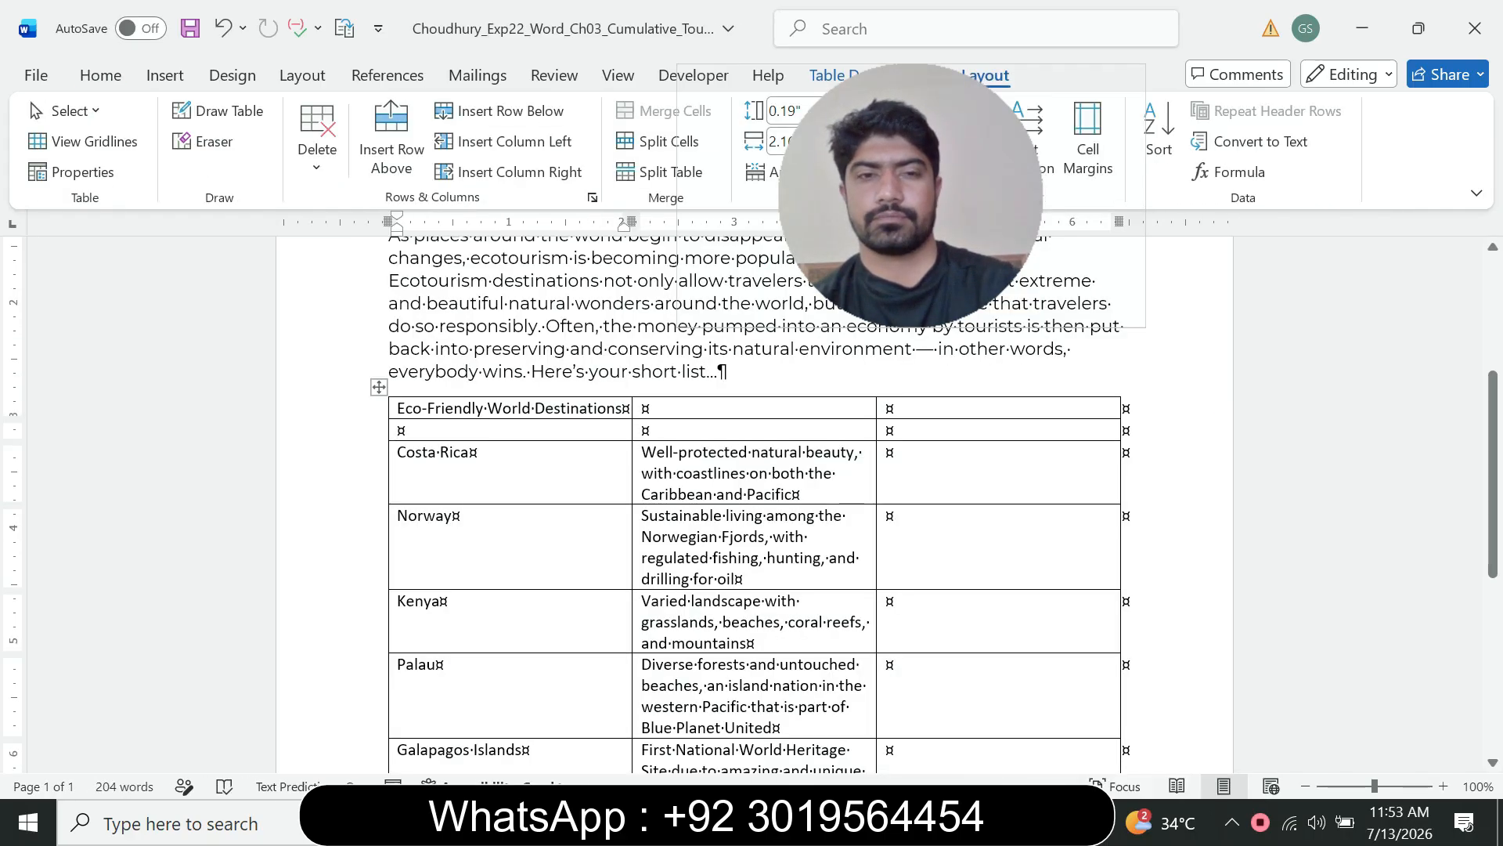
{"action": "key", "text": "ctrl+v"}
{"action": "key", "text": "ctrl"}
{"action": "key", "text": "Escape"}
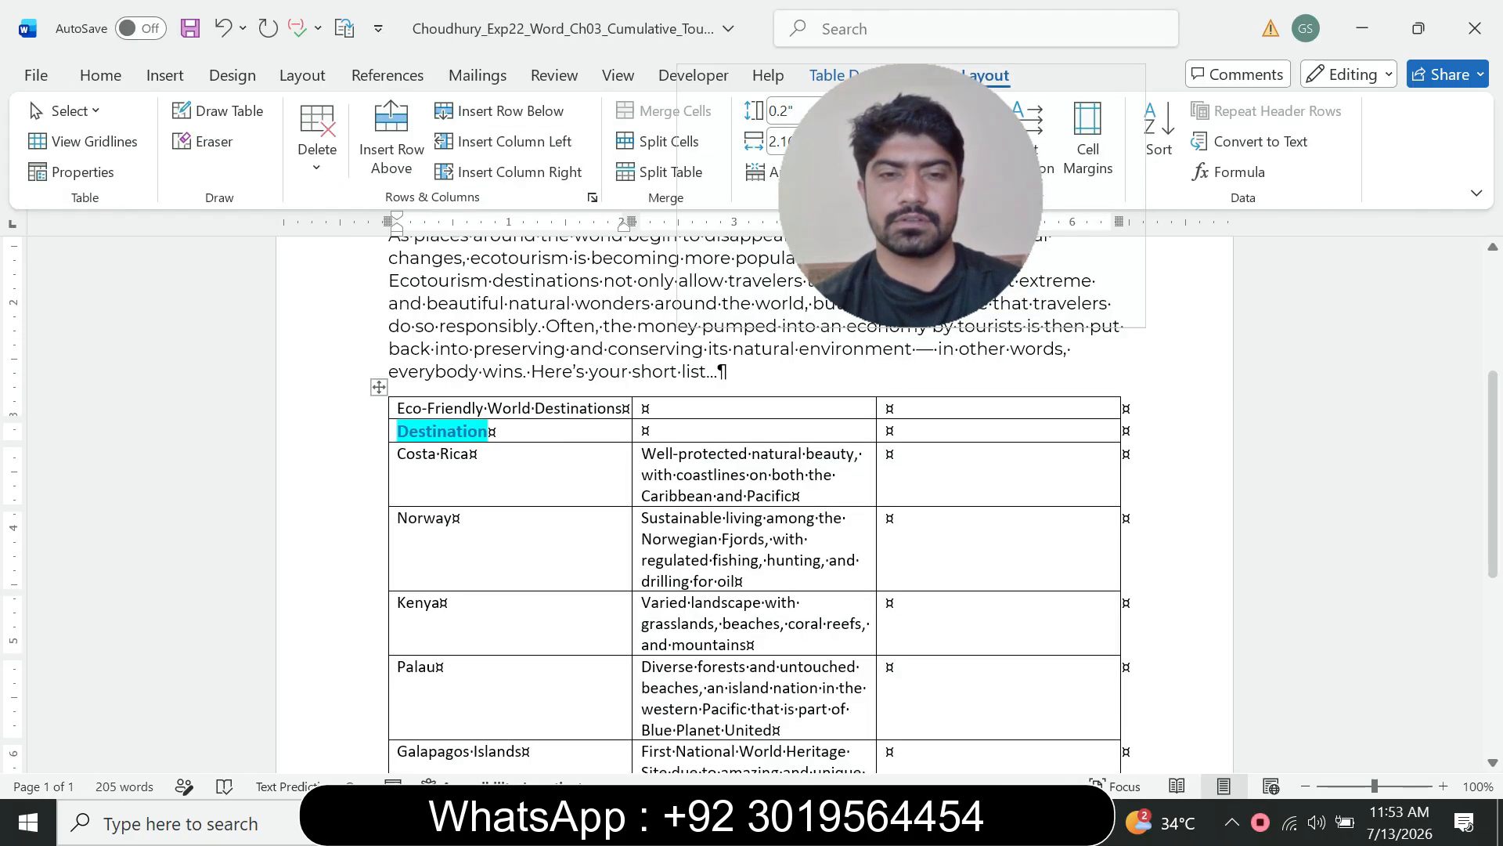
{"action": "key", "text": "t"}
Step: Copy the word Description from the instruction and paste it as plain text into the new row's second cell
{"action": "left_click", "coordinate": [1013, 823]}
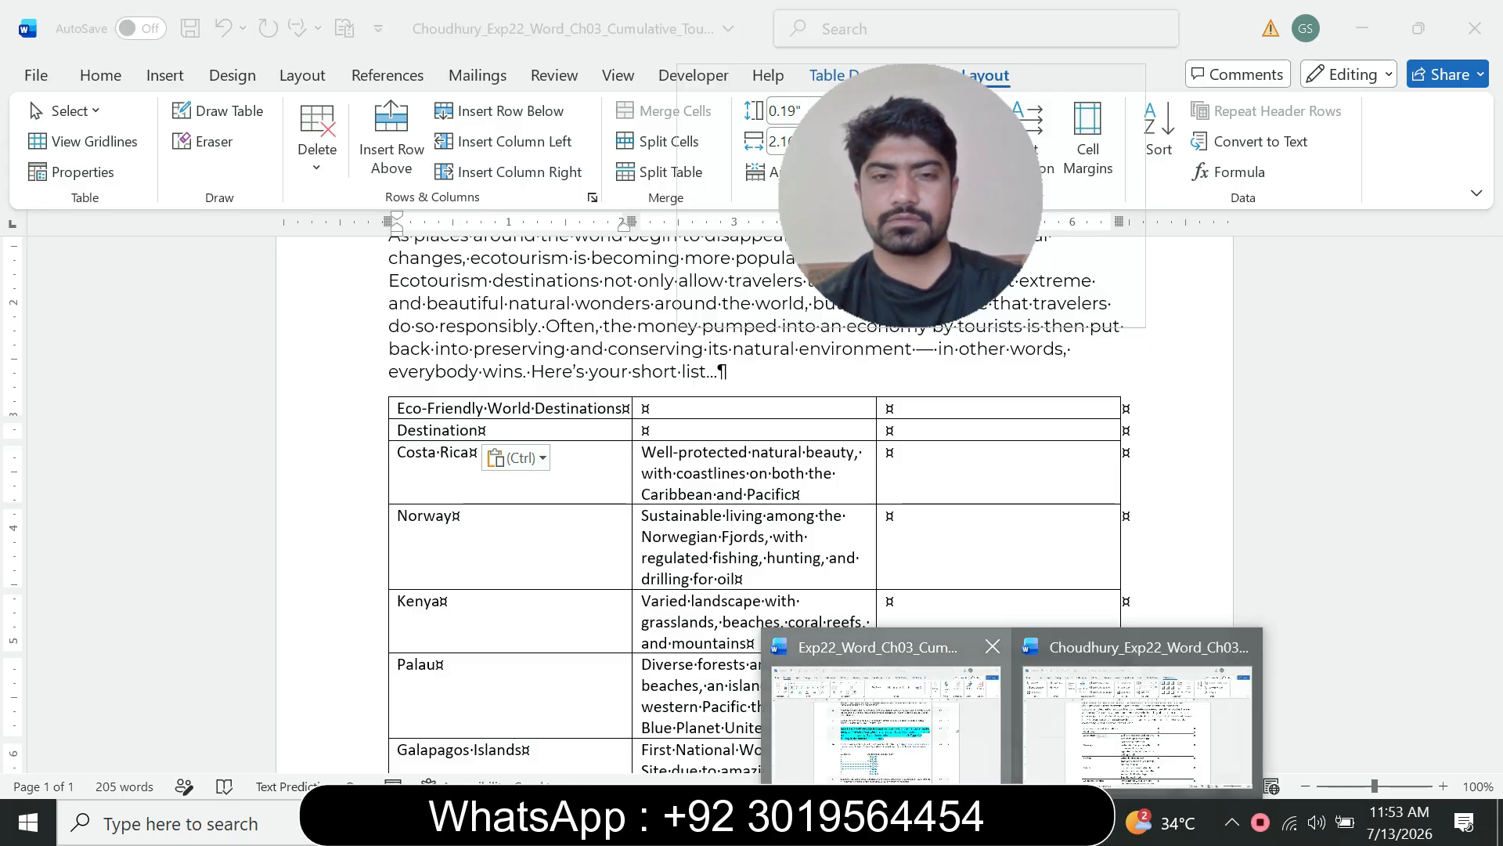
{"action": "left_click", "coordinate": [885, 720]}
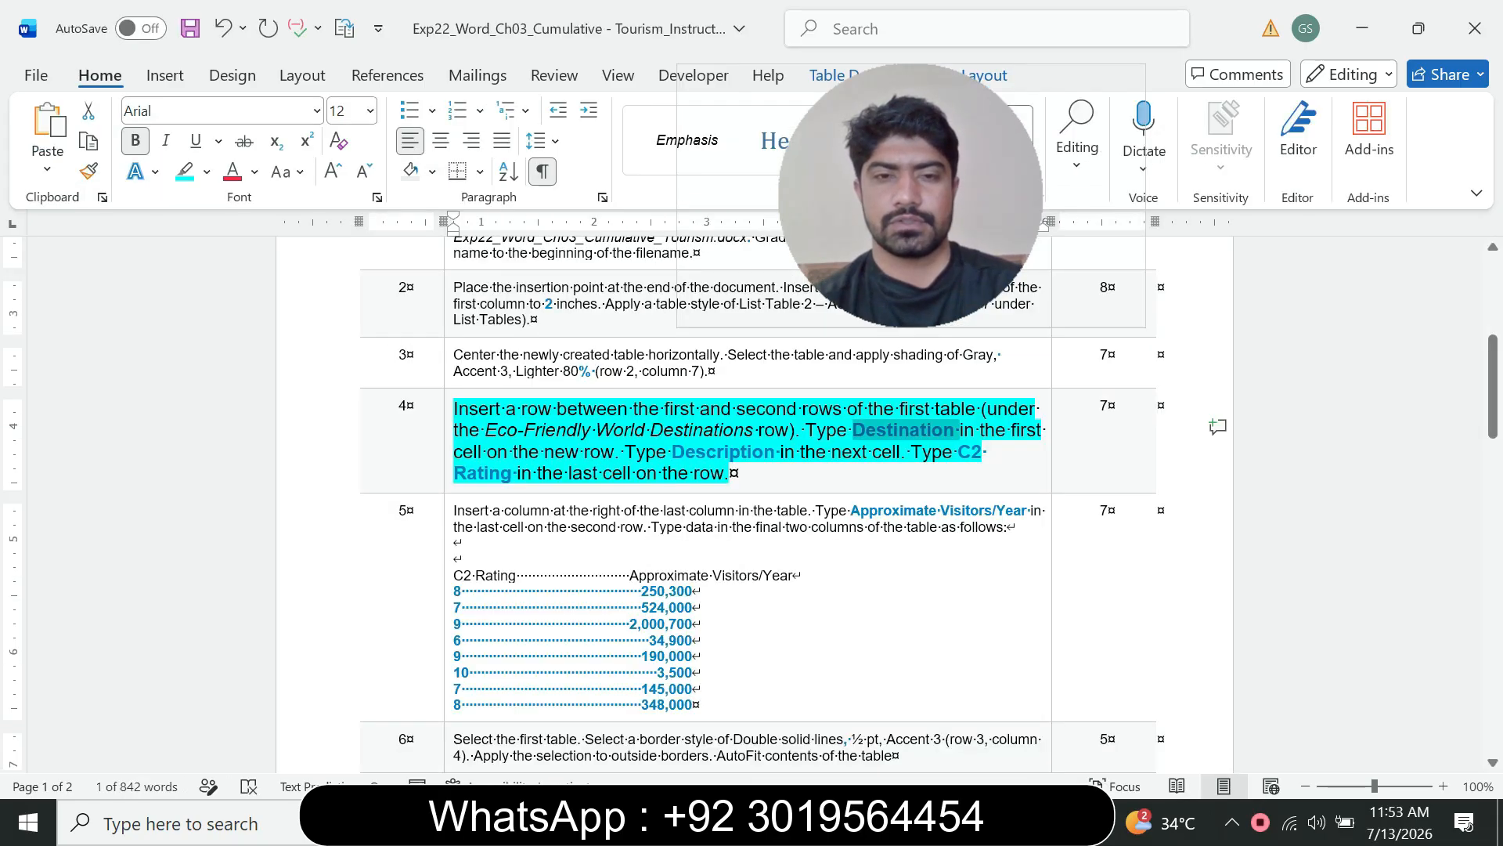
{"action": "left_click", "coordinate": [810, 452]}
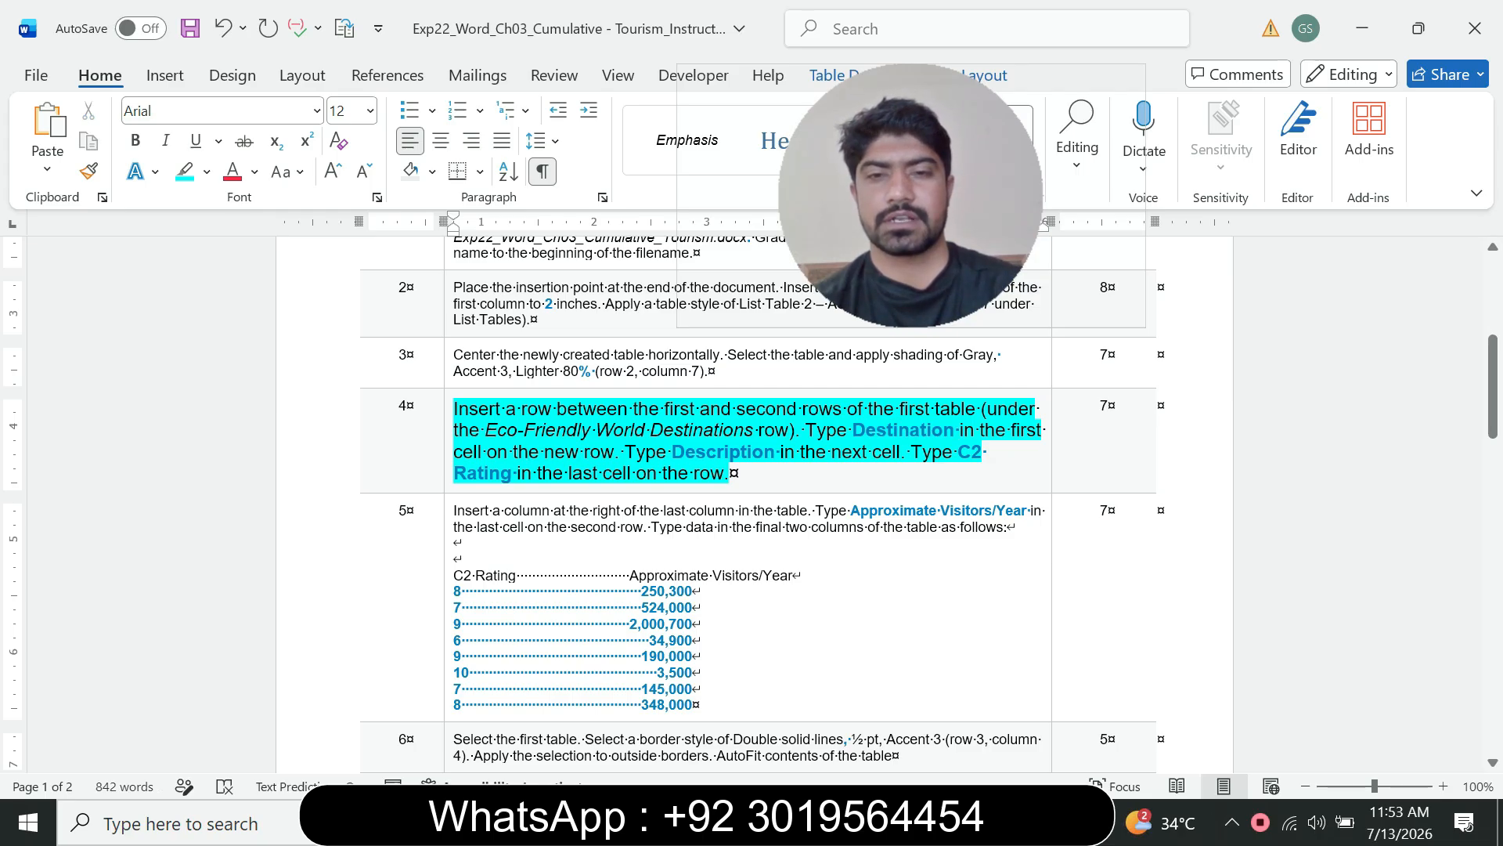
{"action": "left_click_drag", "start_coordinate": [672, 452], "coordinate": [779, 451]}
{"action": "key", "text": "ctrl+c"}
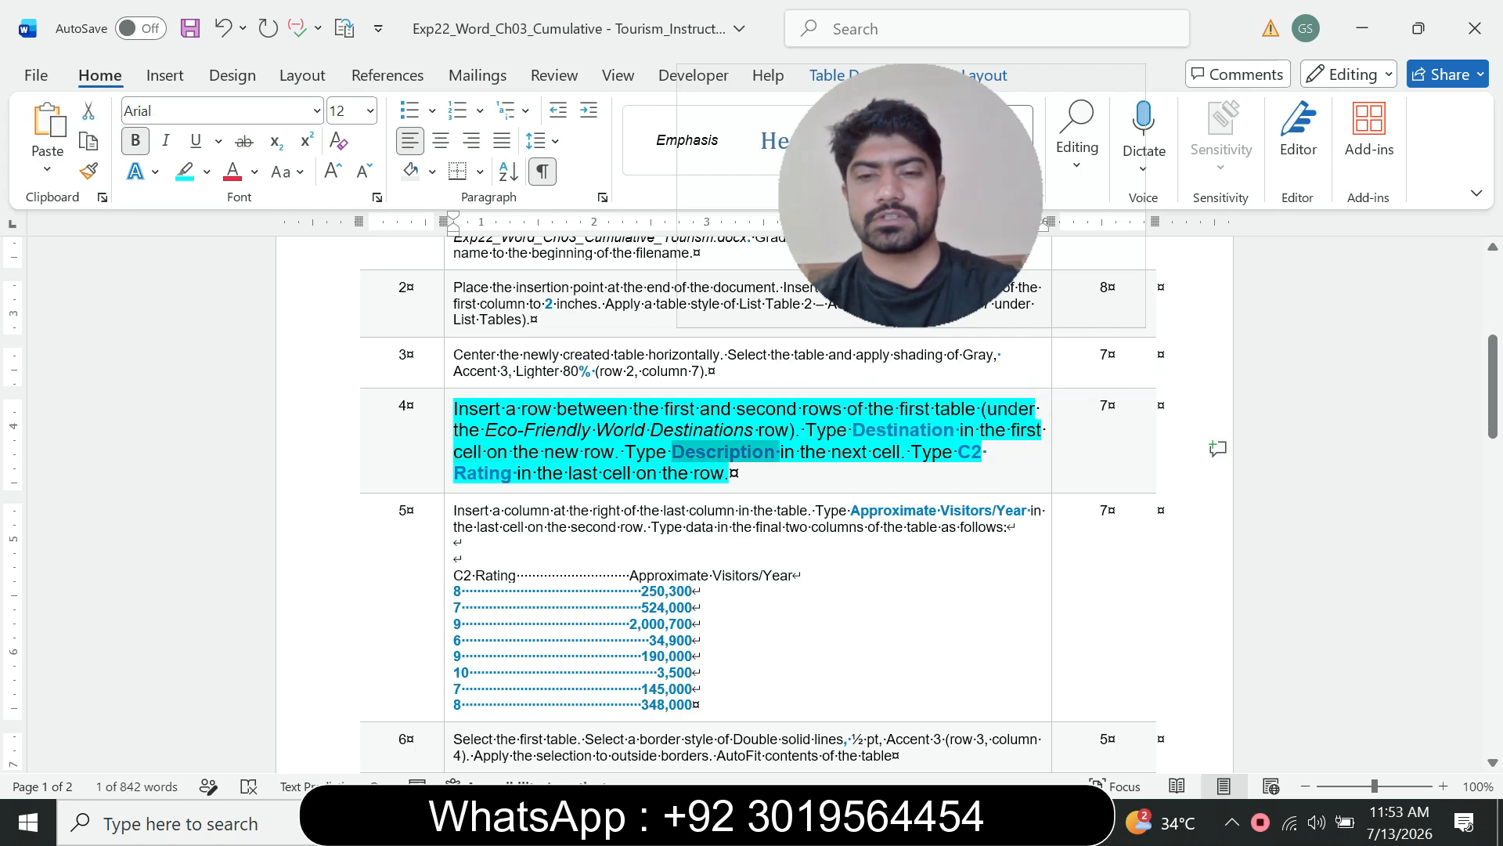
{"action": "left_click", "coordinate": [1012, 822]}
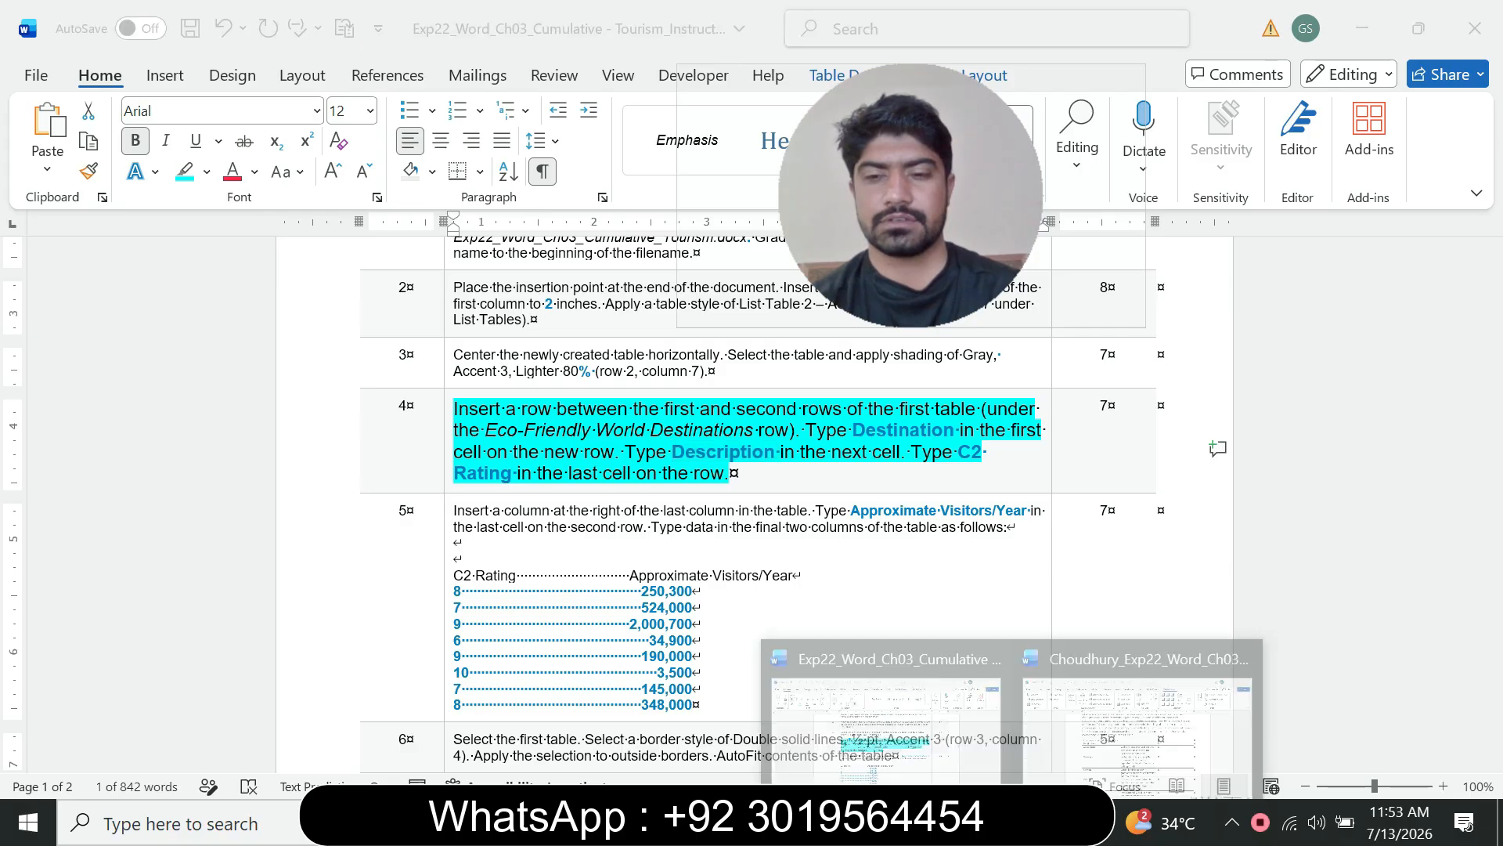
{"action": "left_click", "coordinate": [1096, 751]}
{"action": "left_click", "coordinate": [664, 430]}
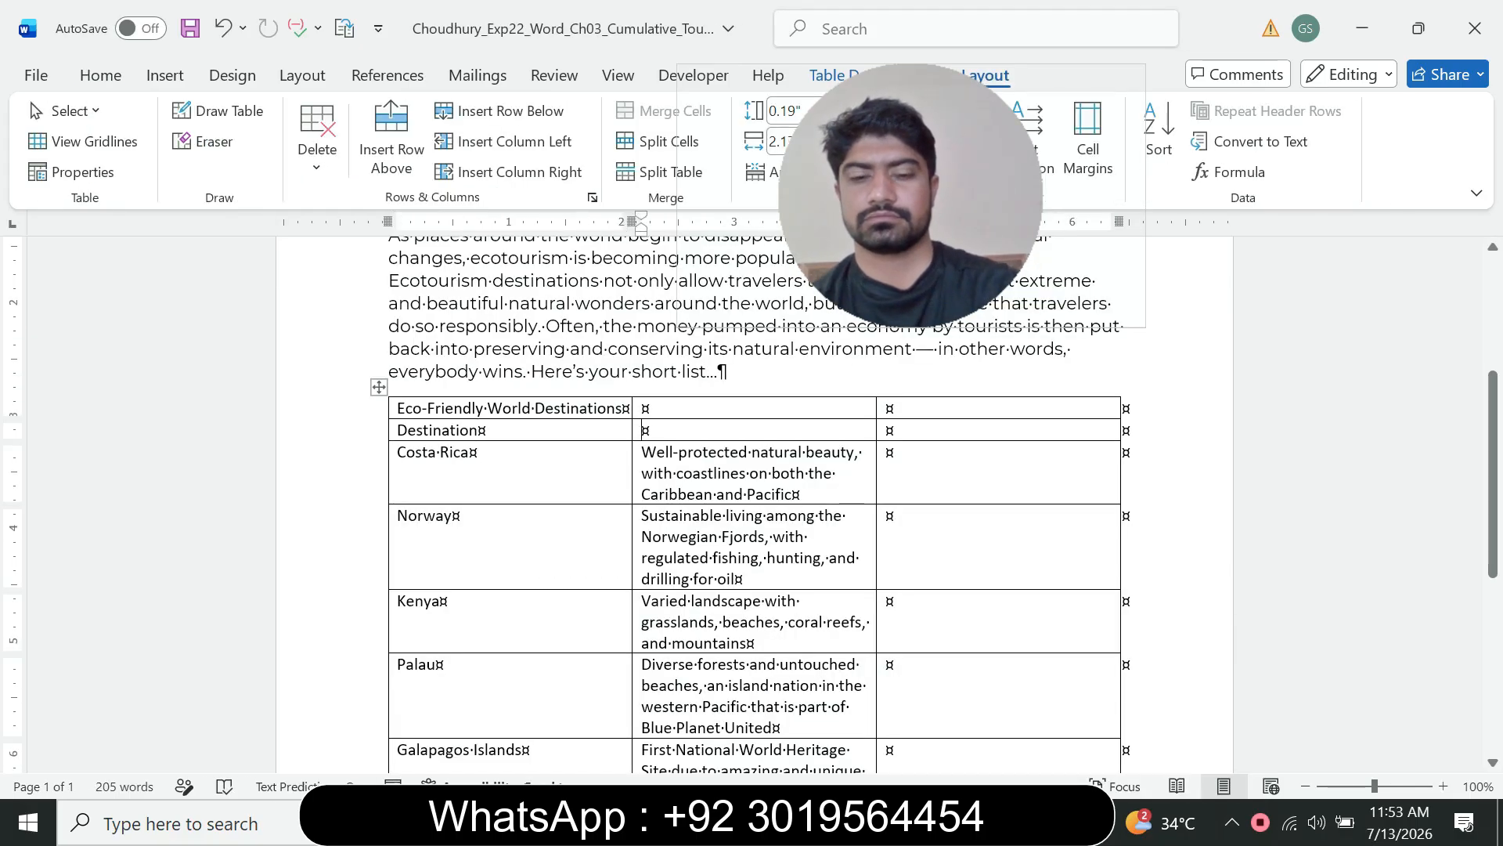
{"action": "key", "text": "ctrl+v"}
{"action": "key", "text": "ctrl"}
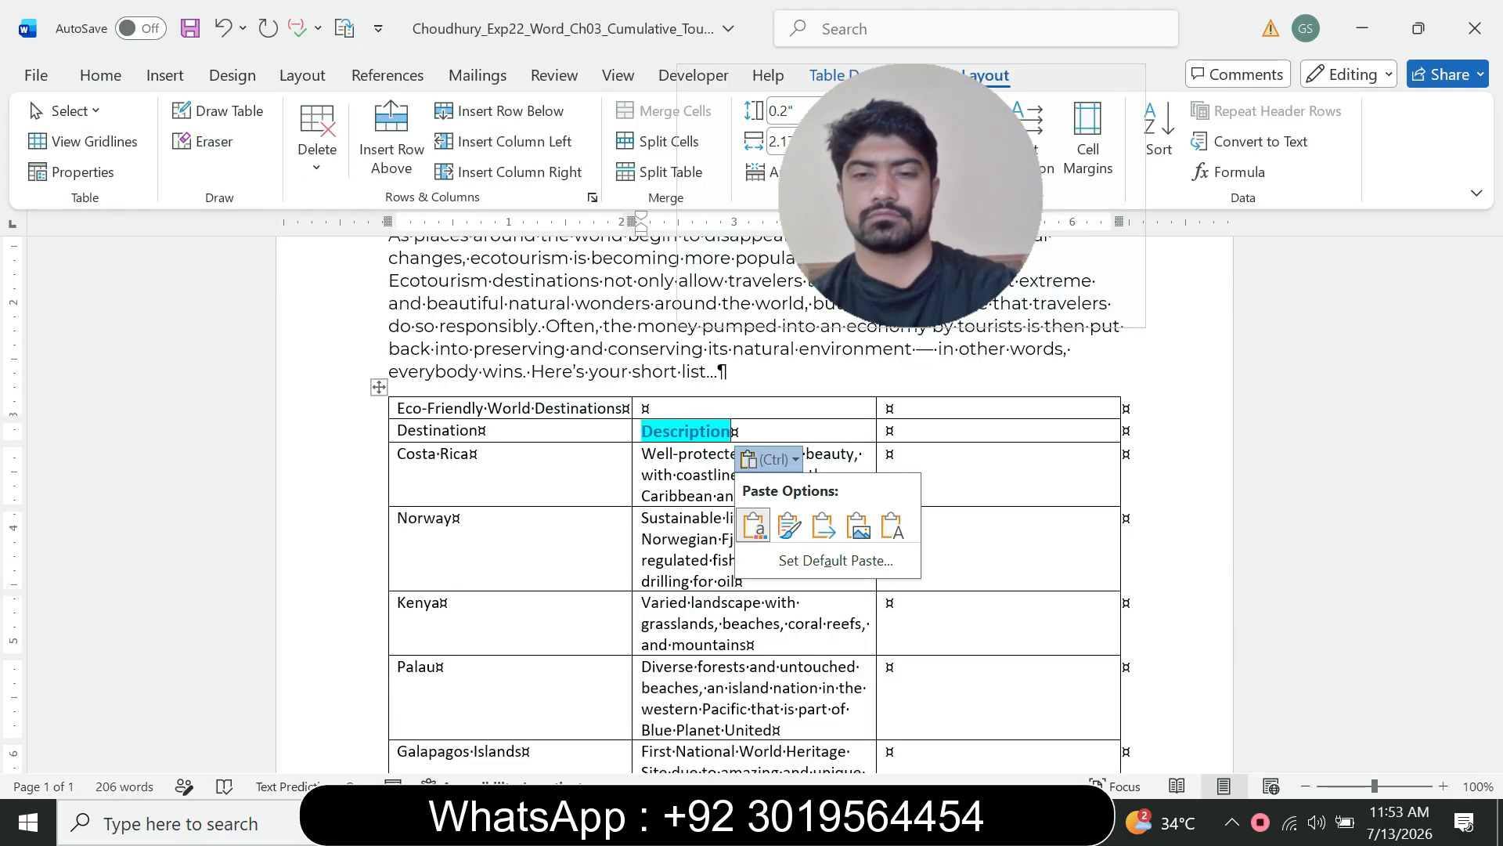
{"action": "key", "text": "t"}
Step: Copy C2 Rating from the instruction and paste it as plain text into the new row's last cell
{"action": "left_click", "coordinate": [892, 430]}
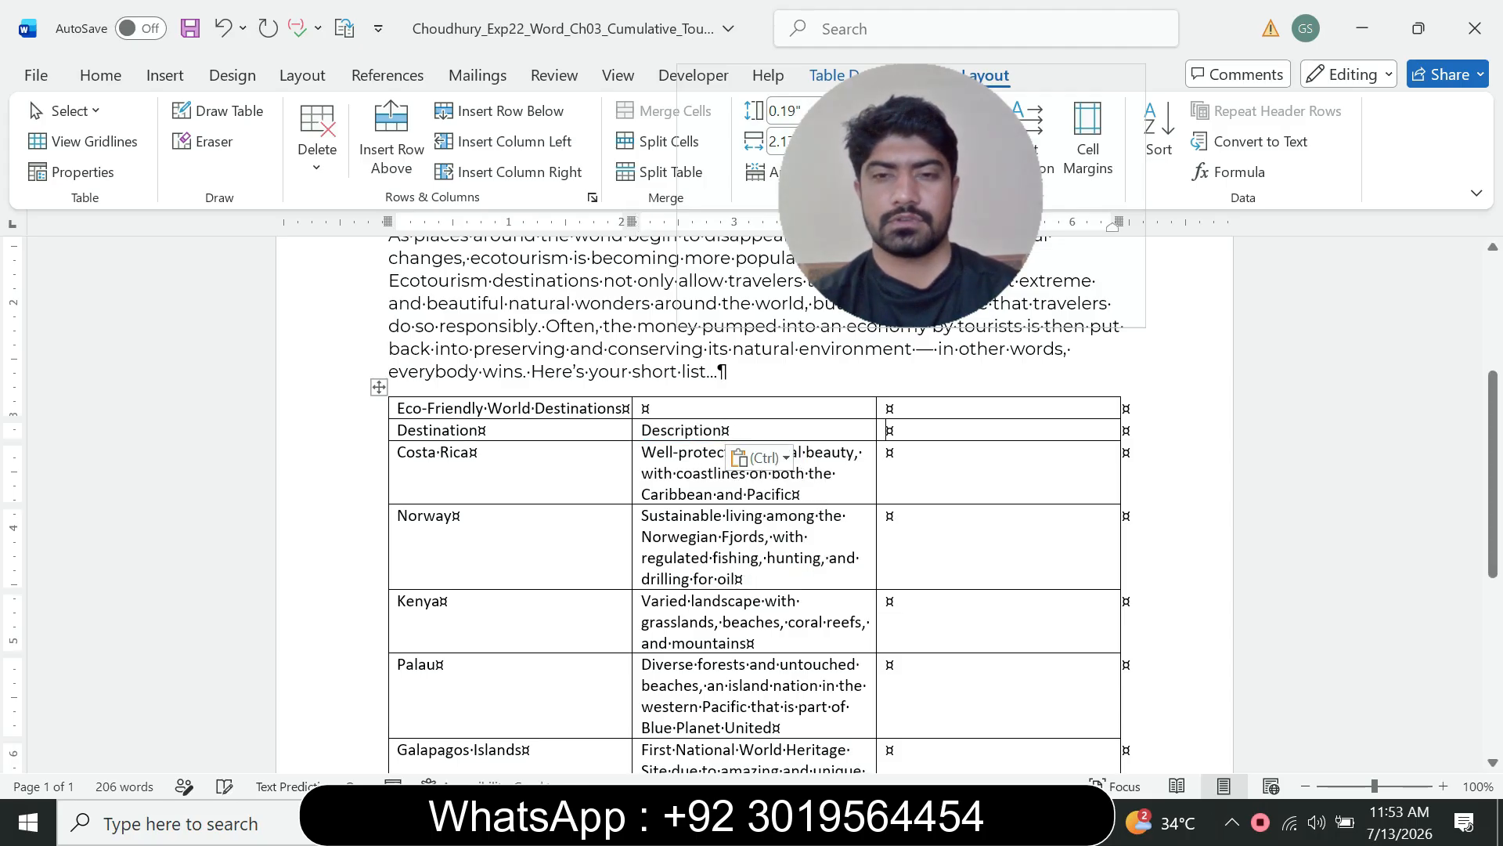
{"action": "left_click", "coordinate": [1014, 822]}
{"action": "left_click", "coordinate": [884, 716]}
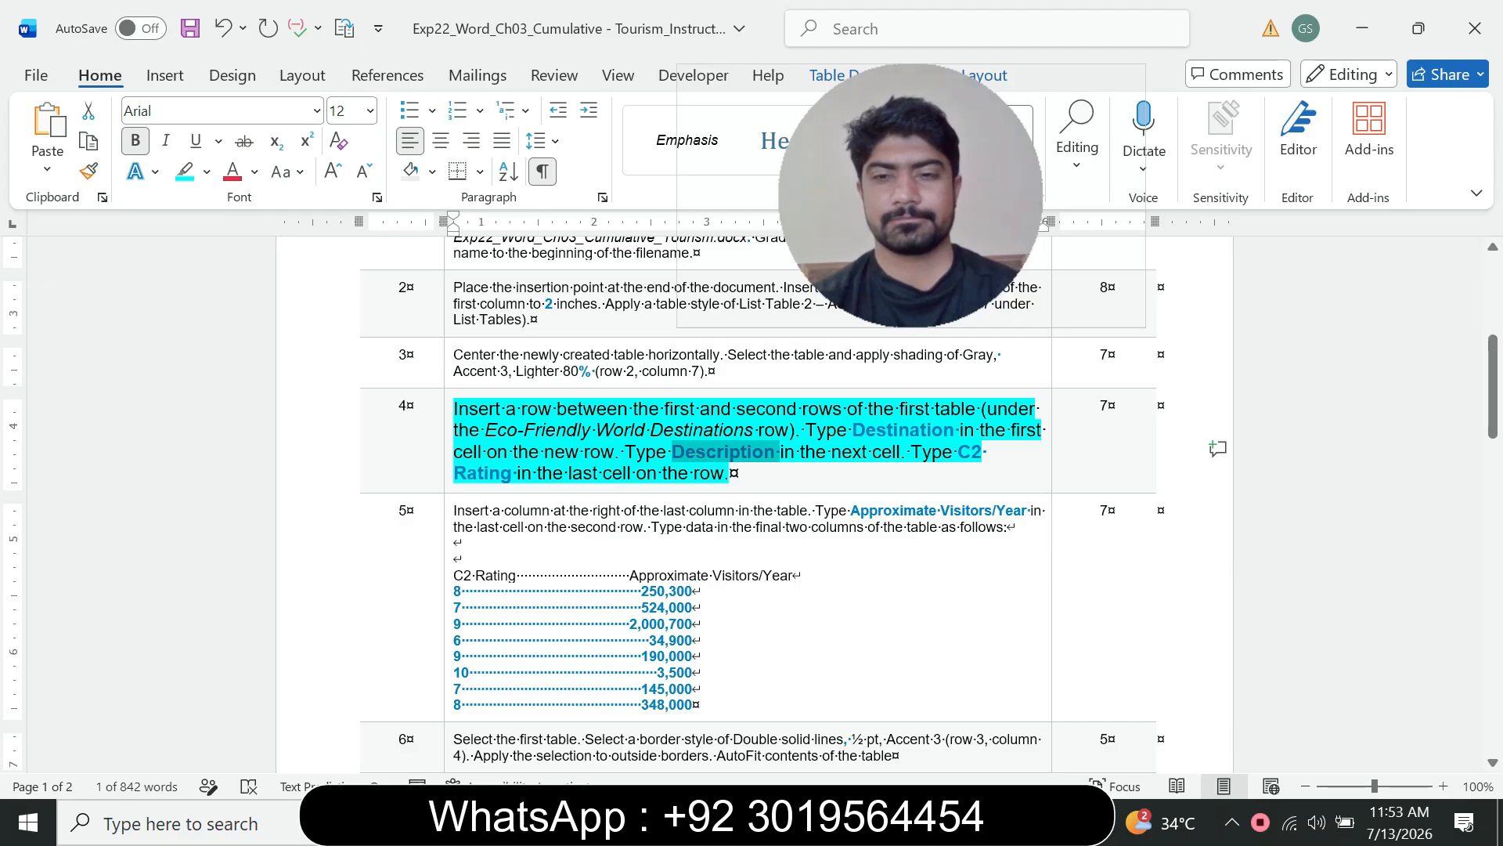
{"action": "left_click_drag", "start_coordinate": [956, 452], "coordinate": [429, 462]}
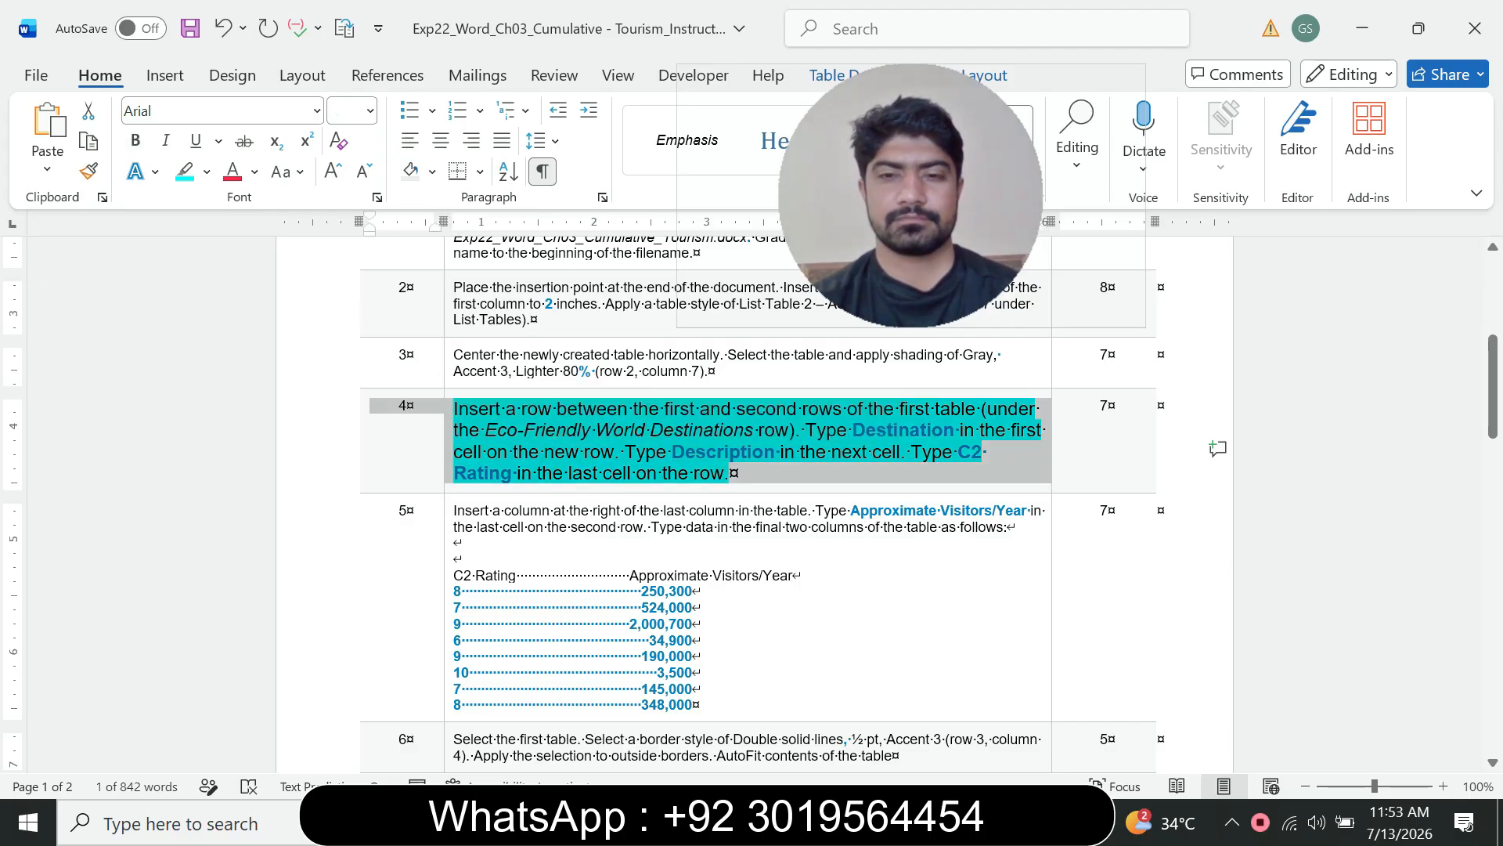
{"action": "left_click", "coordinate": [553, 473]}
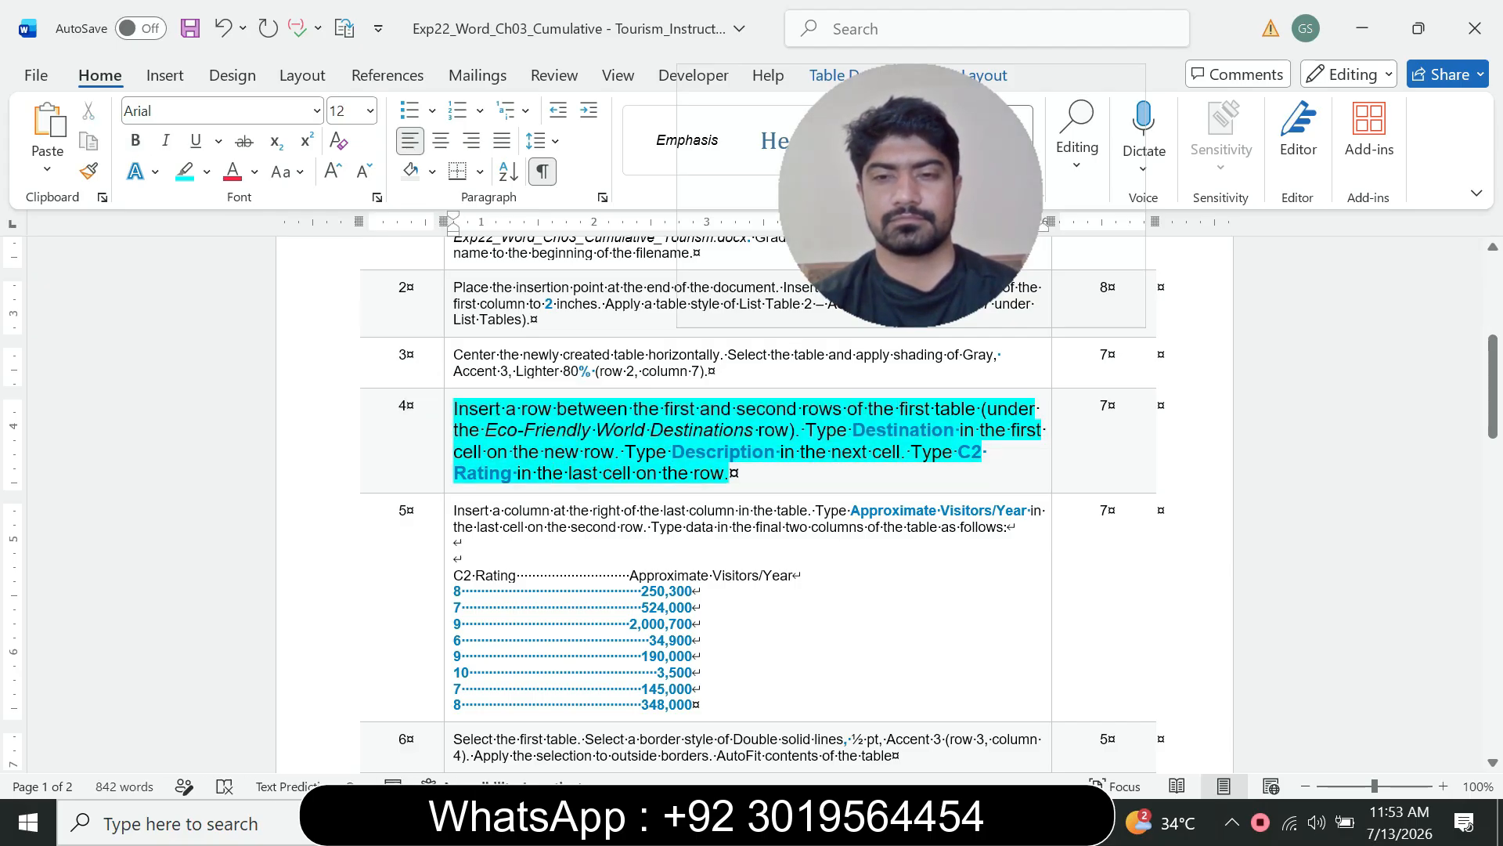
{"action": "left_click_drag", "start_coordinate": [958, 452], "coordinate": [512, 472]}
{"action": "key", "text": "ctrl+c"}
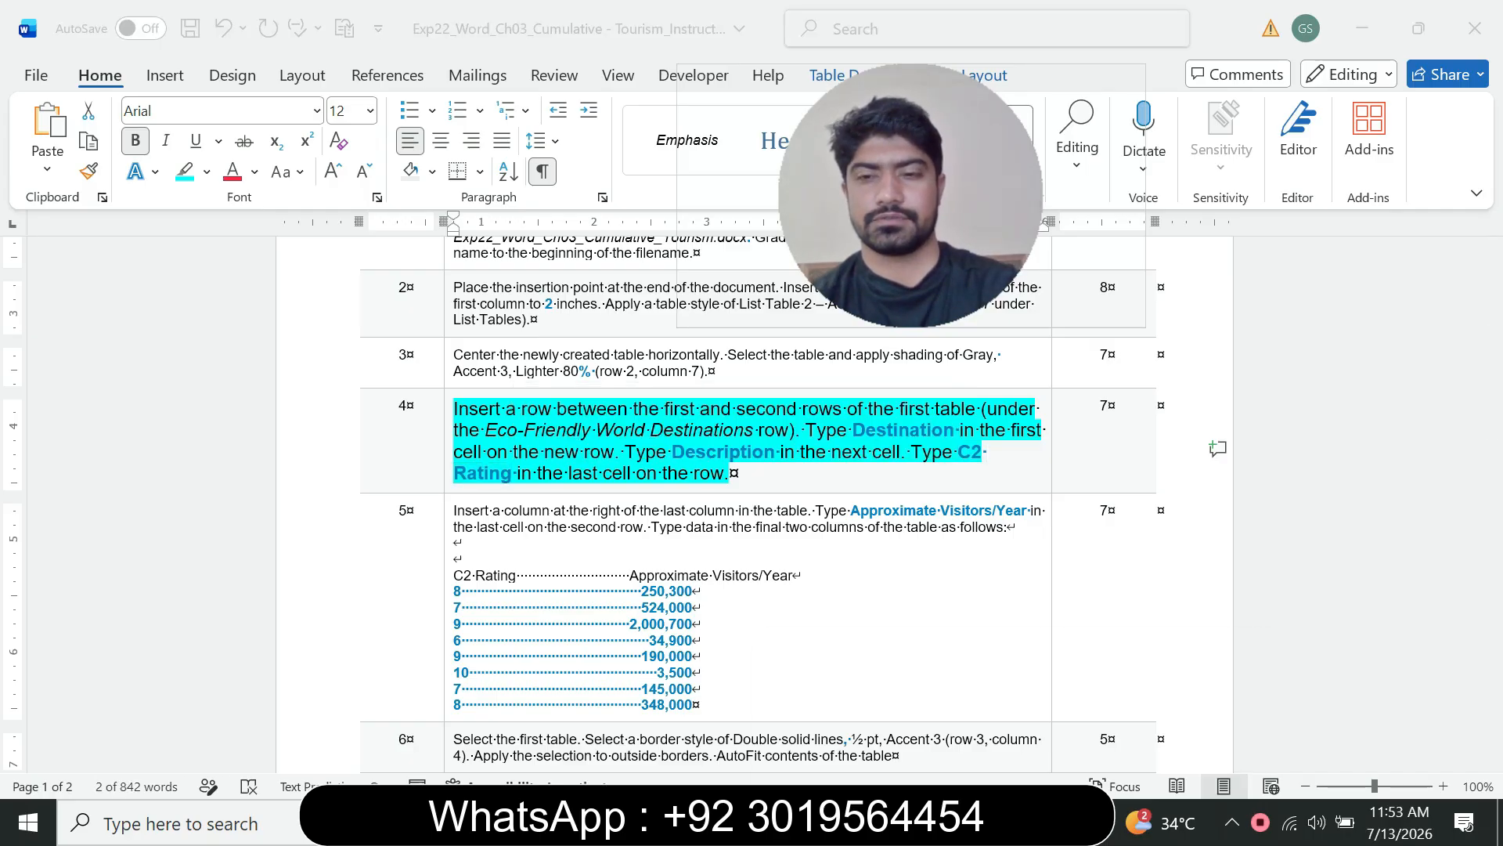
{"action": "right_click", "coordinate": [1012, 822]}
{"action": "left_click", "coordinate": [1011, 822]}
{"action": "left_click", "coordinate": [1011, 822]}
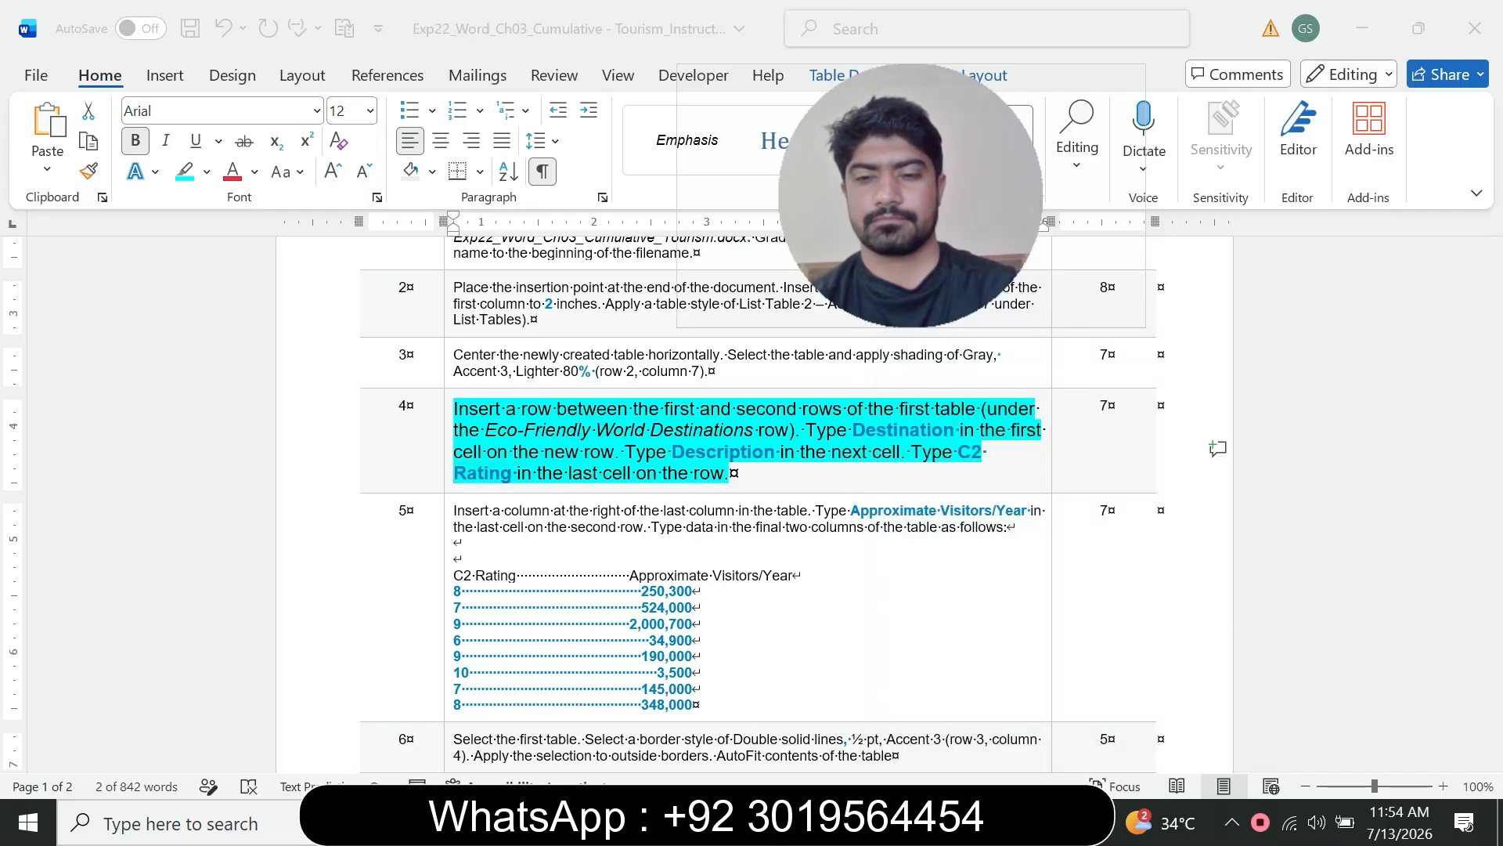
{"action": "left_click", "coordinate": [1144, 714]}
{"action": "key", "text": "ctrl+v"}
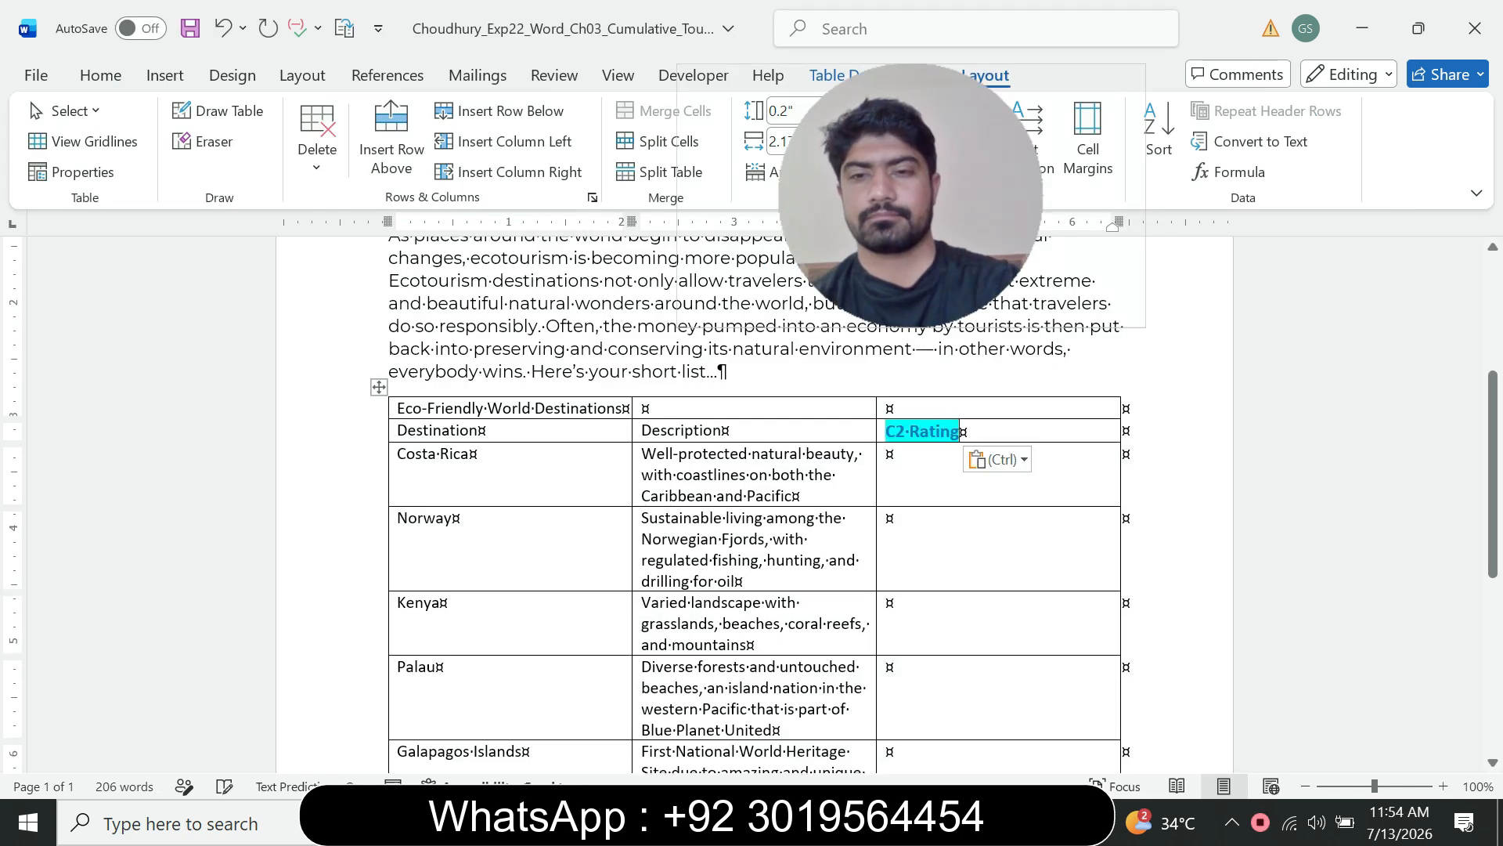
{"action": "key", "text": "ctrl"}
{"action": "left_click", "coordinate": [1120, 525]}
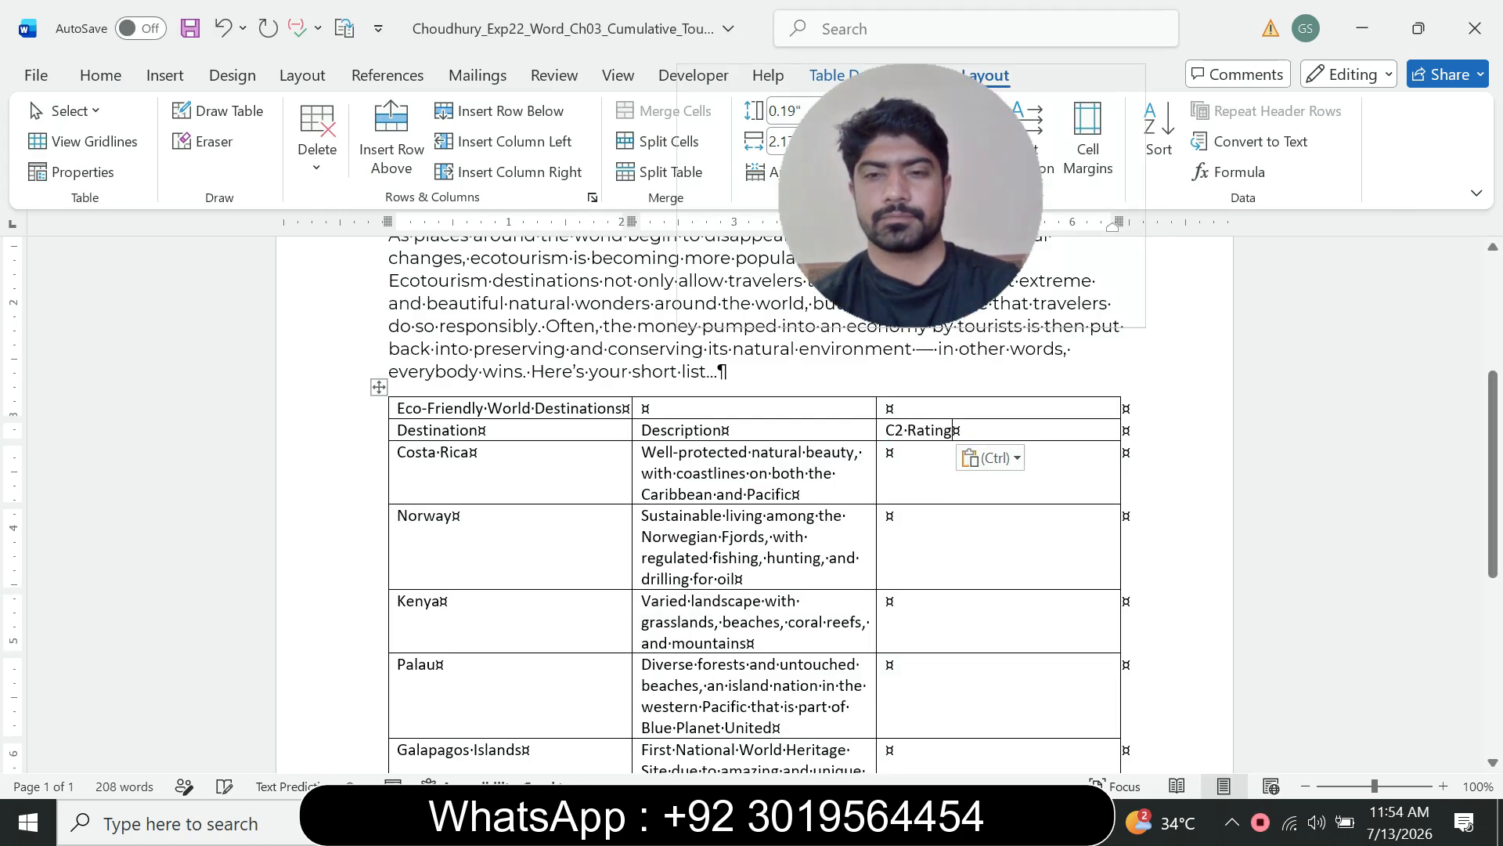
Step: Return step 4's instruction text to 9 pt and remove its highlight
{"action": "left_click", "coordinate": [1012, 822]}
{"action": "left_click", "coordinate": [885, 716]}
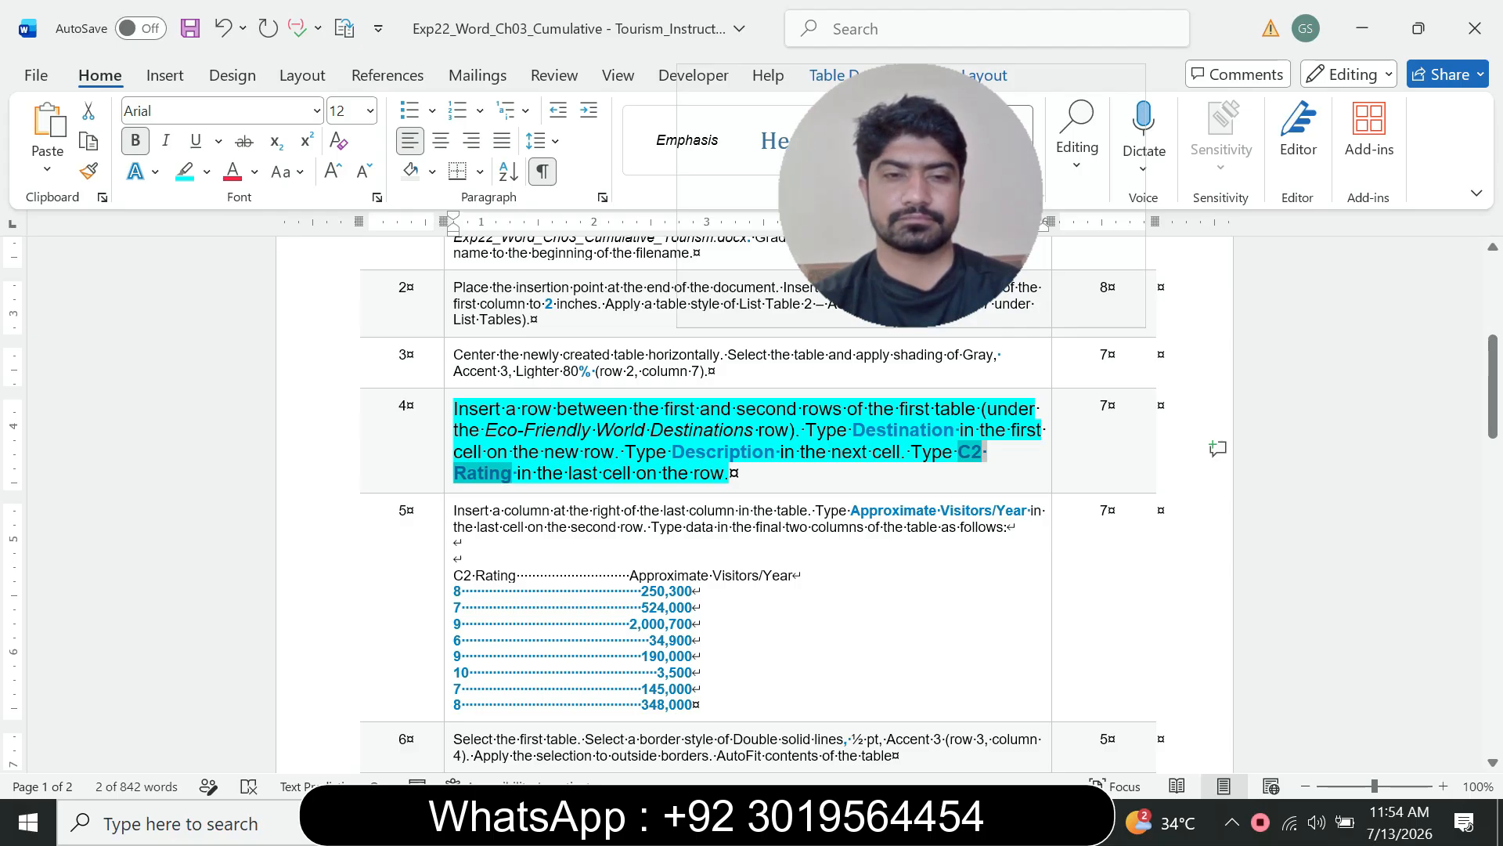
{"action": "left_click", "coordinate": [448, 475]}
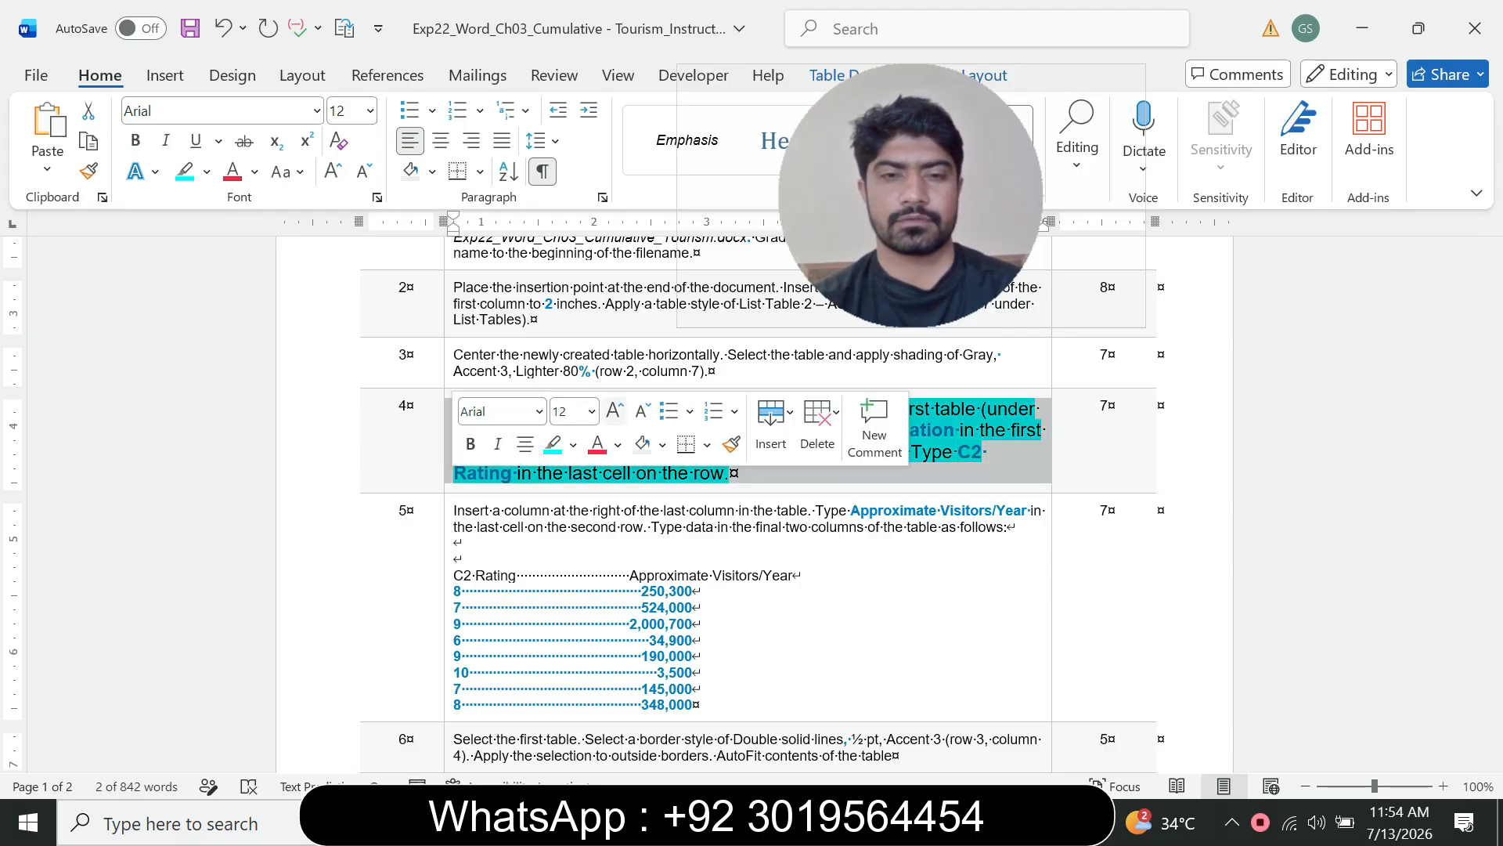
{"action": "left_click", "coordinate": [592, 411]}
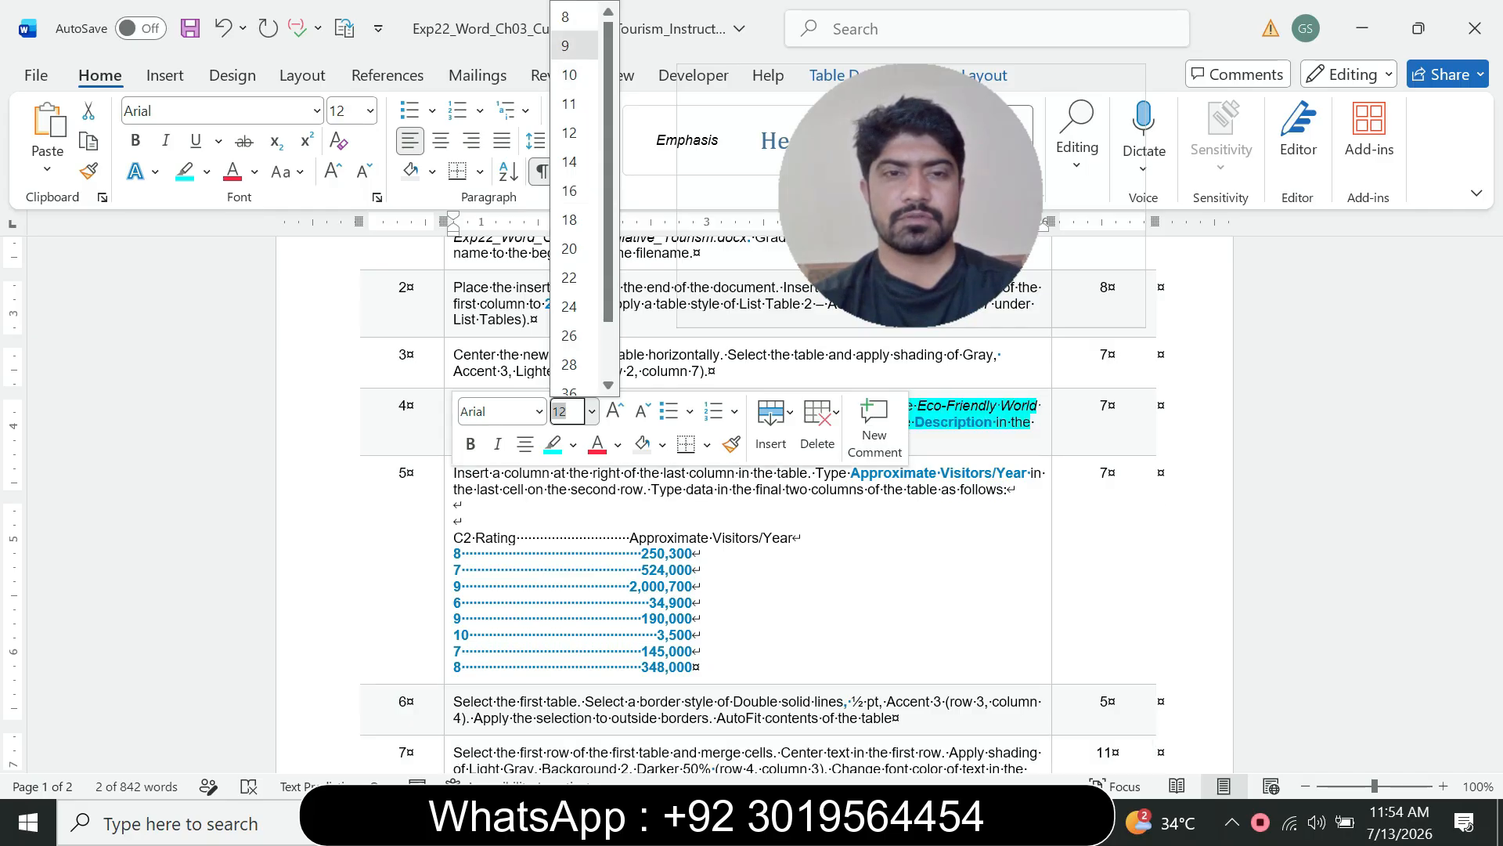
{"action": "left_click", "coordinate": [572, 46]}
{"action": "left_click", "coordinate": [207, 171]}
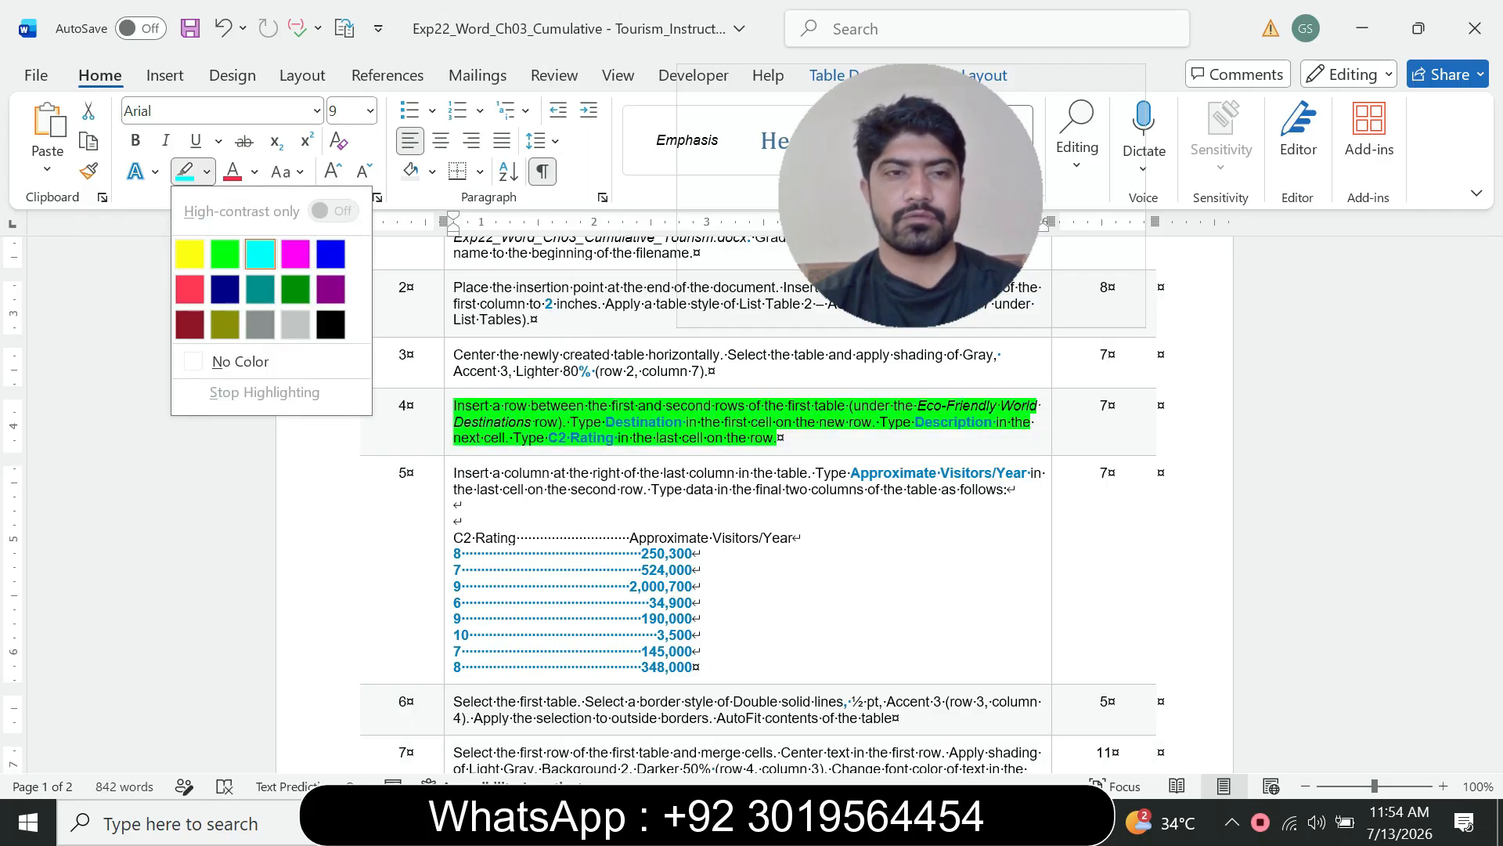
{"action": "left_click", "coordinate": [240, 361]}
Step: Enlarge step 5's instruction text to 12 pt and highlight it in turquoise
{"action": "left_click", "coordinate": [777, 437]}
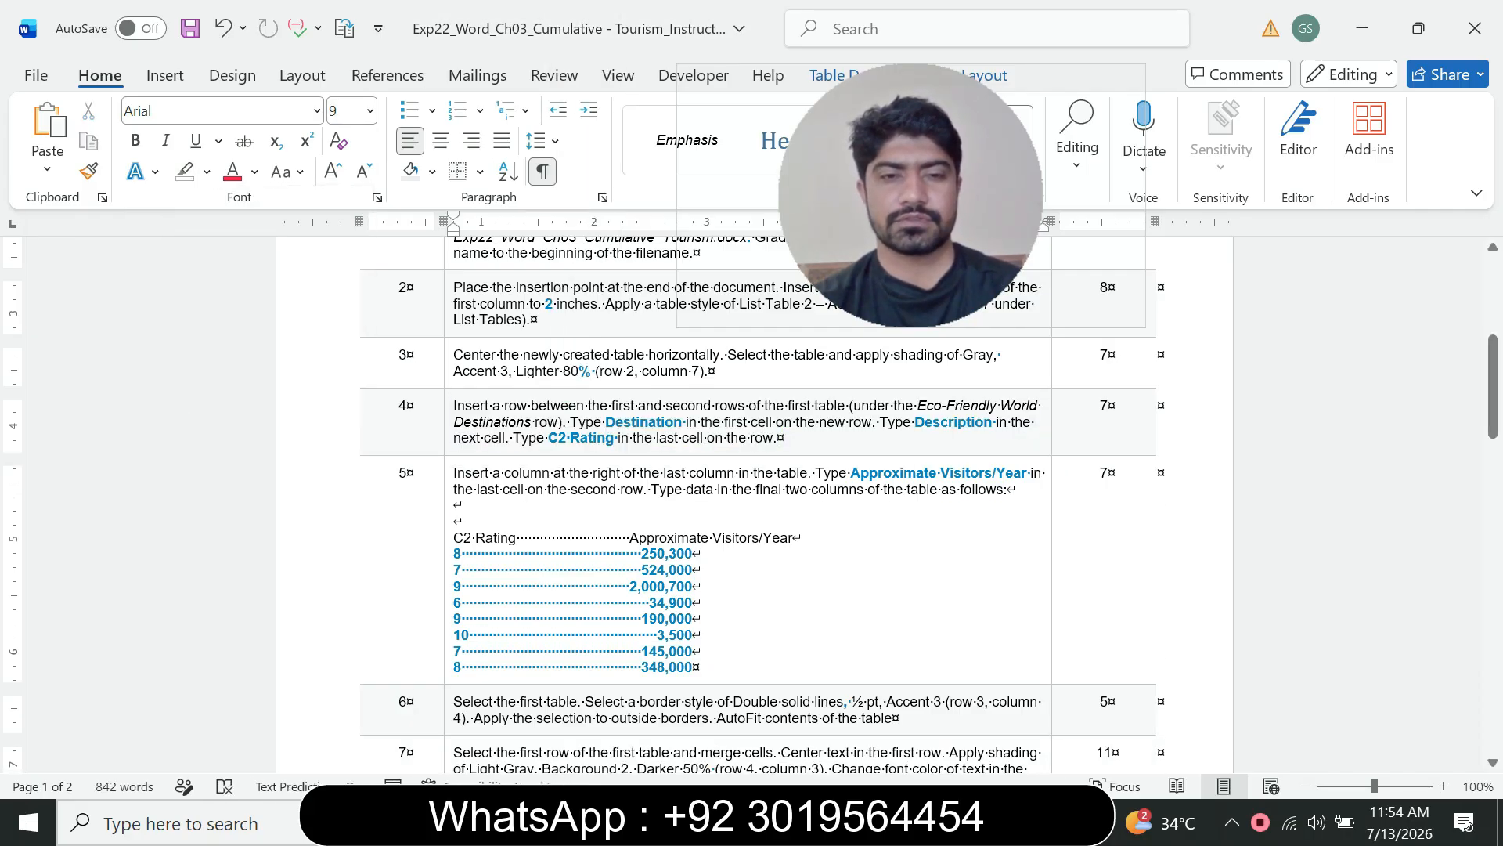
{"action": "left_click", "coordinate": [448, 478]}
{"action": "left_click", "coordinate": [588, 421]}
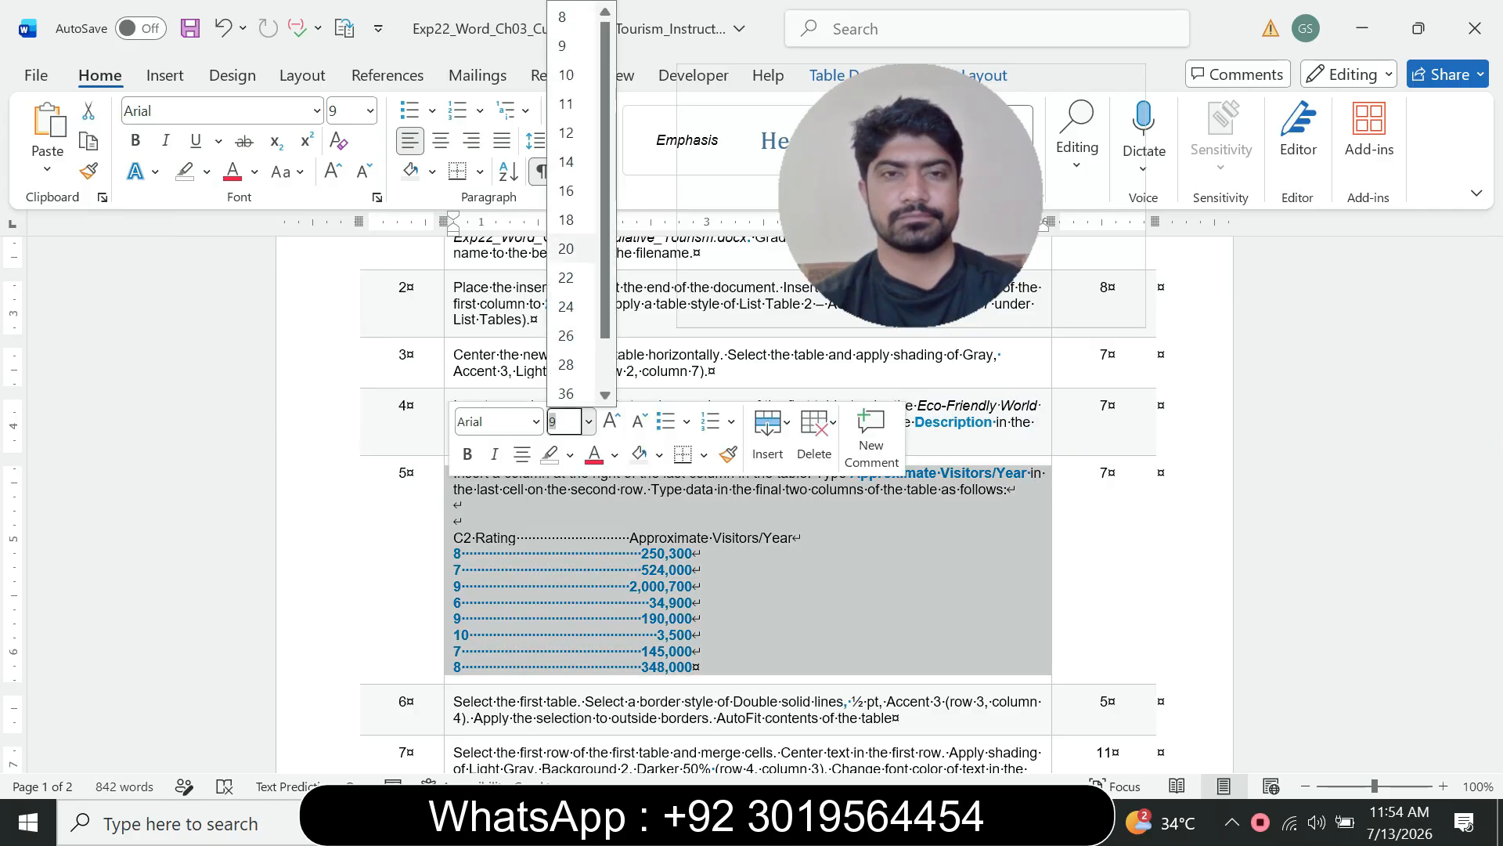
{"action": "left_click", "coordinate": [566, 132]}
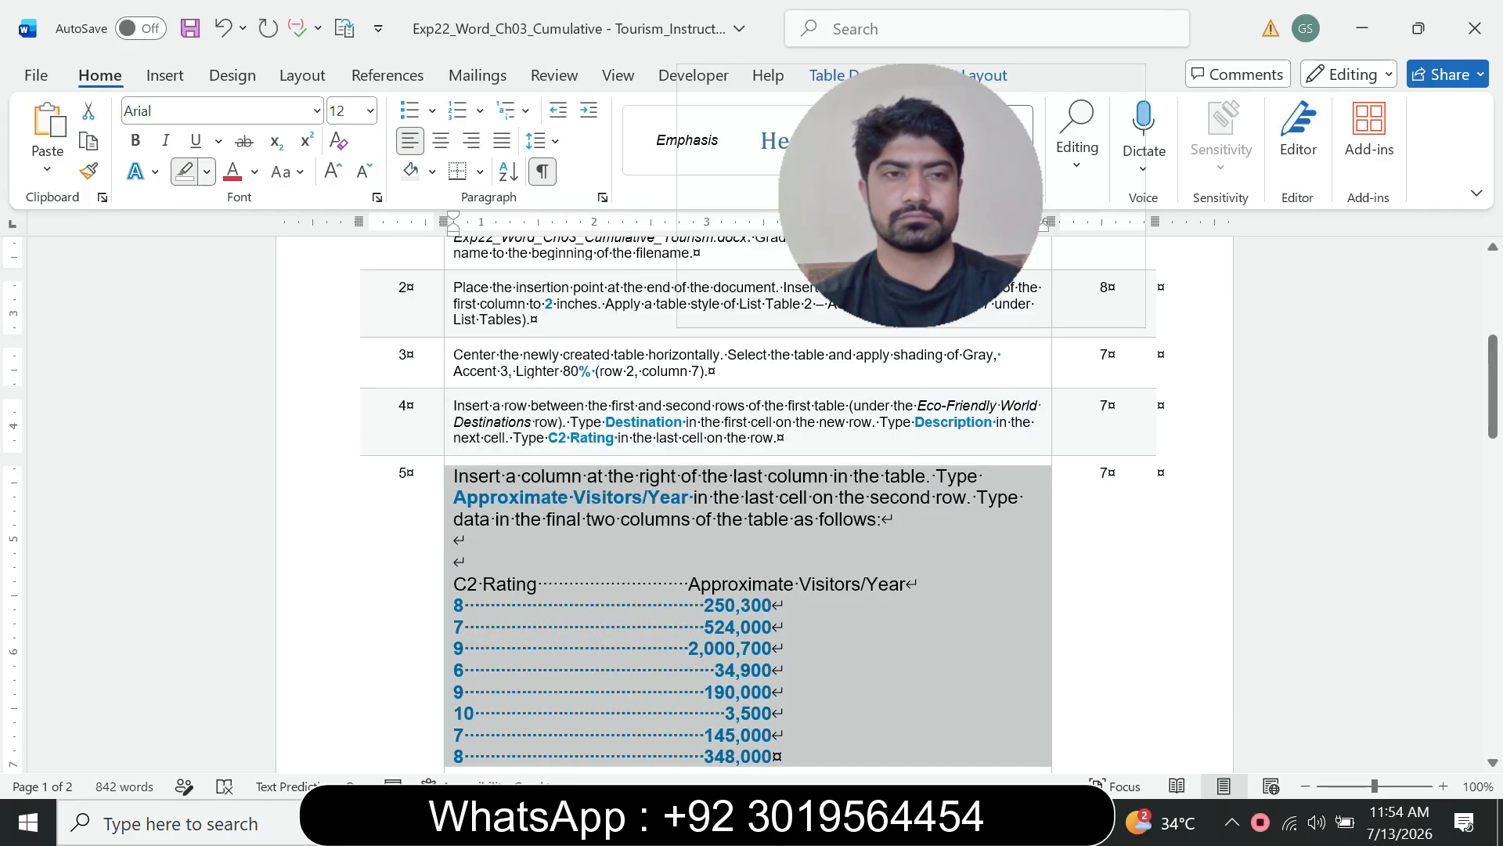
{"action": "left_click", "coordinate": [206, 171]}
{"action": "left_click", "coordinate": [260, 256]}
{"action": "scroll", "coordinate": [744, 501], "scroll_direction": "down", "scroll_amount": 3}
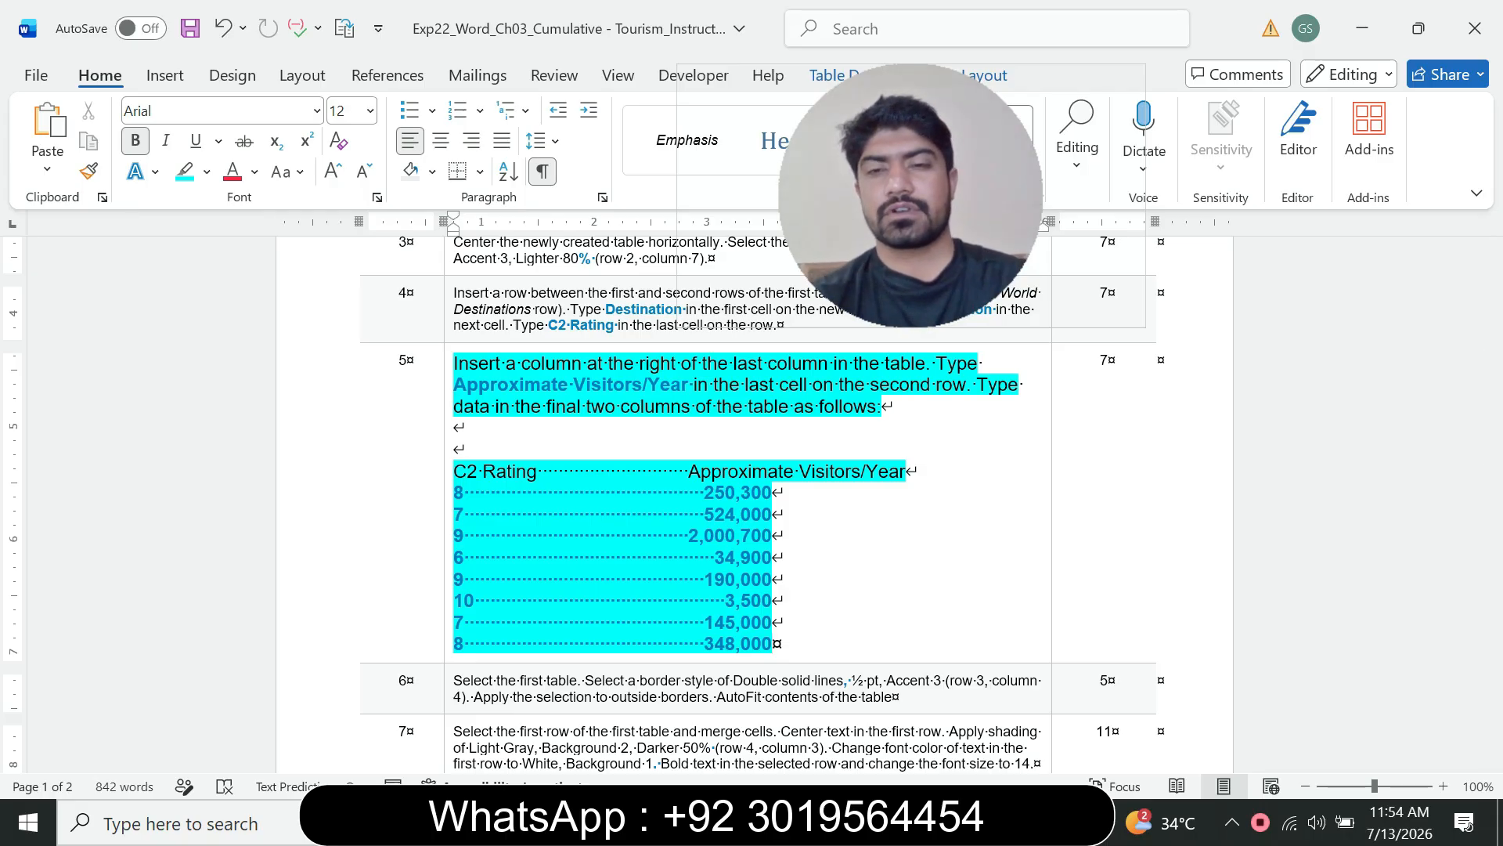
Step: Insert a new column to the right of the last column of the flyer's first table
{"action": "left_click", "coordinate": [1014, 822]}
{"action": "left_click", "coordinate": [1138, 720]}
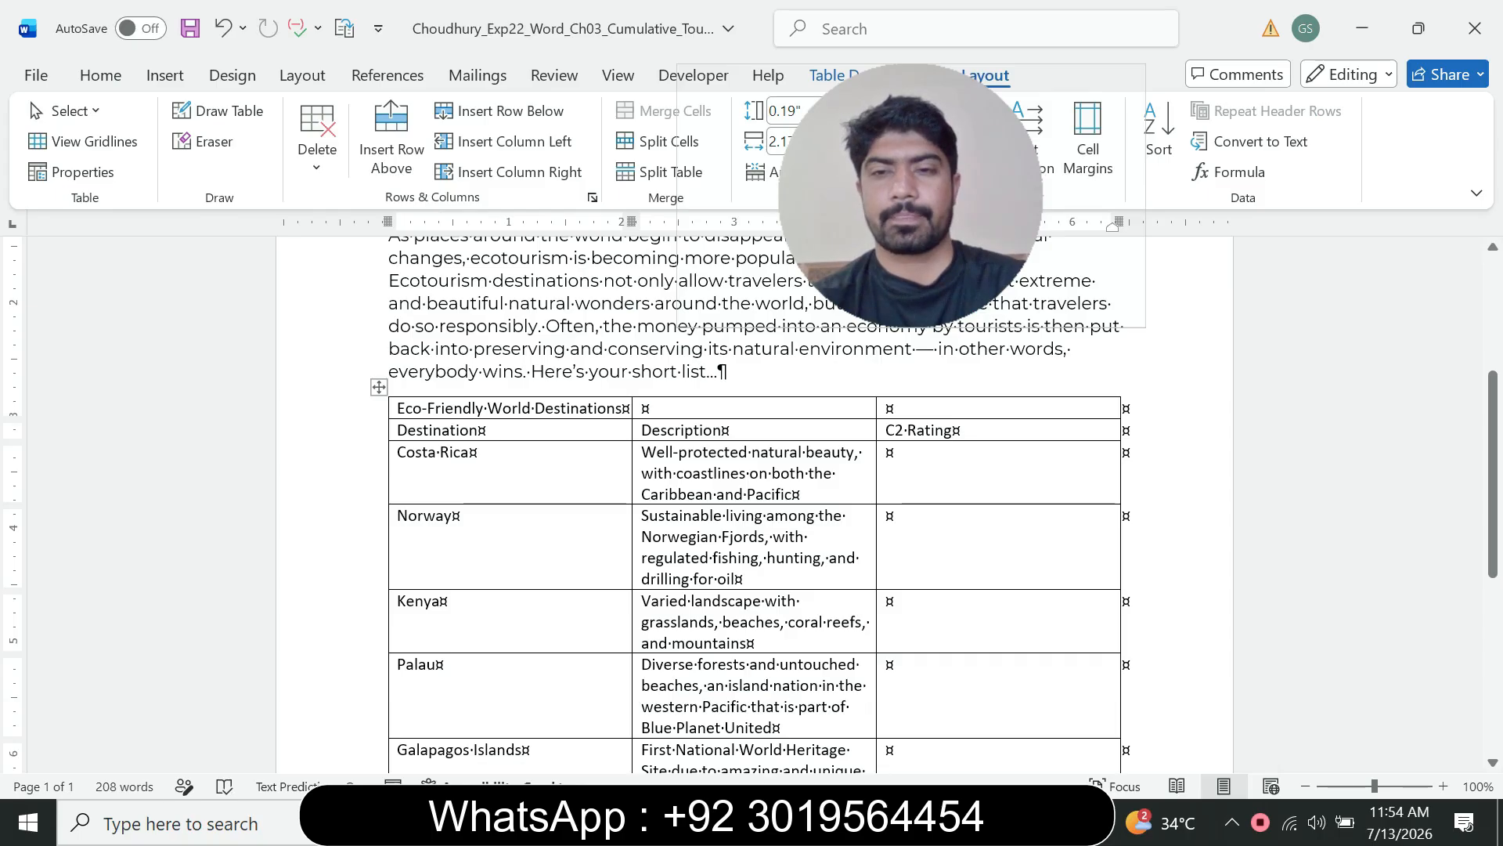
{"action": "key", "text": "ctrl+v"}
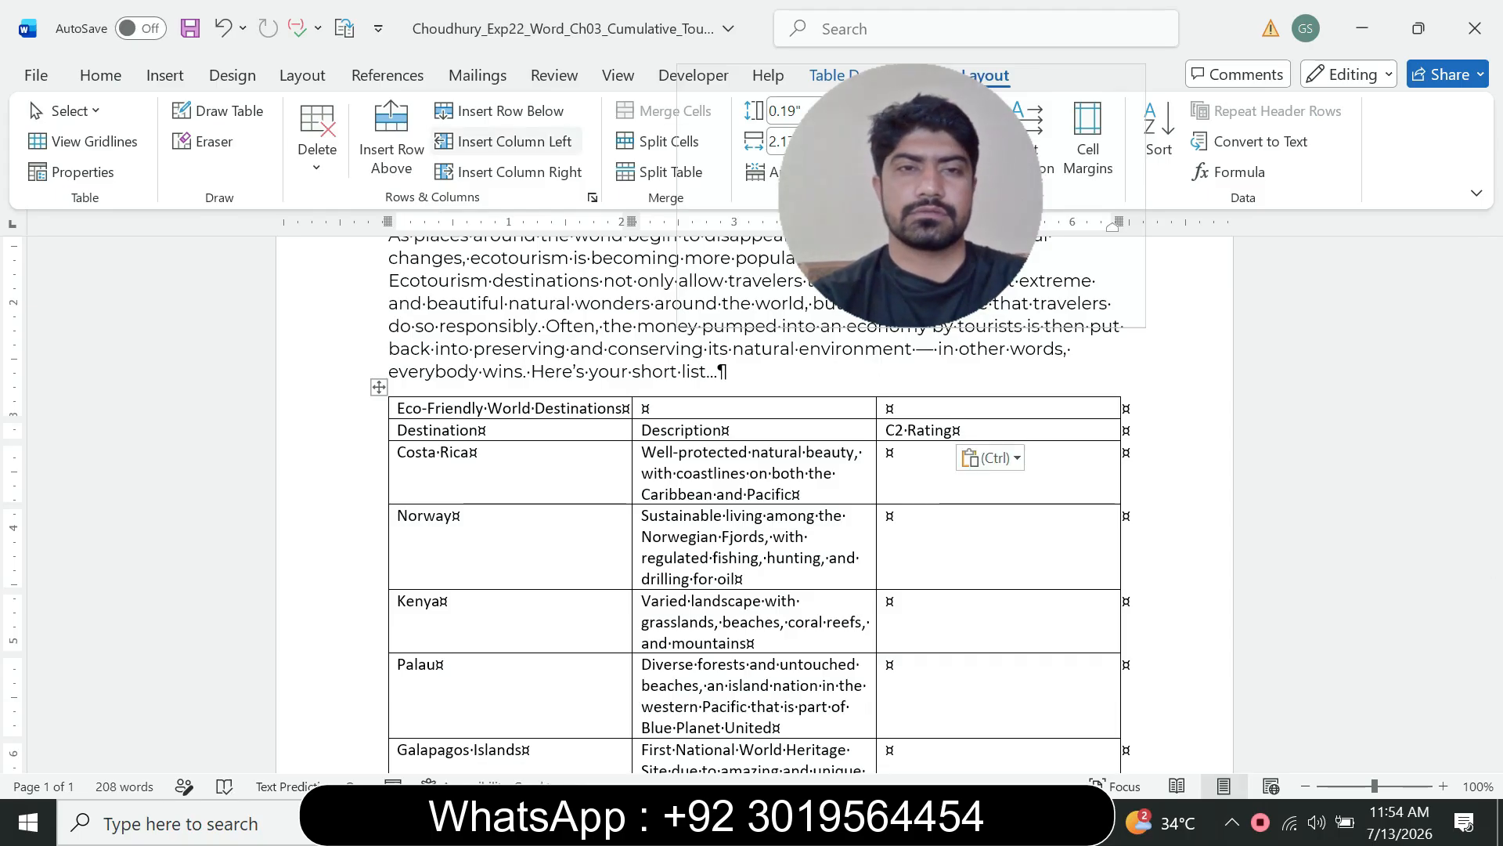
{"action": "left_click", "coordinate": [512, 172]}
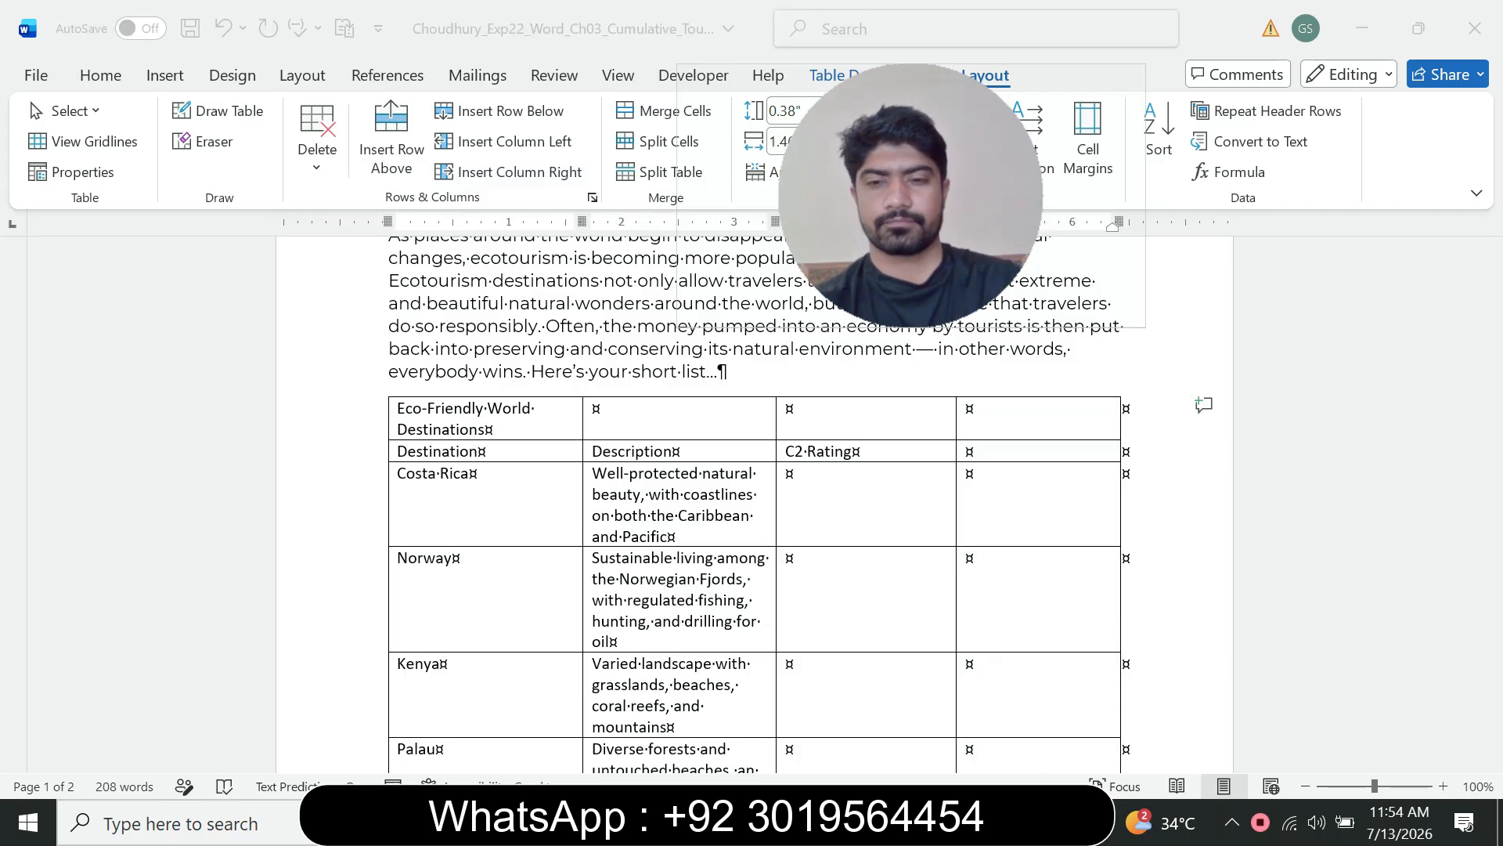
{"action": "mouse_move", "coordinate": [1023, 822]}
{"action": "left_click", "coordinate": [877, 728]}
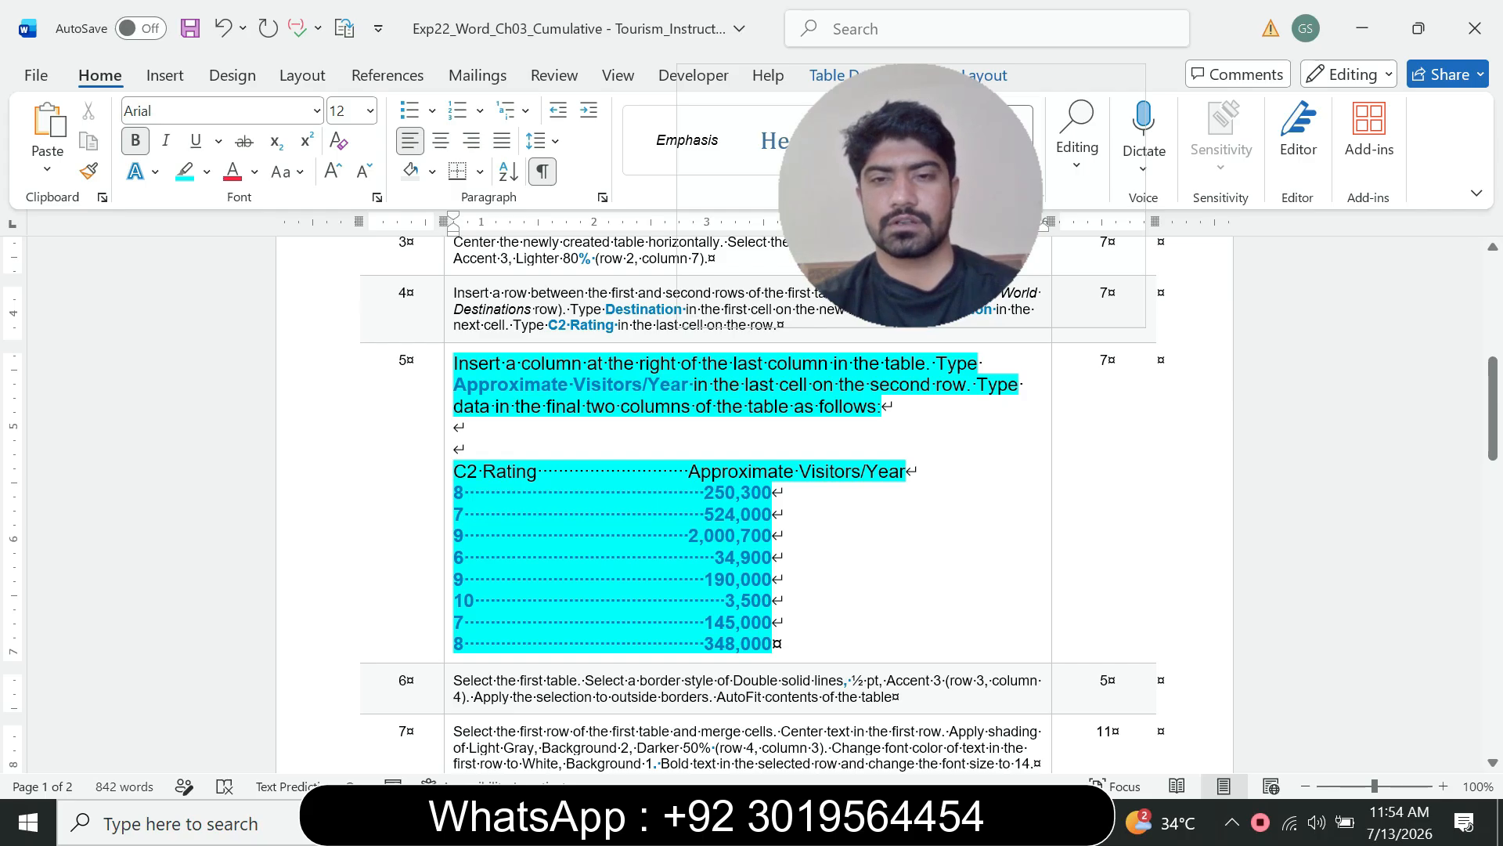
{"action": "left_click", "coordinate": [829, 365]}
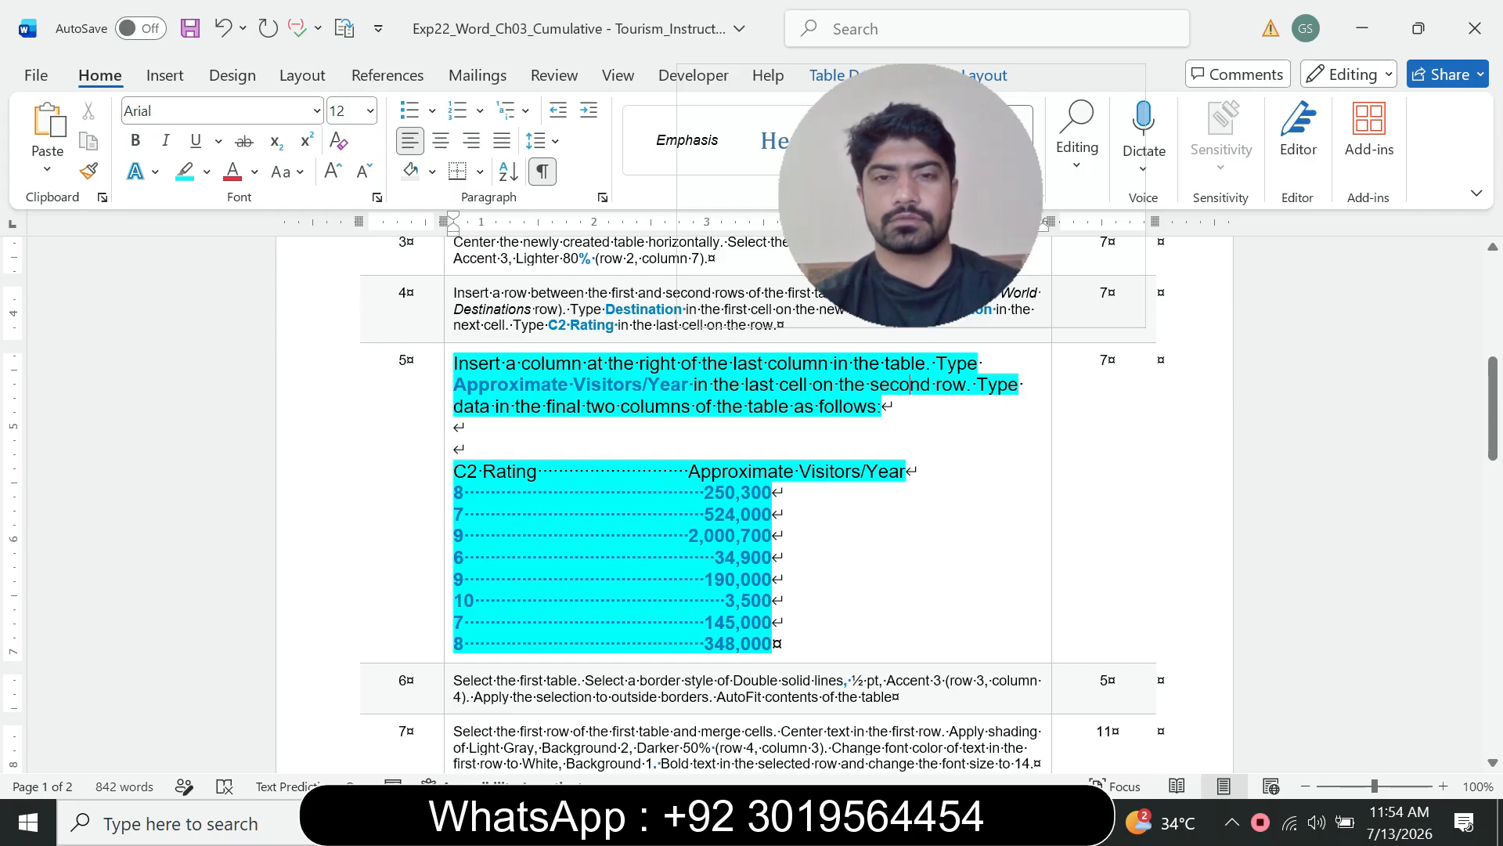
Step: Copy Approximate Visitors/Year from the instruction and paste it as plain text into the new column's second-row cell
{"action": "left_click_drag", "start_coordinate": [702, 364], "coordinate": [878, 364]}
{"action": "left_click", "coordinate": [920, 384]}
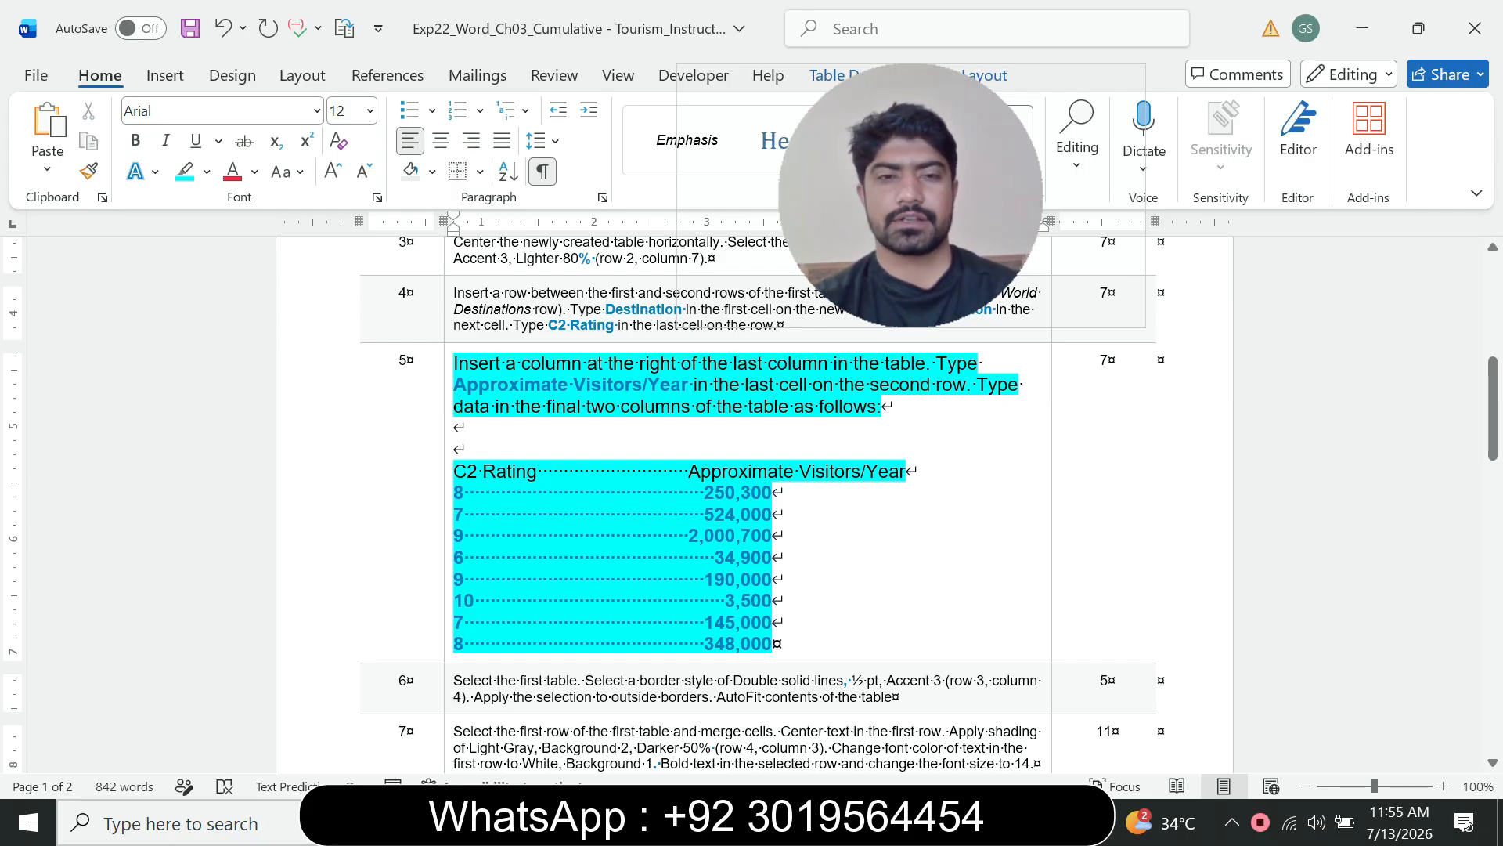
{"action": "left_click", "coordinate": [467, 385]}
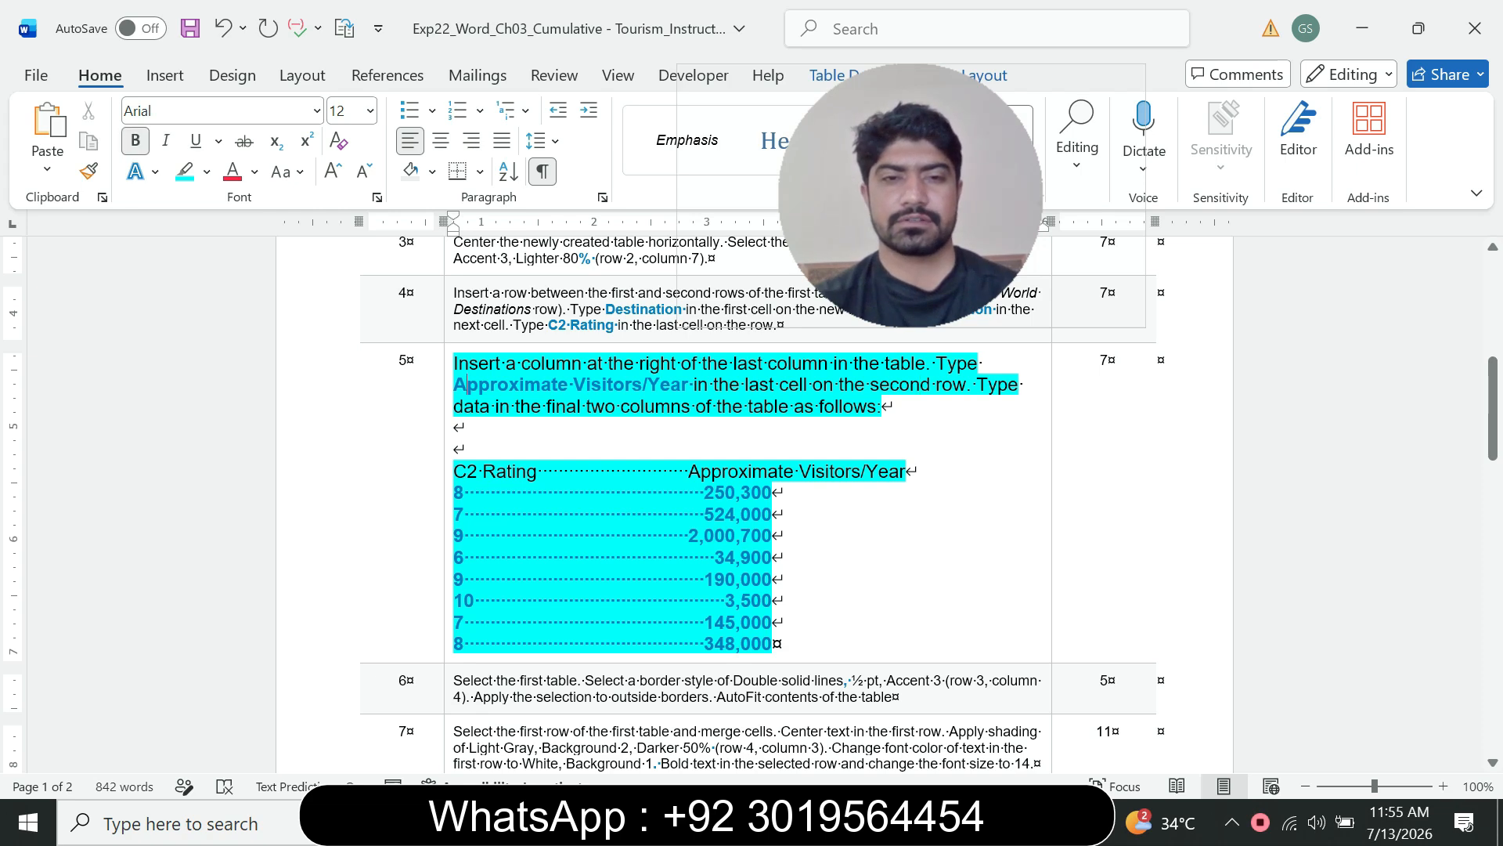
{"action": "left_click_drag", "start_coordinate": [454, 384], "coordinate": [687, 384]}
{"action": "key", "text": "ctrl+c"}
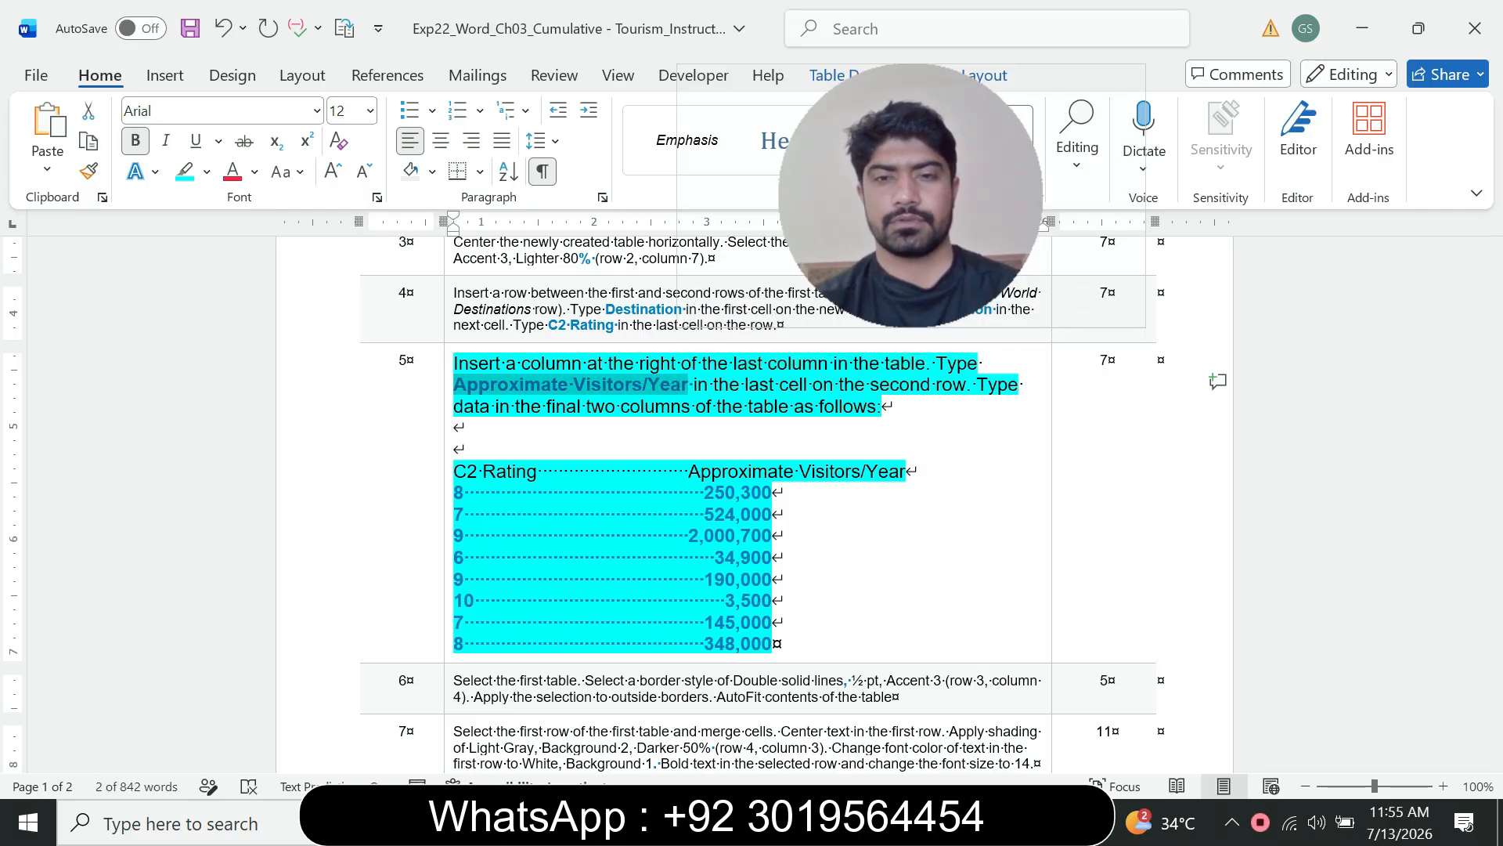
{"action": "key", "text": "alt+Tab"}
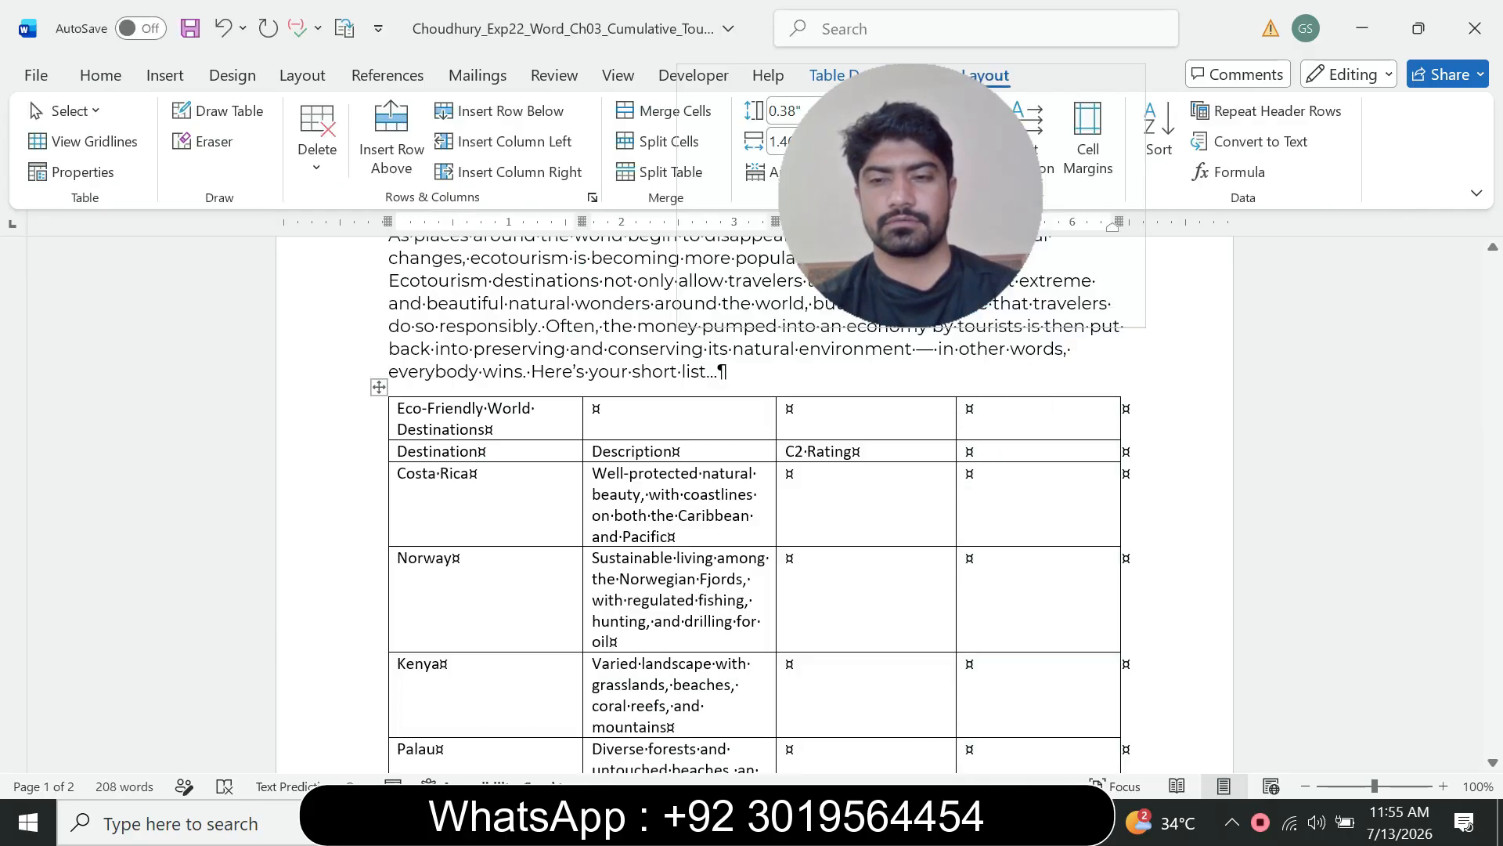
{"action": "left_click", "coordinate": [969, 408]}
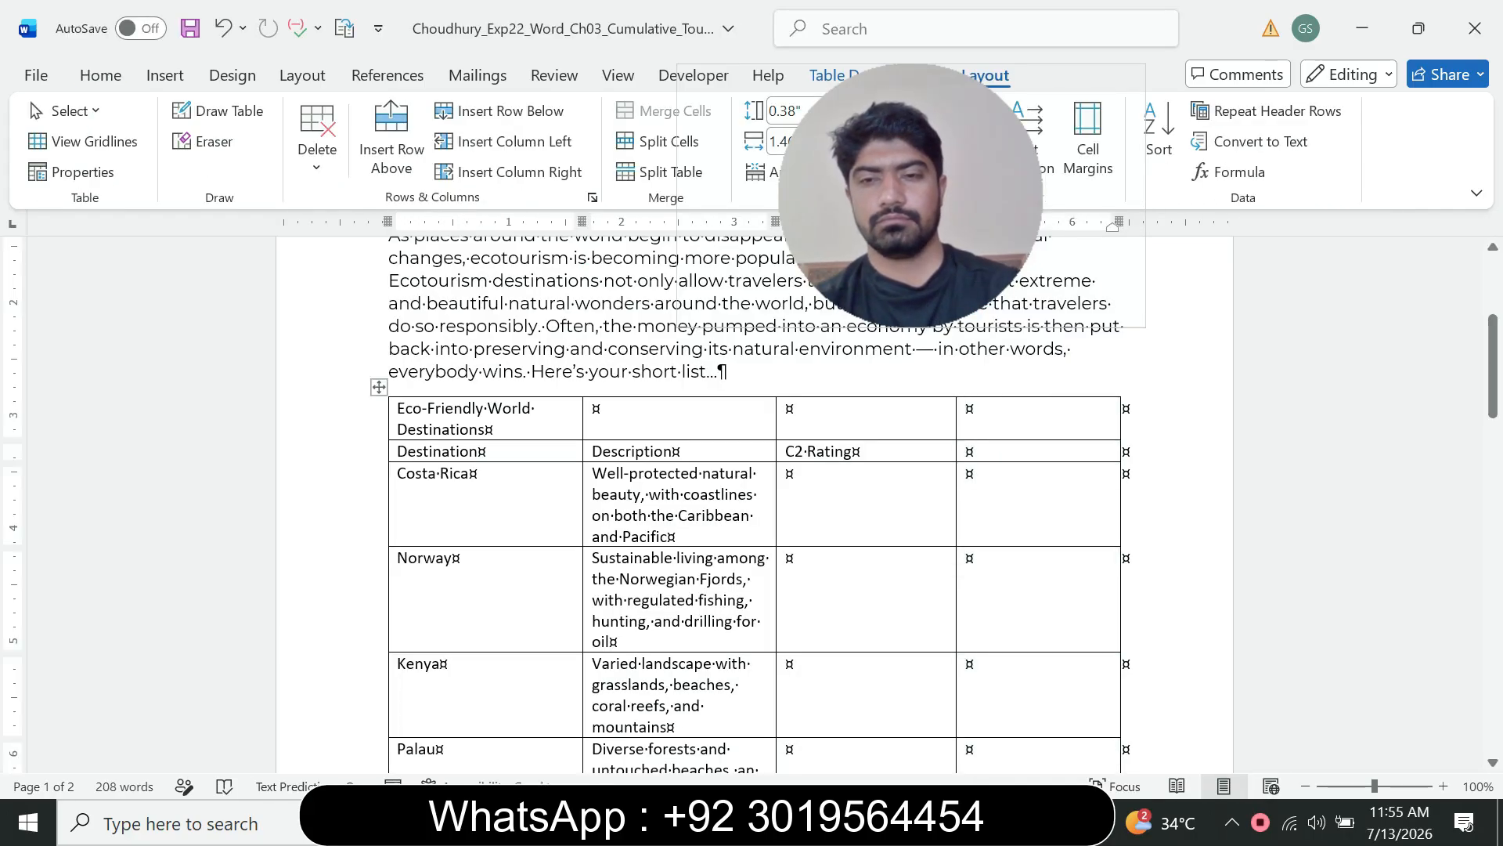
{"action": "left_click", "coordinate": [969, 452]}
{"action": "key", "text": "ctrl+v"}
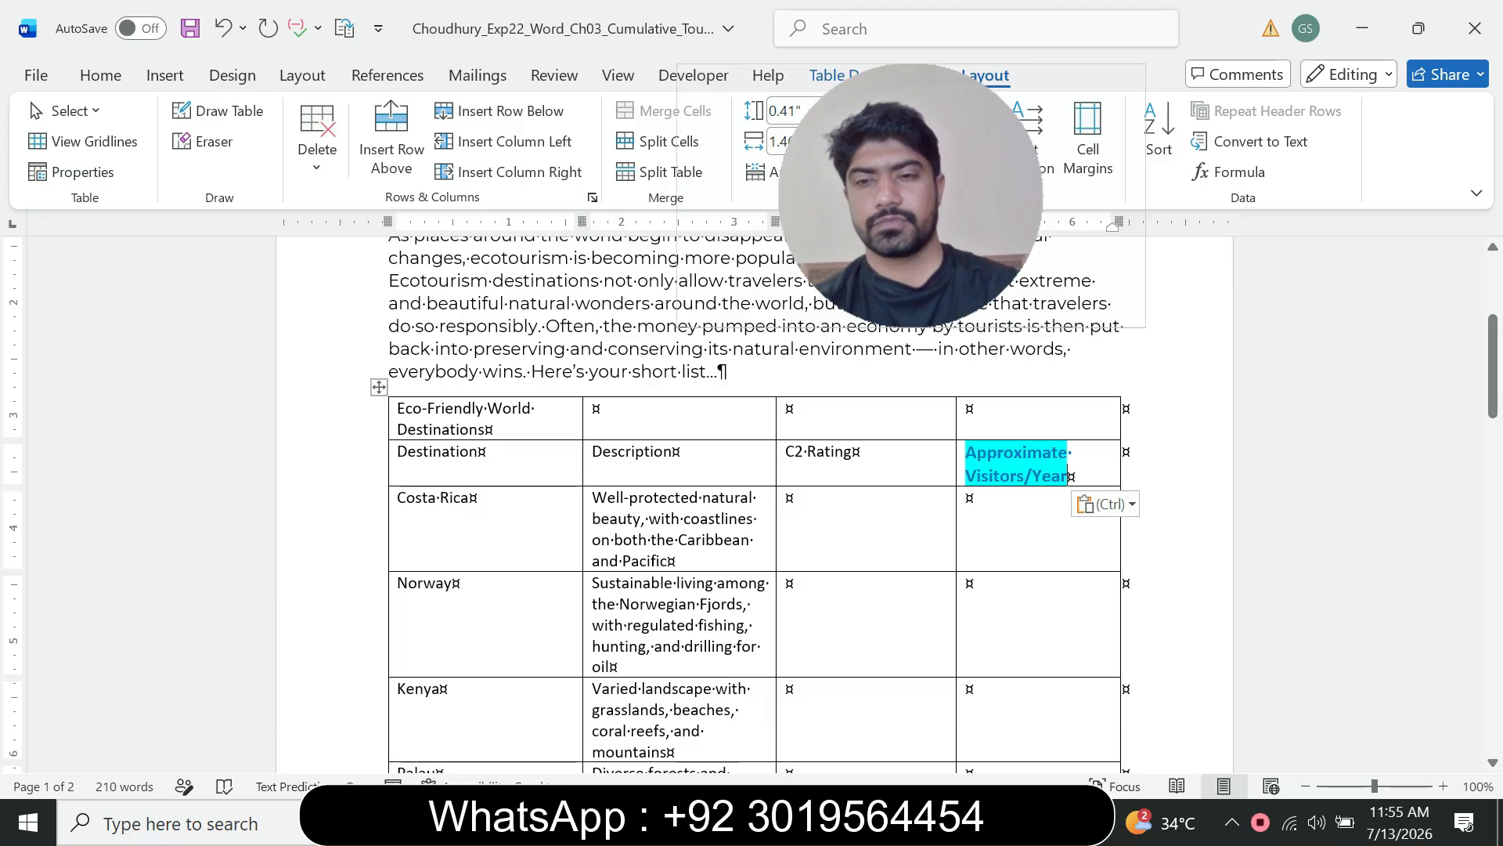
{"action": "key", "text": "ctrl"}
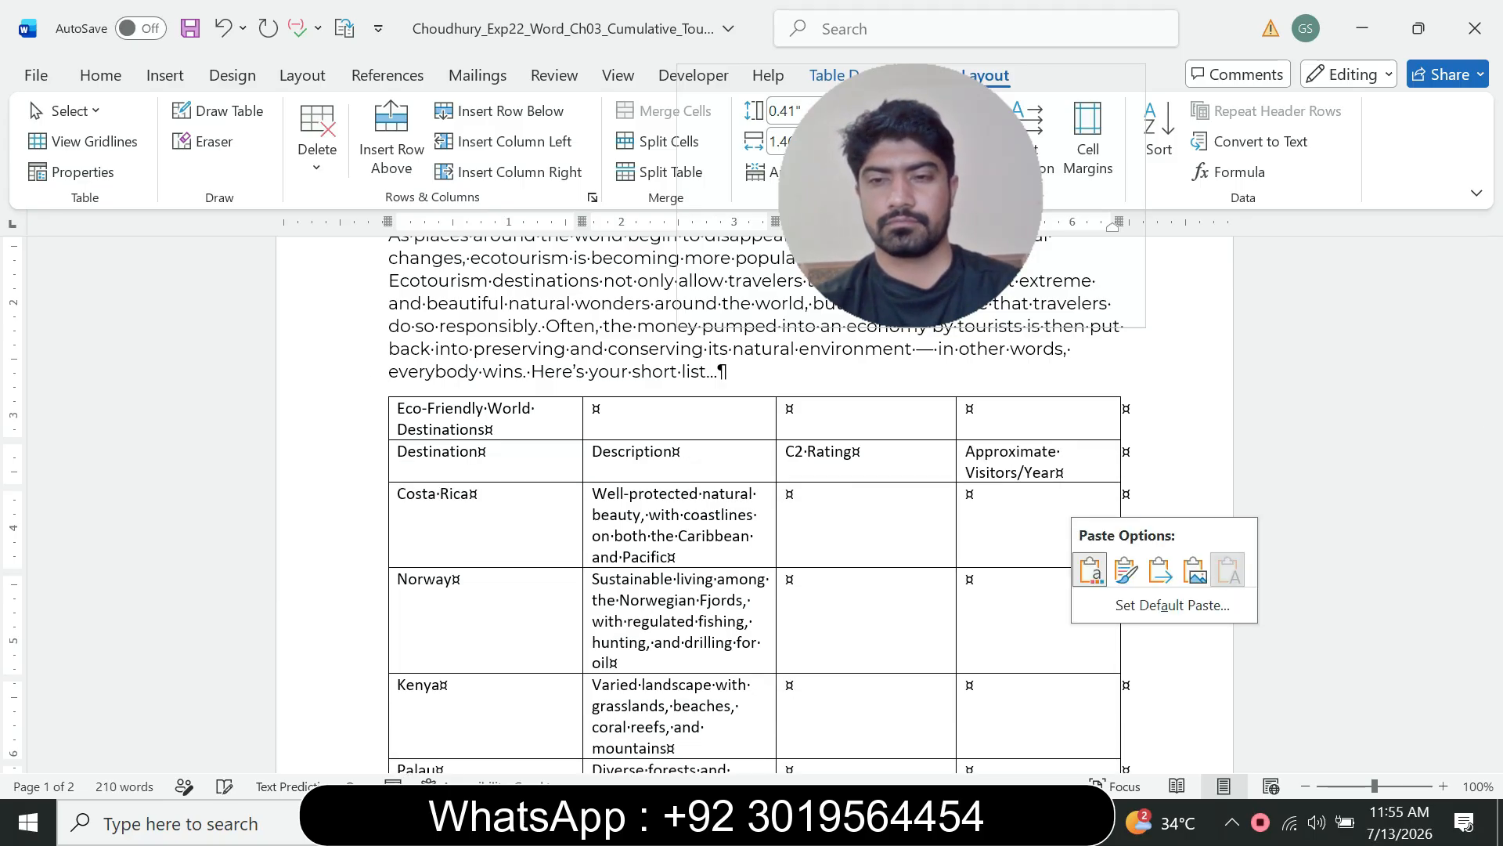
{"action": "left_click", "coordinate": [1228, 569]}
Step: Enter 8 as Costa Rica's C2 Rating in the first table
{"action": "mouse_move", "coordinate": [1010, 822]}
{"action": "left_click", "coordinate": [893, 704]}
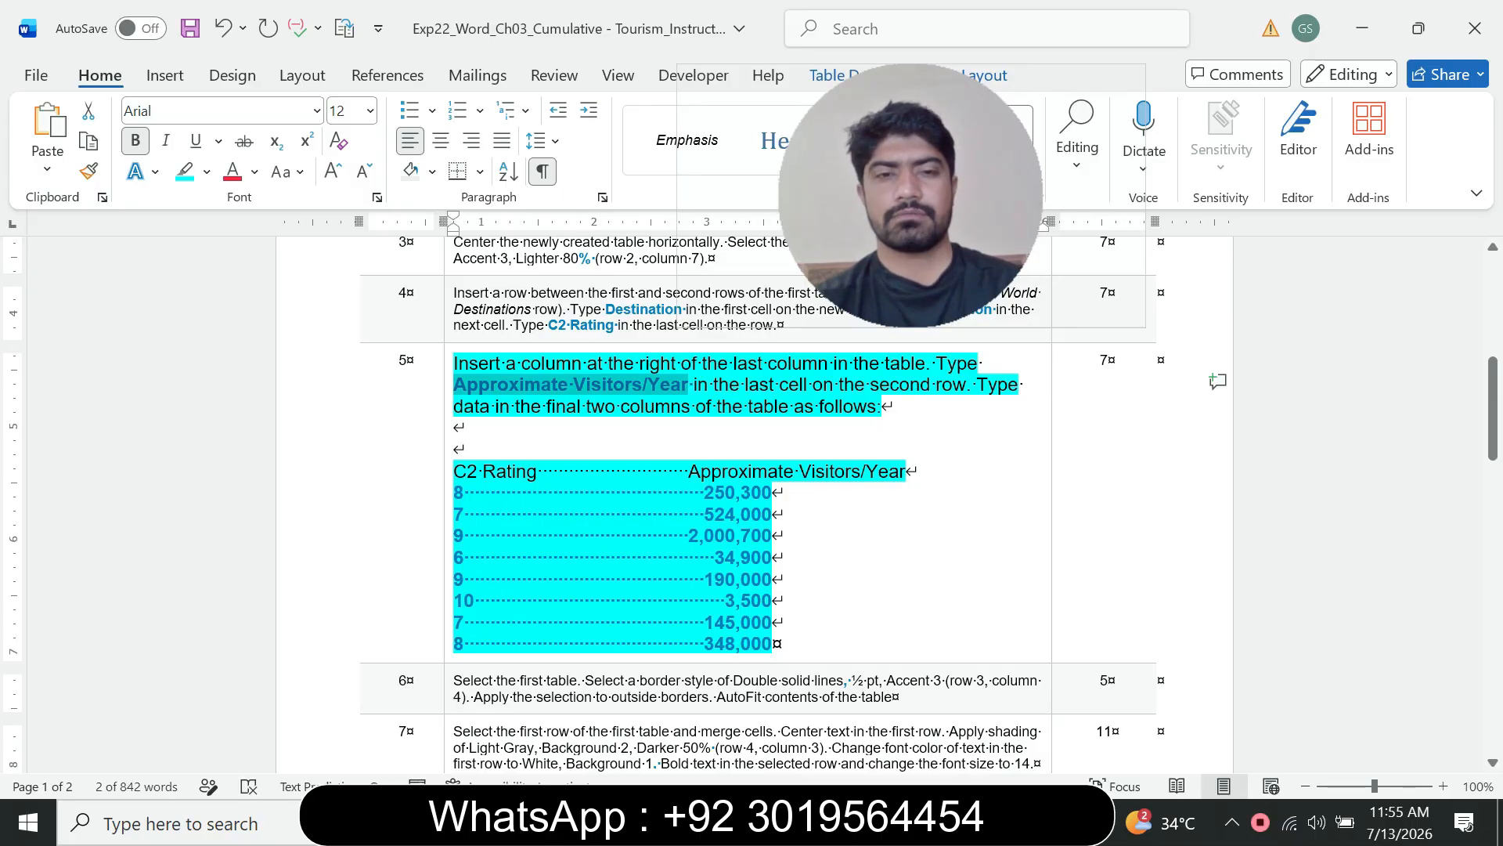
{"action": "left_click_drag", "start_coordinate": [596, 407], "coordinate": [725, 406]}
{"action": "left_click", "coordinate": [716, 429]}
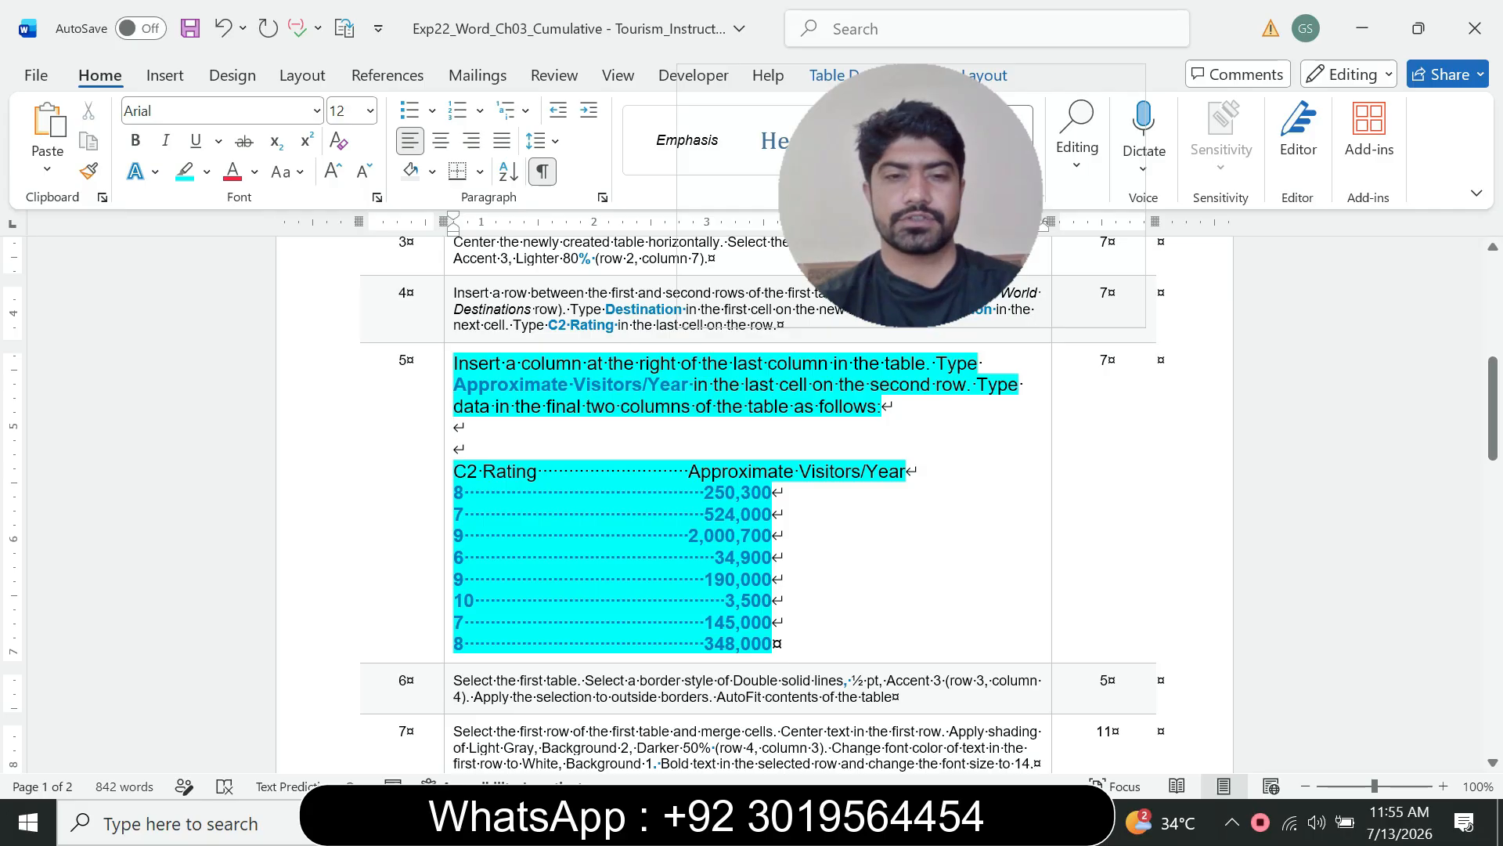
{"action": "mouse_move", "coordinate": [1010, 822]}
{"action": "left_click", "coordinate": [1088, 689]}
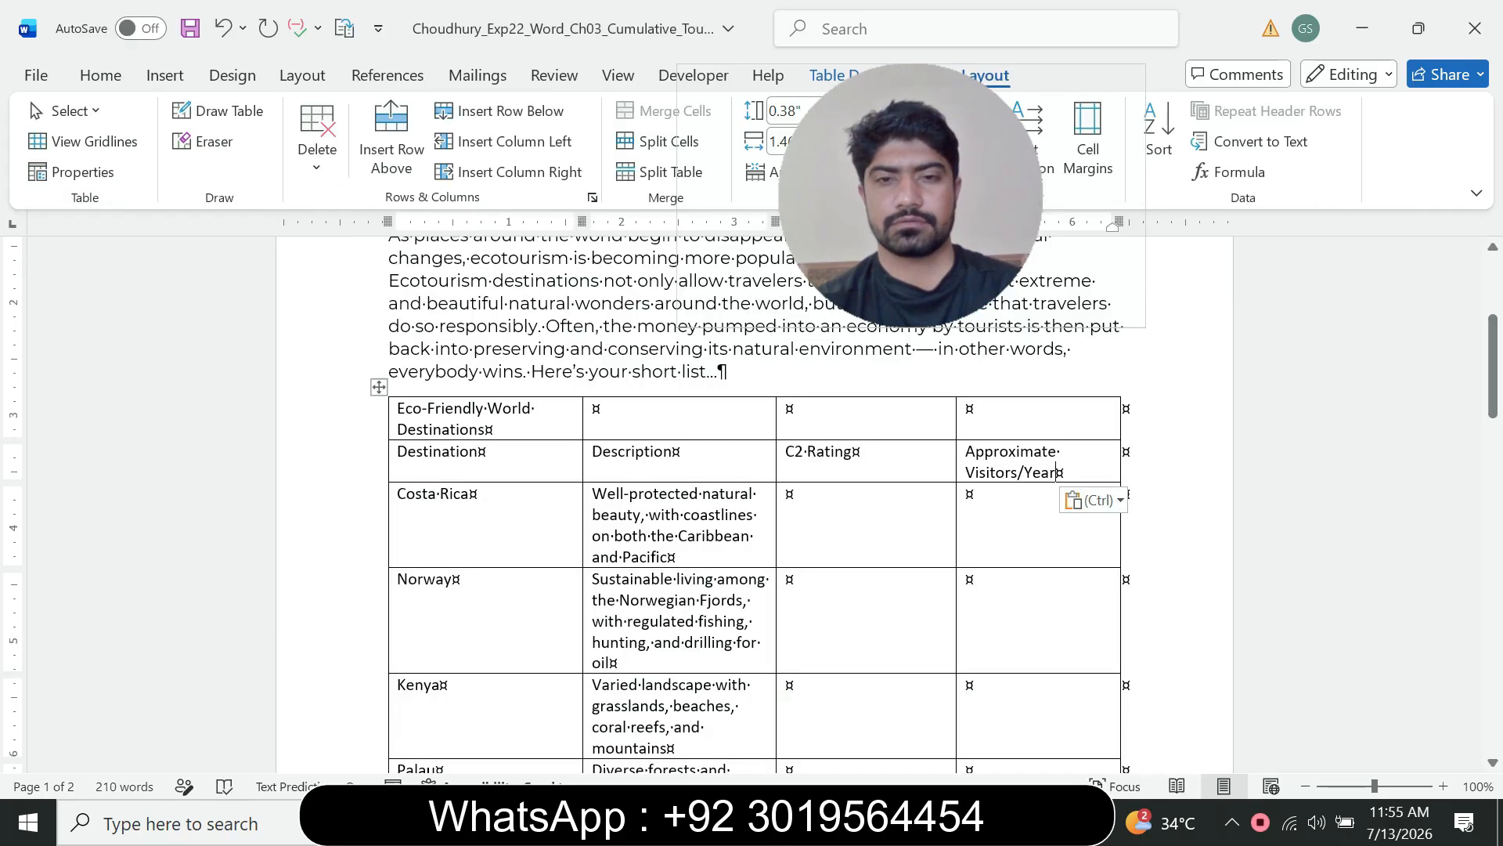
{"action": "left_click", "coordinate": [792, 495]}
{"action": "type", "text": "8"}
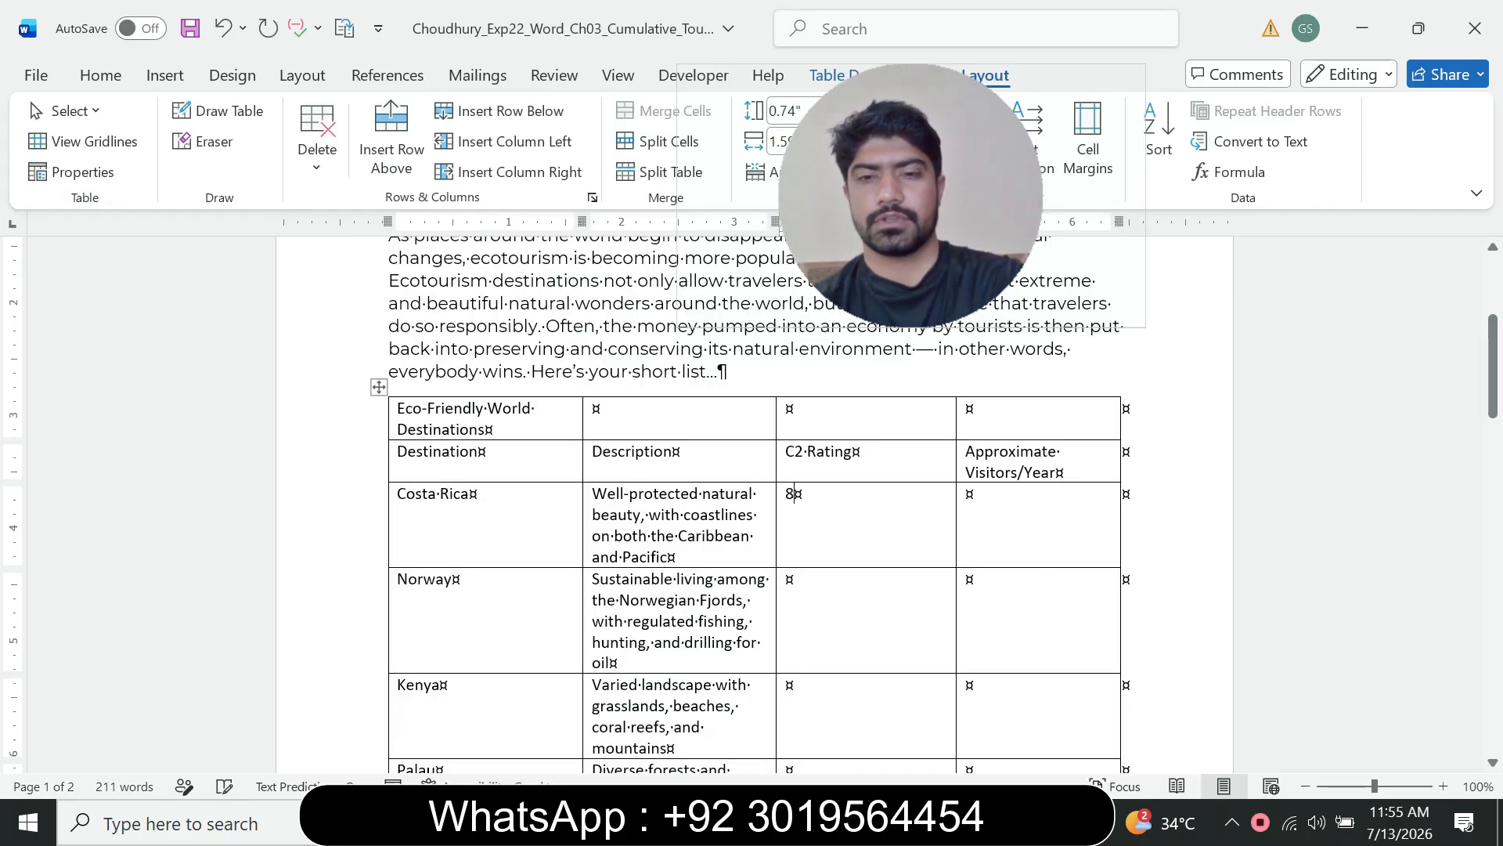
Step: Enter 7 as Norway's C2 Rating
{"action": "mouse_move", "coordinate": [1010, 822]}
{"action": "left_click", "coordinate": [893, 720]}
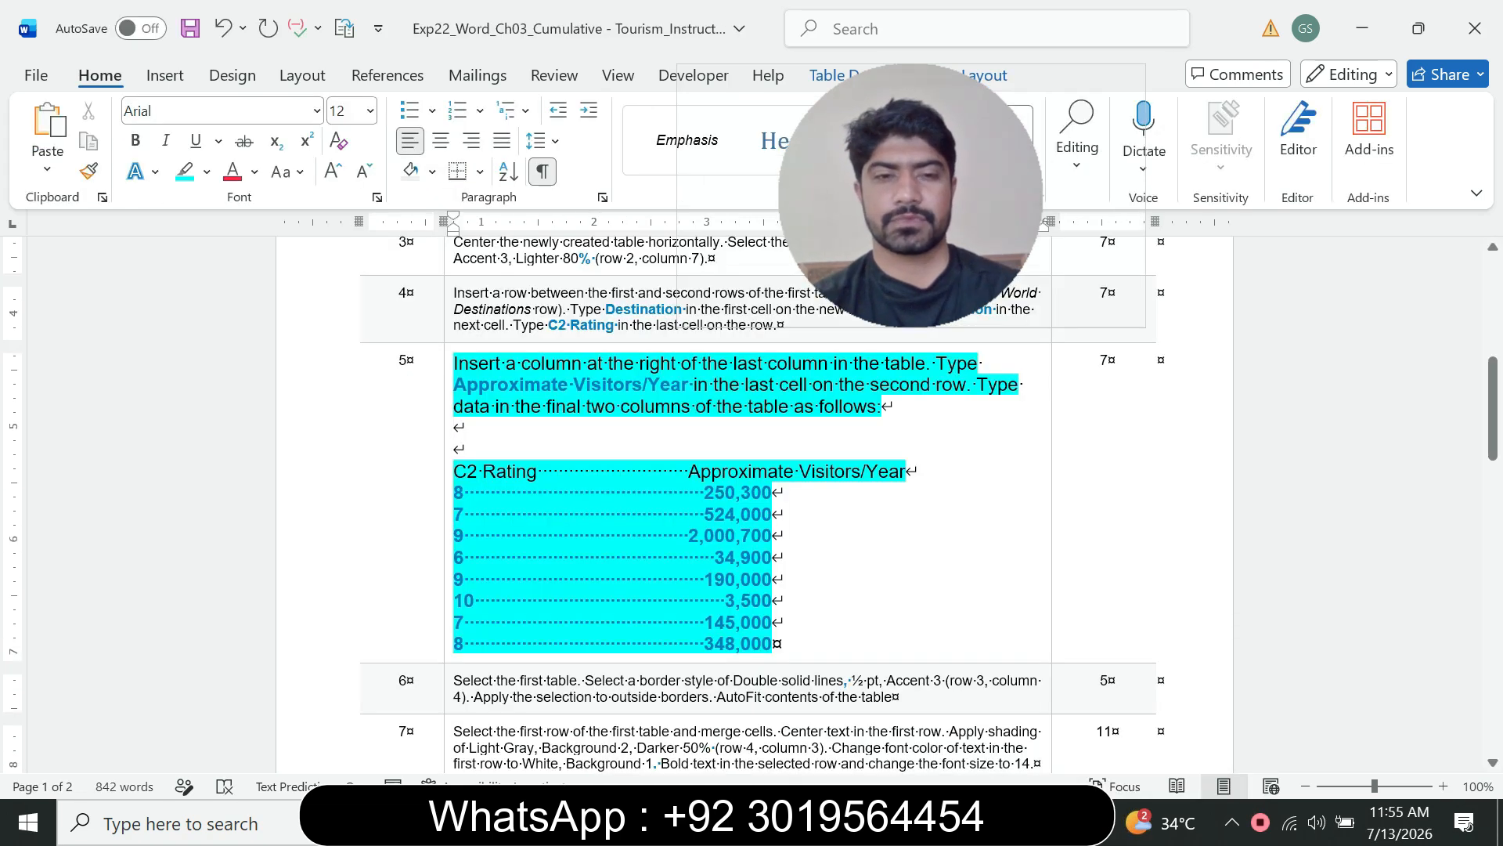
{"action": "left_click", "coordinate": [1253, 720]}
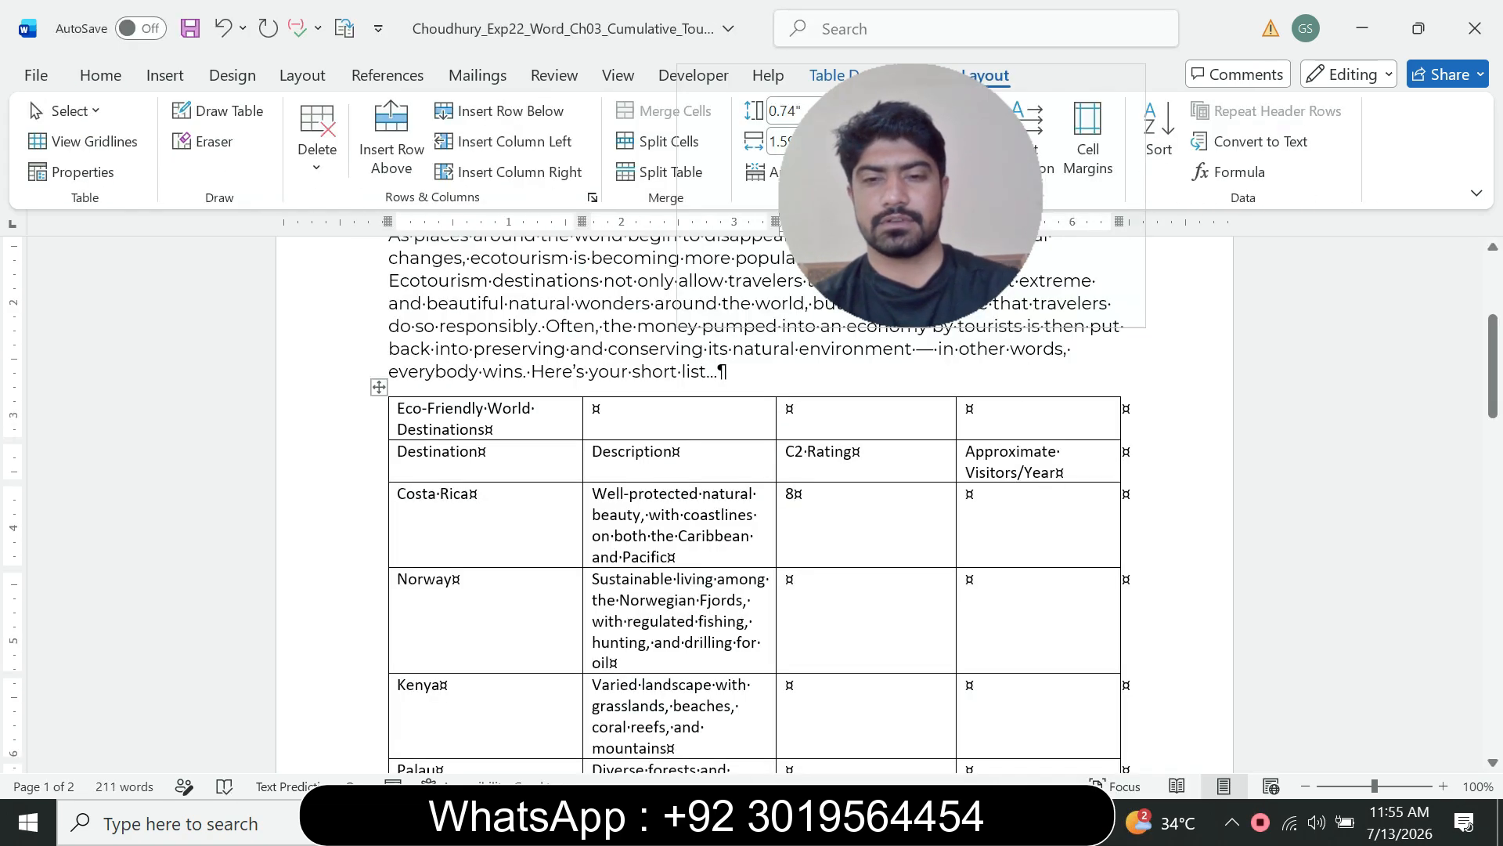
{"action": "type", "text": "7"}
Step: Copy 250,300 from the instruction and paste it as plain text into Costa Rica's Approximate Visitors/Year cell
{"action": "left_click", "coordinate": [1011, 822]}
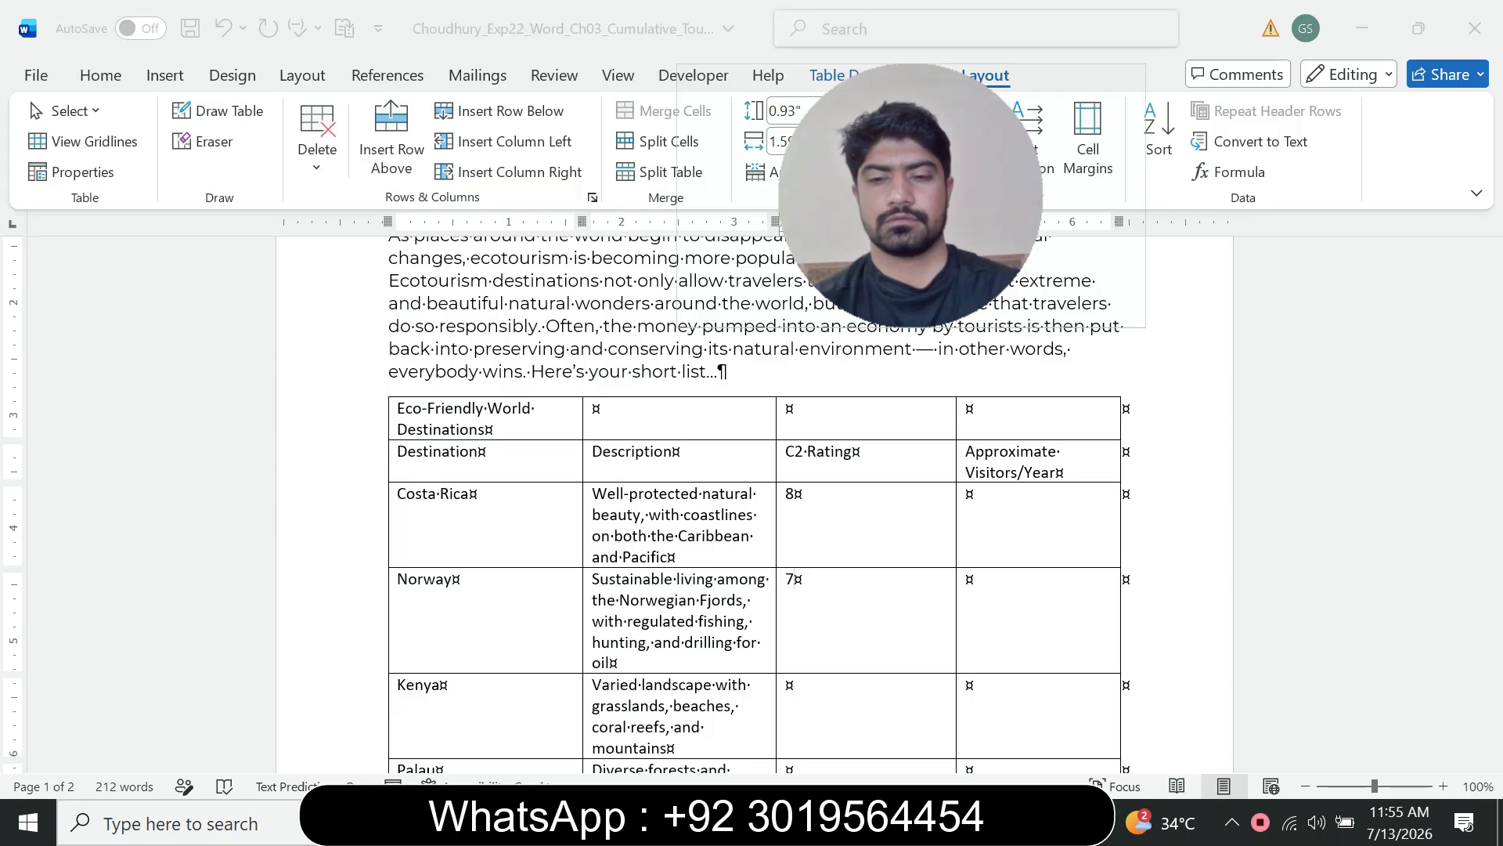
{"action": "left_click", "coordinate": [885, 721]}
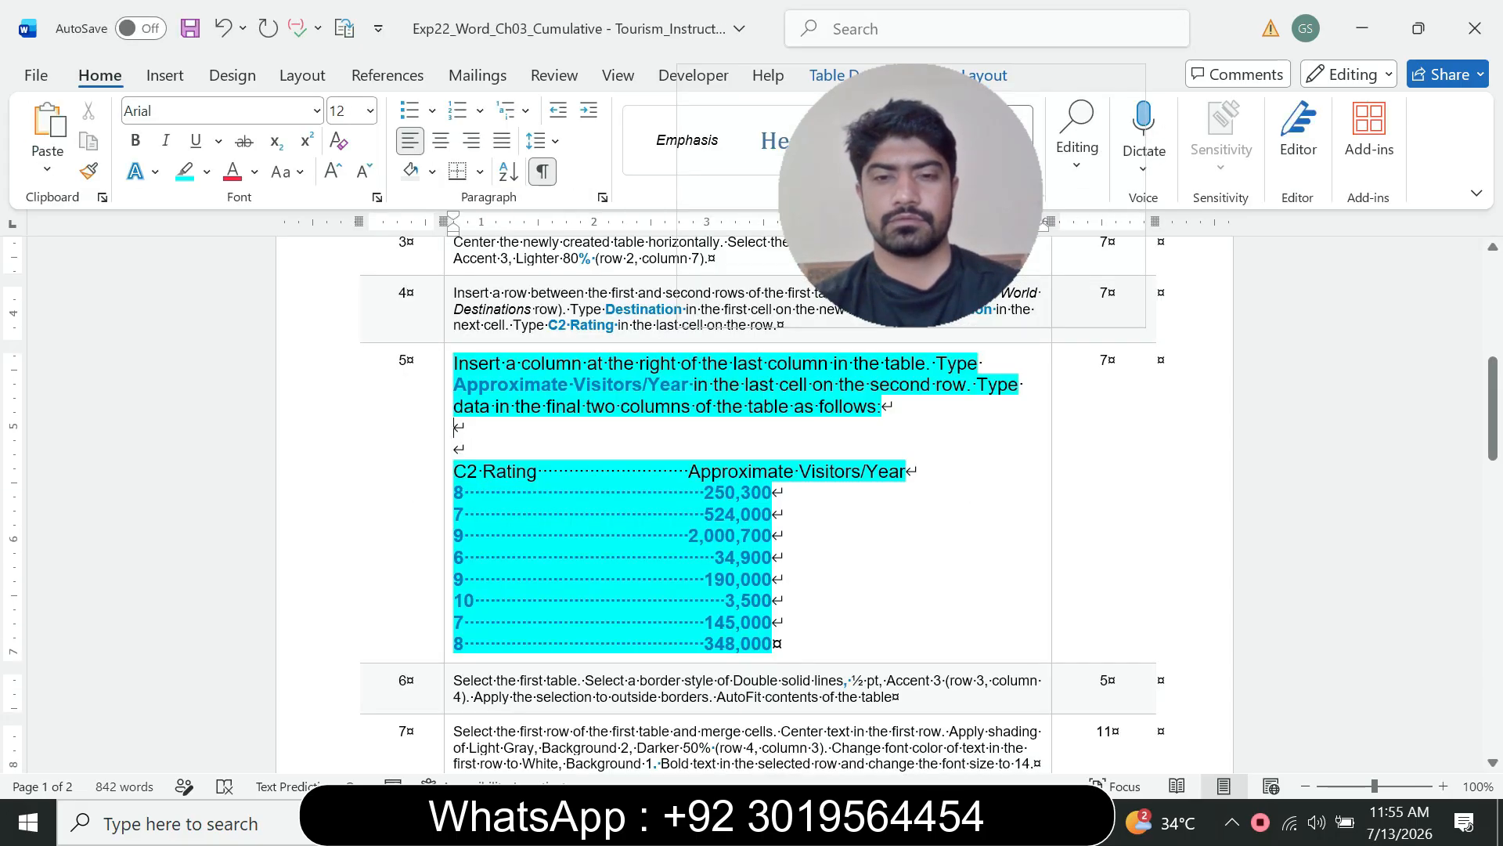
{"action": "left_click_drag", "start_coordinate": [704, 491], "coordinate": [772, 493]}
{"action": "key", "text": "ctrl+c"}
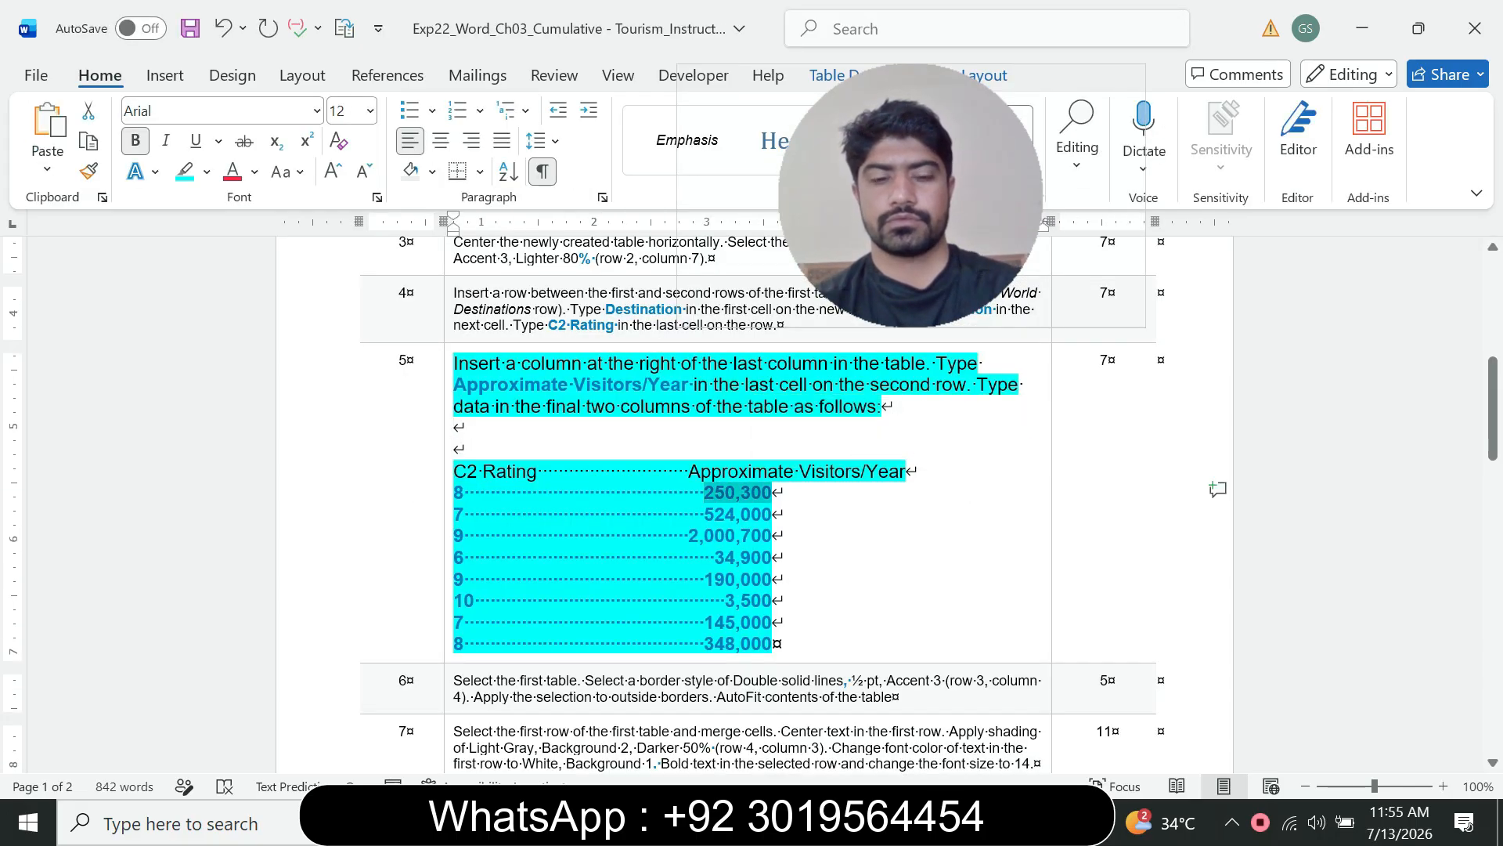
{"action": "left_click", "coordinate": [1011, 822]}
{"action": "left_click", "coordinate": [1117, 715]}
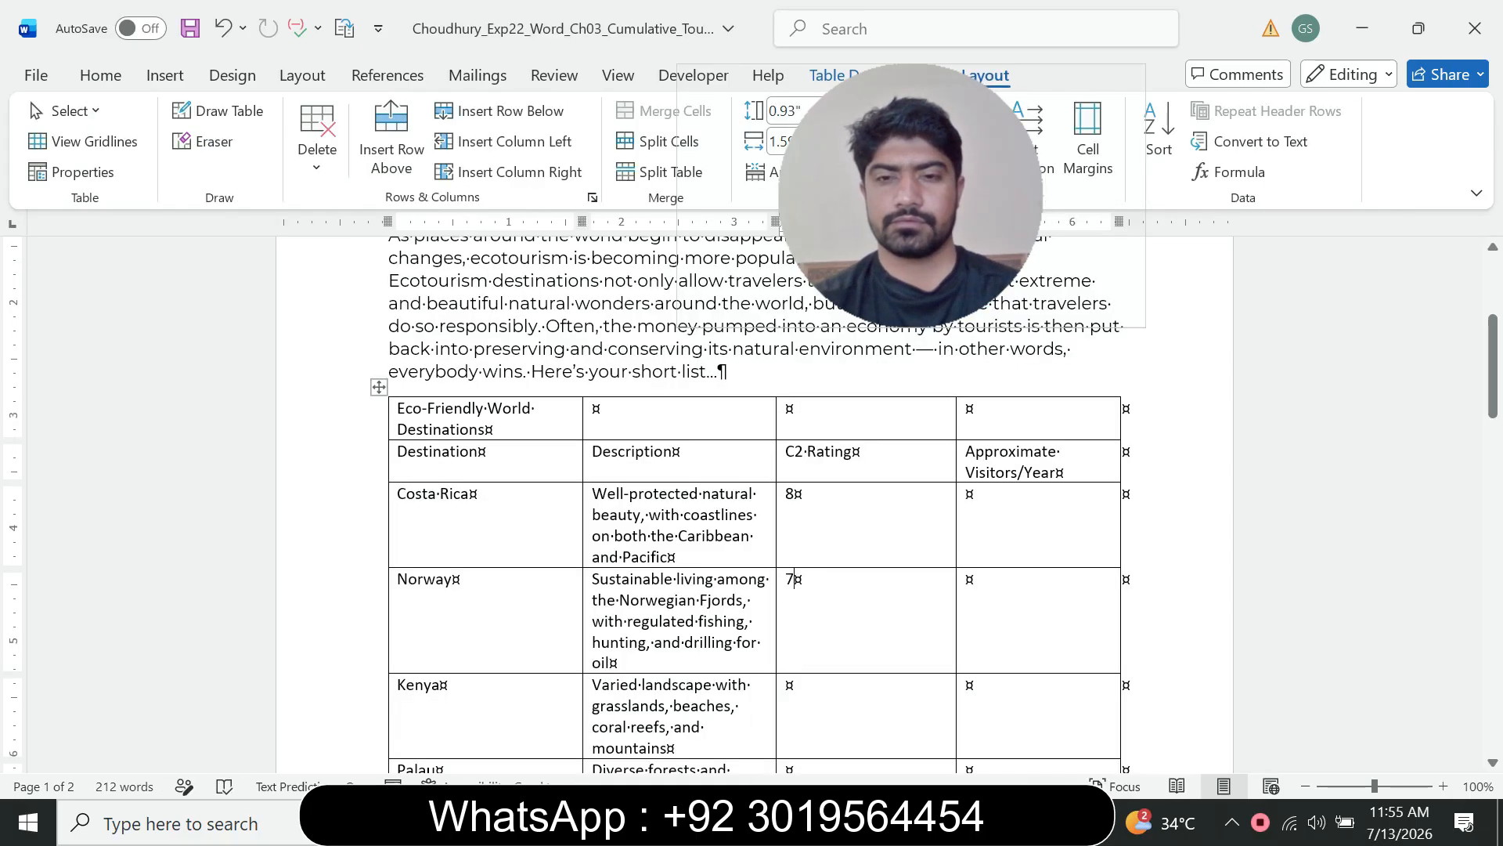
{"action": "left_click", "coordinate": [988, 500]}
{"action": "key", "text": "ctrl+v"}
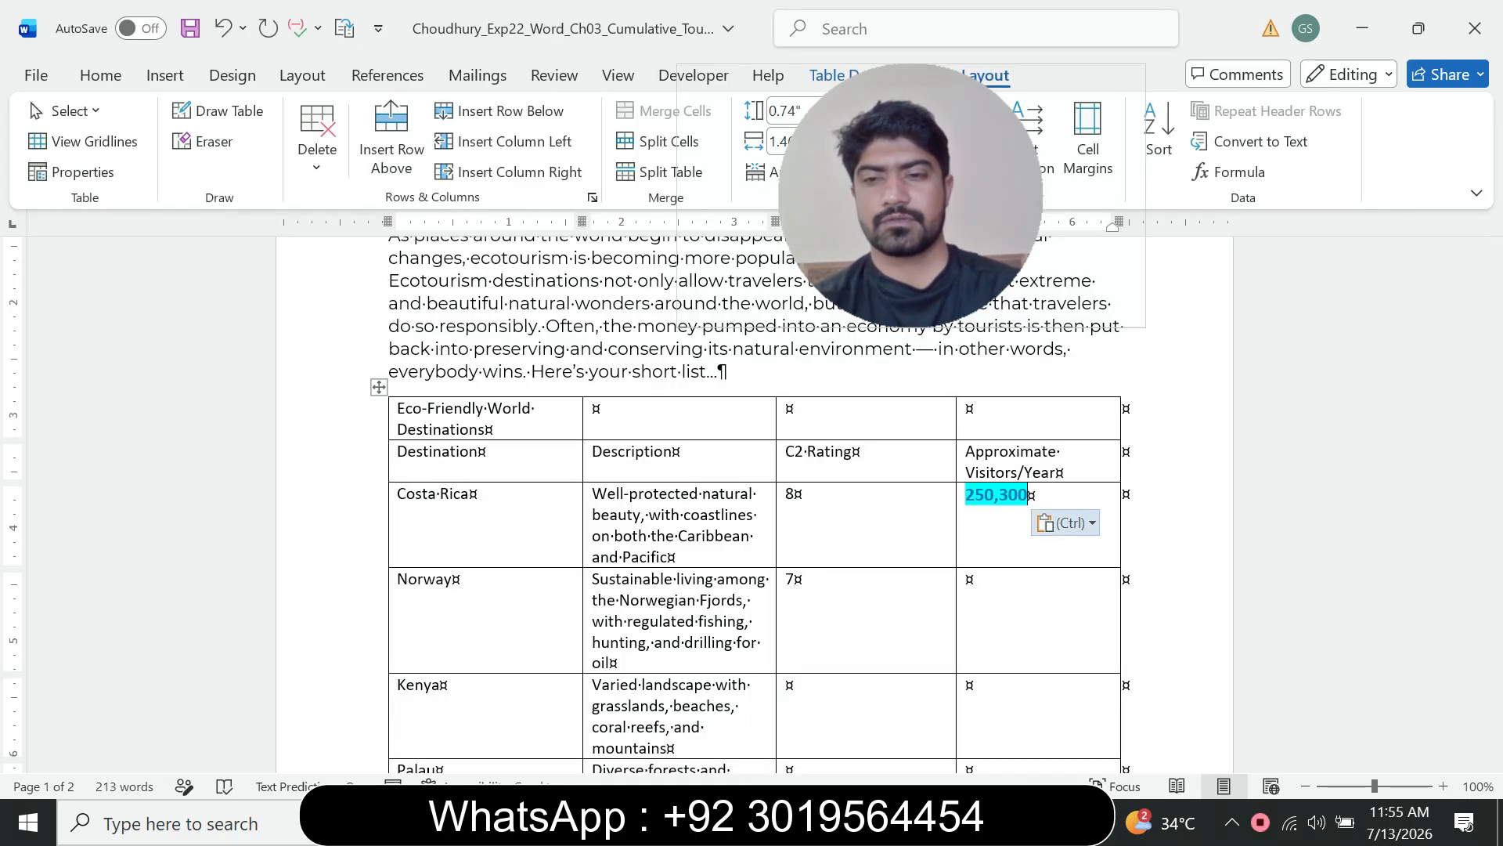
{"action": "left_click", "coordinate": [1065, 523]}
{"action": "left_click", "coordinate": [1188, 588]}
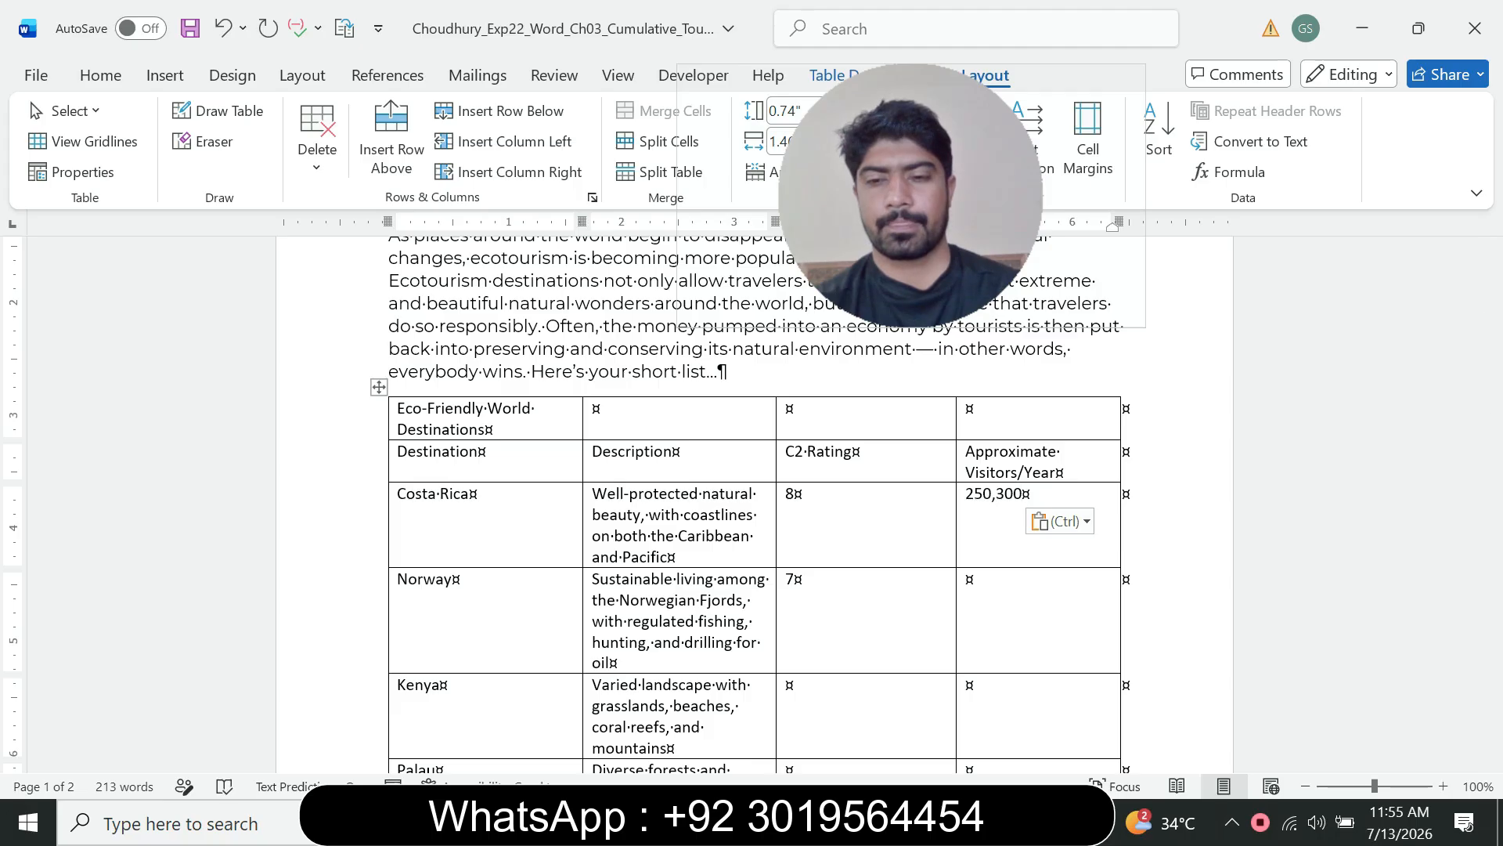
Step: Copy 524,000 from the instruction and paste it as plain text into Norway's Approximate Visitors/Year cell
{"action": "mouse_move", "coordinate": [1011, 822]}
{"action": "left_click", "coordinate": [885, 717]}
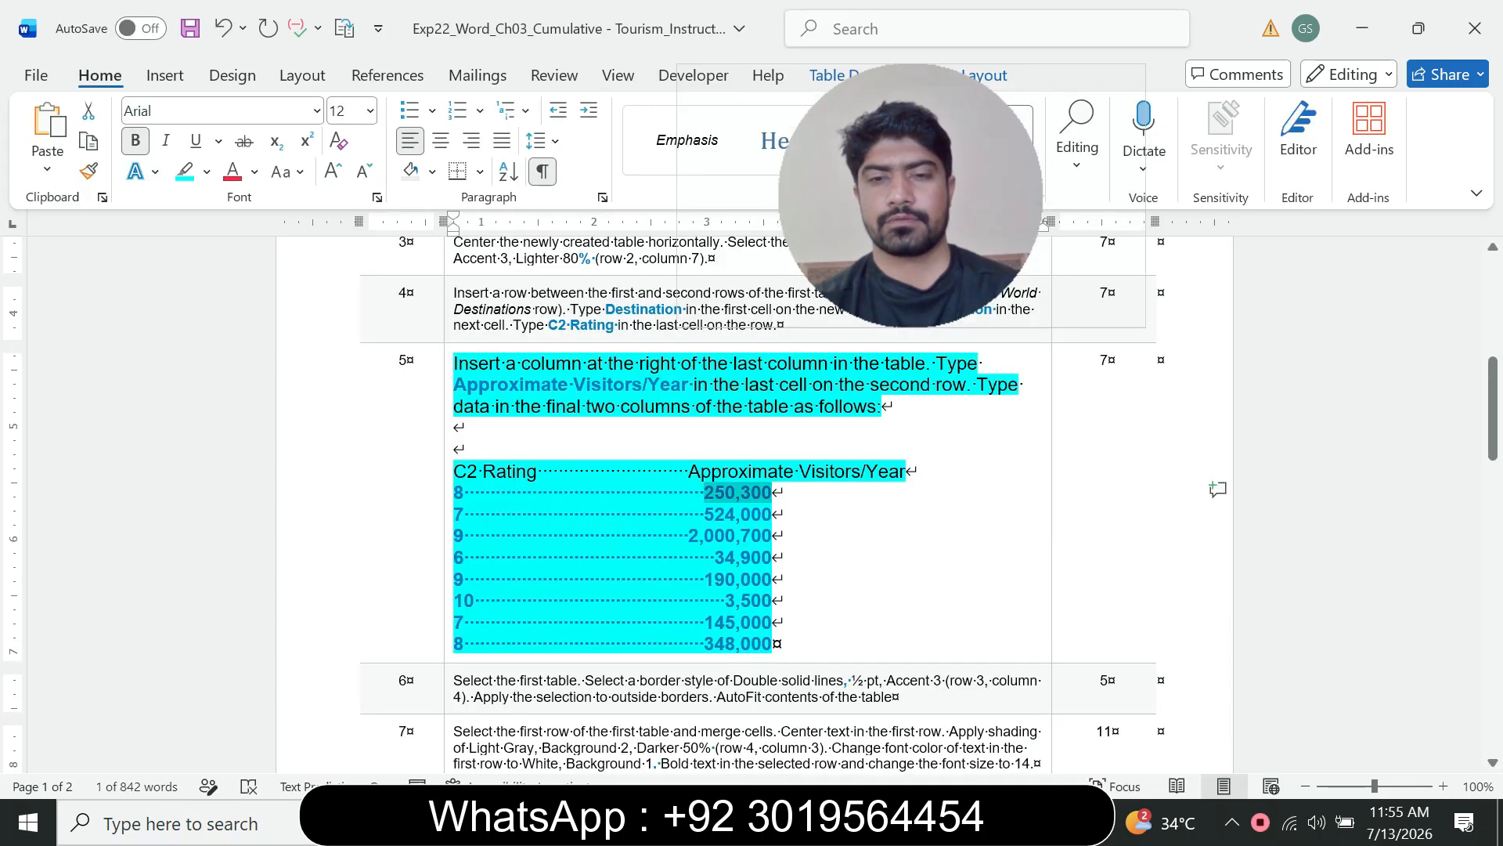
{"action": "left_click_drag", "start_coordinate": [704, 514], "coordinate": [772, 514]}
{"action": "key", "text": "ctrl+c"}
{"action": "mouse_move", "coordinate": [1011, 822]}
{"action": "left_click", "coordinate": [1127, 681]}
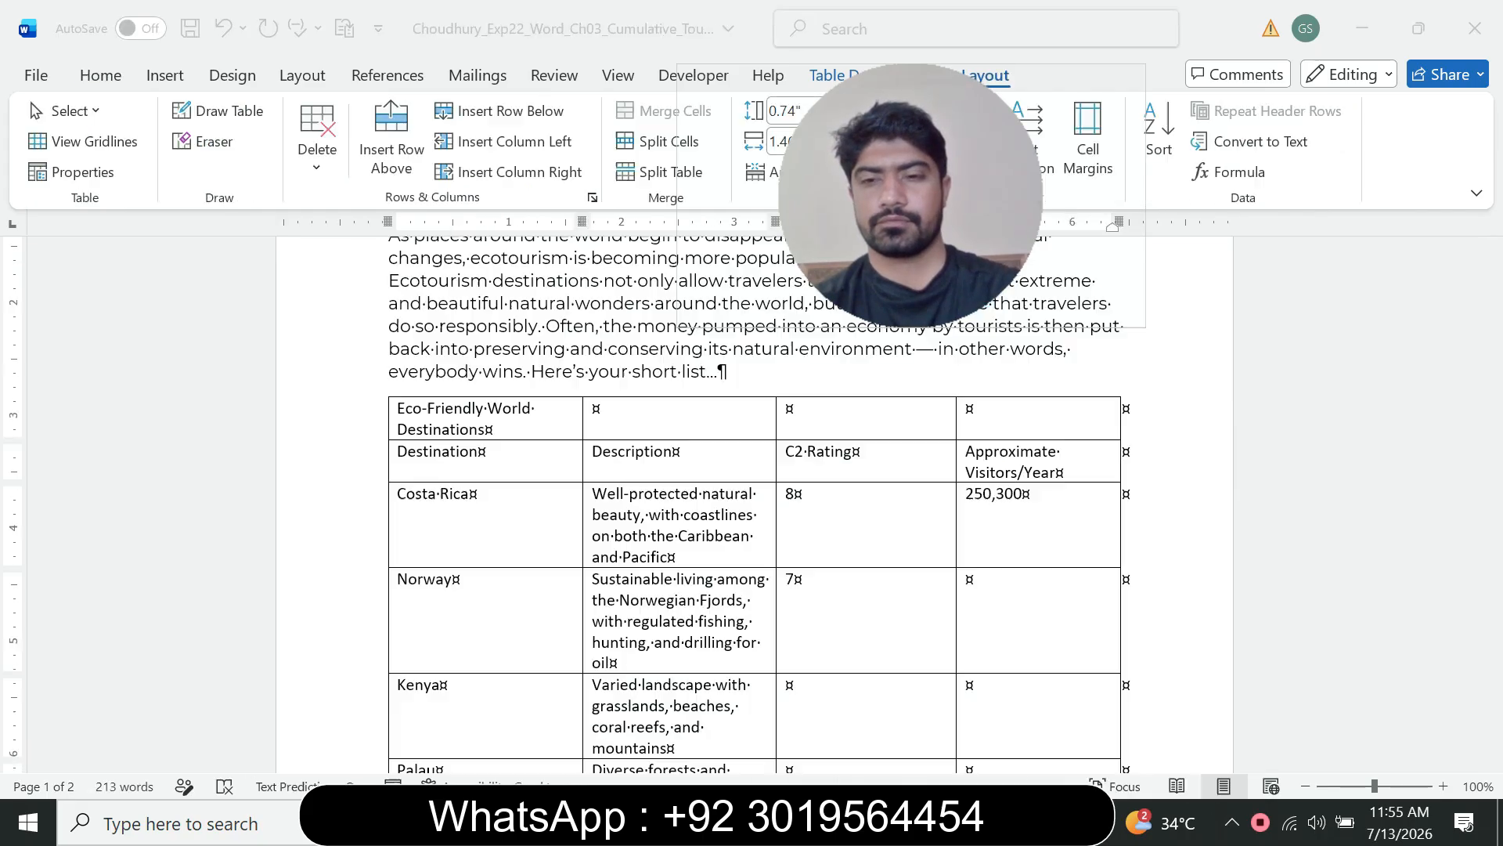
{"action": "key", "text": "ctrl+v"}
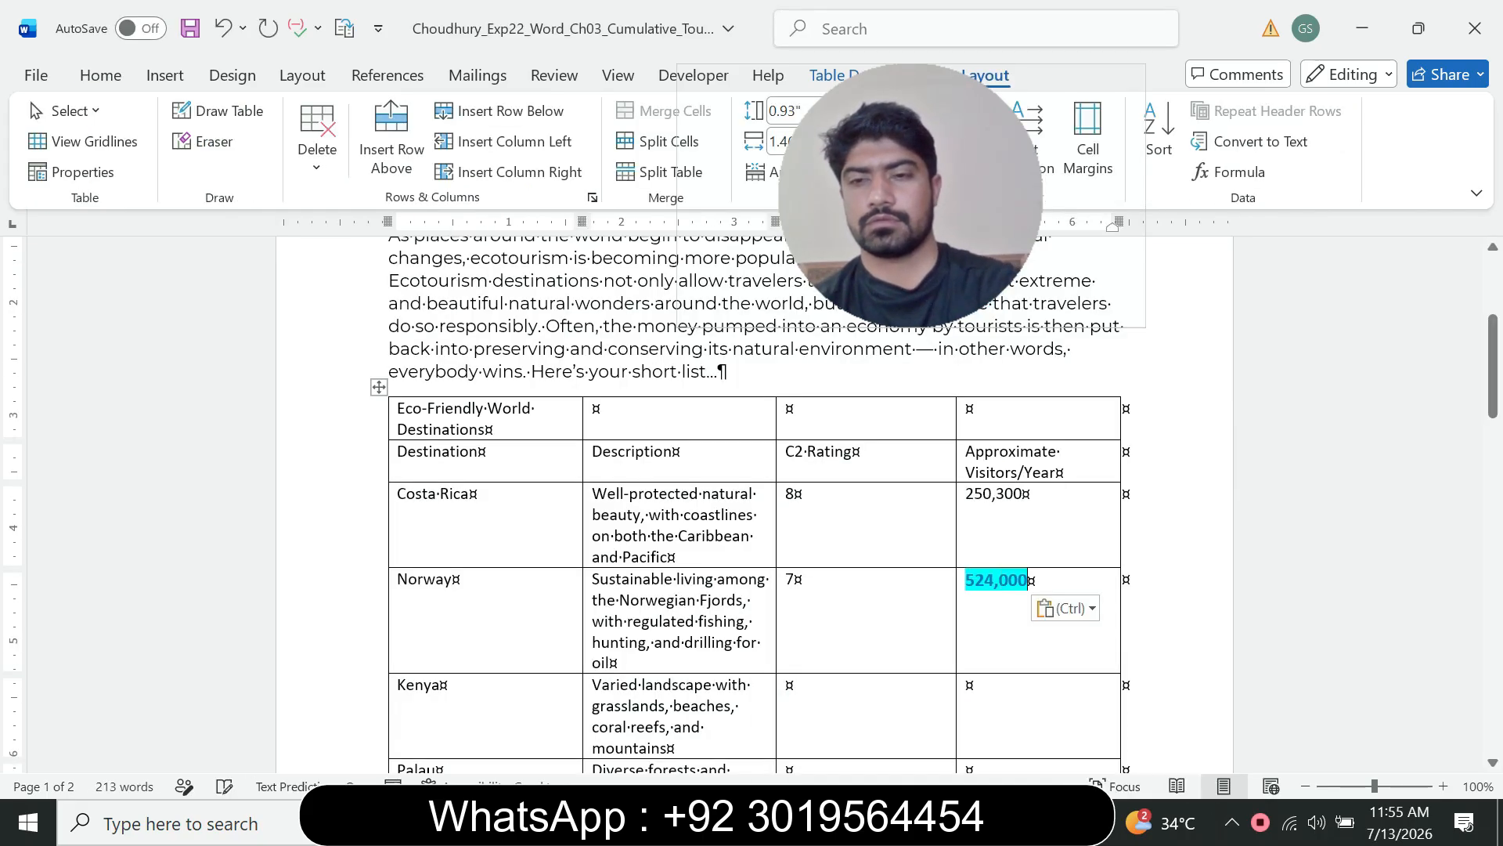
{"action": "left_click", "coordinate": [1065, 608]}
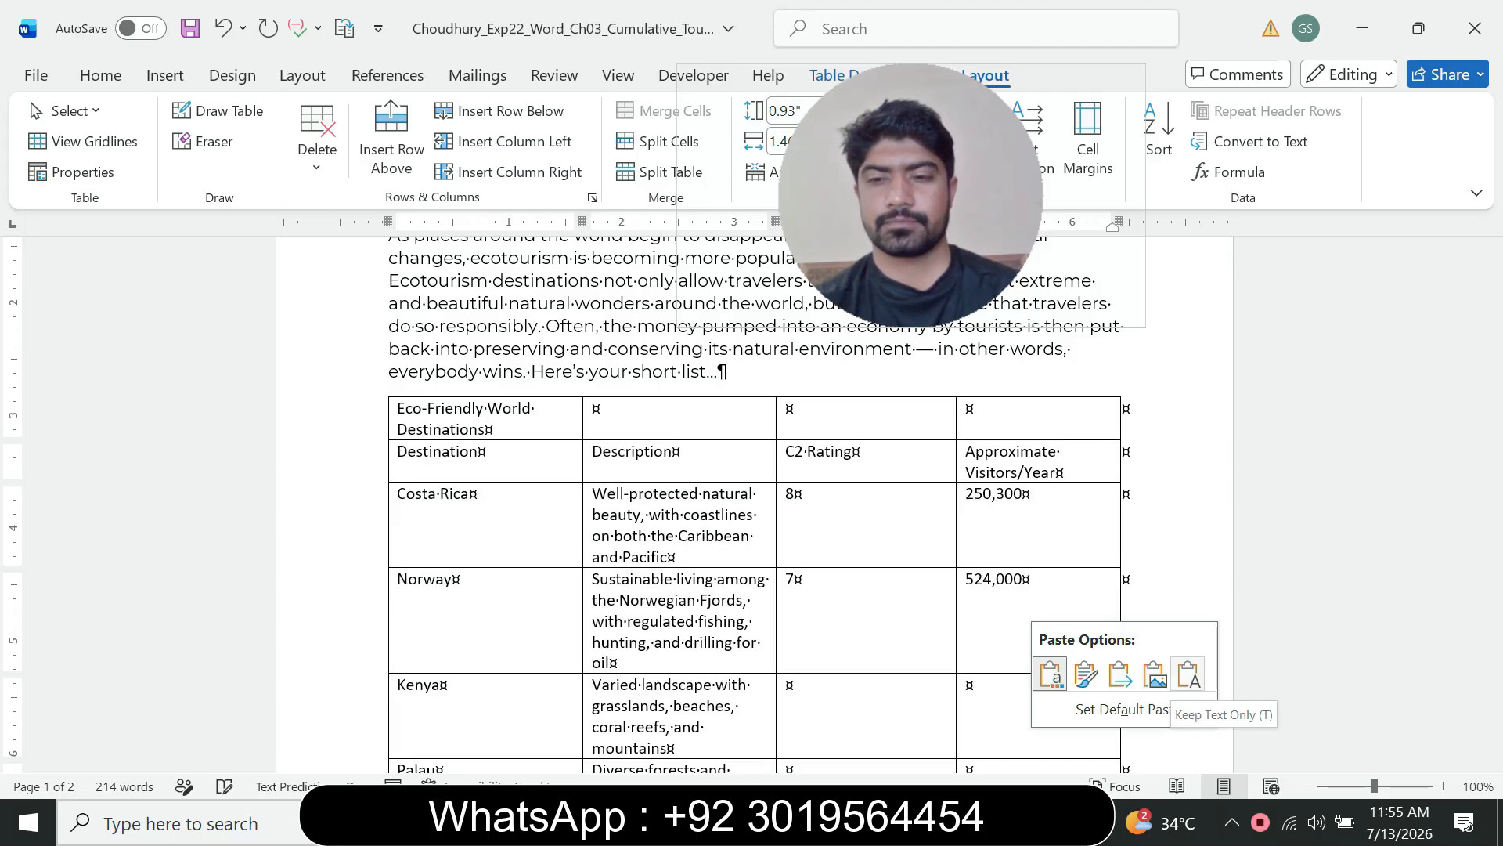
{"action": "left_click", "coordinate": [1189, 674]}
Step: Enter 9 as Kenya's C2 Rating and paste 2,000,700 as plain text into its Approximate Visitors/Year cell
{"action": "left_click", "coordinate": [1011, 823]}
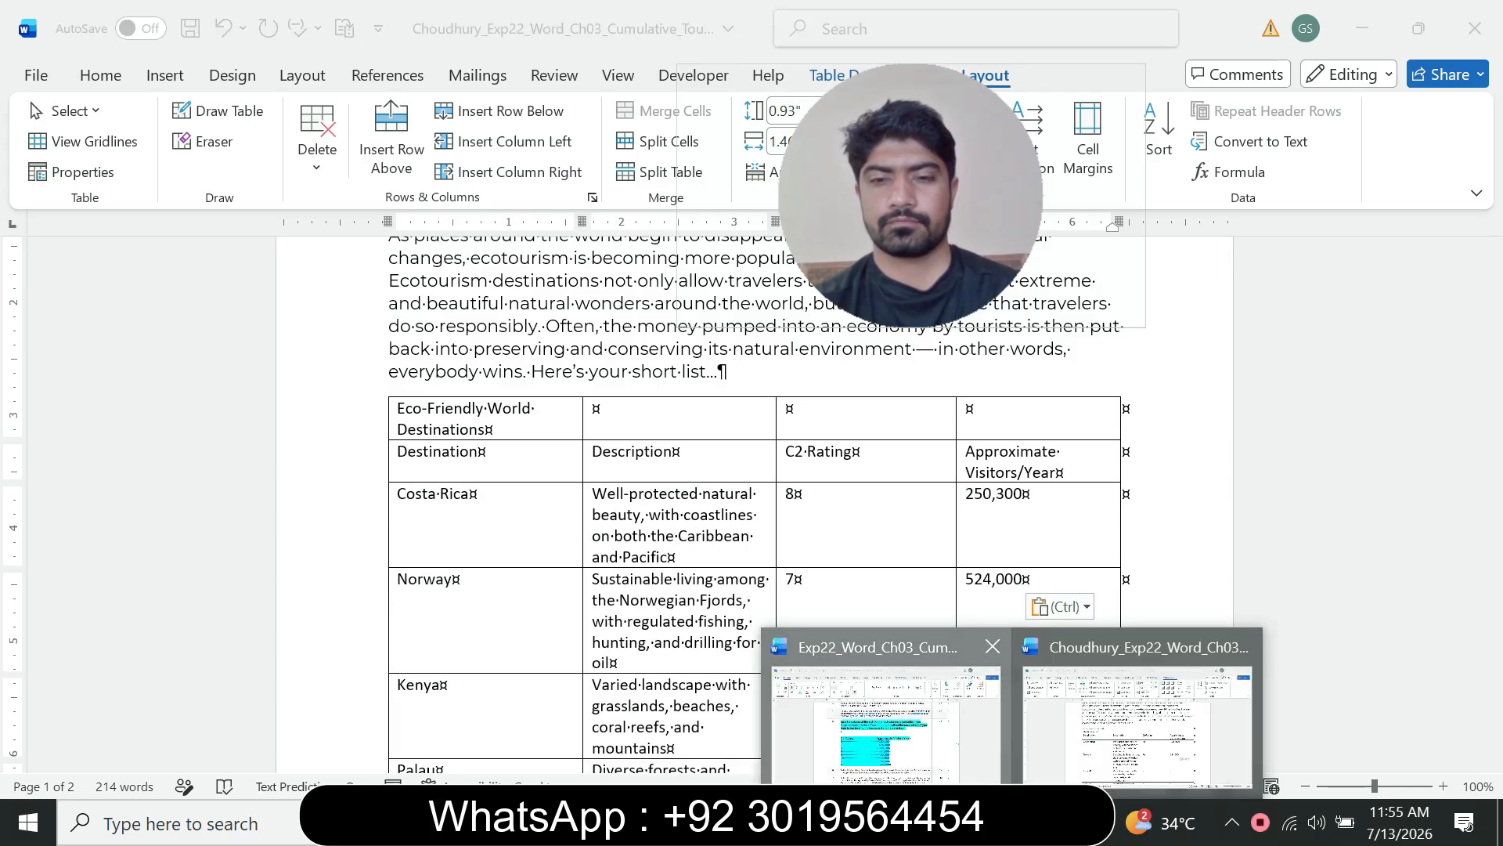
{"action": "left_click", "coordinate": [889, 724]}
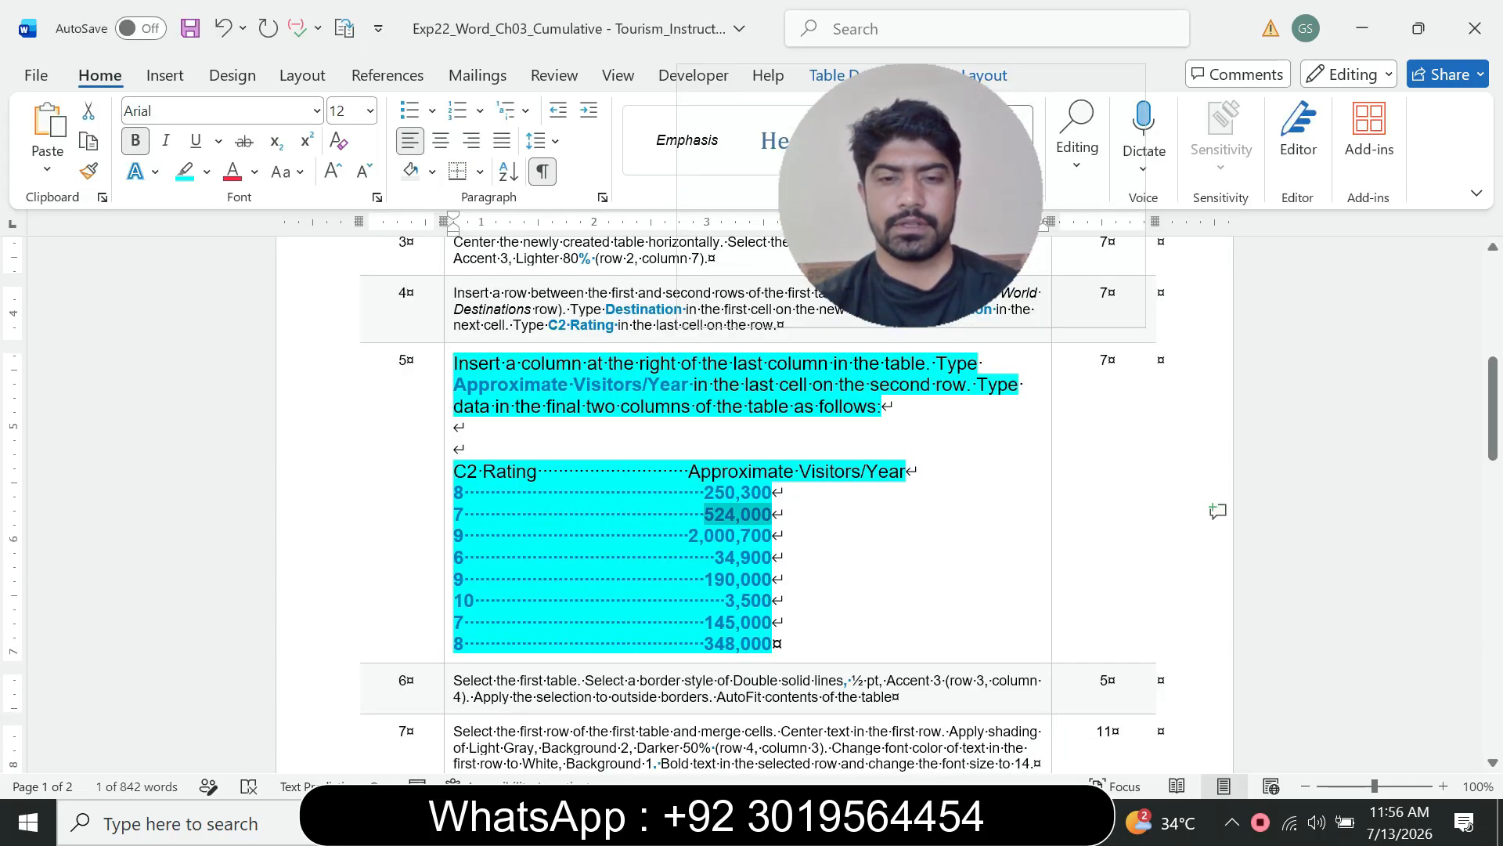
{"action": "left_click_drag", "start_coordinate": [699, 535], "coordinate": [772, 536]}
{"action": "left_click", "coordinate": [703, 535]}
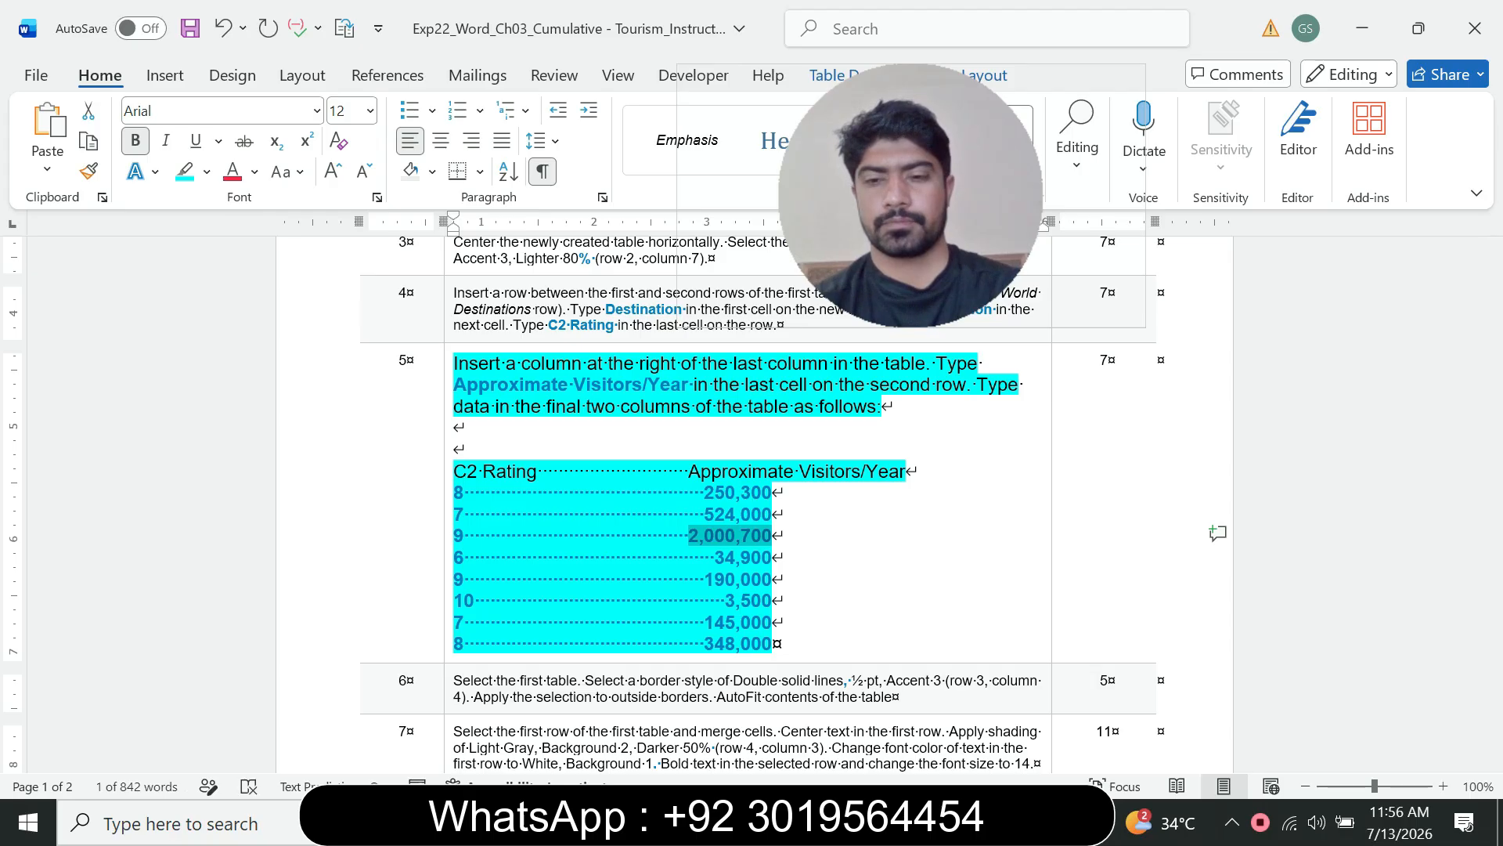
{"action": "left_click", "coordinate": [783, 822]}
{"action": "left_click", "coordinate": [1136, 713]}
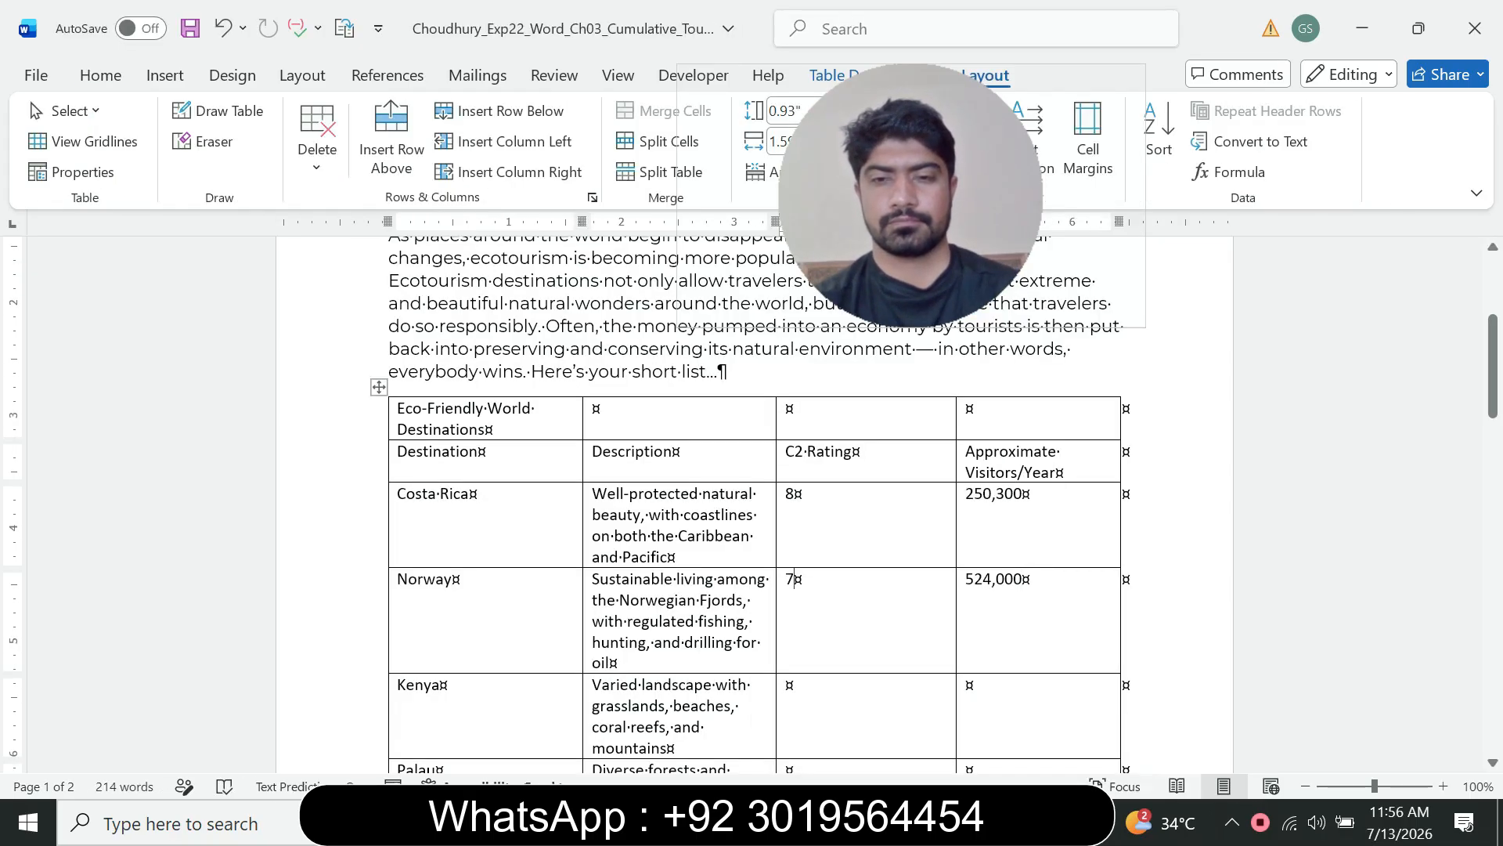
{"action": "type", "text": "9"}
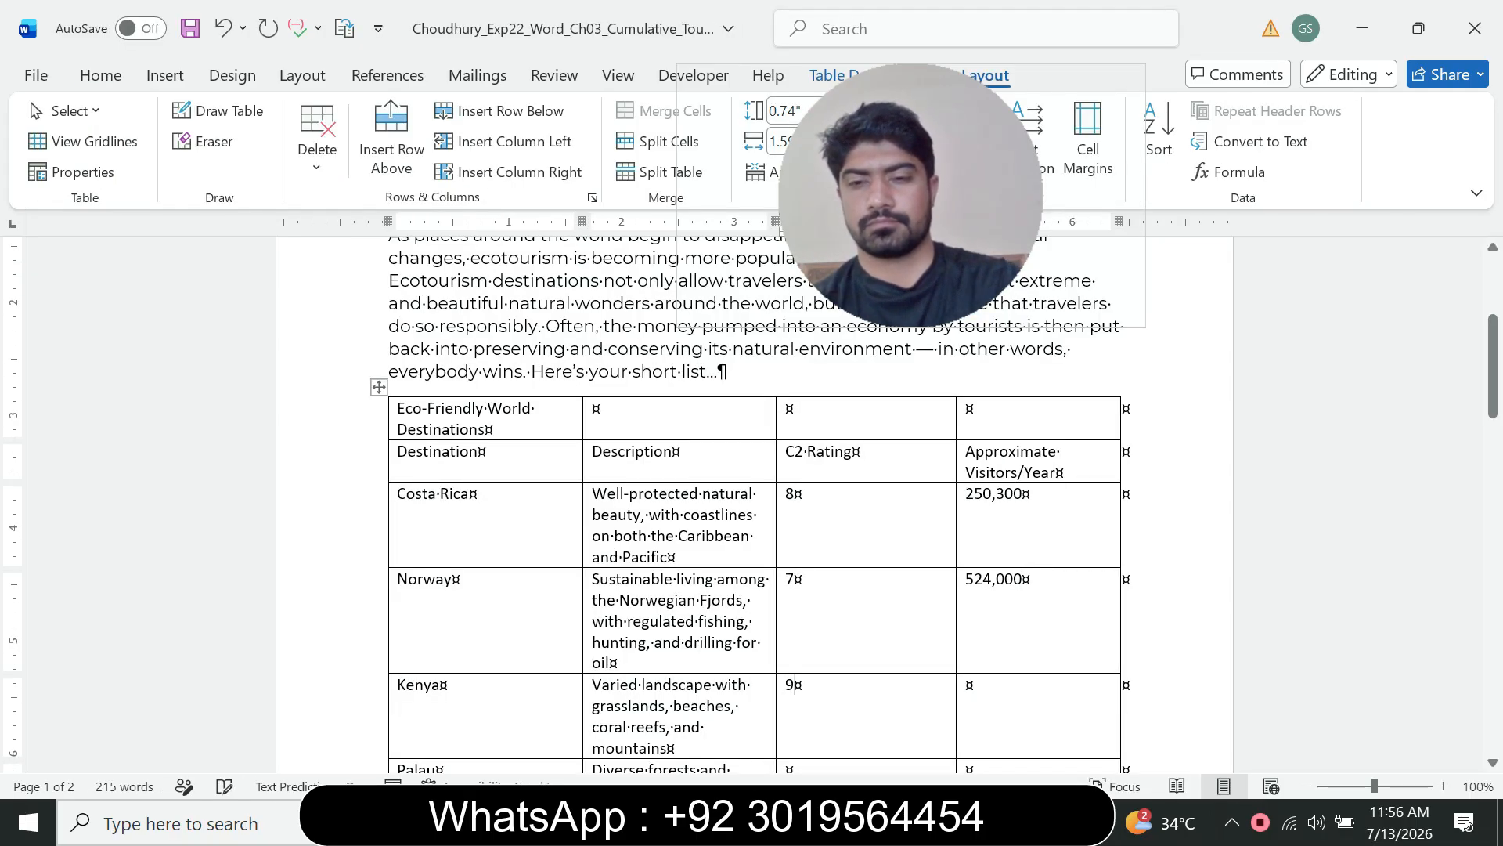
{"action": "key", "text": "Tab"}
{"action": "key", "text": "ctrl+v"}
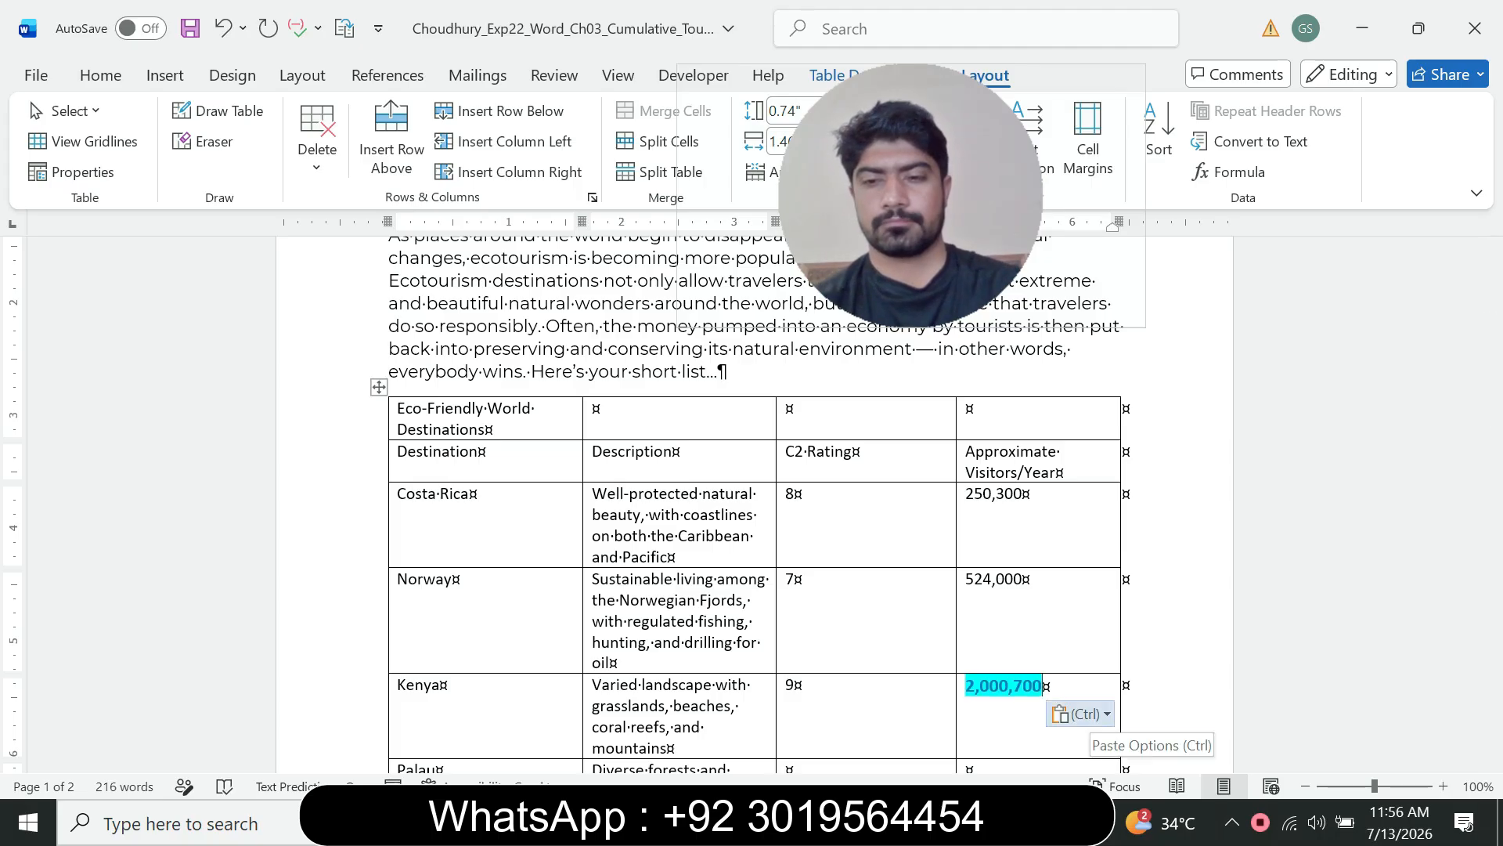
{"action": "left_click", "coordinate": [1085, 714]}
{"action": "left_click", "coordinate": [1204, 647]}
{"action": "scroll", "coordinate": [1203, 647], "scroll_direction": "down", "scroll_amount": 4}
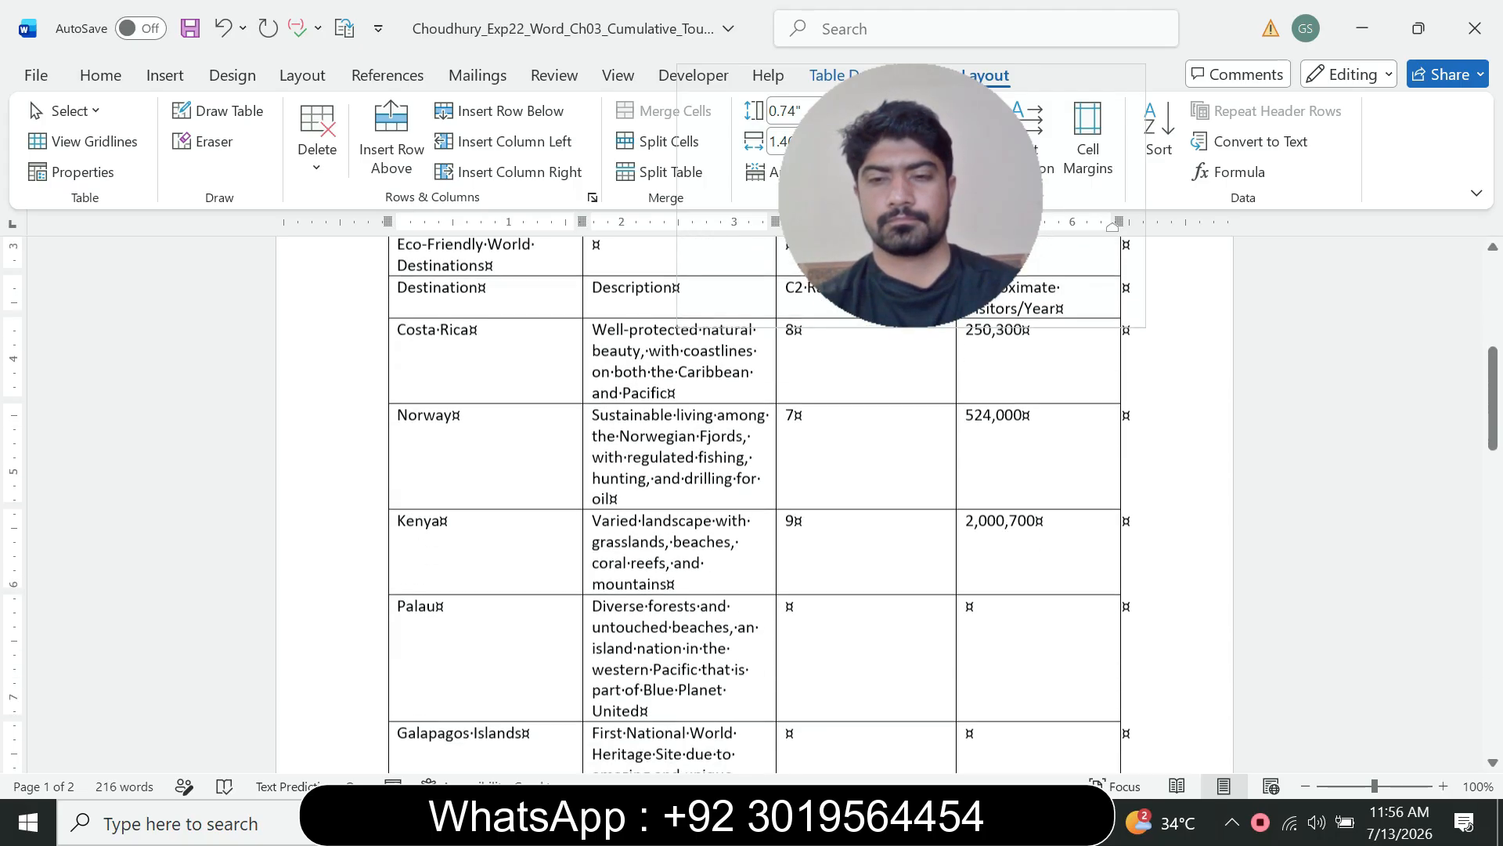
Step: Enter 6 as Palau's C2 Rating and paste 34,900 as plain text into its Approximate Visitors/Year cell
{"action": "left_click", "coordinate": [1015, 822]}
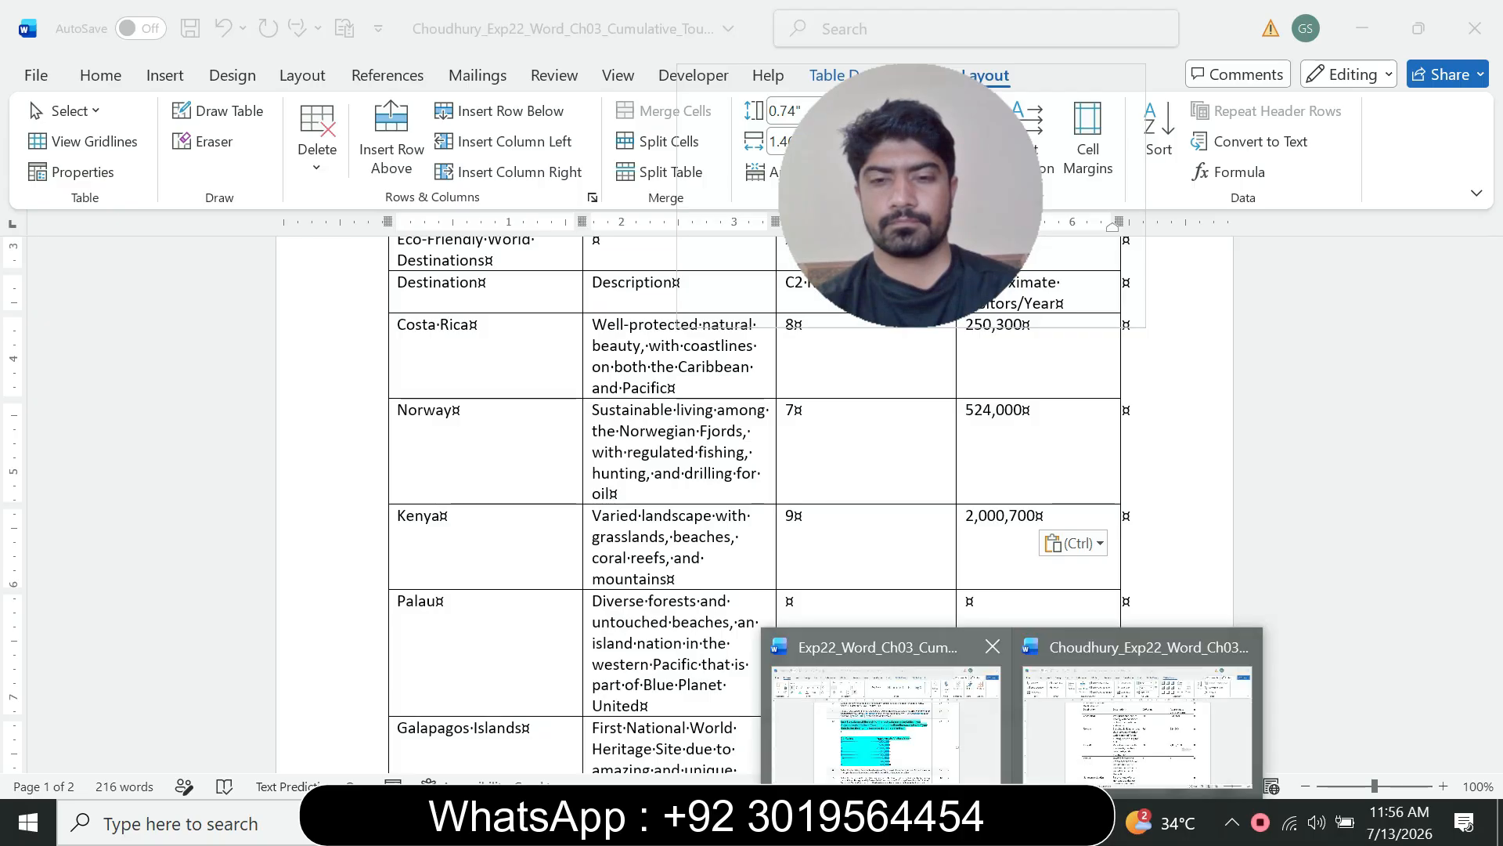
{"action": "left_click", "coordinate": [885, 714]}
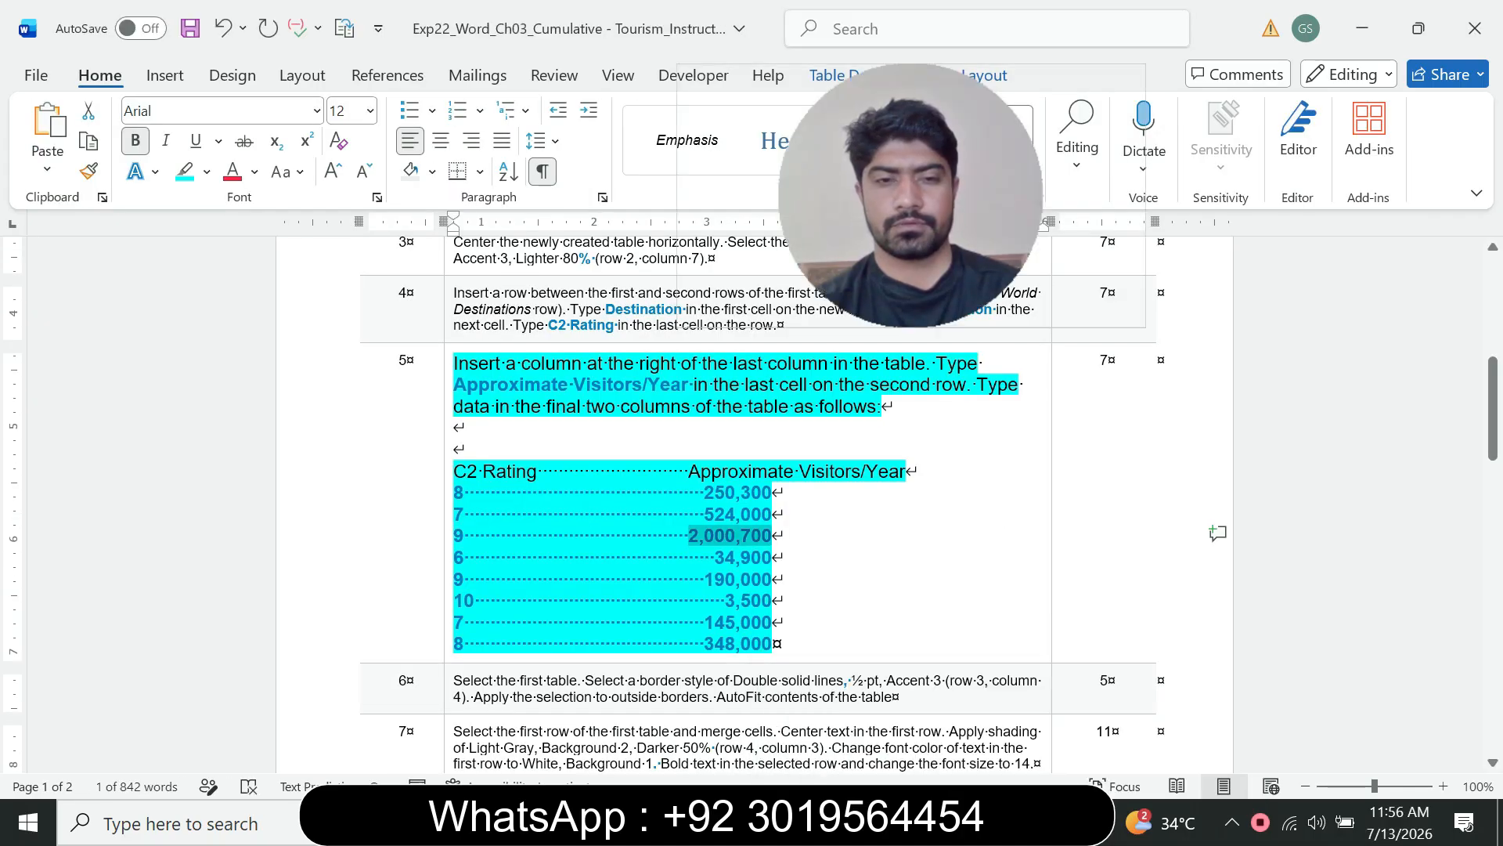
{"action": "left_click_drag", "start_coordinate": [715, 557], "coordinate": [772, 557]}
{"action": "key", "text": "ctrl+c"}
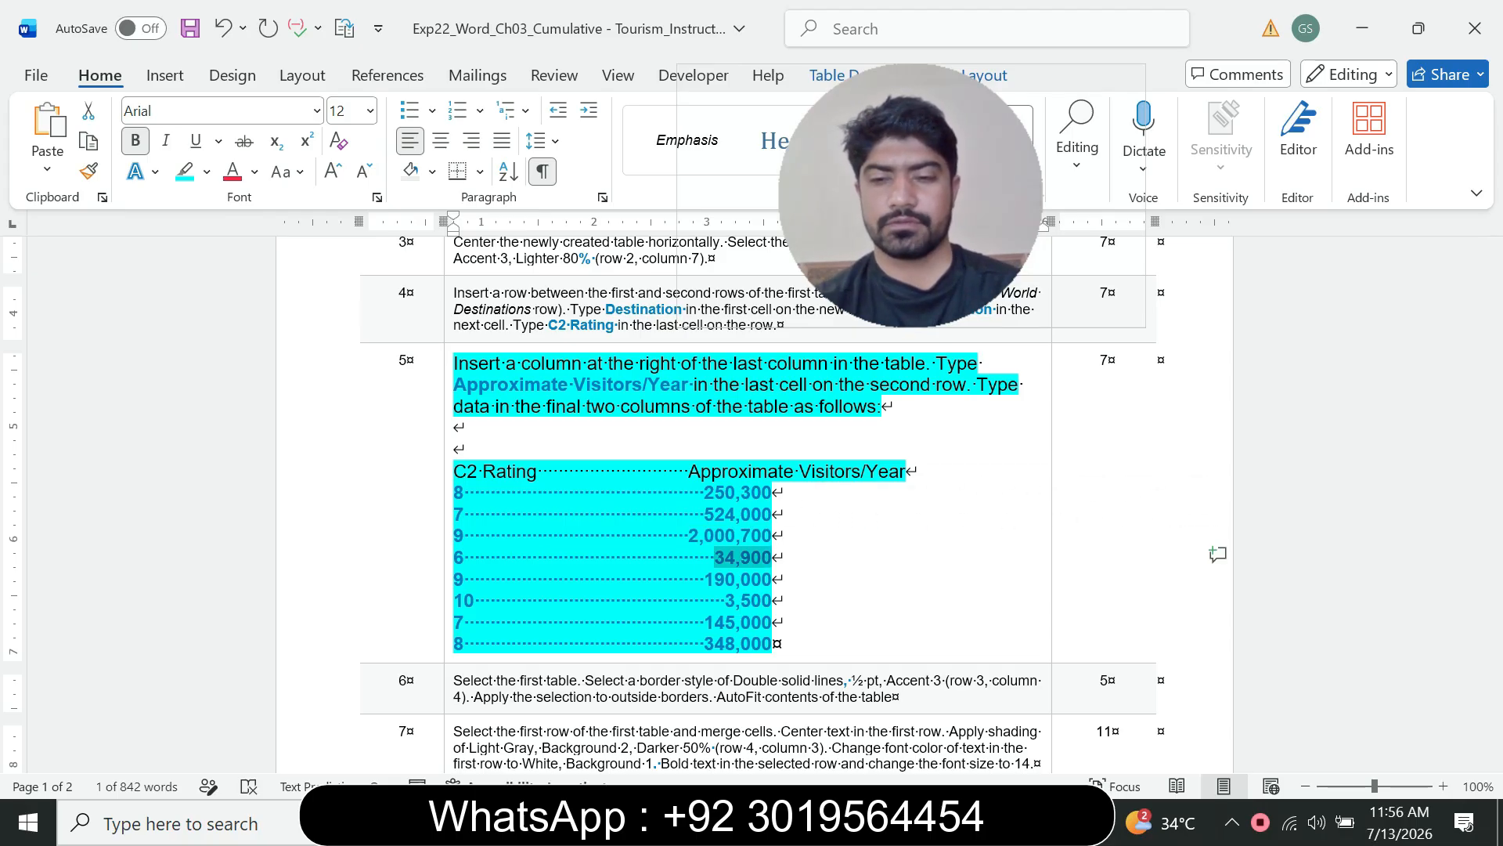
{"action": "left_click", "coordinate": [1014, 822]}
{"action": "left_click", "coordinate": [1151, 714]}
{"action": "key", "text": "Down"}
{"action": "key", "text": "Left"}
{"action": "type", "text": "6"}
{"action": "key", "text": "Right"}
{"action": "key", "text": "ctrl+v"}
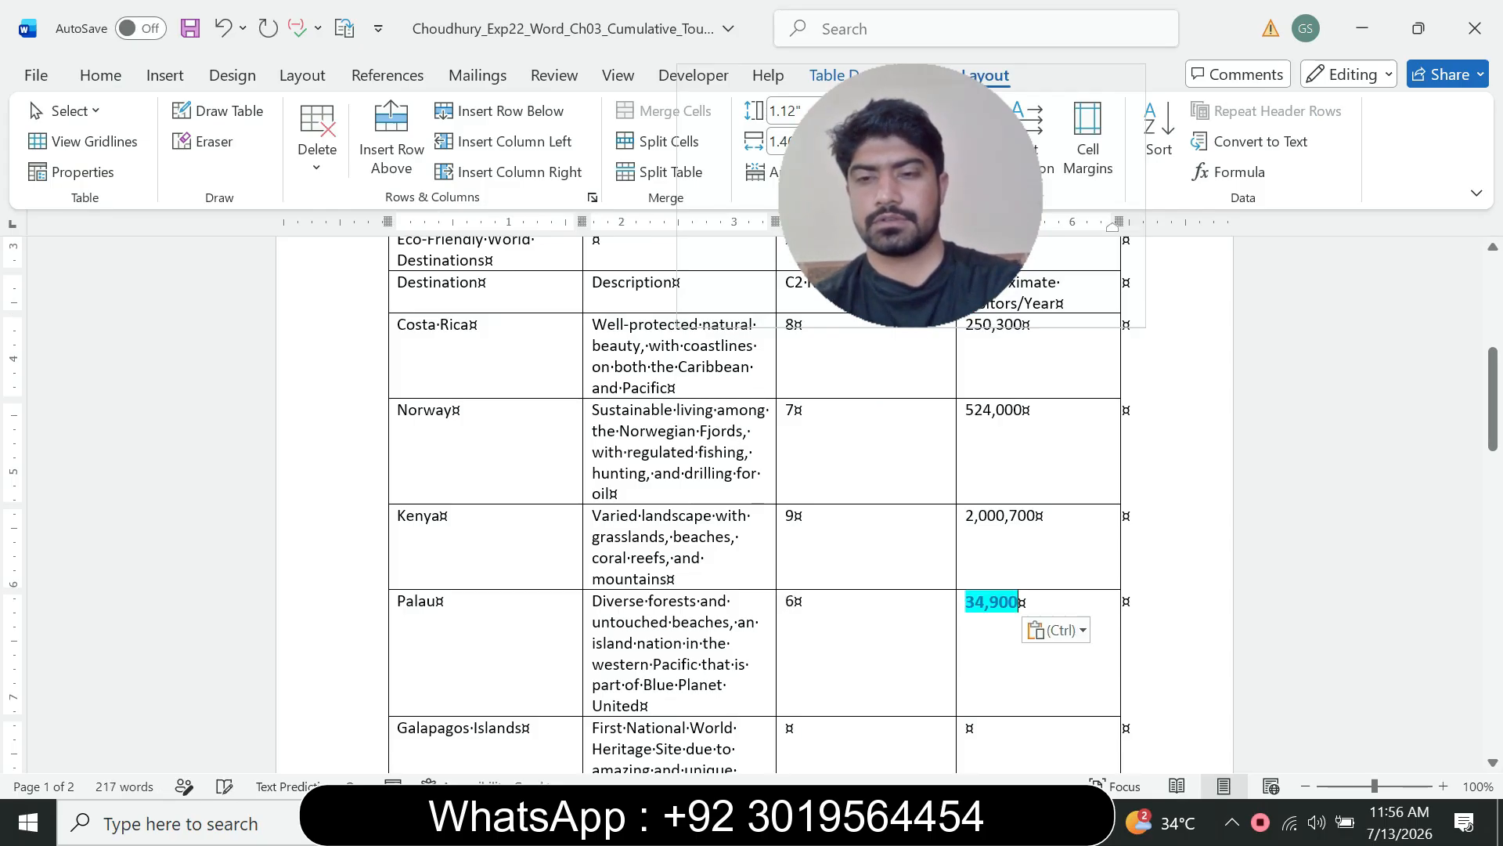
{"action": "key", "text": "ctrl"}
{"action": "key", "text": "t"}
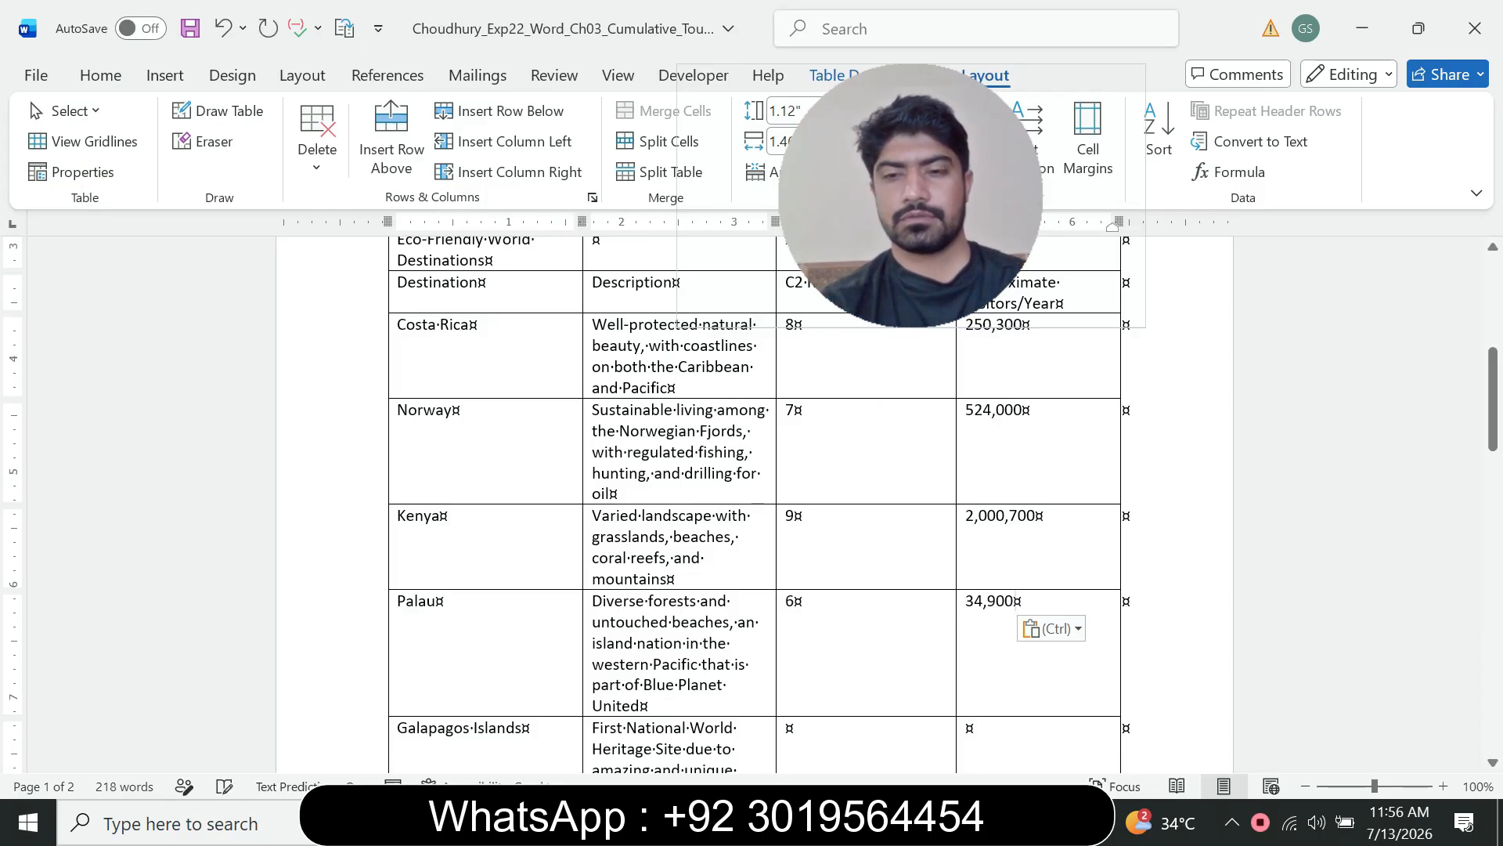
Step: Enter 9 as Galapagos Islands' C2 Rating and paste 190,000 as plain text into its Approximate Visitors/Year cell
{"action": "left_click", "coordinate": [1012, 822]}
{"action": "left_click", "coordinate": [892, 705]}
{"action": "scroll", "coordinate": [755, 501], "scroll_direction": "down", "scroll_amount": 3}
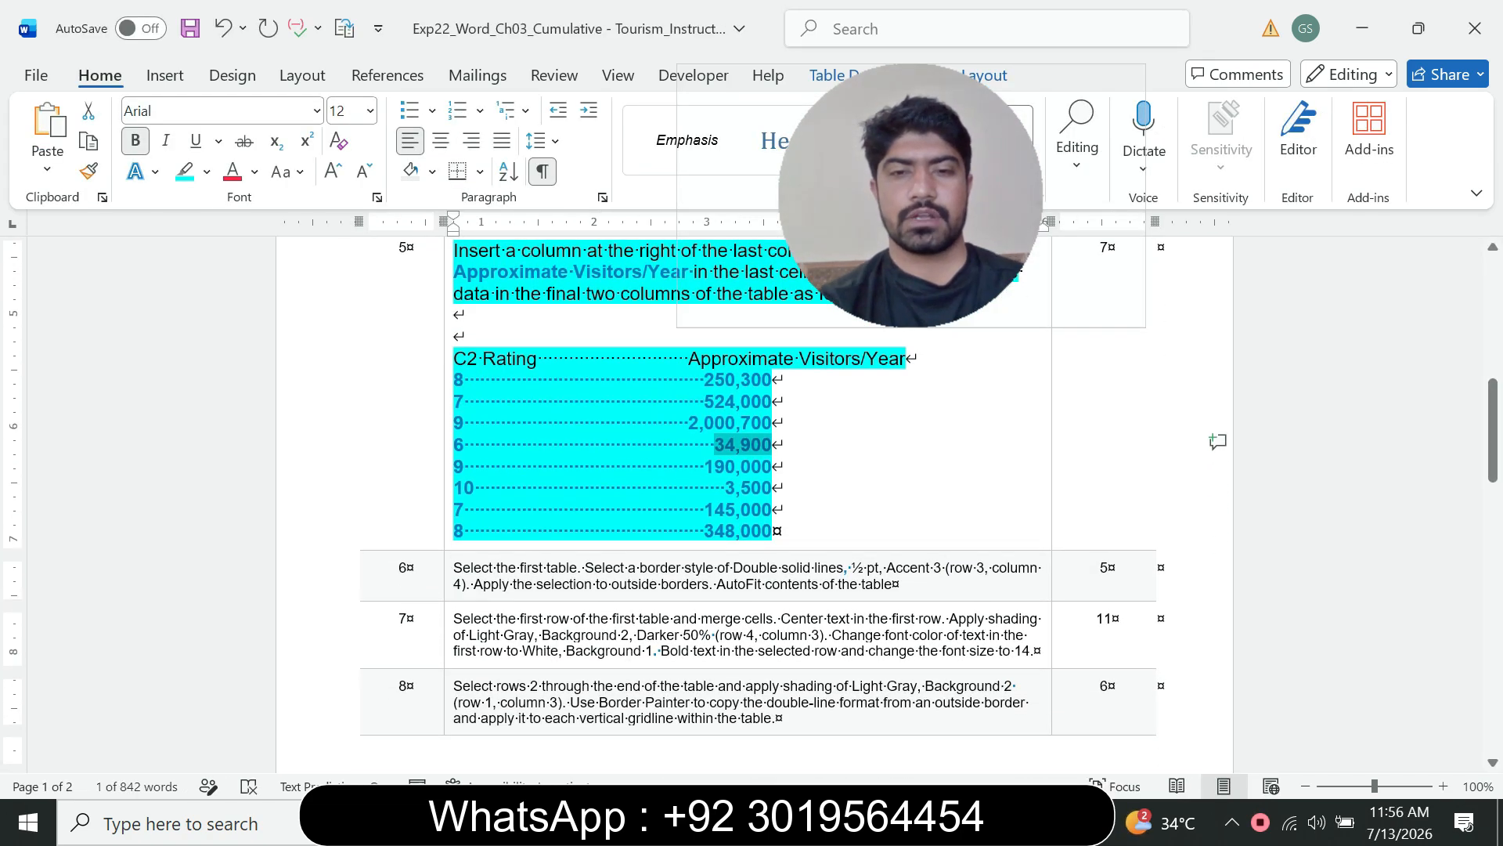
{"action": "left_click_drag", "start_coordinate": [705, 467], "coordinate": [772, 463]}
{"action": "key", "text": "ctrl+c"}
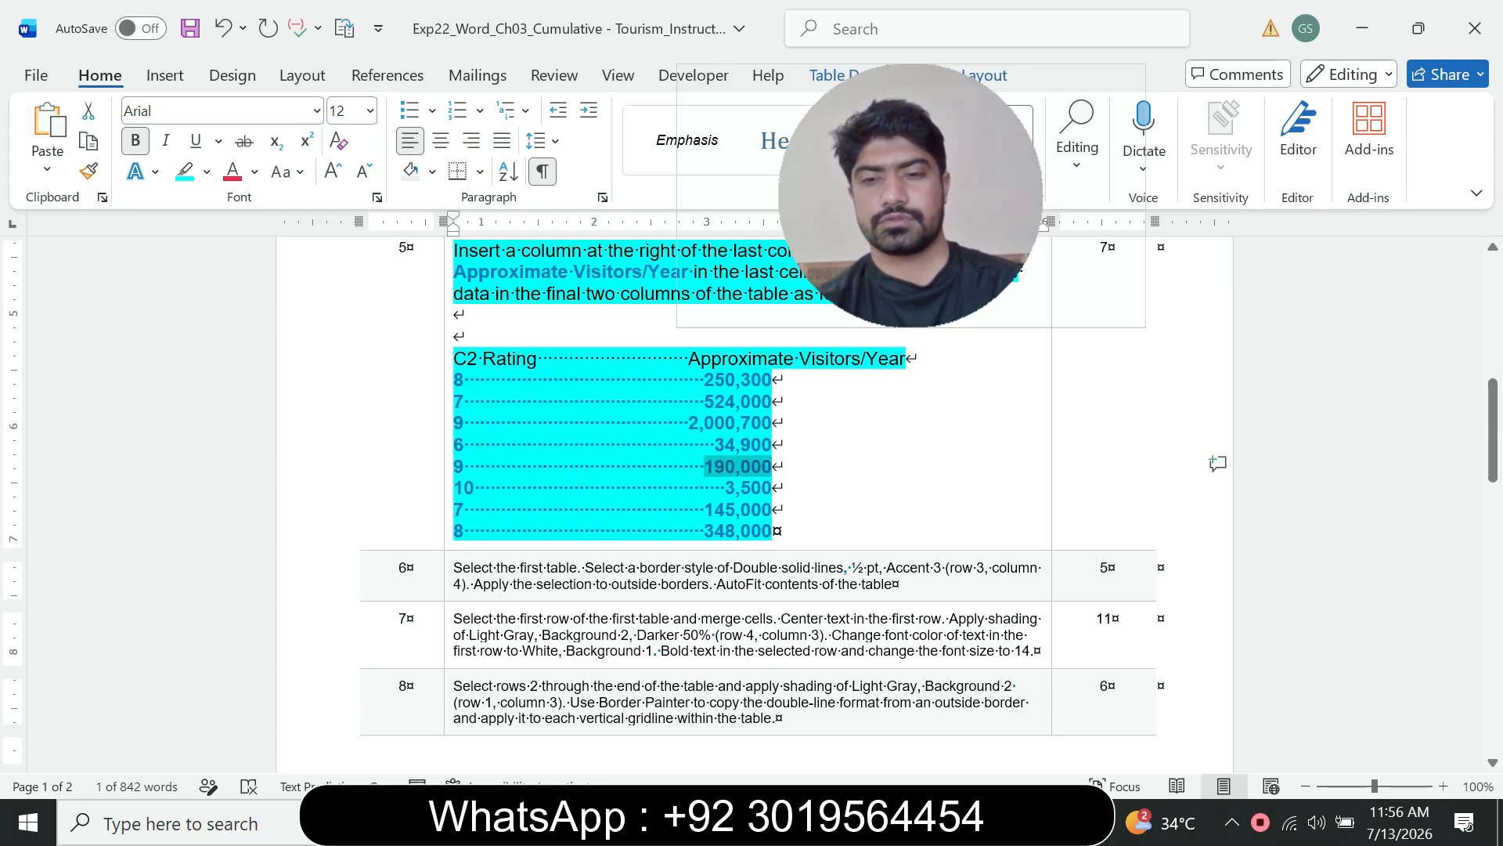
{"action": "left_click", "coordinate": [1014, 822]}
{"action": "left_click", "coordinate": [1135, 704]}
{"action": "left_click", "coordinate": [794, 602]}
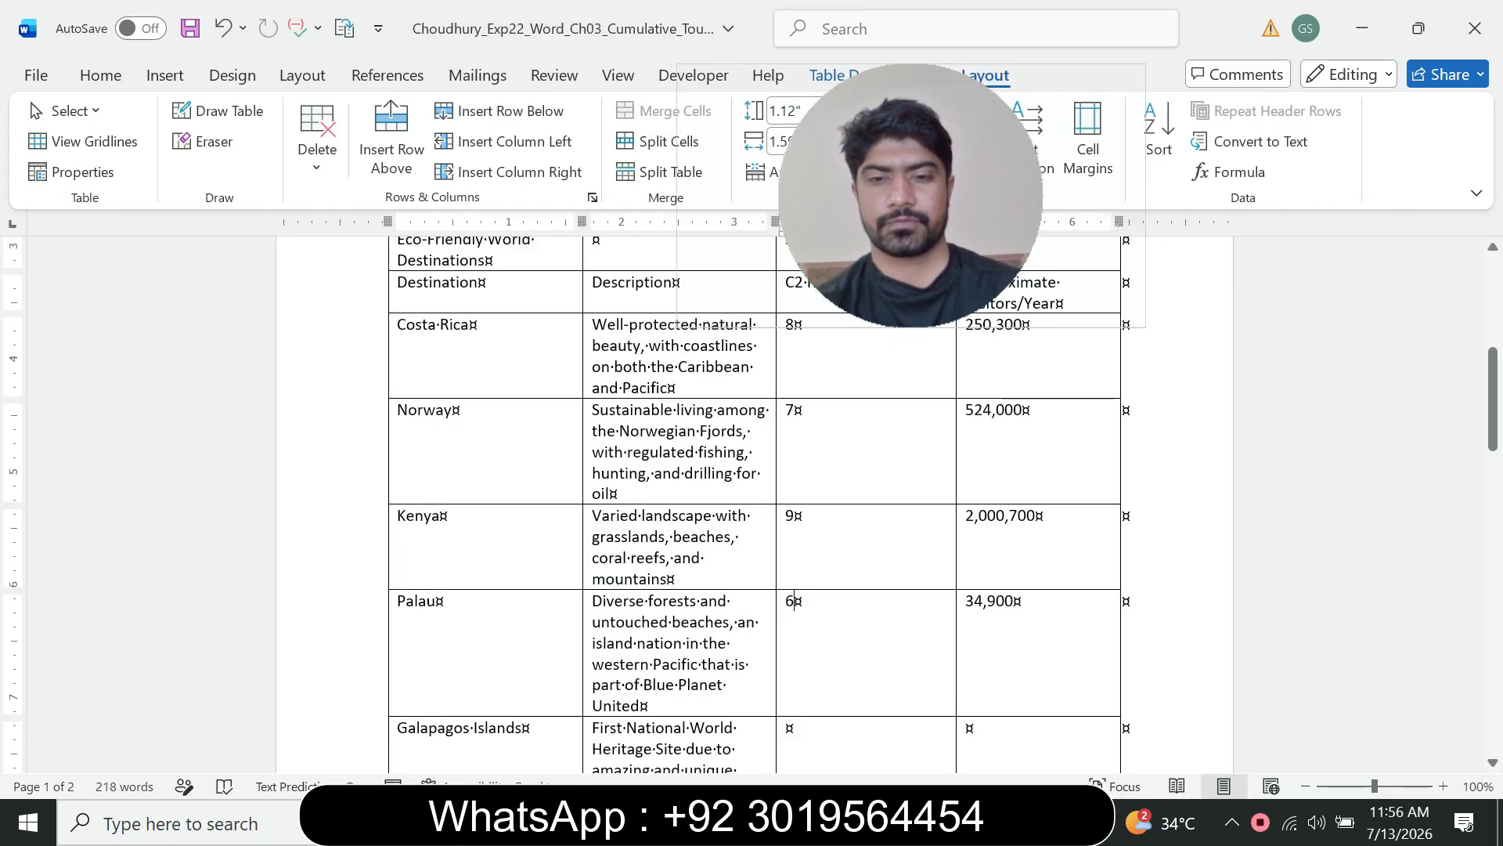
{"action": "left_click", "coordinate": [795, 727]}
{"action": "type", "text": "9"}
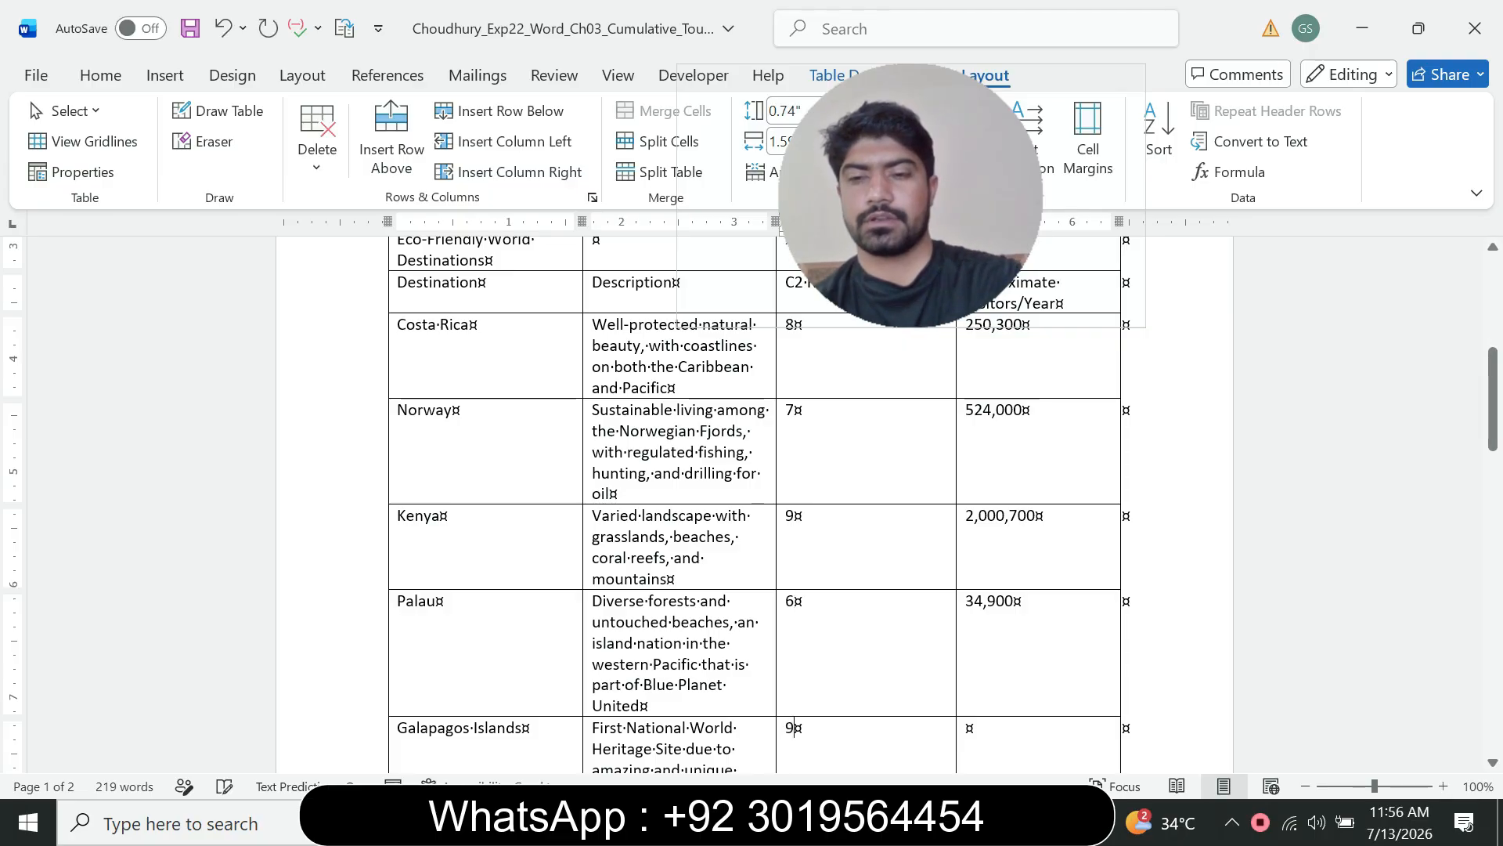
{"action": "left_click", "coordinate": [988, 728]}
{"action": "key", "text": "ctrl+v"}
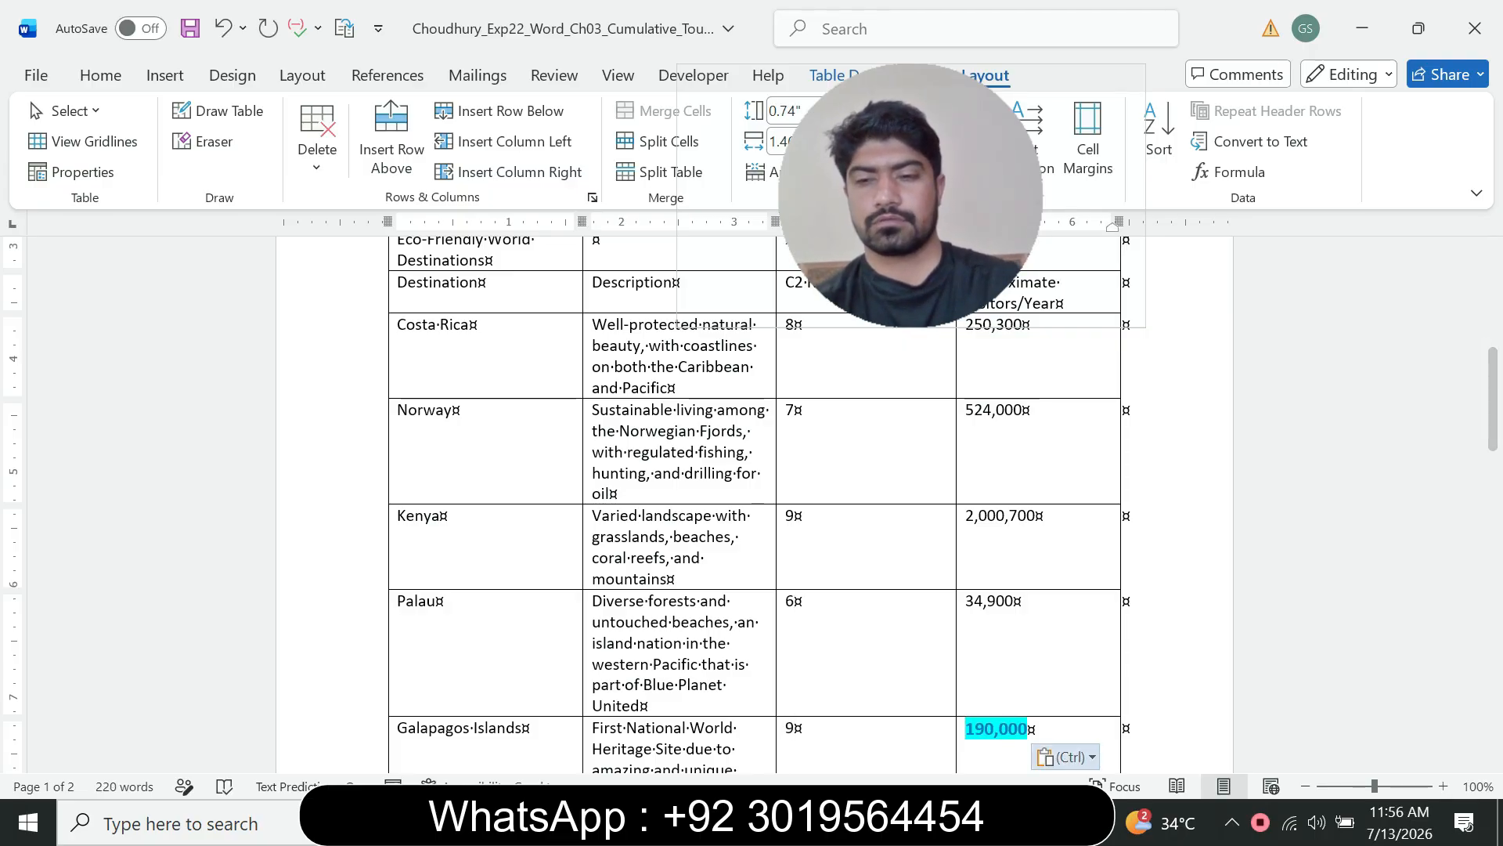
{"action": "left_click", "coordinate": [1065, 757]}
{"action": "key", "text": "Escape"}
Step: Enter 10 as Antarctica's C2 Rating and paste 3,500 into its Approximate Visitors/Year cell
{"action": "scroll", "coordinate": [754, 458], "scroll_direction": "down", "scroll_amount": 5}
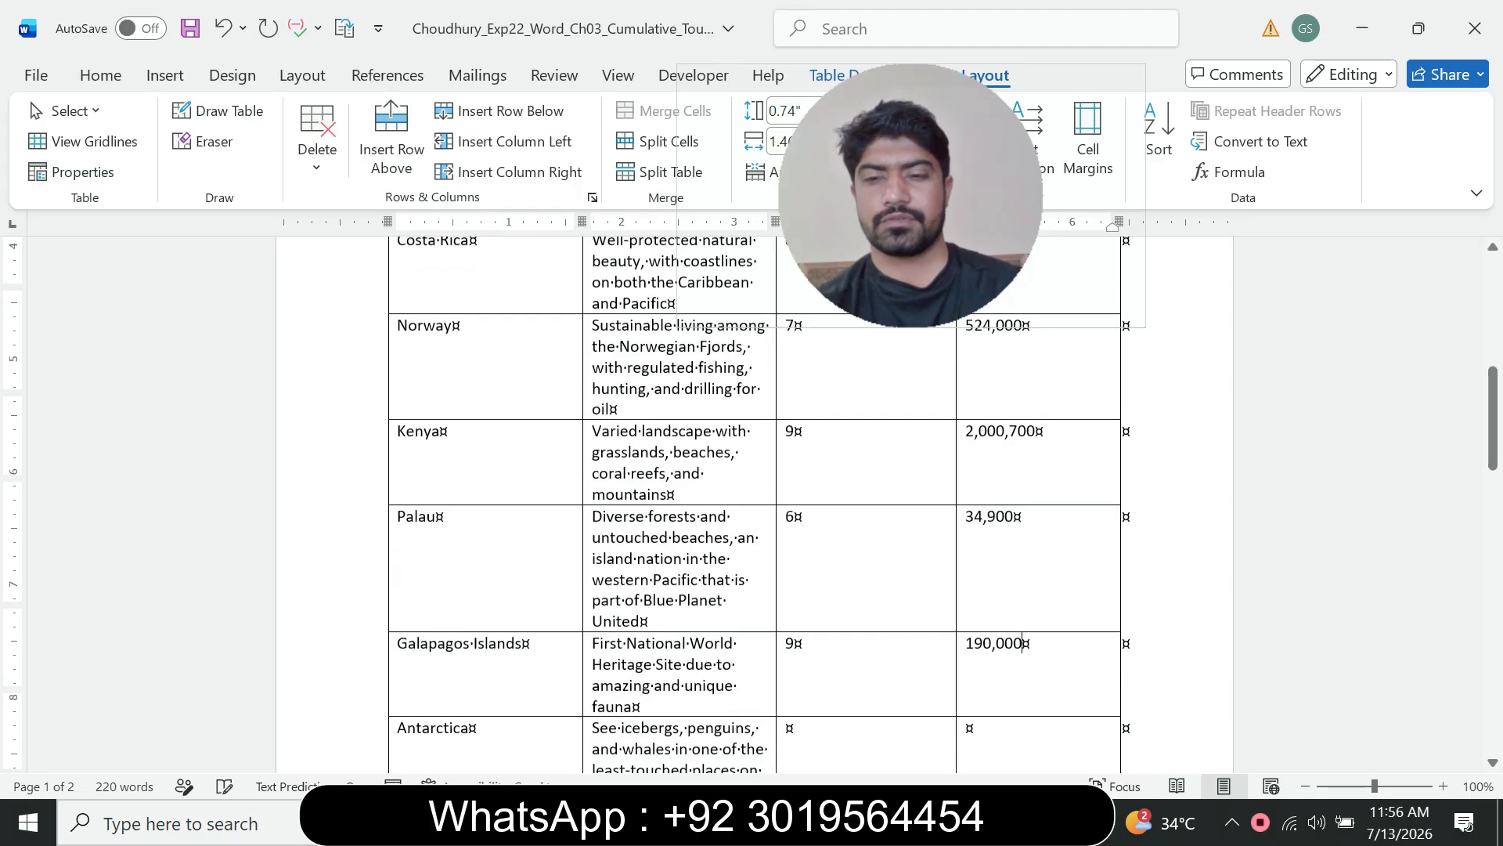
{"action": "mouse_move", "coordinate": [1018, 823]}
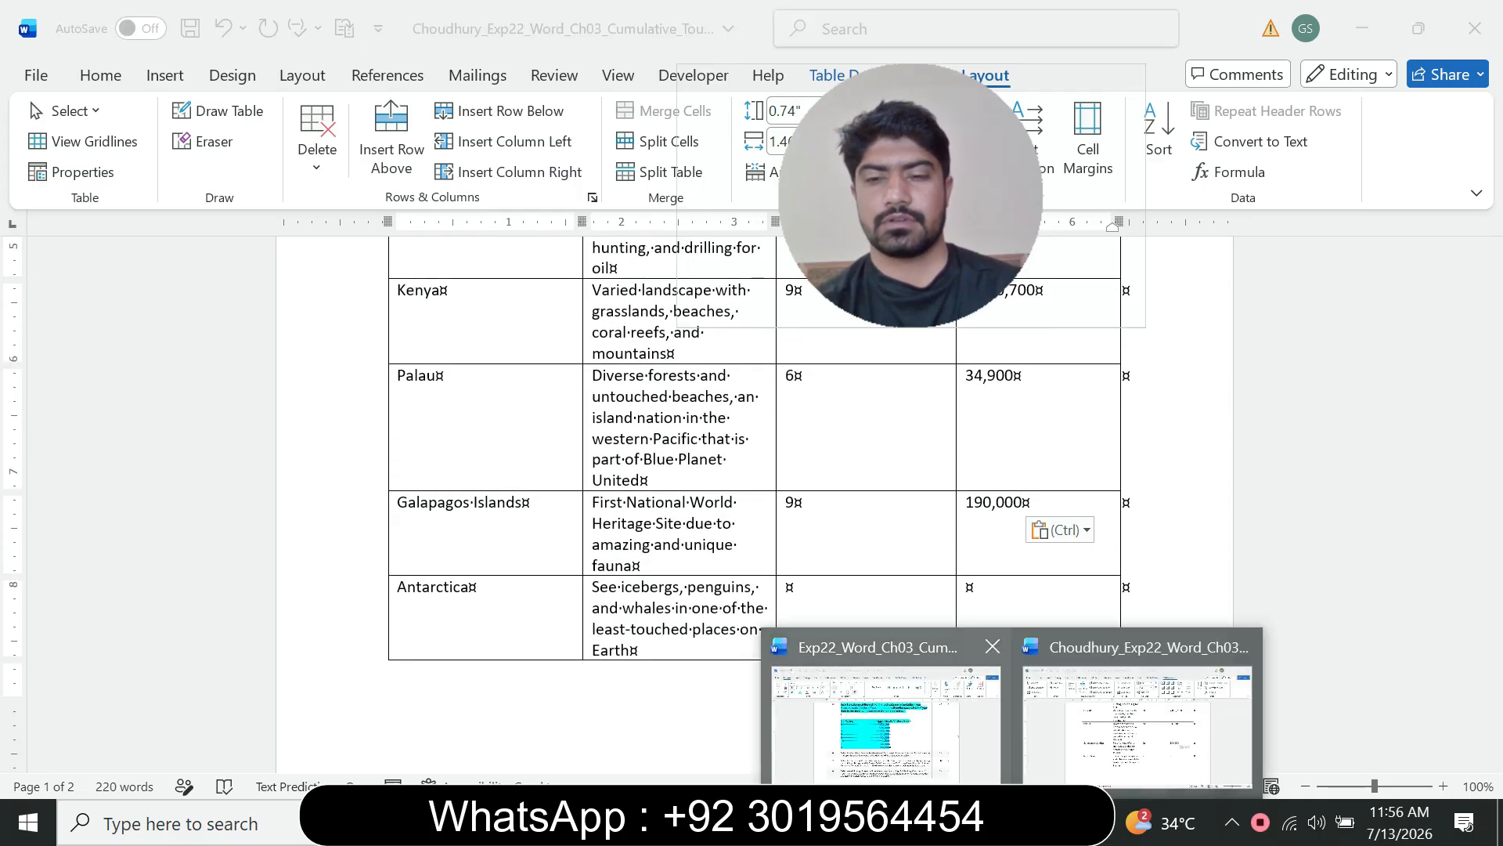
{"action": "left_click", "coordinate": [882, 713]}
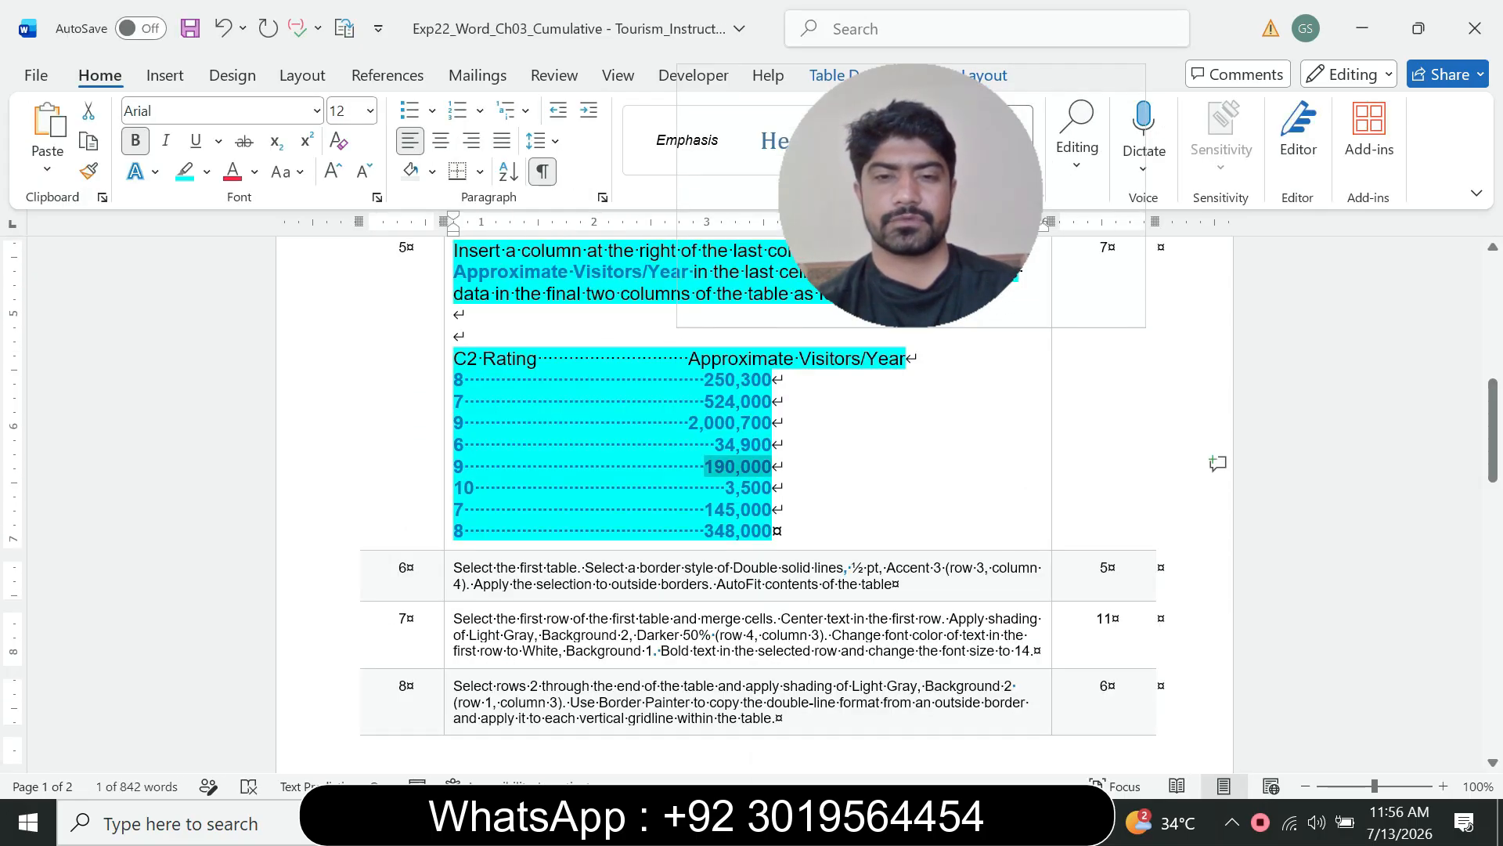
{"action": "left_click_drag", "start_coordinate": [726, 488], "coordinate": [772, 488]}
{"action": "key", "text": "ctrl+c"}
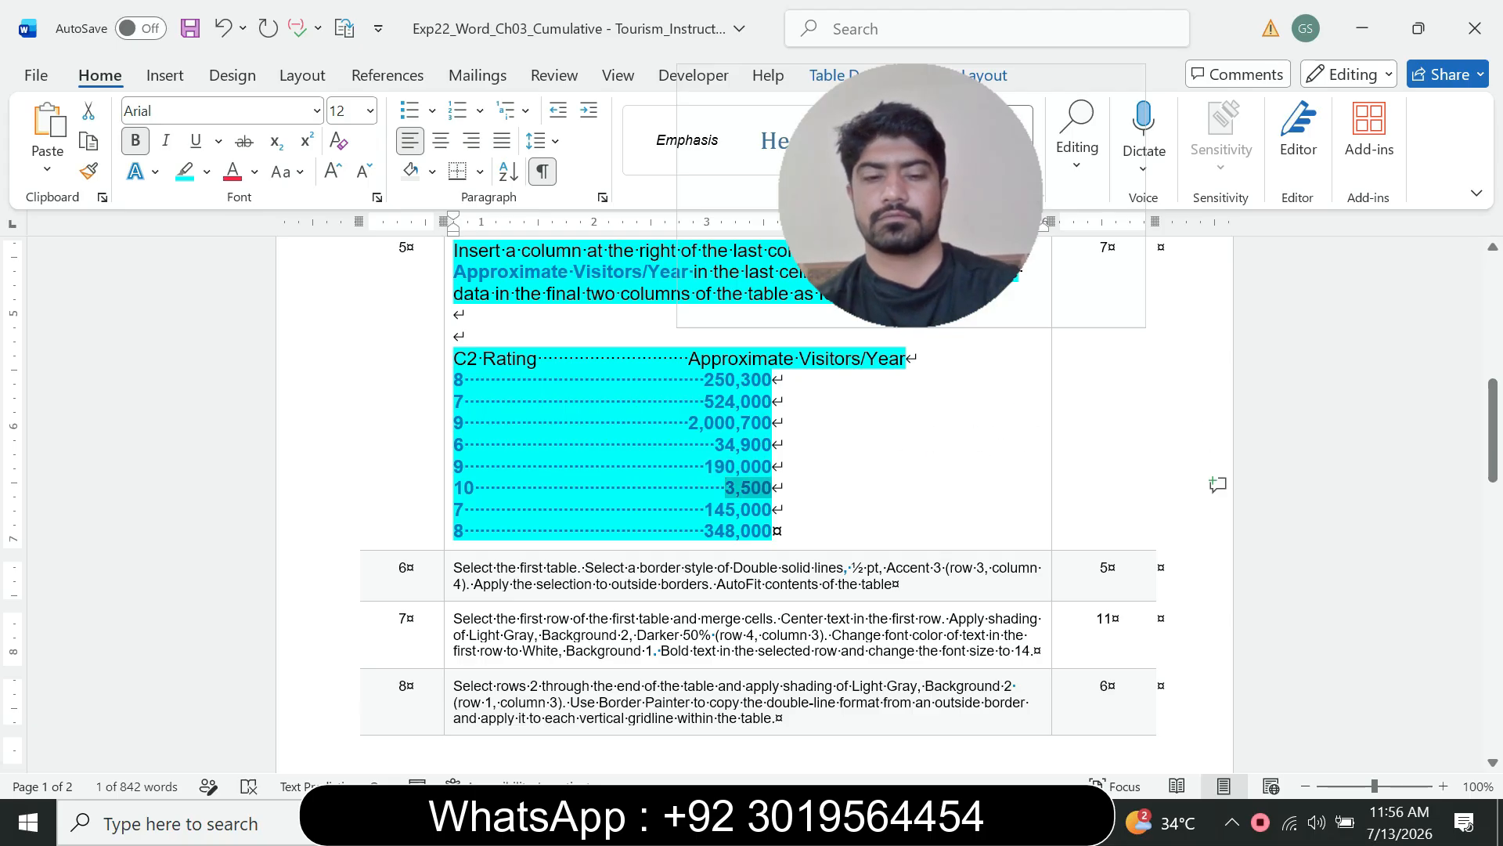
{"action": "left_click", "coordinate": [1016, 823]}
{"action": "left_click", "coordinate": [1141, 714]}
{"action": "scroll", "coordinate": [1018, 501], "scroll_direction": "down", "scroll_amount": 4}
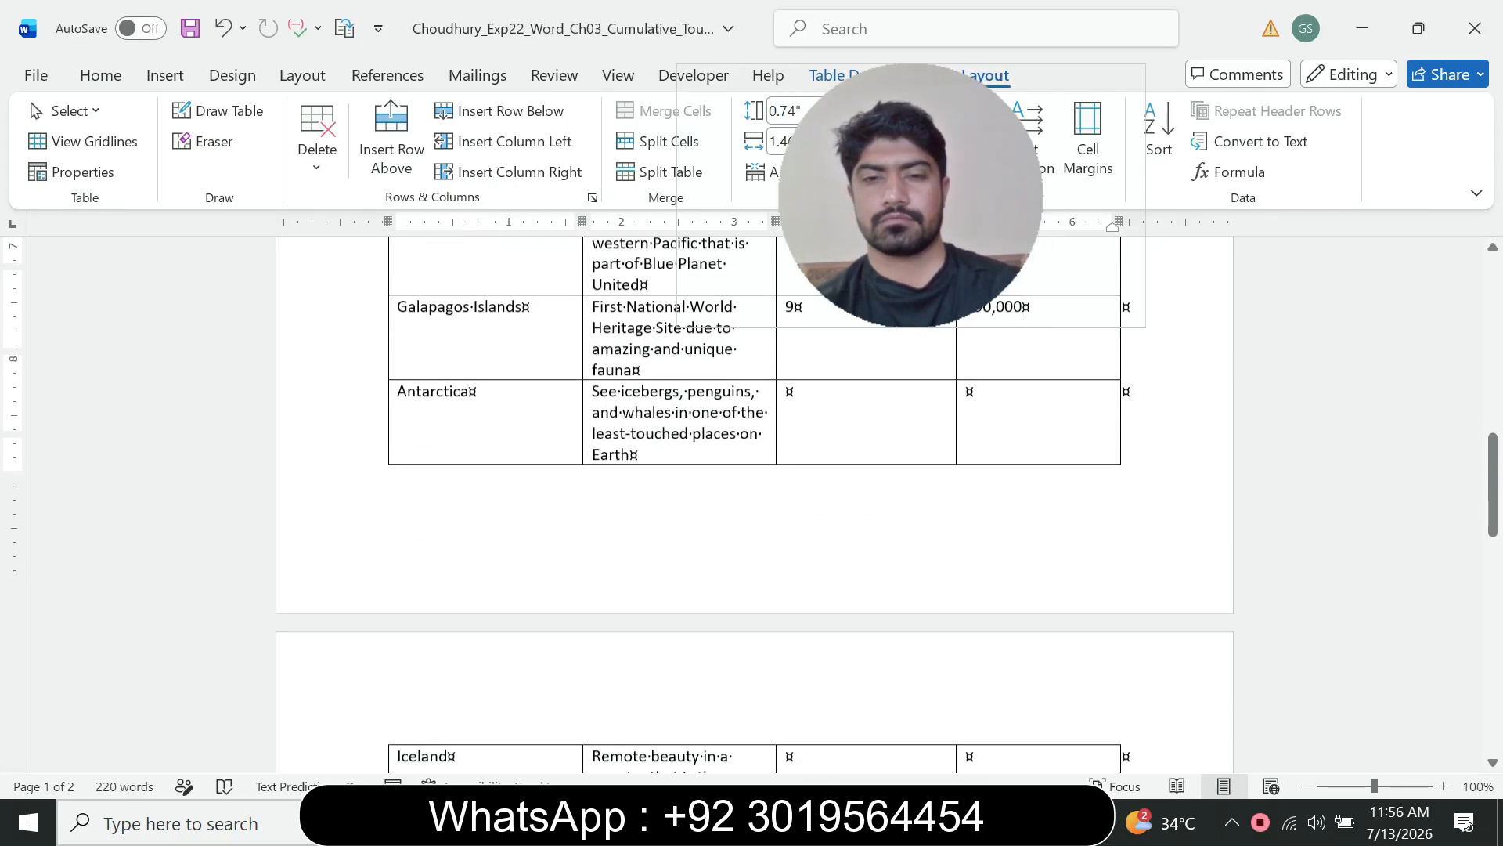
{"action": "left_click", "coordinate": [798, 306]}
{"action": "type", "text": "10"}
{"action": "scroll", "coordinate": [752, 501], "scroll_direction": "up", "scroll_amount": 4}
{"action": "key", "text": "Tab"}
{"action": "key", "text": "ctrl+v"}
{"action": "key", "text": "ctrl"}
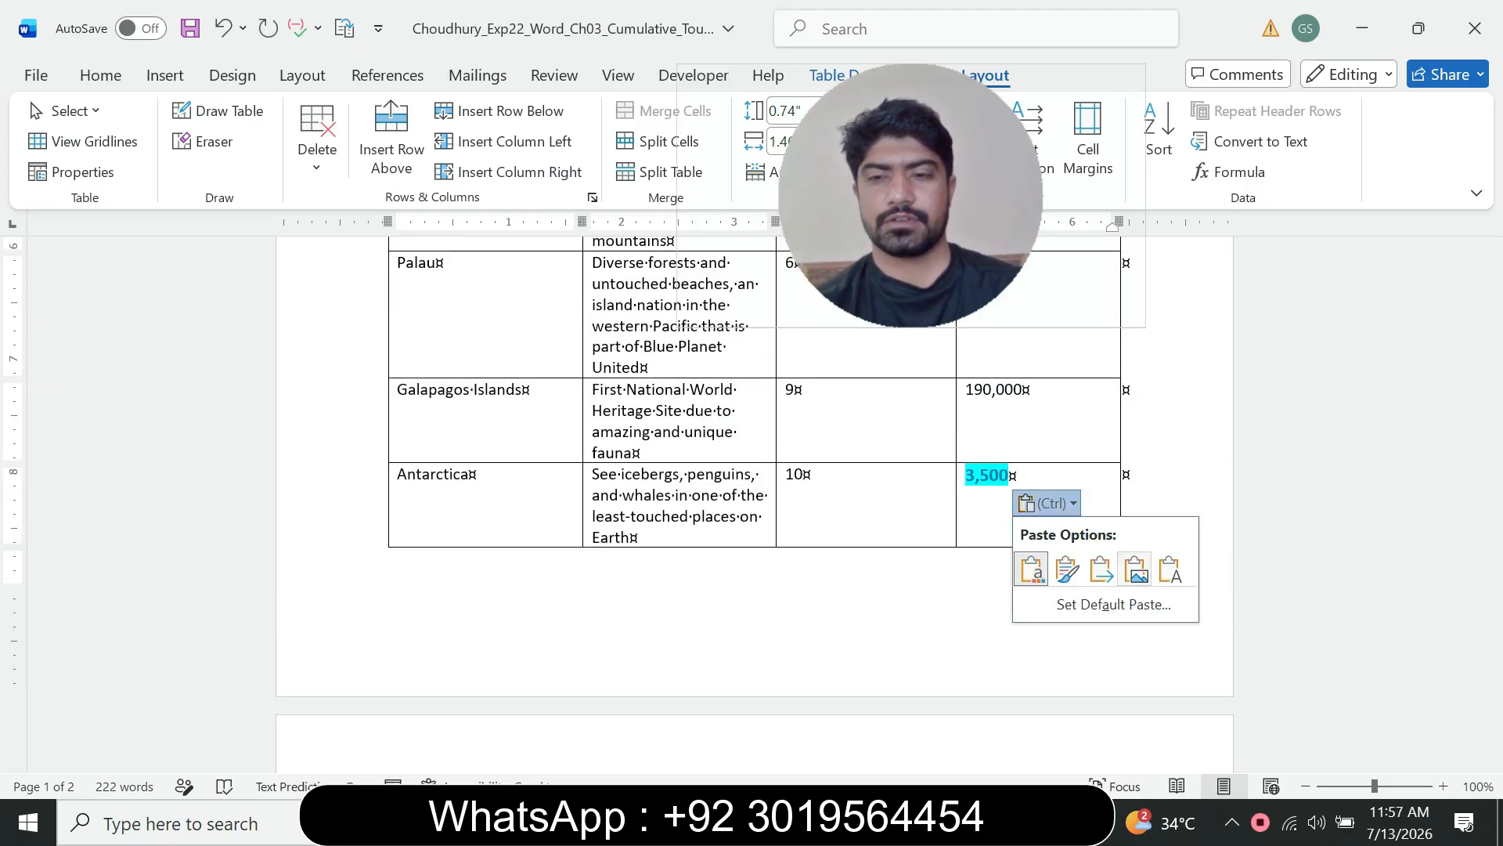
{"action": "key", "text": "Escape"}
Step: Enter 7 as Iceland's C2 Rating and paste 145,000 as plain text into its Approximate Visitors/Year cell
{"action": "scroll", "coordinate": [751, 391], "scroll_direction": "down", "scroll_amount": 3}
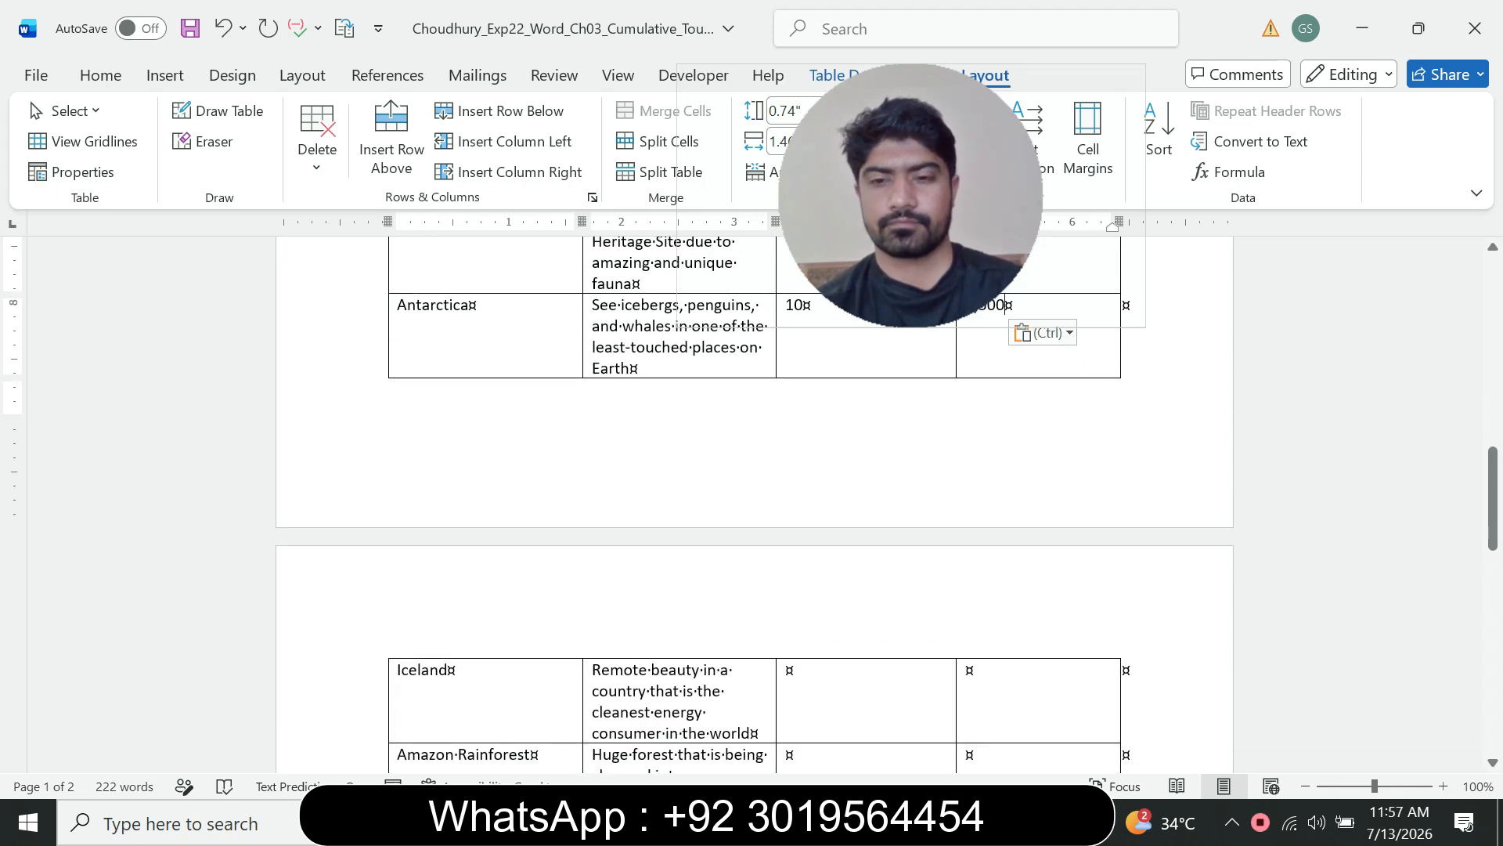
{"action": "left_click", "coordinate": [1014, 822]}
{"action": "left_click", "coordinate": [886, 709]}
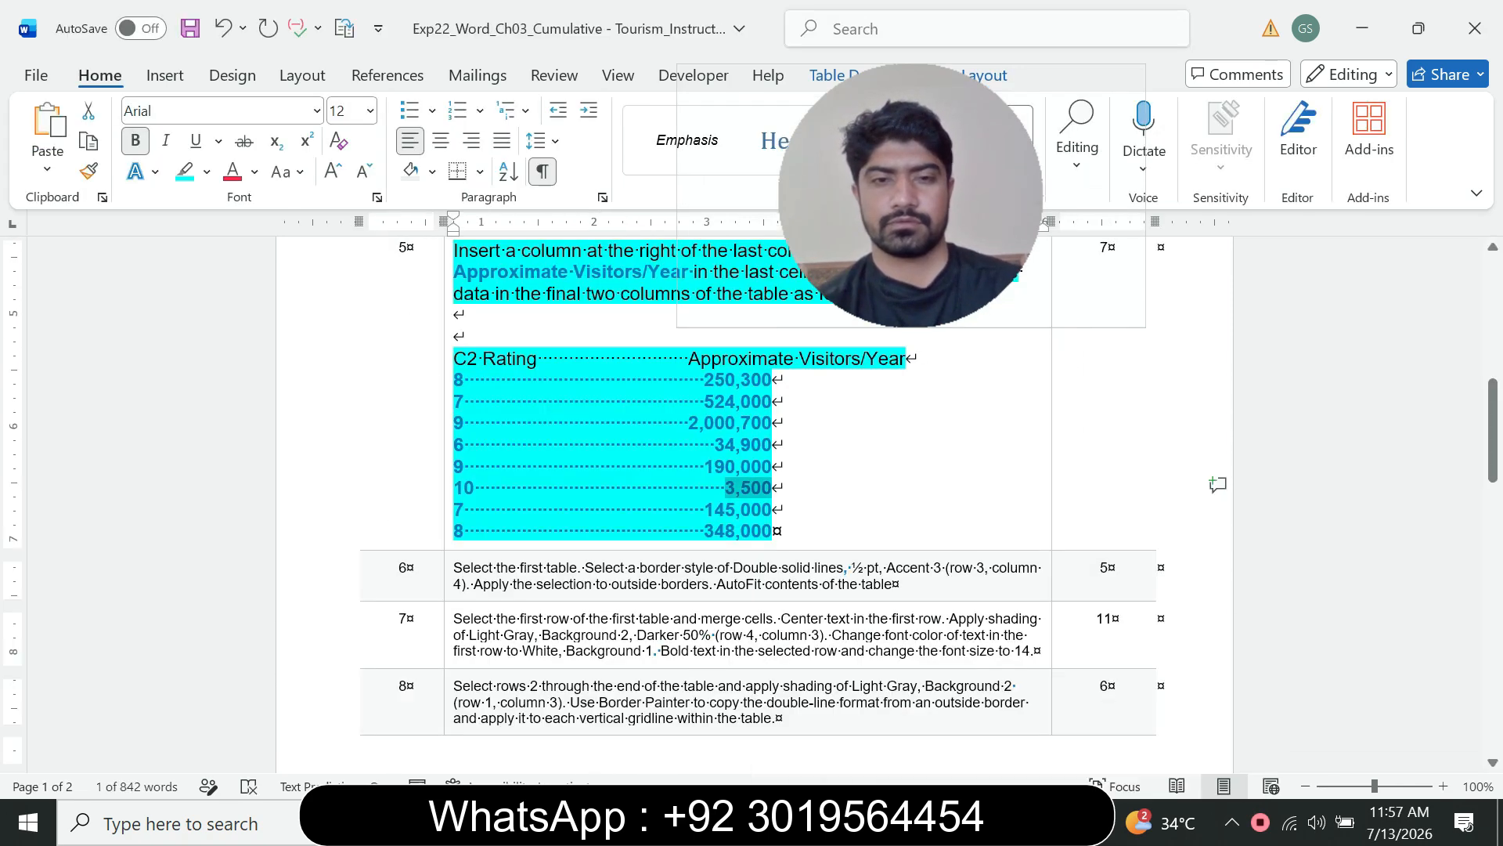
{"action": "left_click_drag", "start_coordinate": [704, 510], "coordinate": [772, 509]}
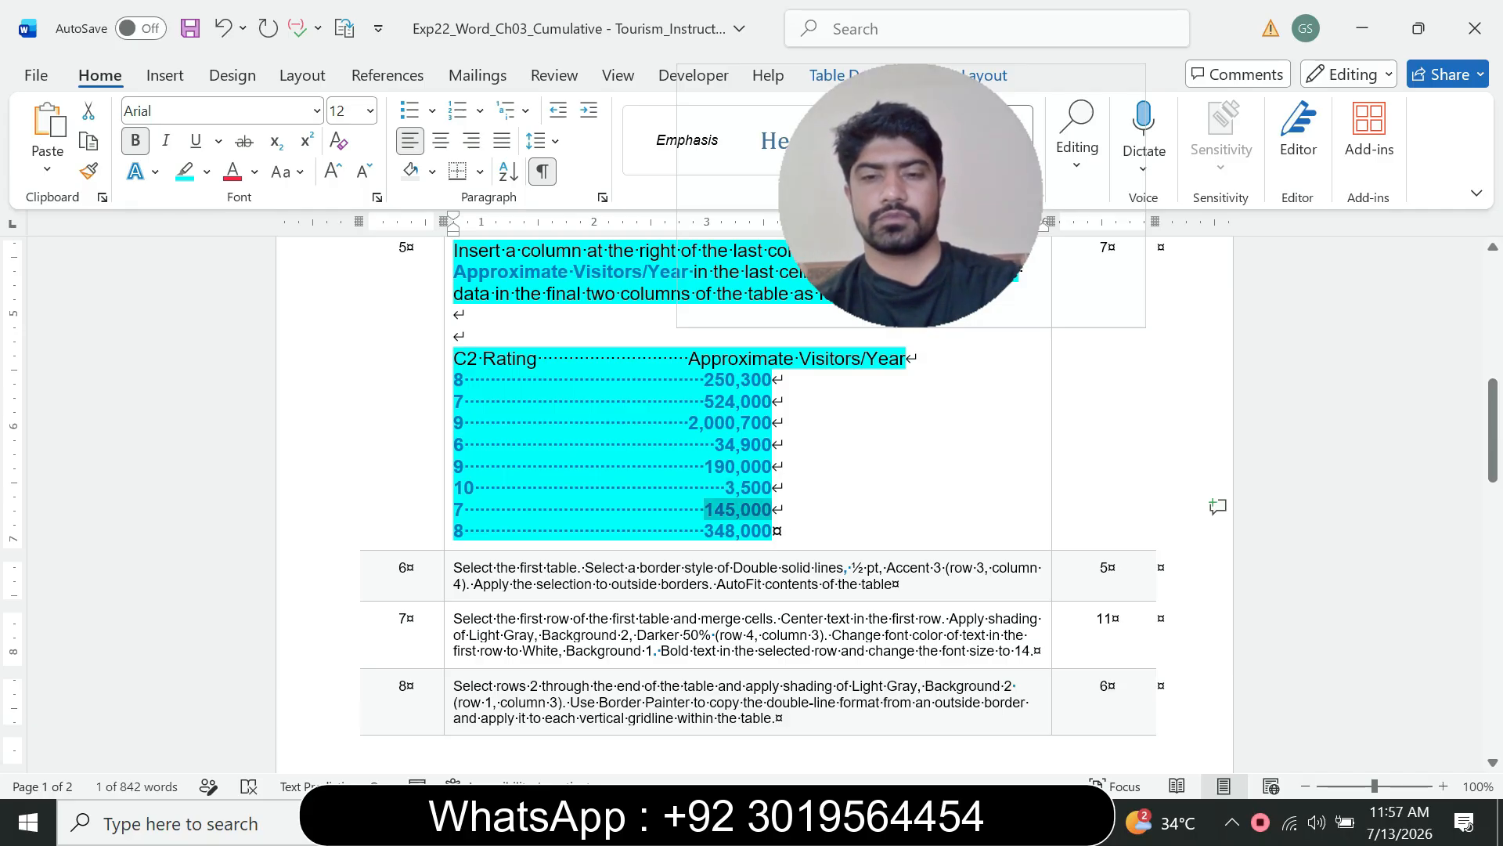
{"action": "left_click", "coordinate": [1012, 822]}
{"action": "left_click", "coordinate": [1138, 708]}
{"action": "scroll", "coordinate": [752, 501], "scroll_direction": "down", "scroll_amount": 1}
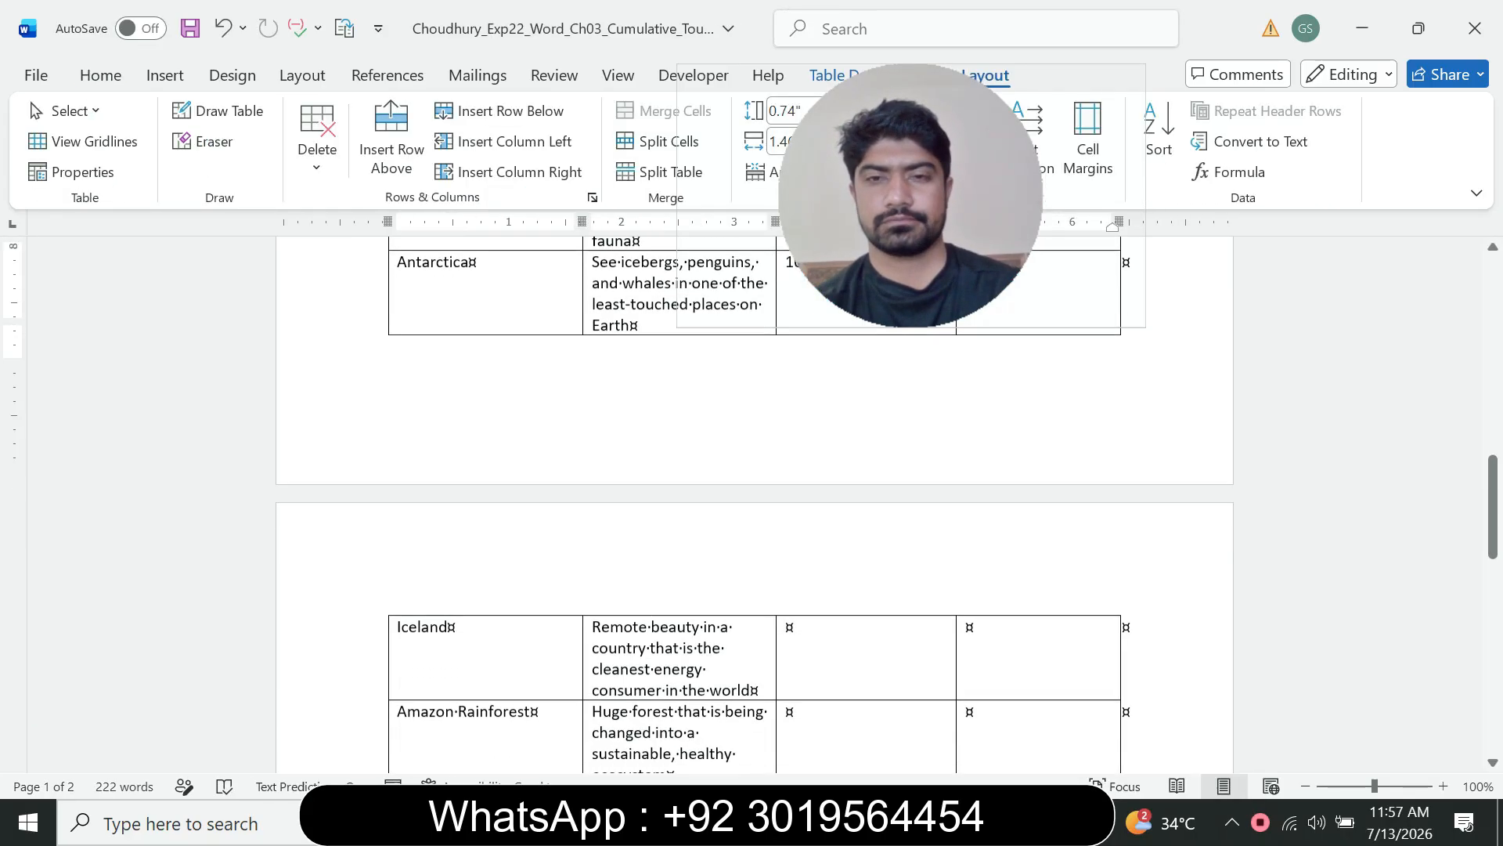
{"action": "left_click", "coordinate": [814, 615]}
{"action": "type", "text": "7"}
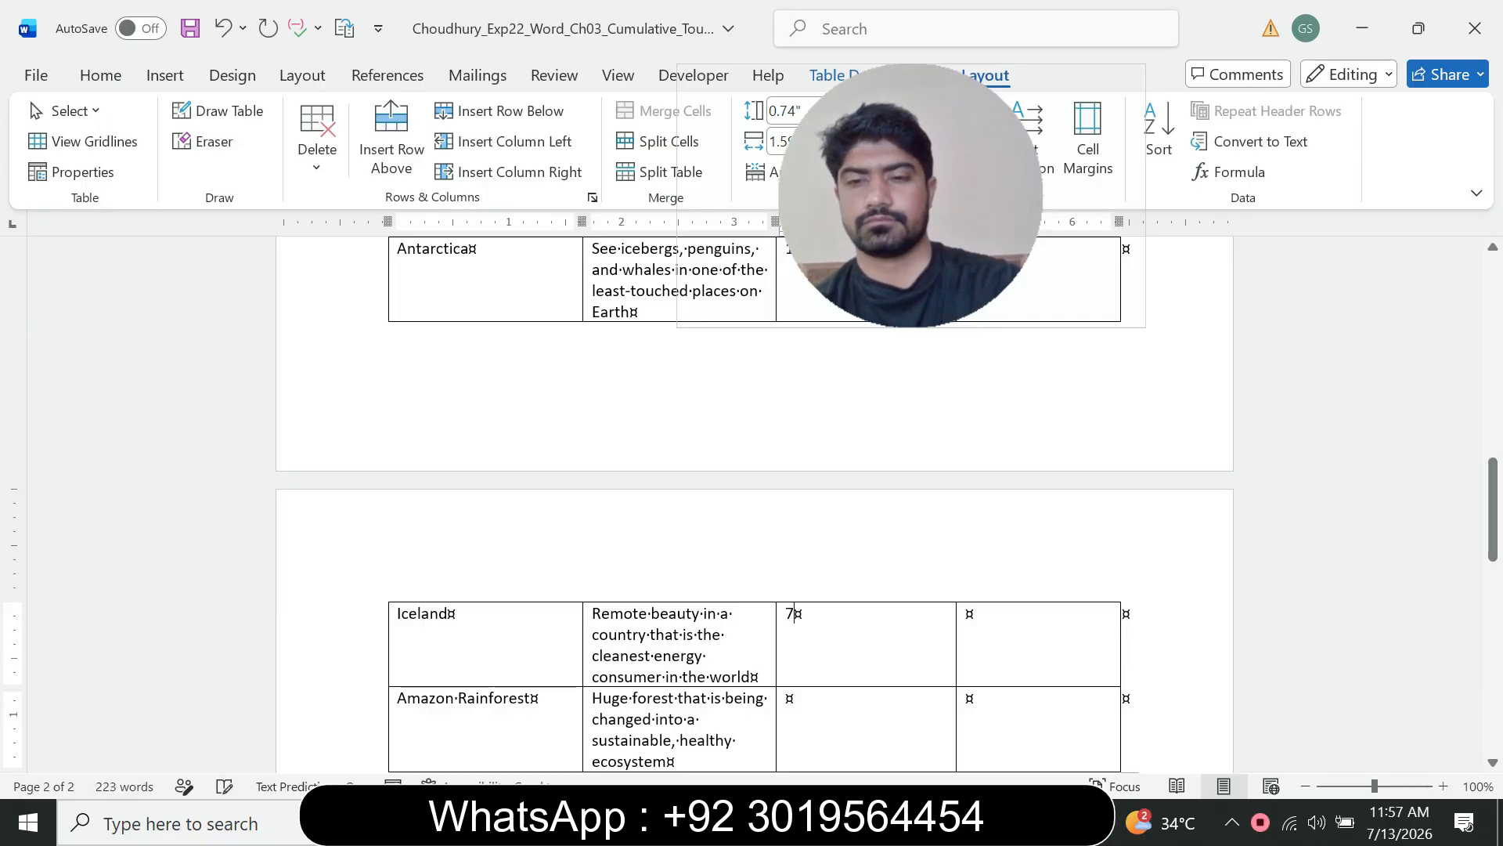
{"action": "key", "text": "Tab"}
{"action": "key", "text": "ctrl+v"}
{"action": "key", "text": "ctrl"}
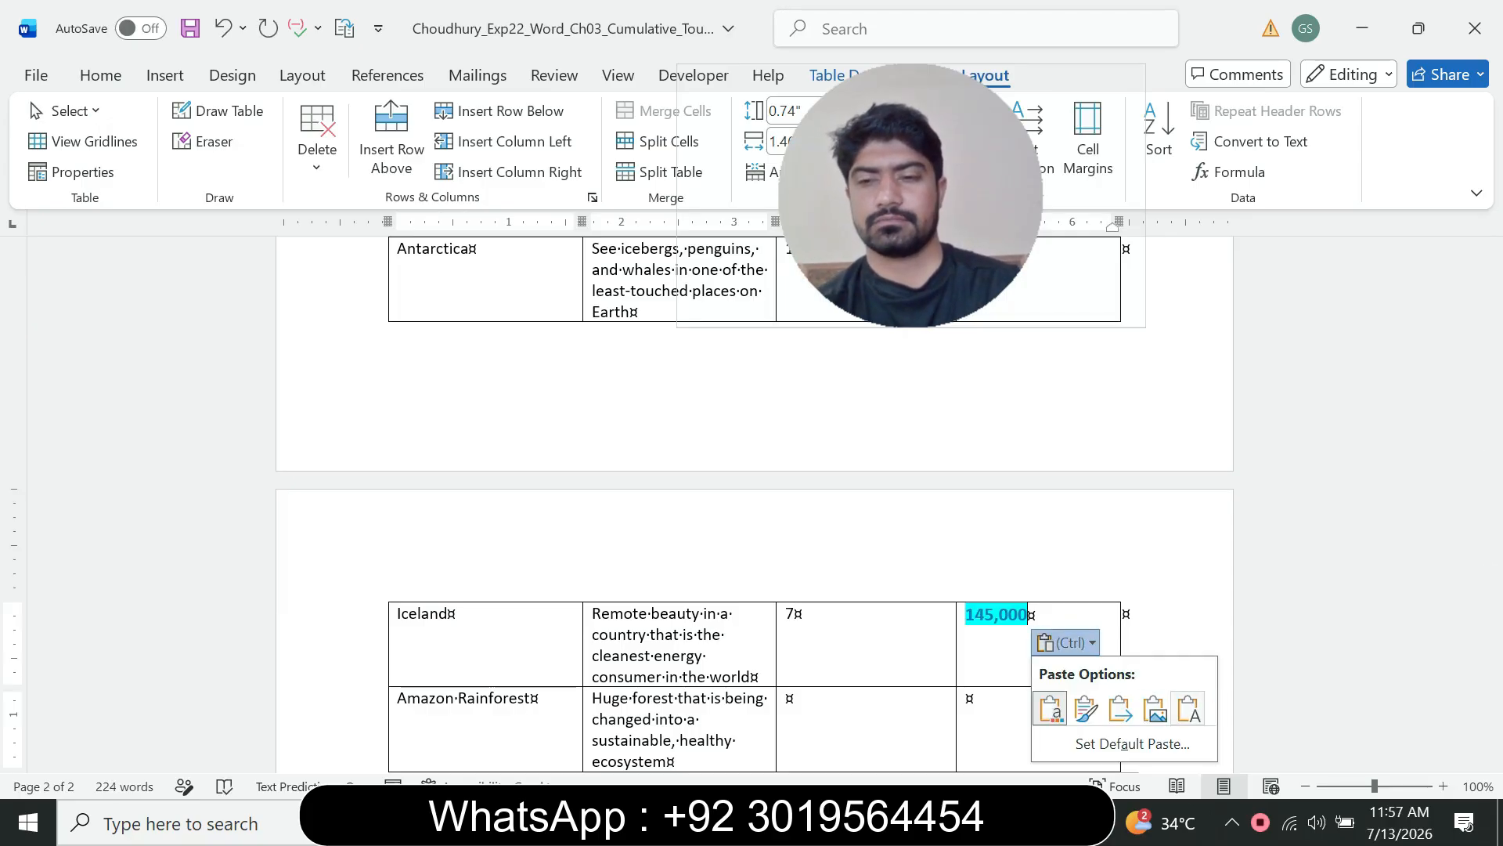
{"action": "left_click", "coordinate": [1188, 709]}
Step: Enter 8 as Amazon Rainforest's C2 Rating and paste 348,000 as plain text into its Approximate Visitors/Year cell
{"action": "scroll", "coordinate": [751, 501], "scroll_direction": "down", "scroll_amount": 2}
{"action": "mouse_move", "coordinate": [1013, 822]}
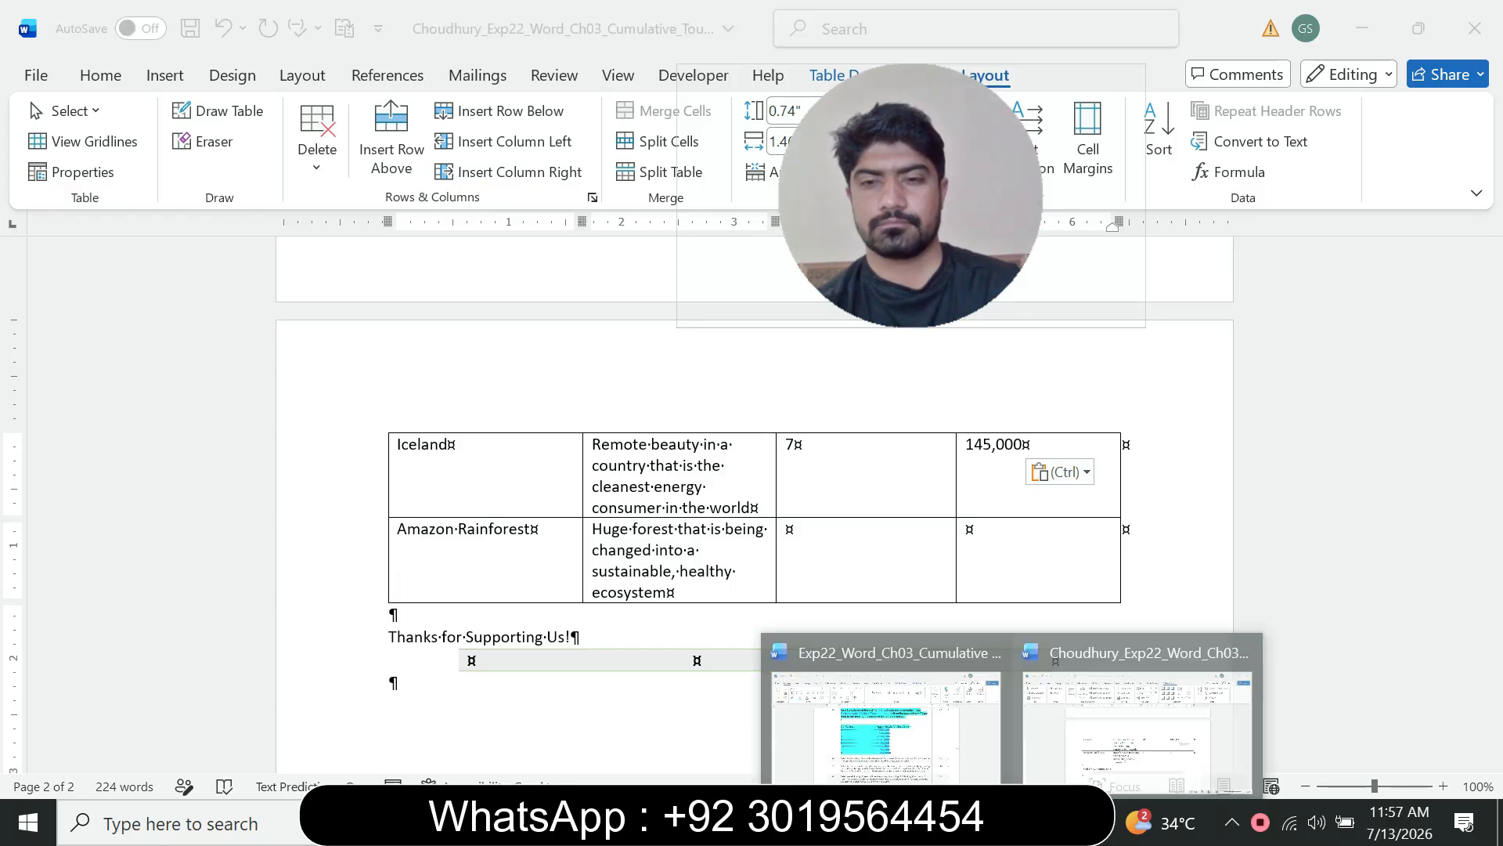
{"action": "left_click", "coordinate": [881, 712]}
{"action": "left_click_drag", "start_coordinate": [705, 532], "coordinate": [772, 531]}
{"action": "key", "text": "ctrl+c"}
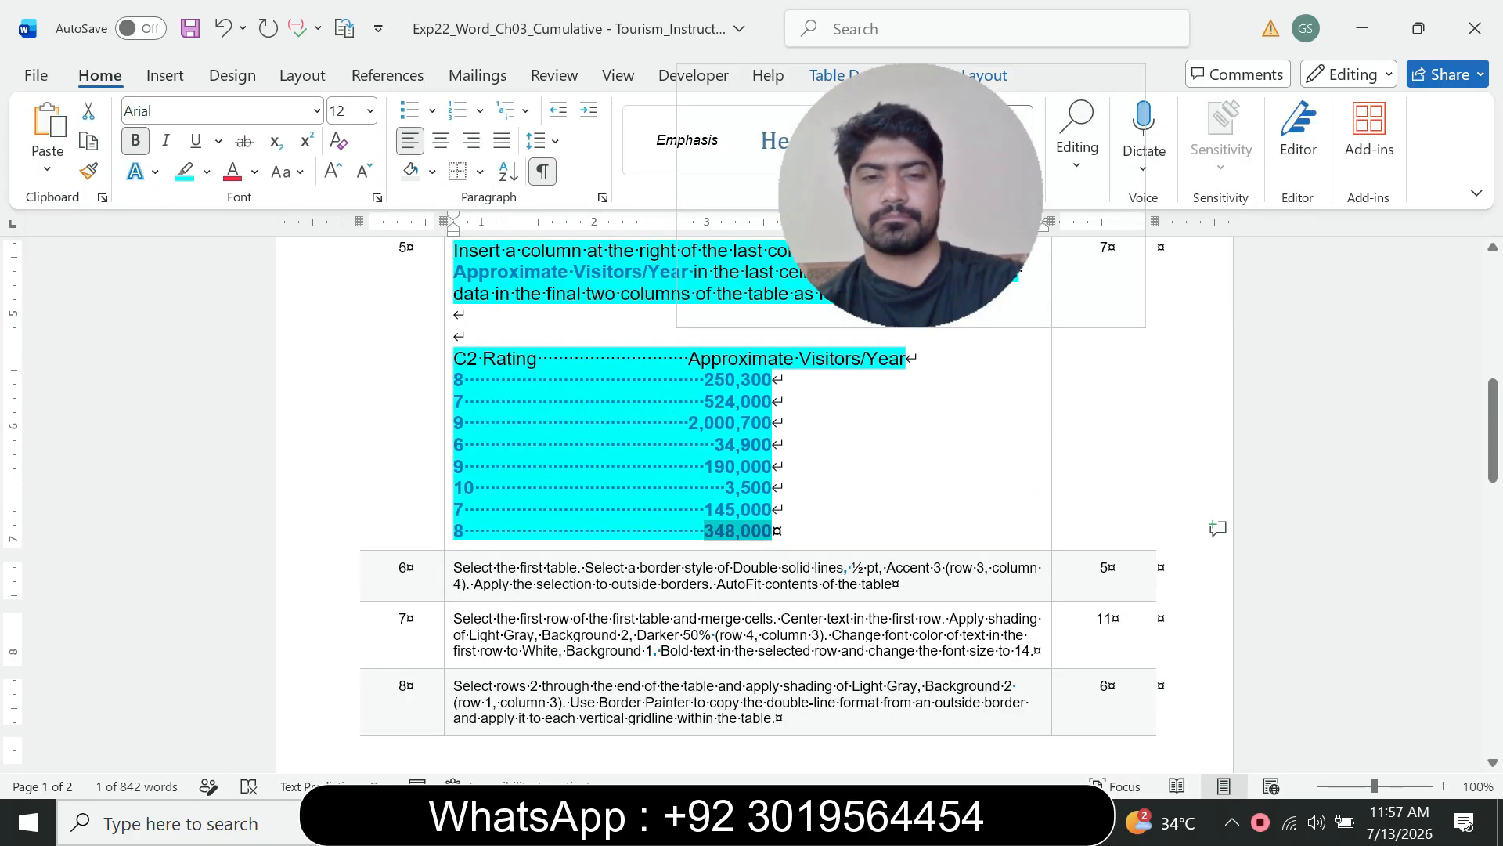
{"action": "left_click", "coordinate": [1012, 822]}
{"action": "left_click", "coordinate": [1138, 712]}
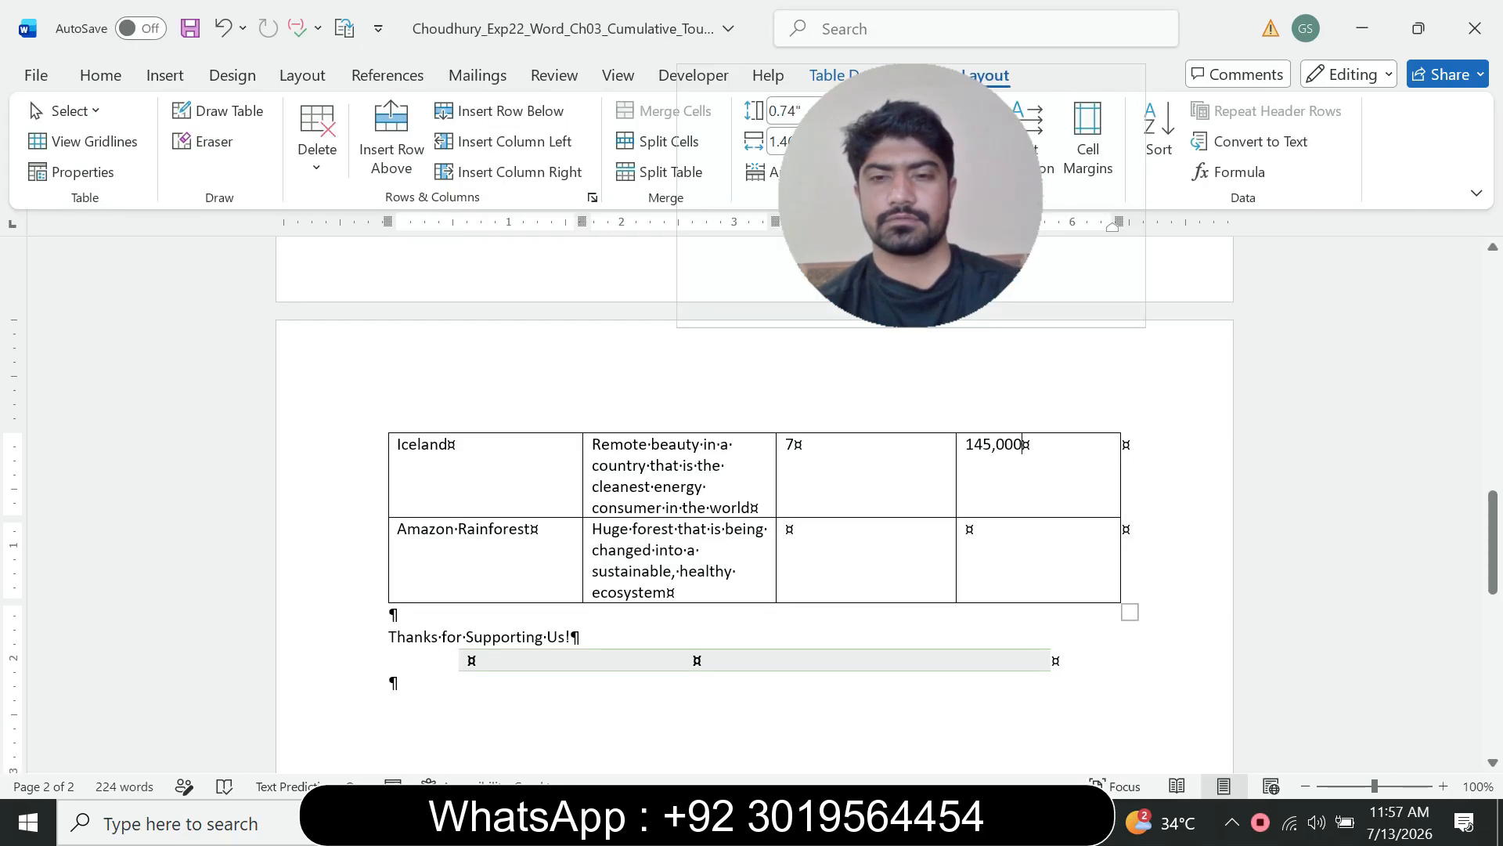
{"action": "type", "text": "8"}
{"action": "key", "text": "Tab"}
{"action": "key", "text": "ctrl+v"}
{"action": "key", "text": "ctrl"}
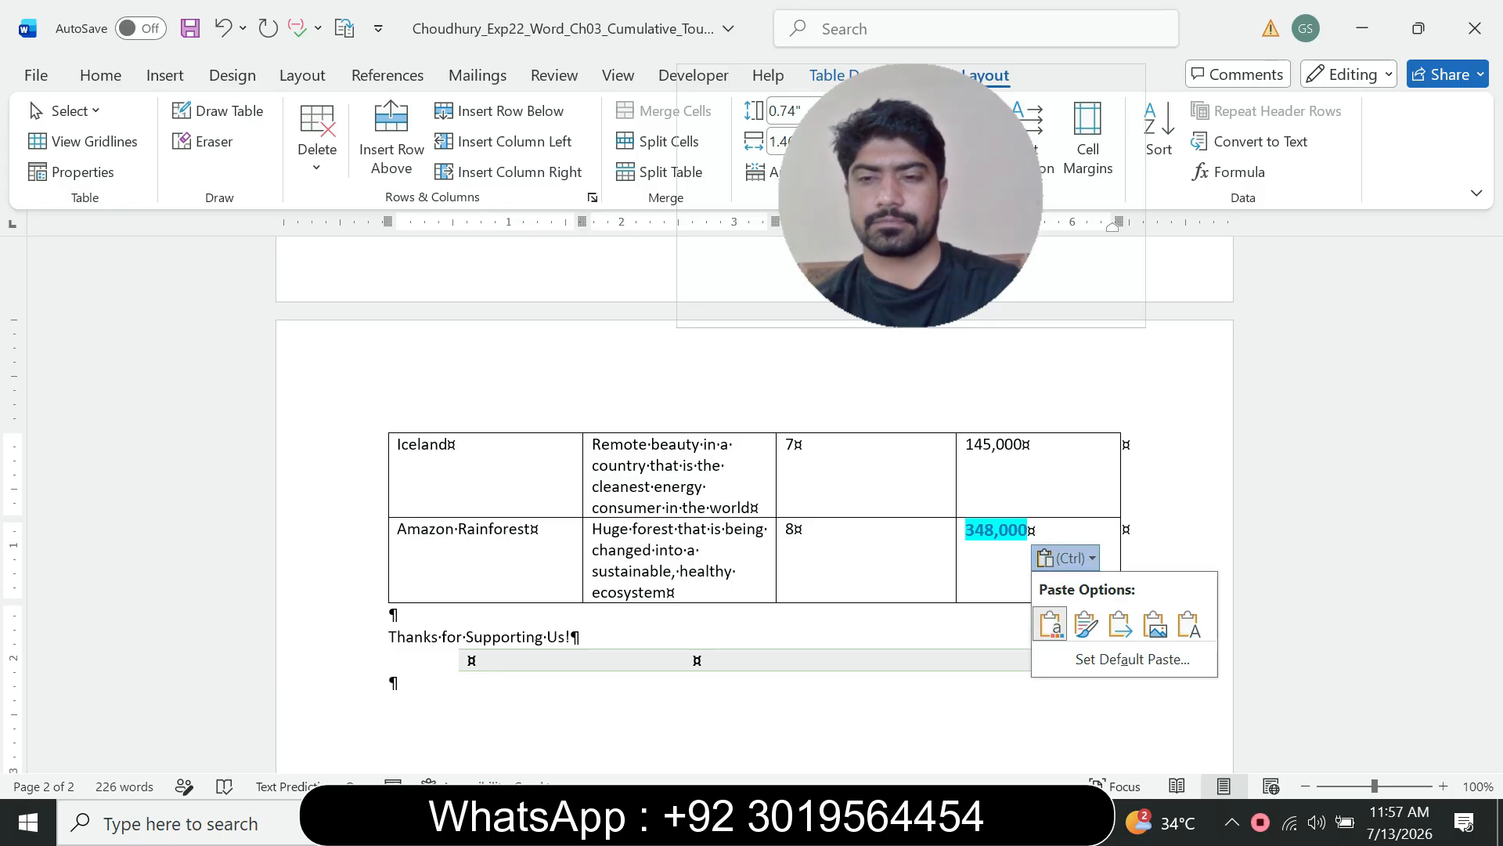
{"action": "left_click", "coordinate": [1188, 624]}
Step: In the instructions document, shrink instruction 5's text to 9 pt and remove its highlight to mark it done
{"action": "left_click", "coordinate": [1013, 822]}
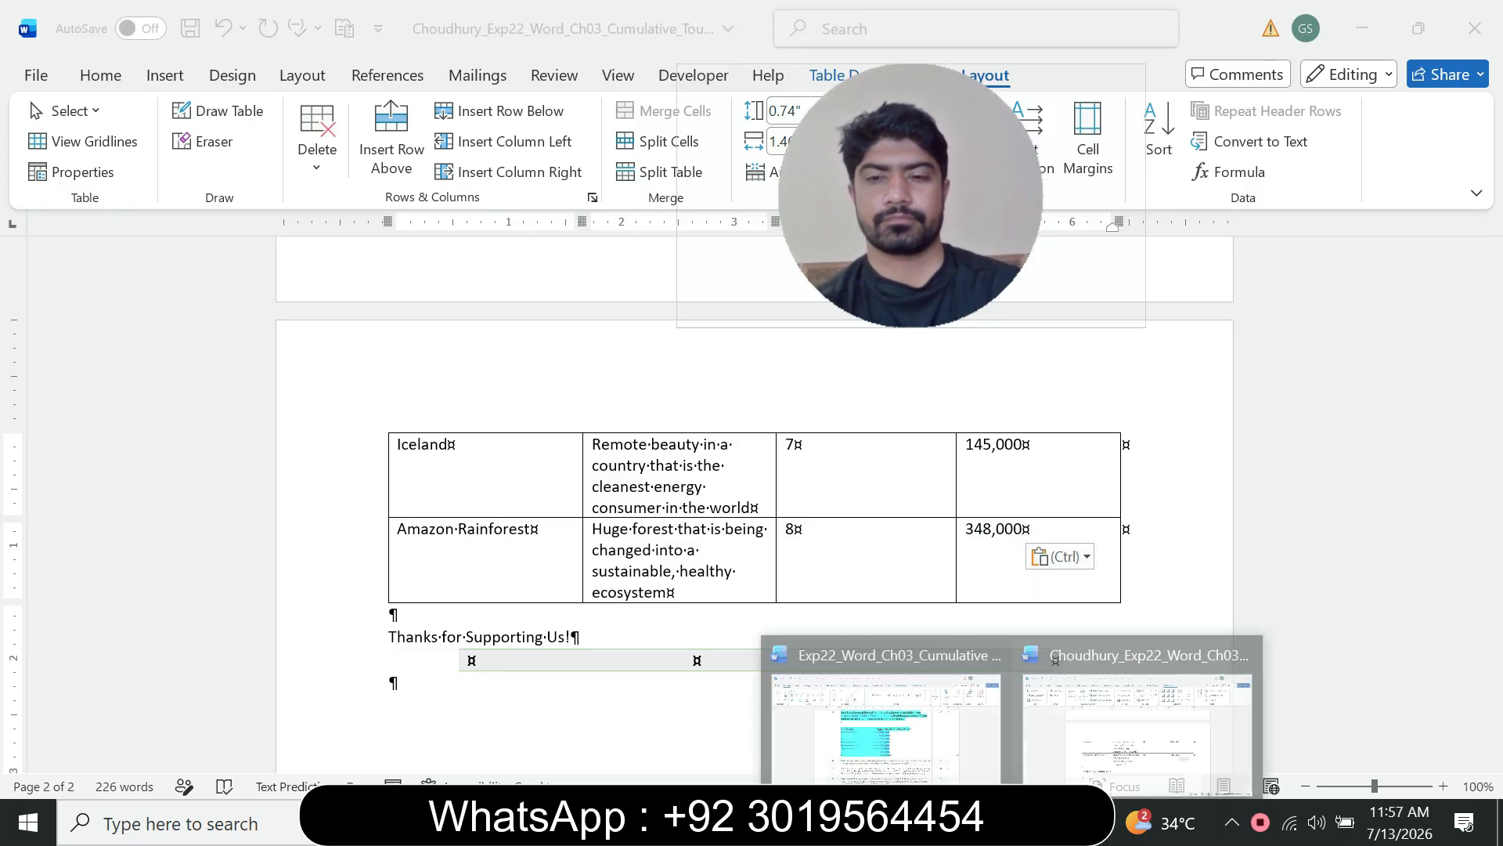
{"action": "left_click", "coordinate": [884, 712]}
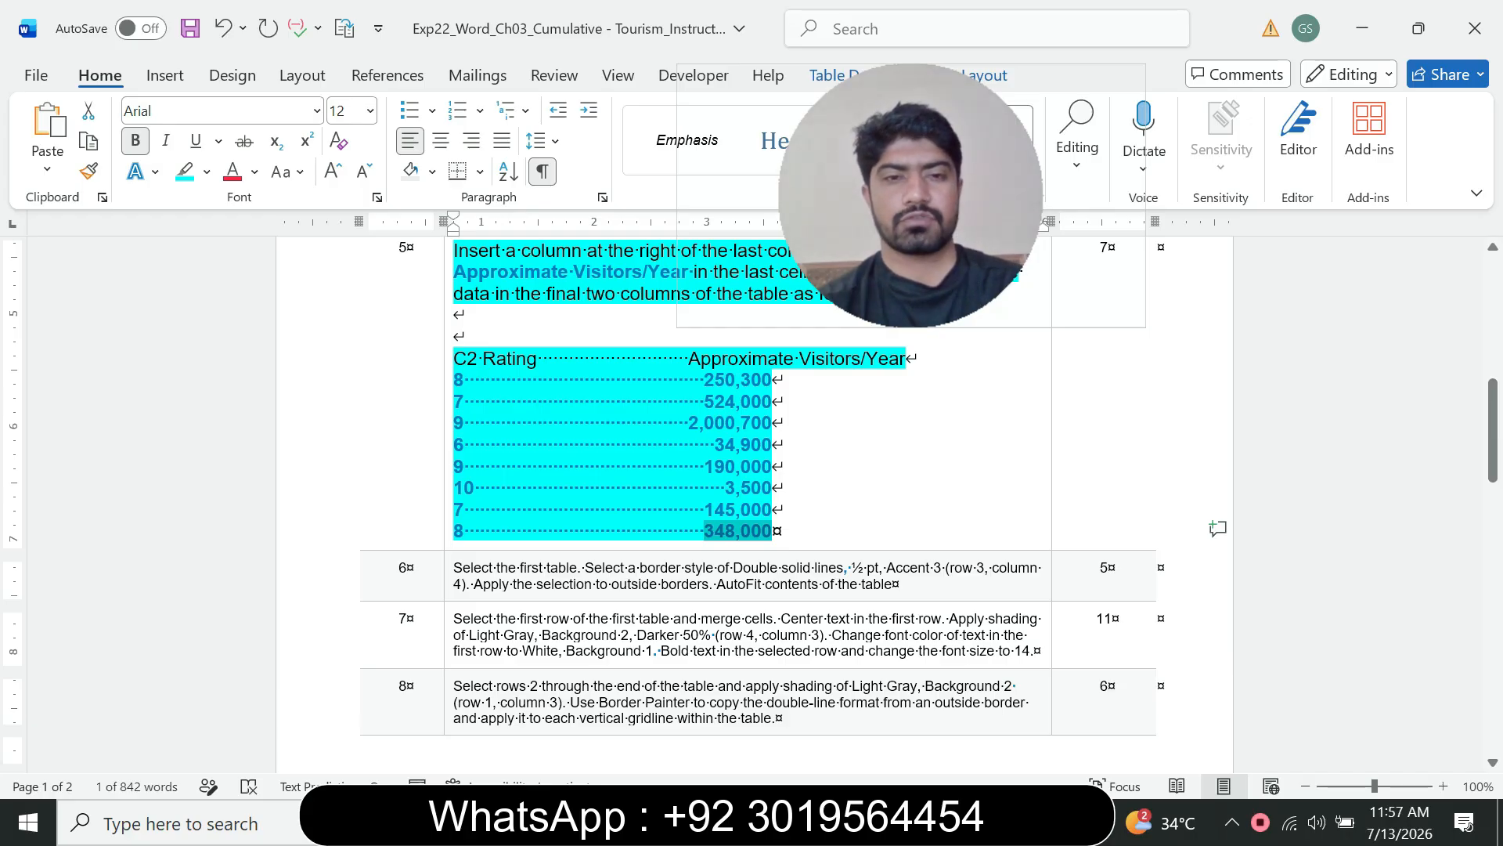
{"action": "left_click", "coordinate": [448, 533]}
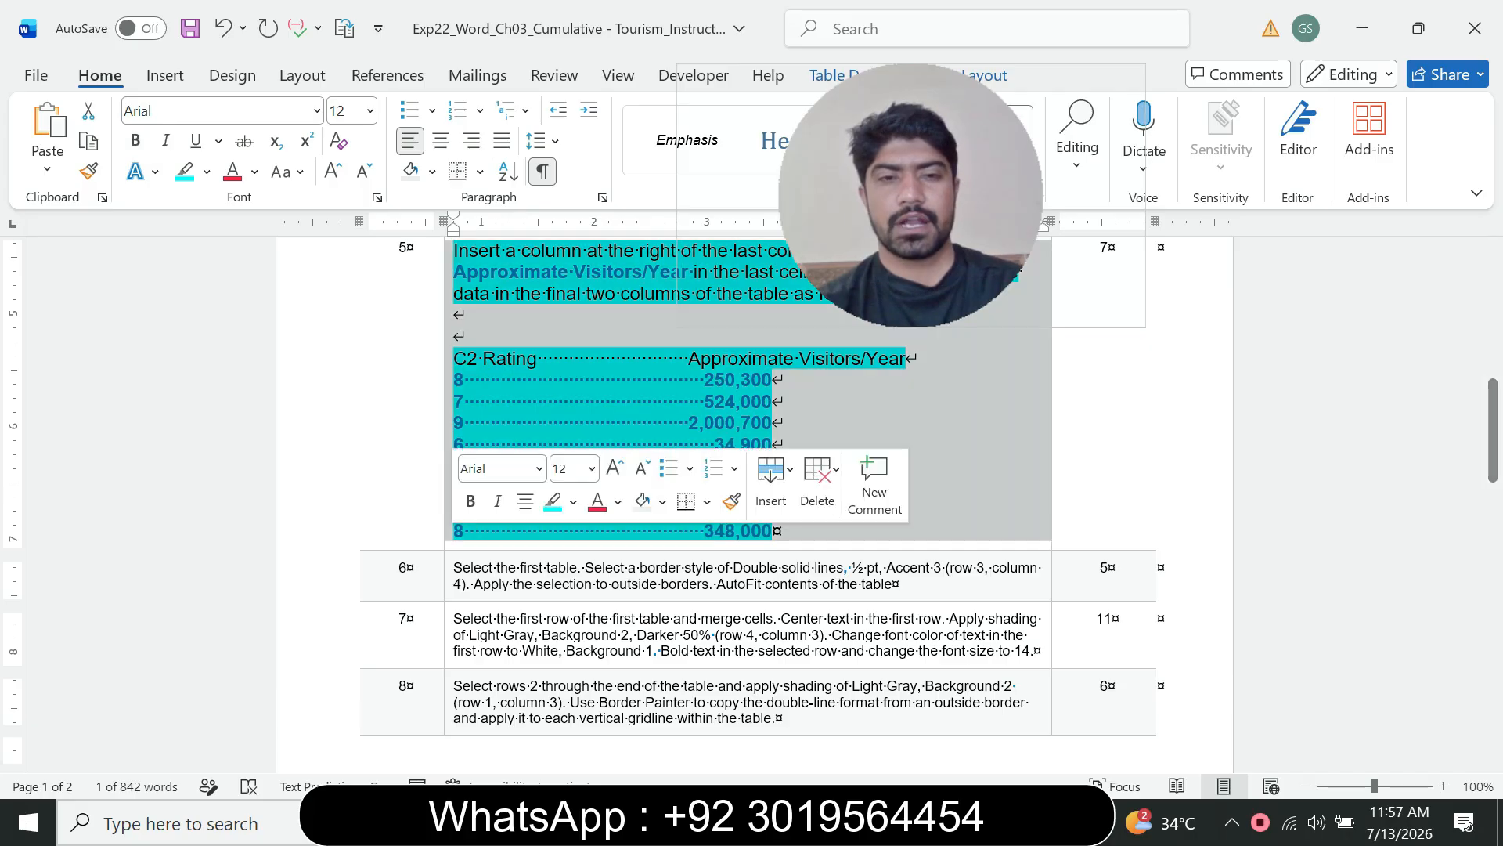
{"action": "left_click", "coordinate": [592, 468]}
{"action": "left_click", "coordinate": [566, 45]}
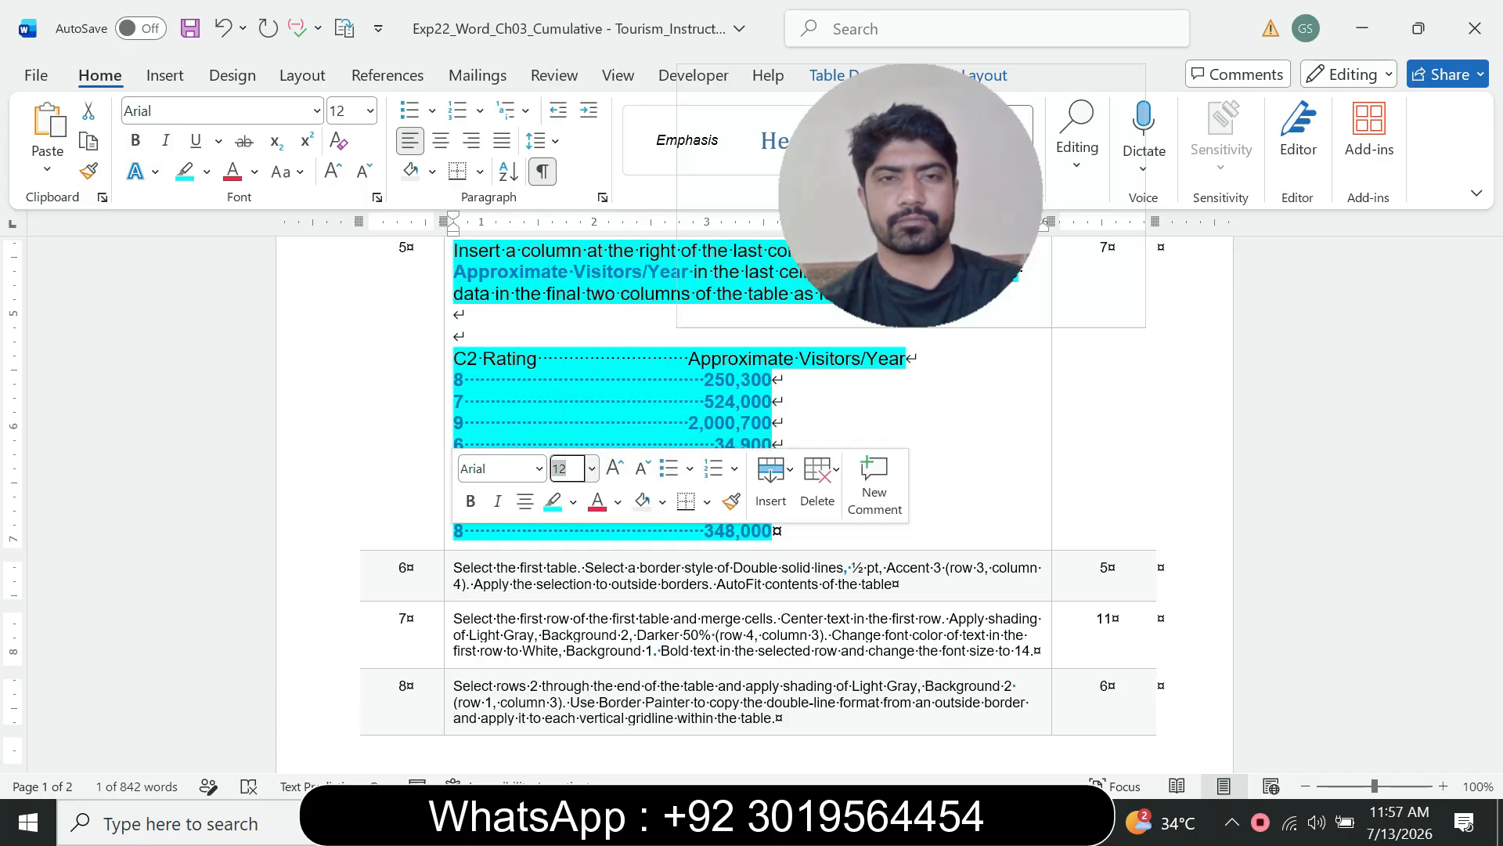
{"action": "left_click", "coordinate": [207, 172]}
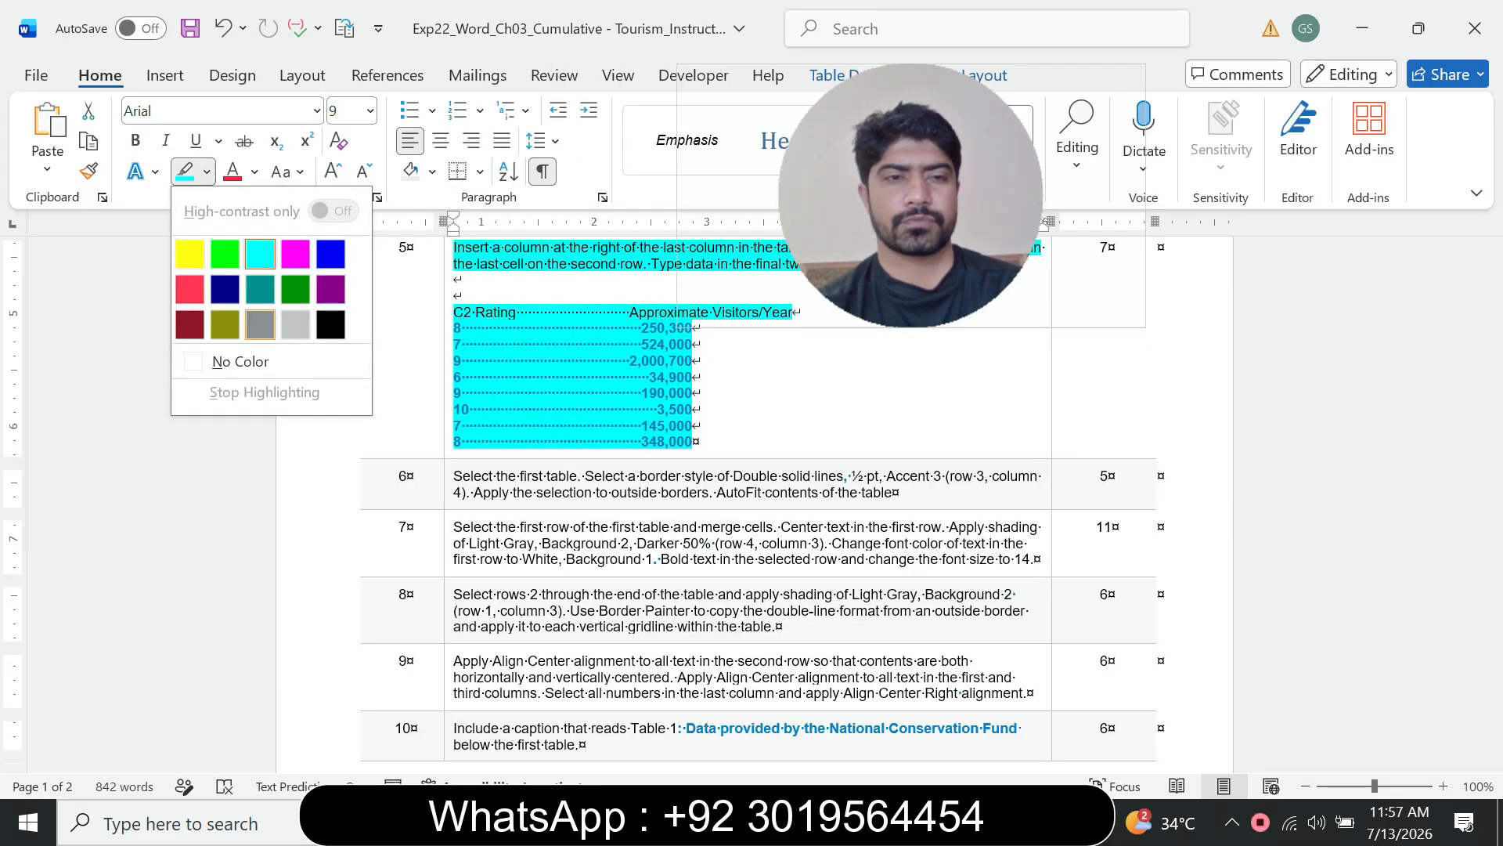
{"action": "left_click", "coordinate": [235, 359]}
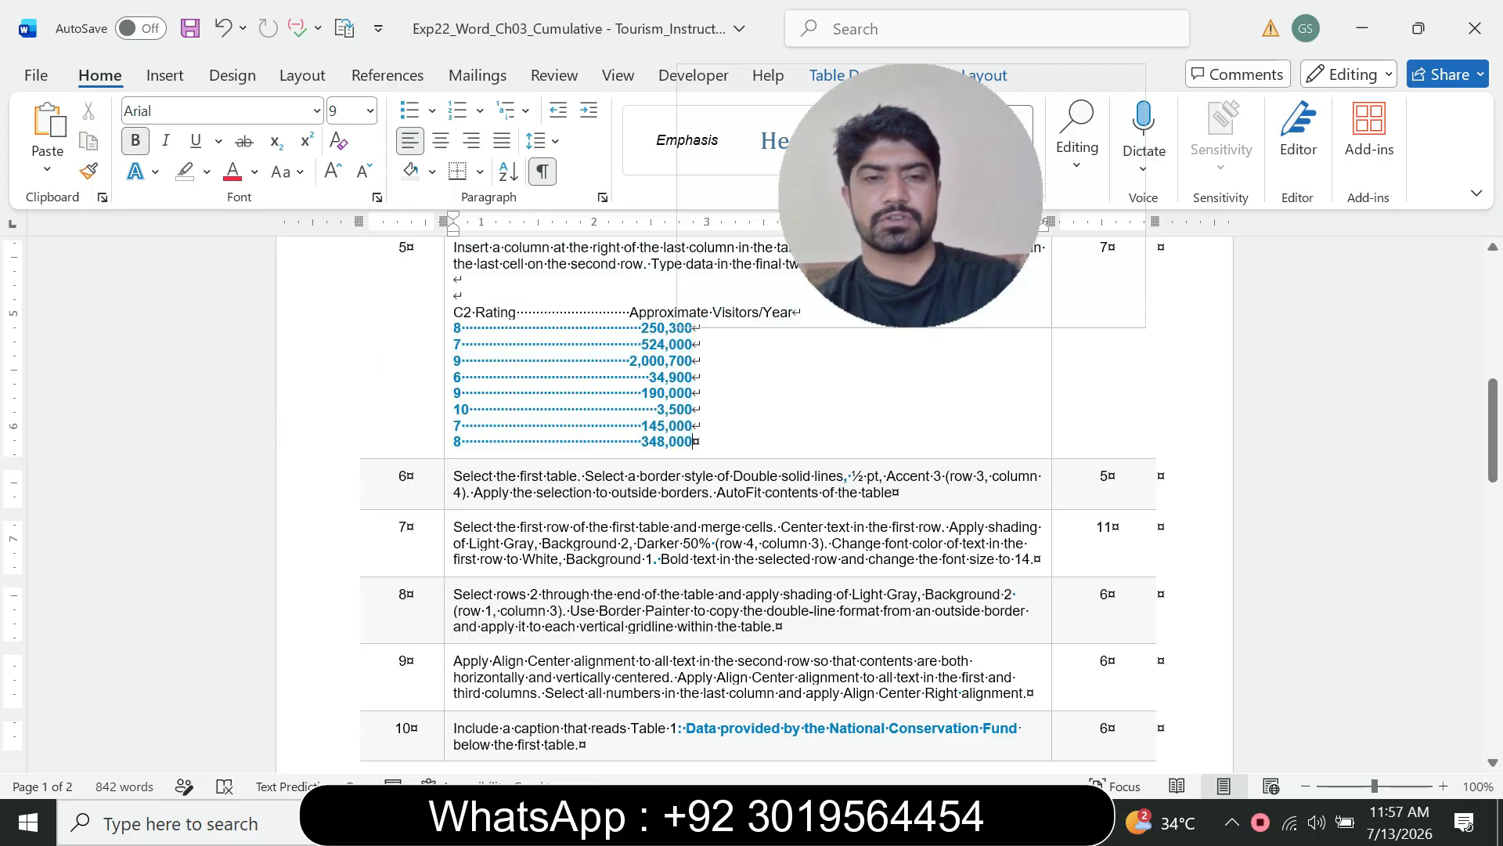
Step: Enlarge instruction 6's text to 12 pt and highlight it in turquoise
{"action": "left_click", "coordinate": [449, 491]}
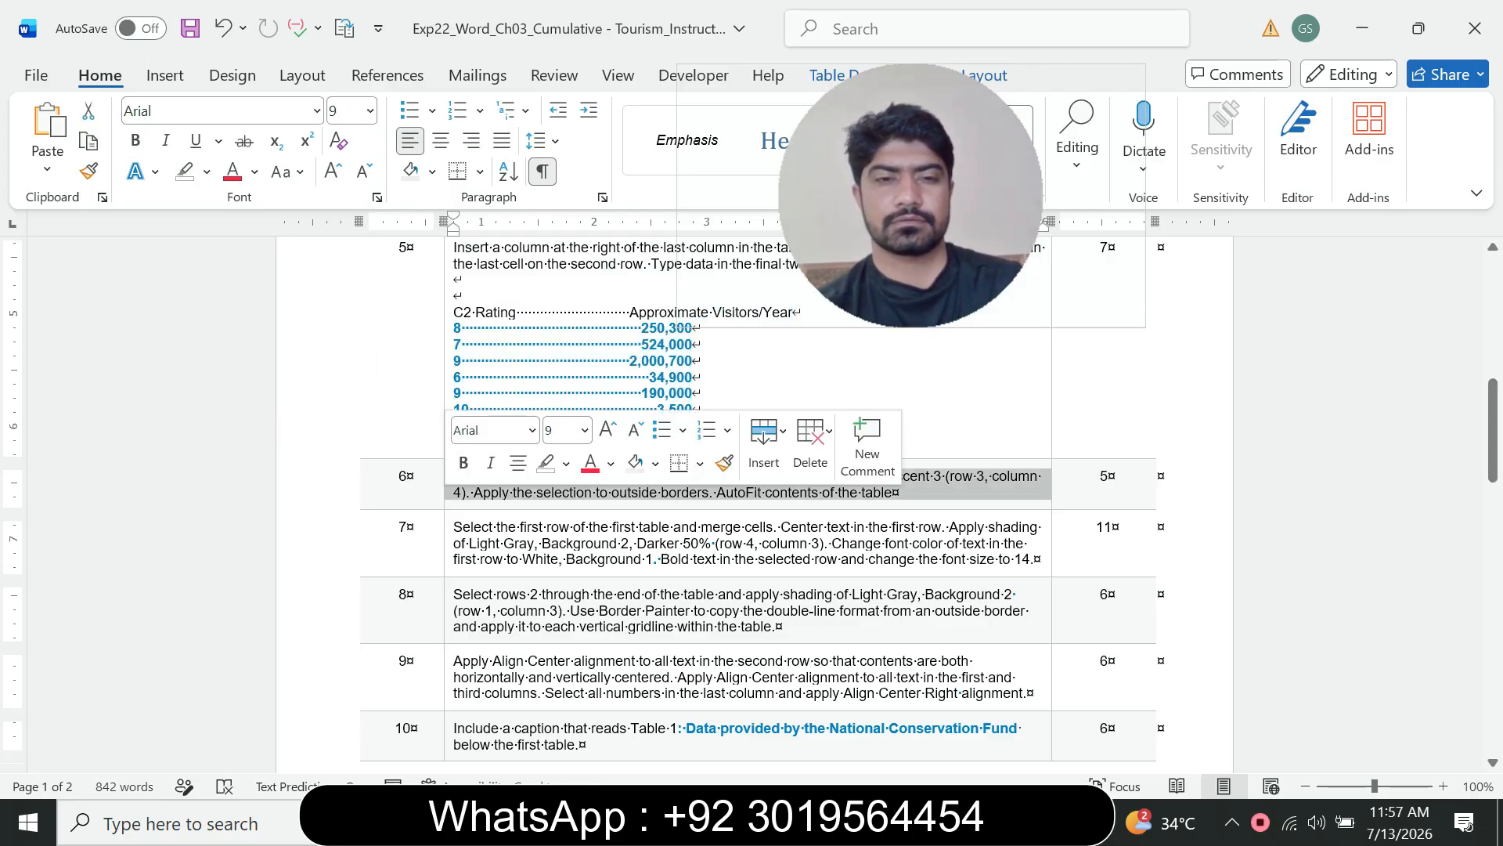
{"action": "left_click", "coordinate": [585, 431]}
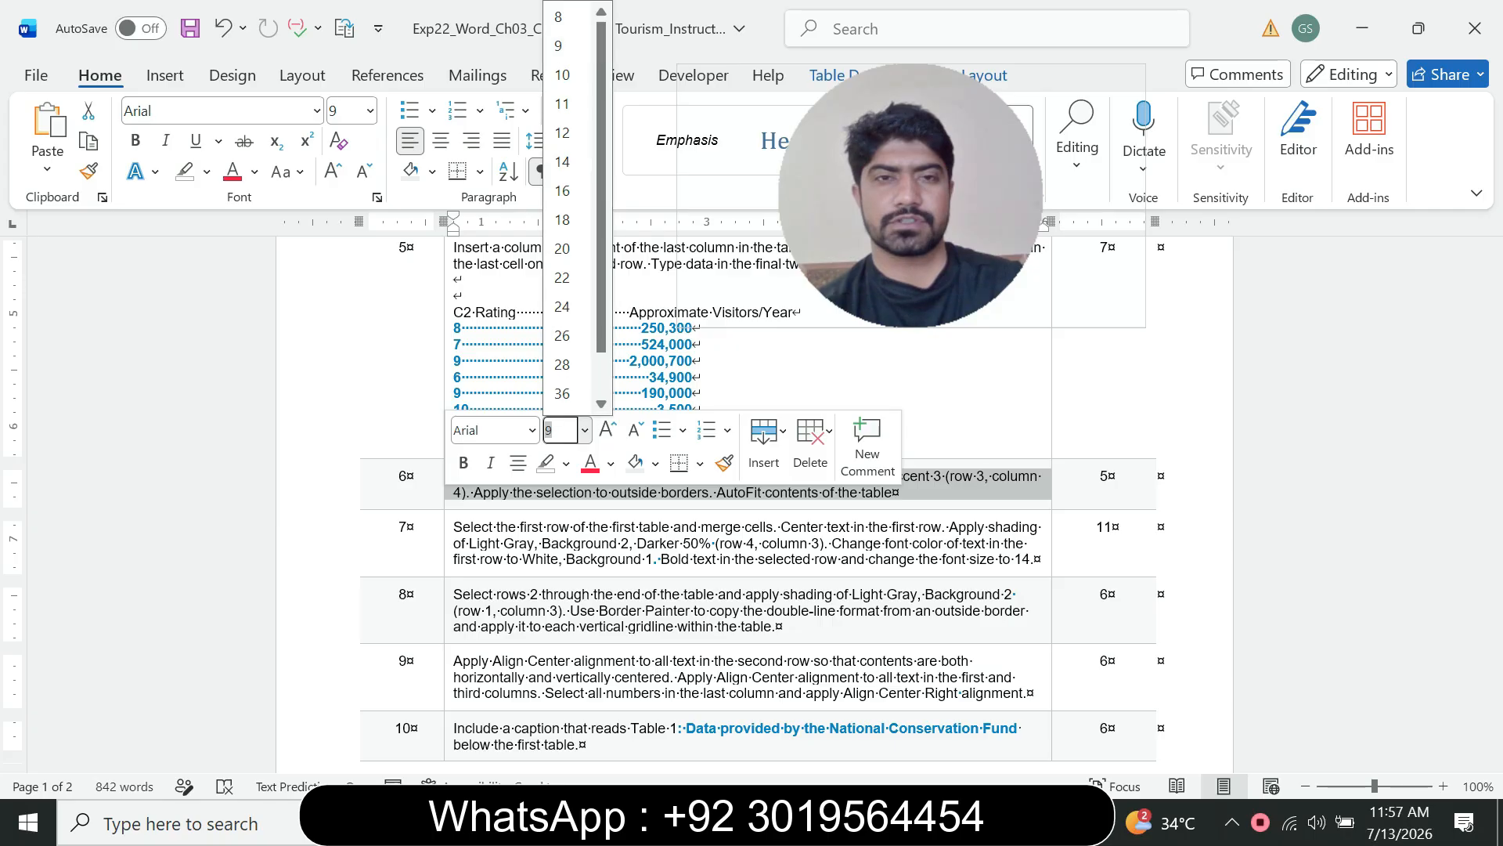
{"action": "left_click", "coordinate": [562, 138]}
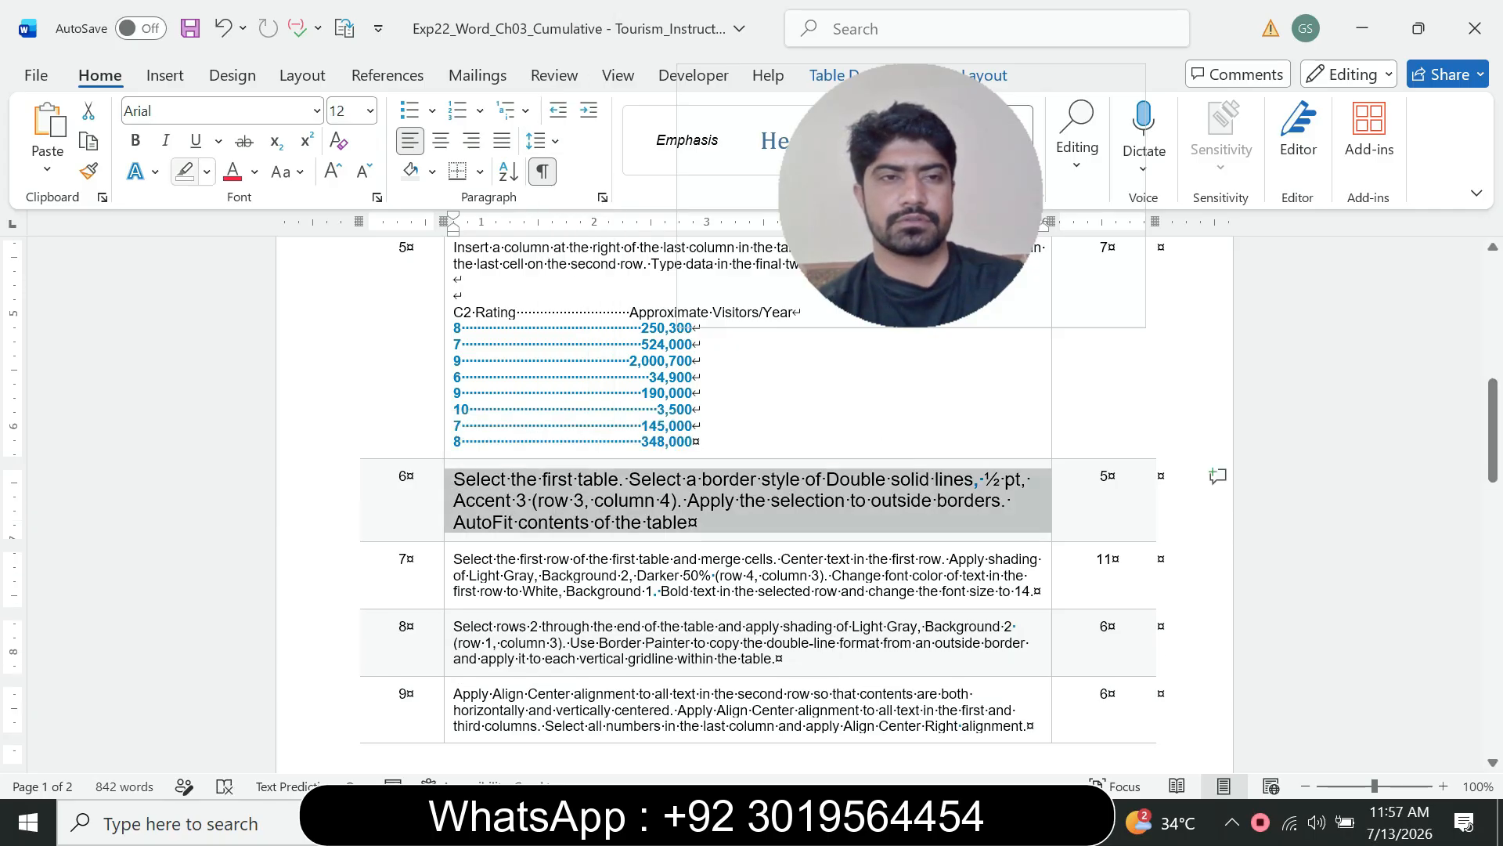
{"action": "left_click", "coordinate": [207, 173]}
{"action": "left_click", "coordinate": [260, 254]}
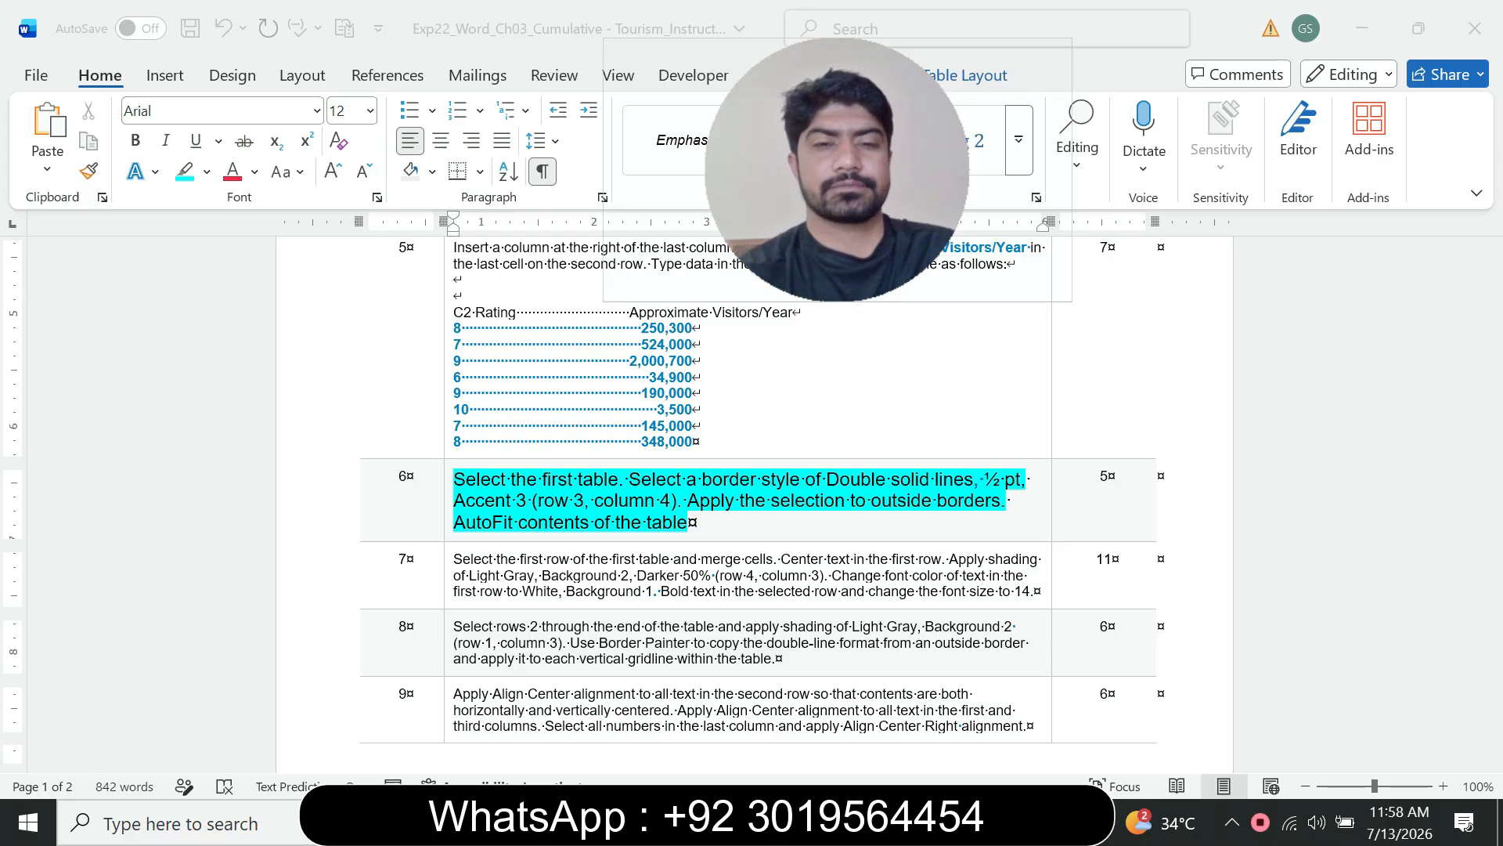
Step: Switch to the flyer document and select the entire first table
{"action": "left_click", "coordinate": [1012, 822]}
{"action": "left_click", "coordinate": [1120, 704]}
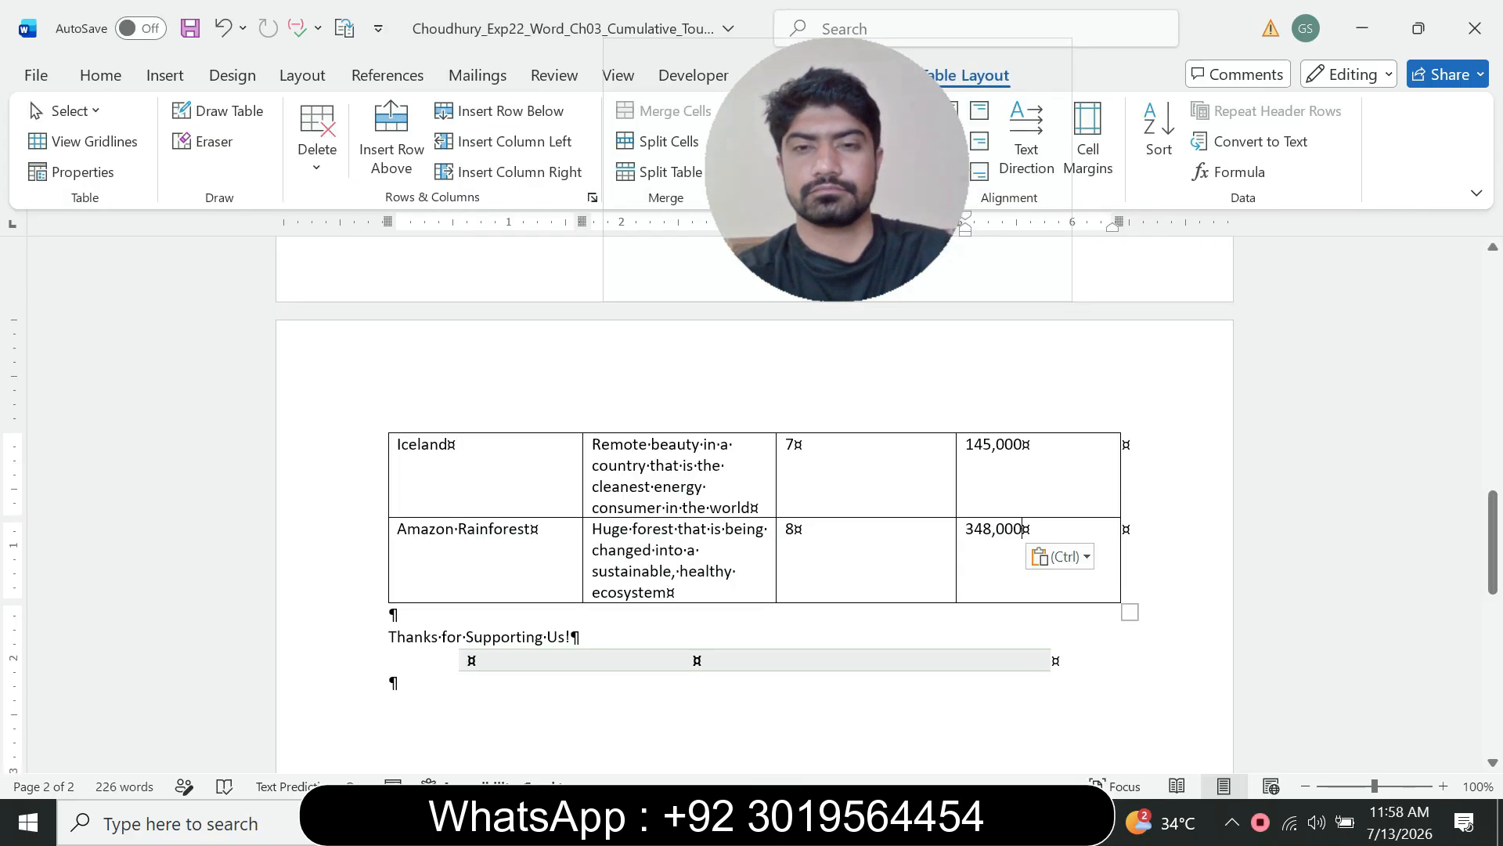
{"action": "scroll", "coordinate": [1096, 674], "scroll_direction": "up", "scroll_amount": 10}
{"action": "scroll", "coordinate": [755, 507], "scroll_direction": "up", "scroll_amount": 6}
{"action": "scroll", "coordinate": [755, 508], "scroll_direction": "down", "scroll_amount": 3}
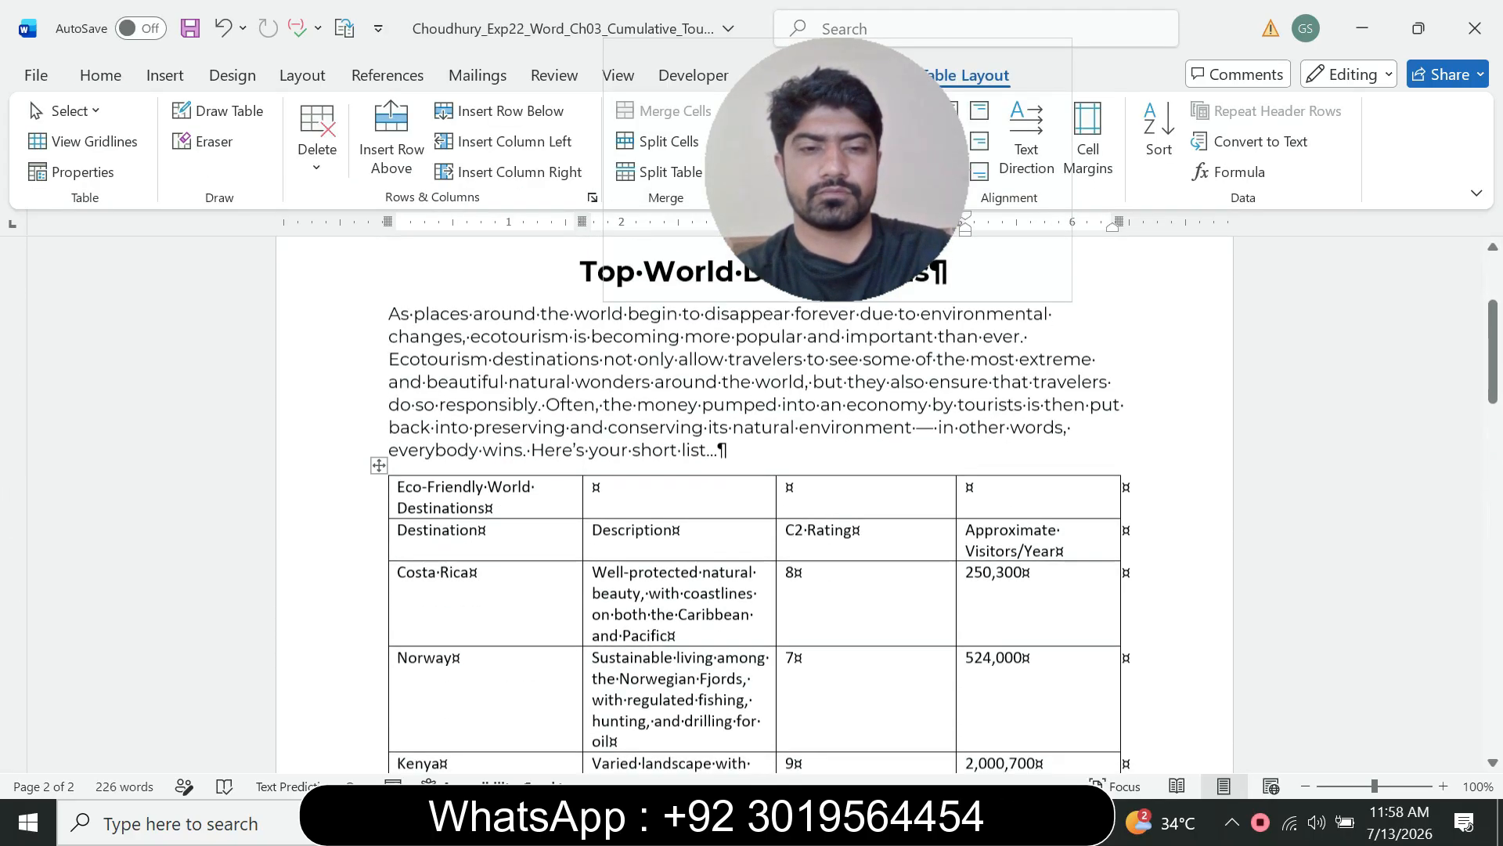
{"action": "left_click", "coordinate": [379, 454]}
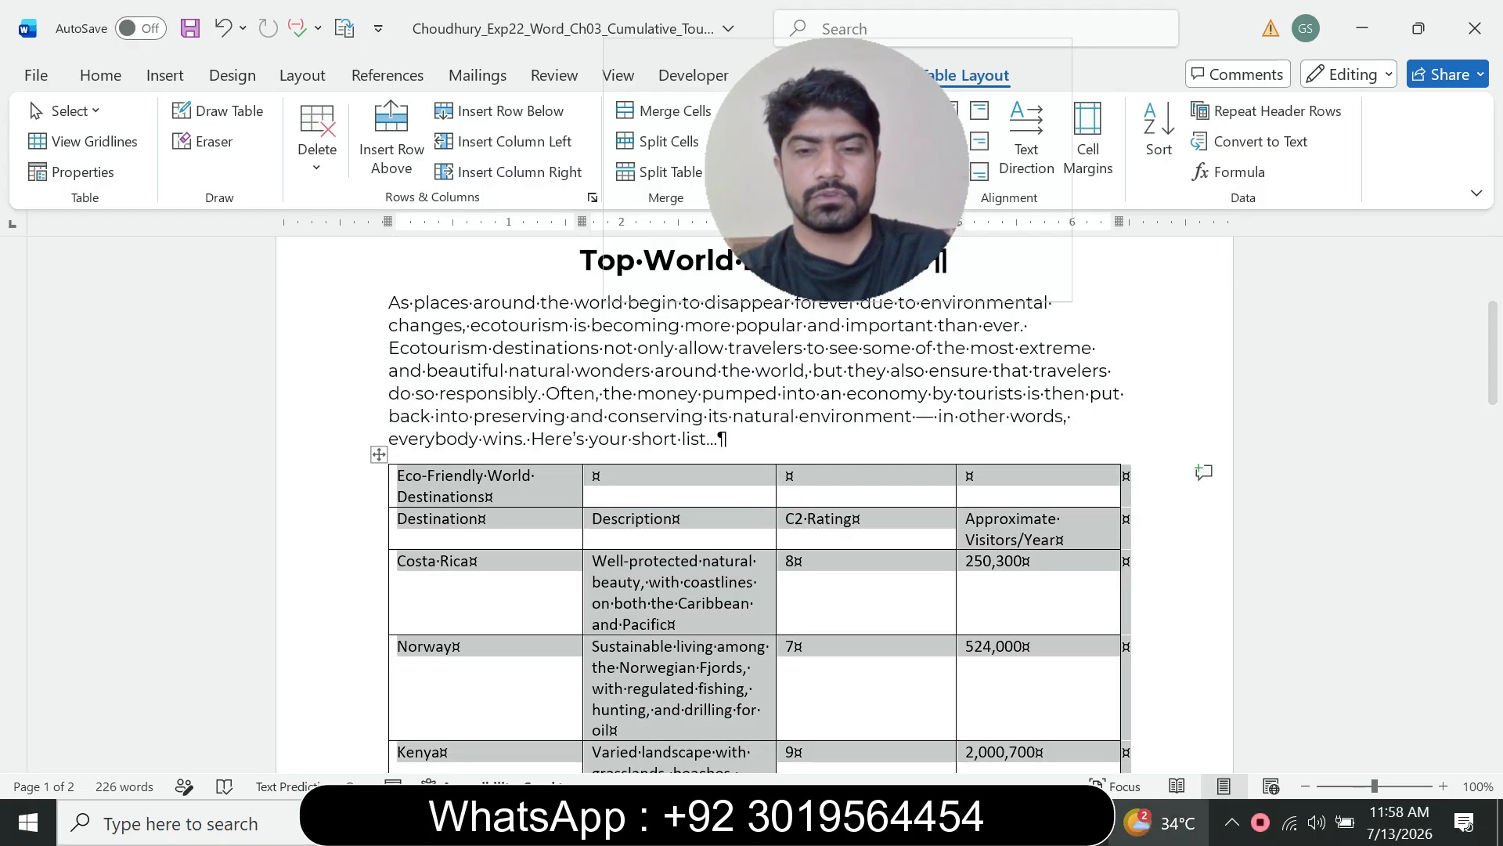
Step: Apply a double solid-line, ½ pt border style to the first table through the Borders and Shading dialog
{"action": "left_click", "coordinate": [1013, 822]}
{"action": "left_click", "coordinate": [892, 708]}
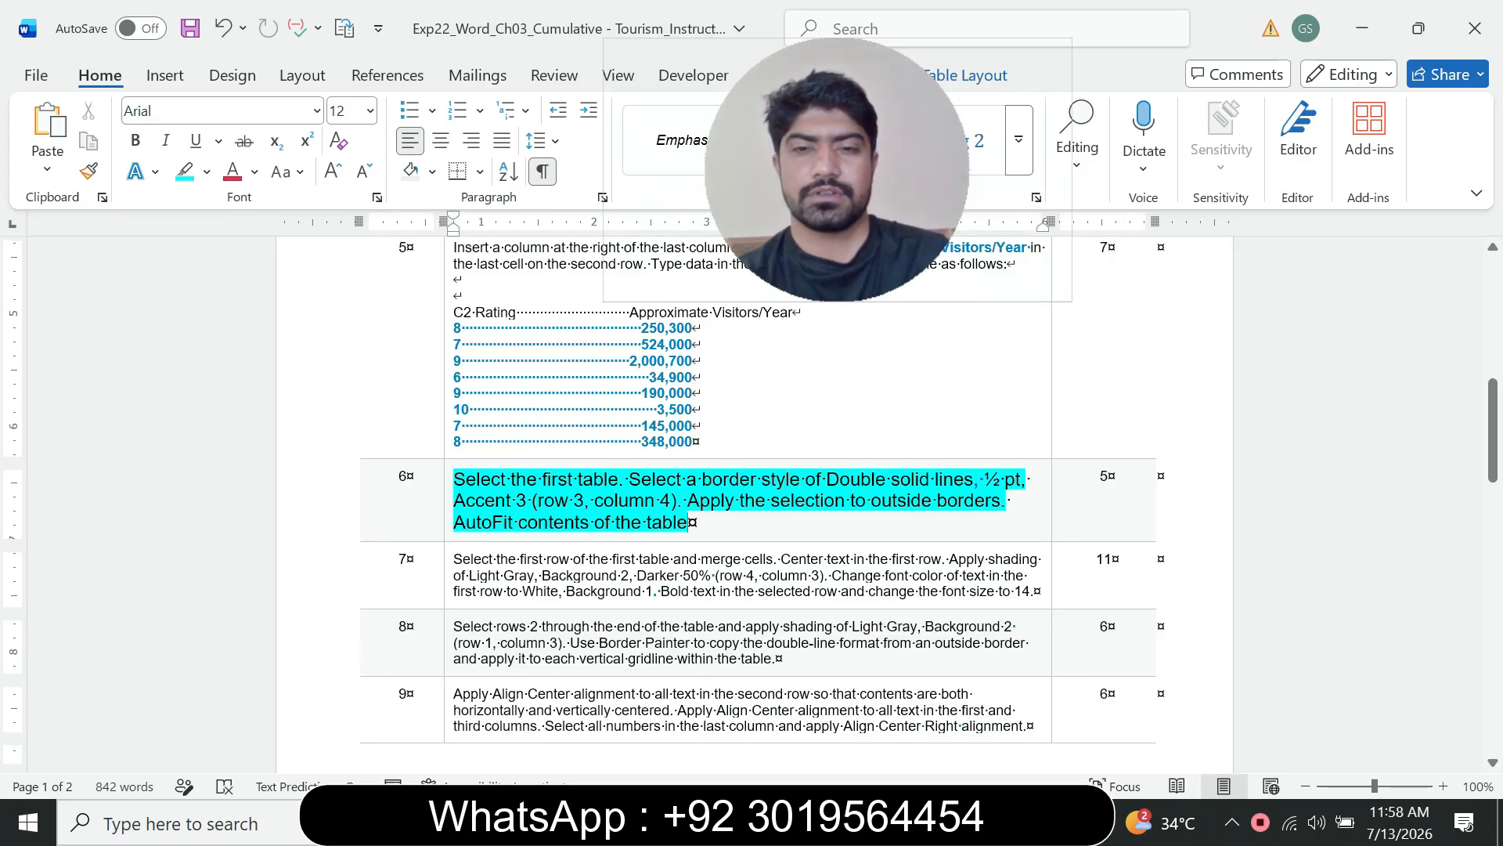
{"action": "left_click_drag", "start_coordinate": [890, 480], "coordinate": [1031, 479]}
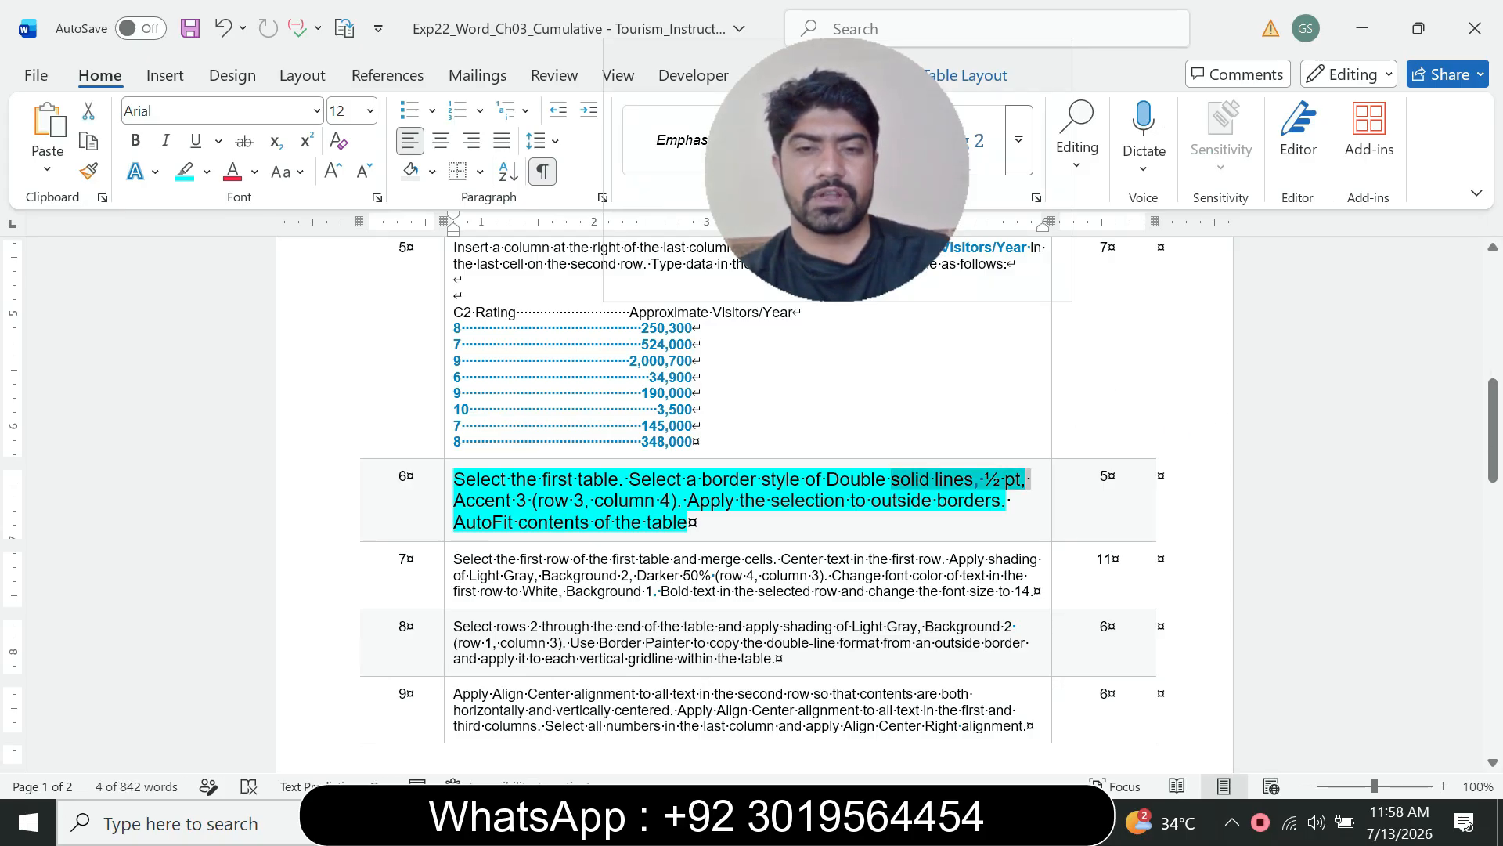
{"action": "mouse_move", "coordinate": [1012, 822]}
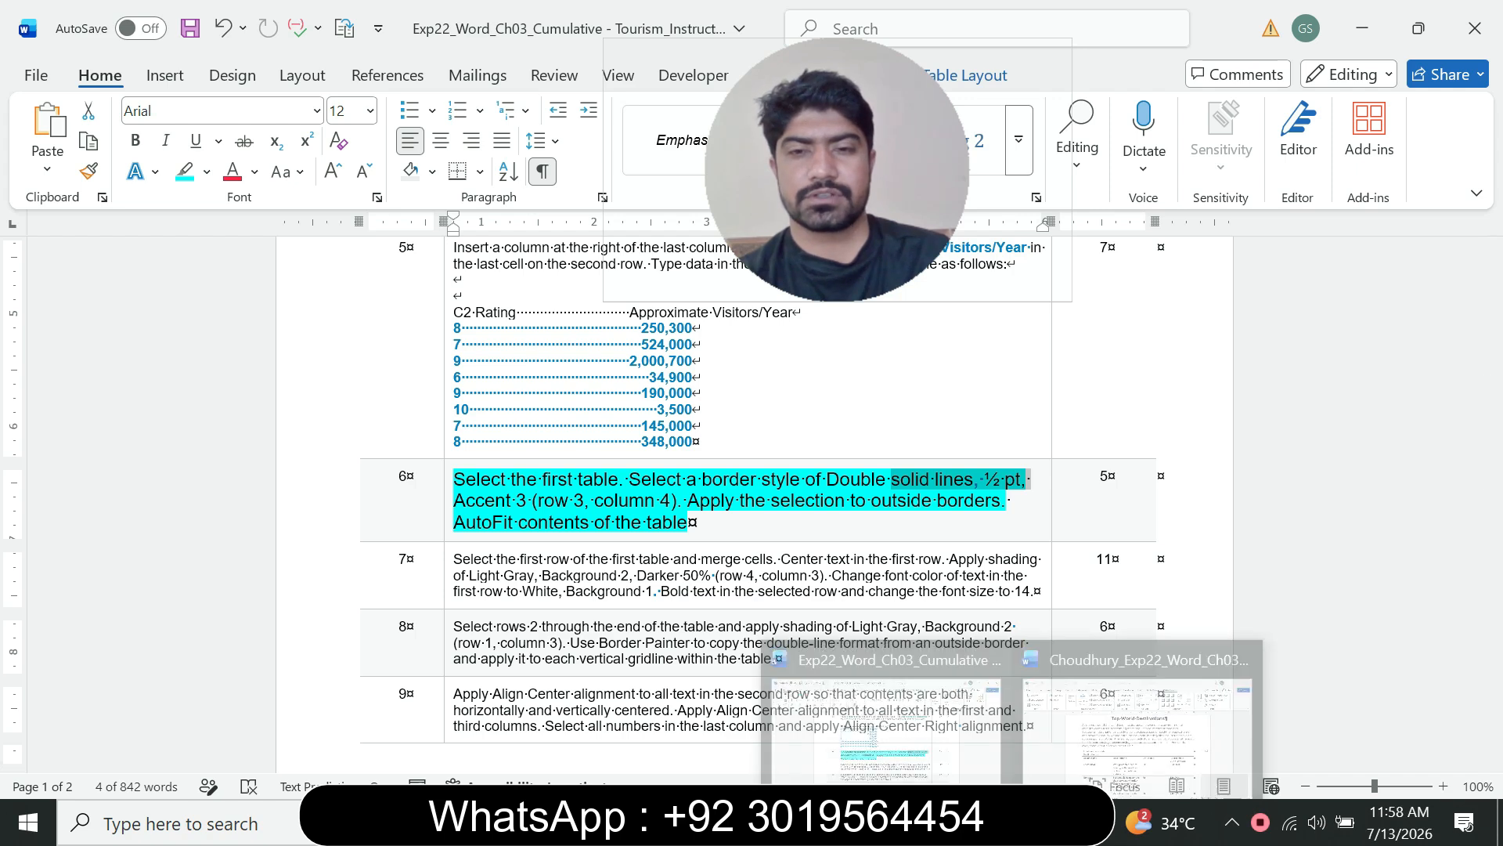
{"action": "left_click", "coordinate": [1135, 705]}
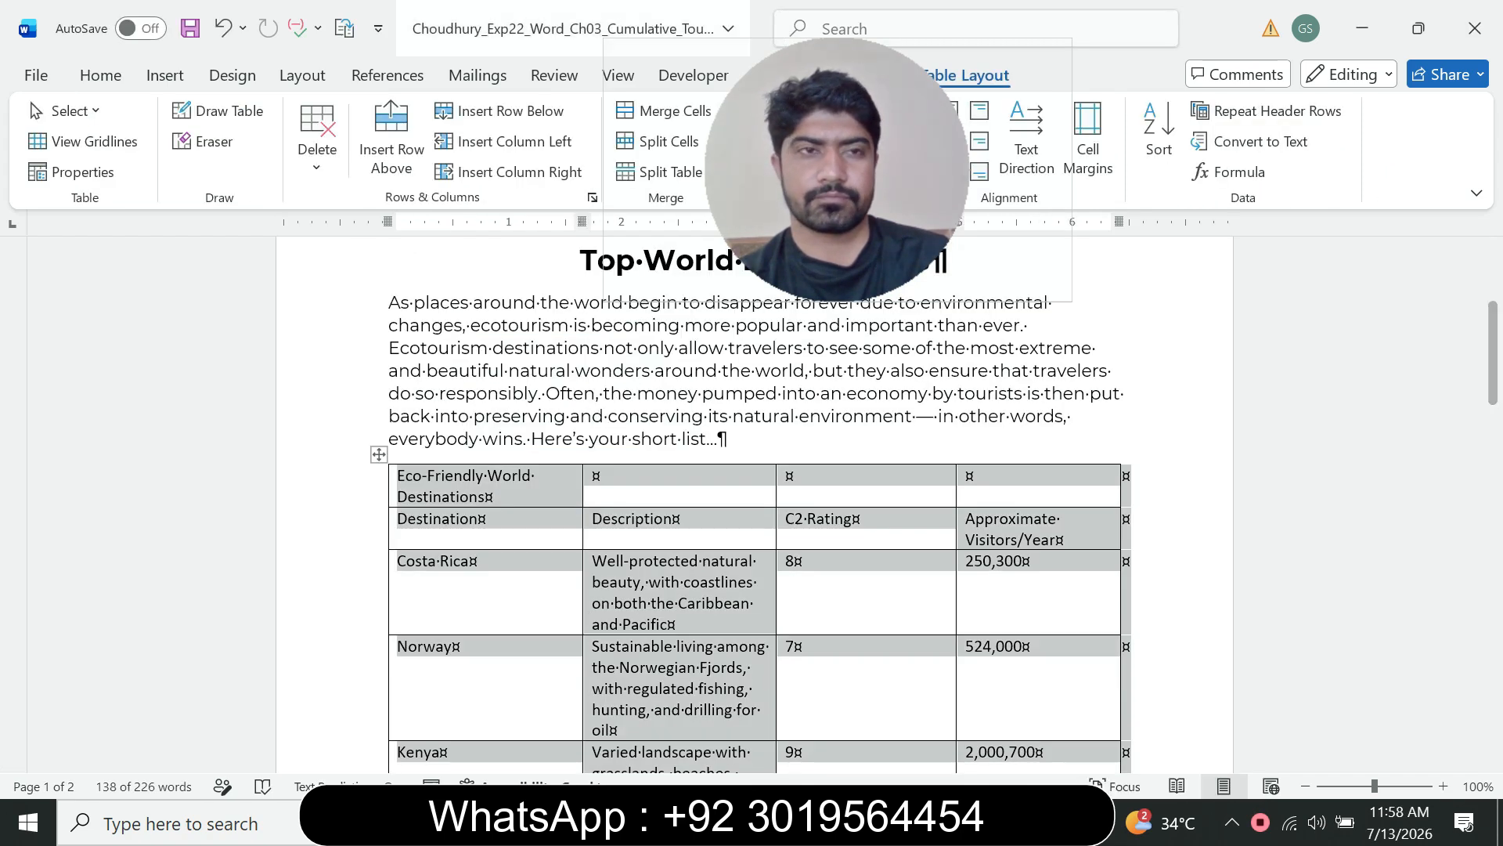
{"action": "left_click", "coordinate": [100, 76]}
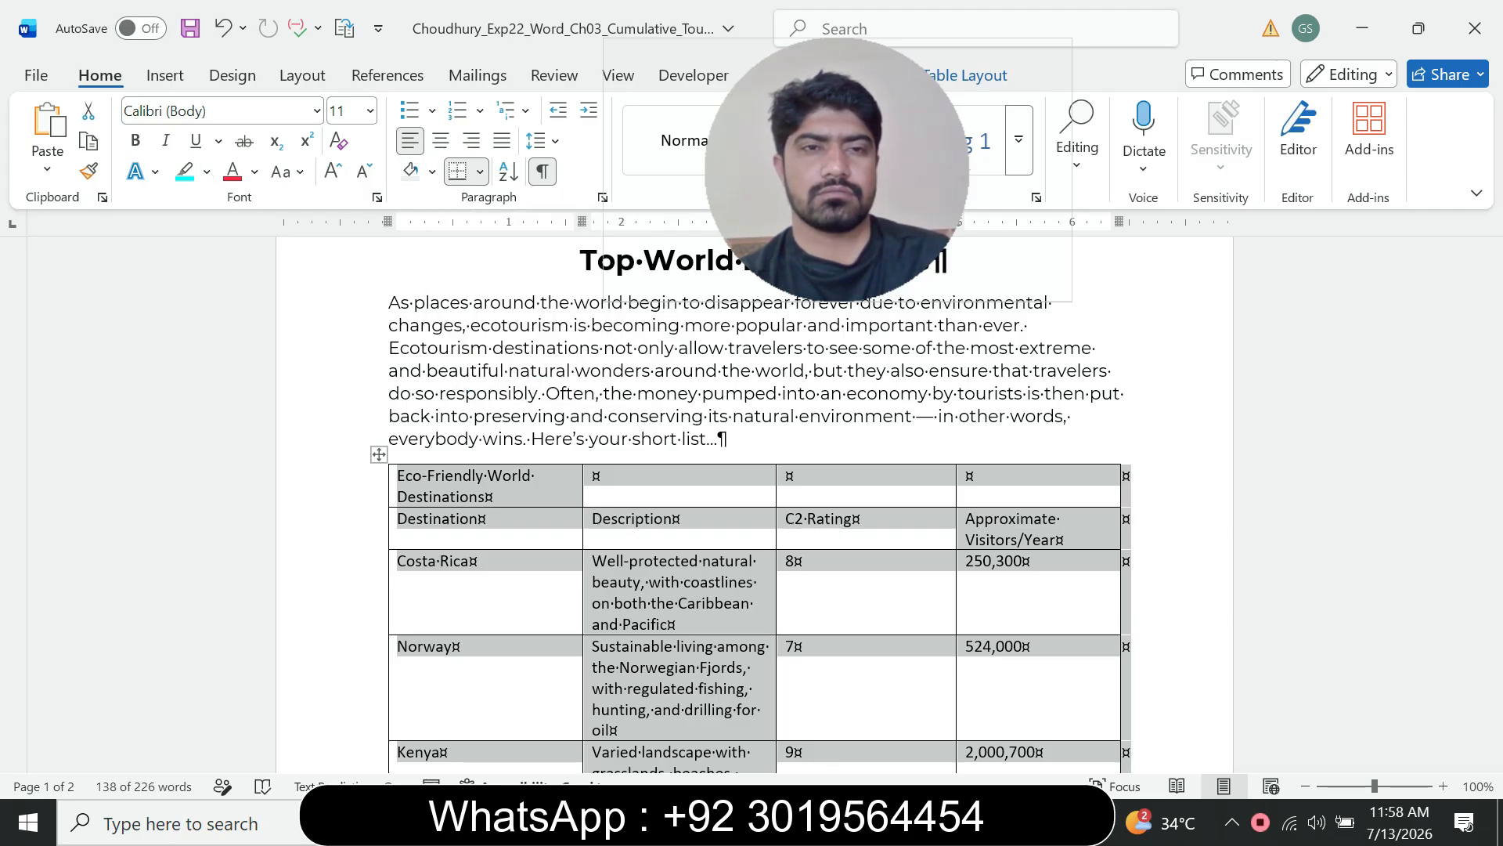
{"action": "left_click", "coordinate": [479, 171]}
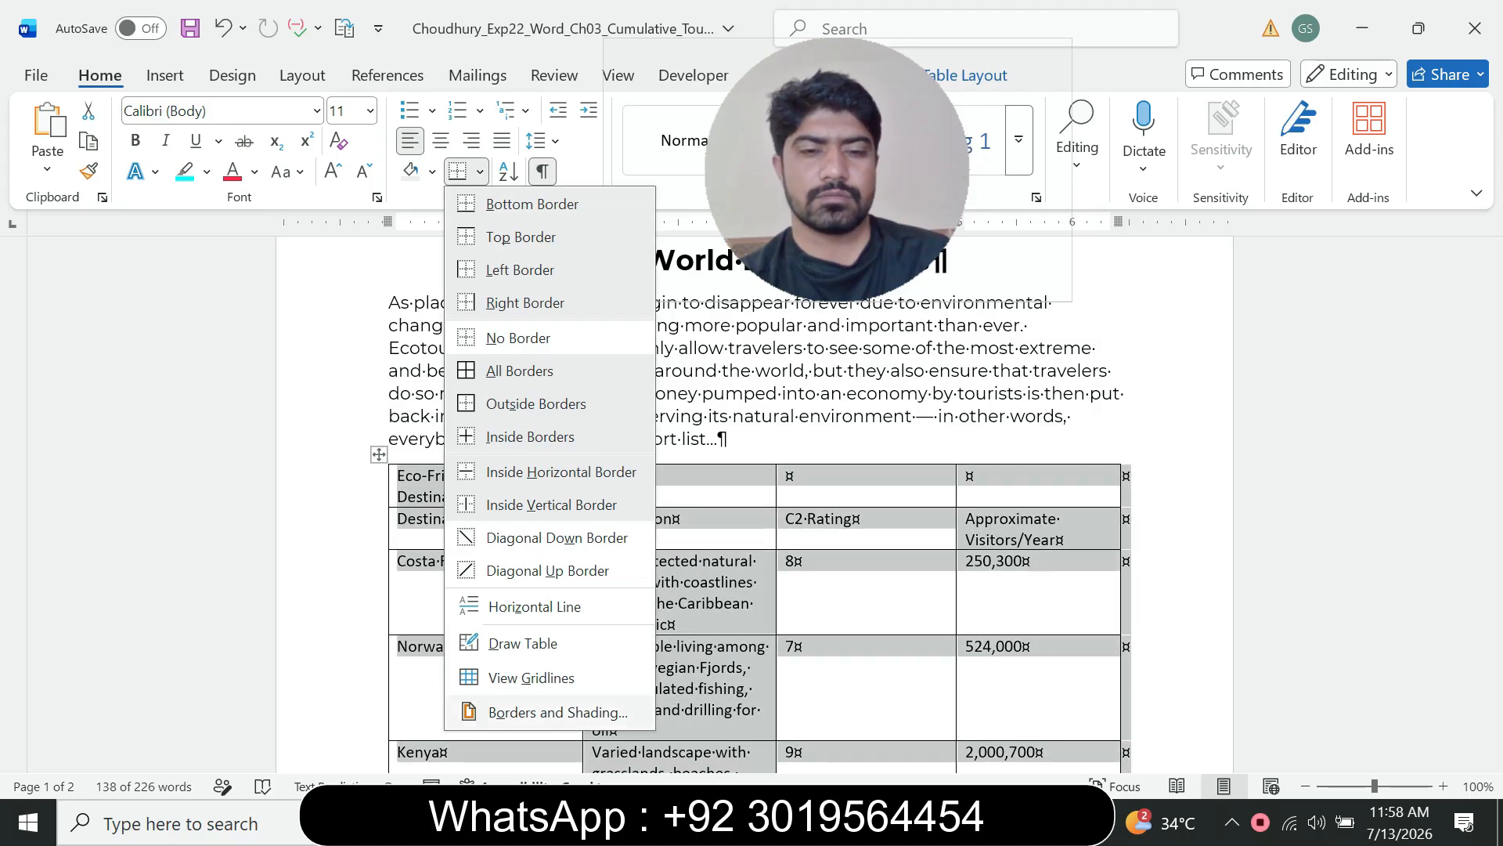
{"action": "left_click", "coordinate": [557, 712]}
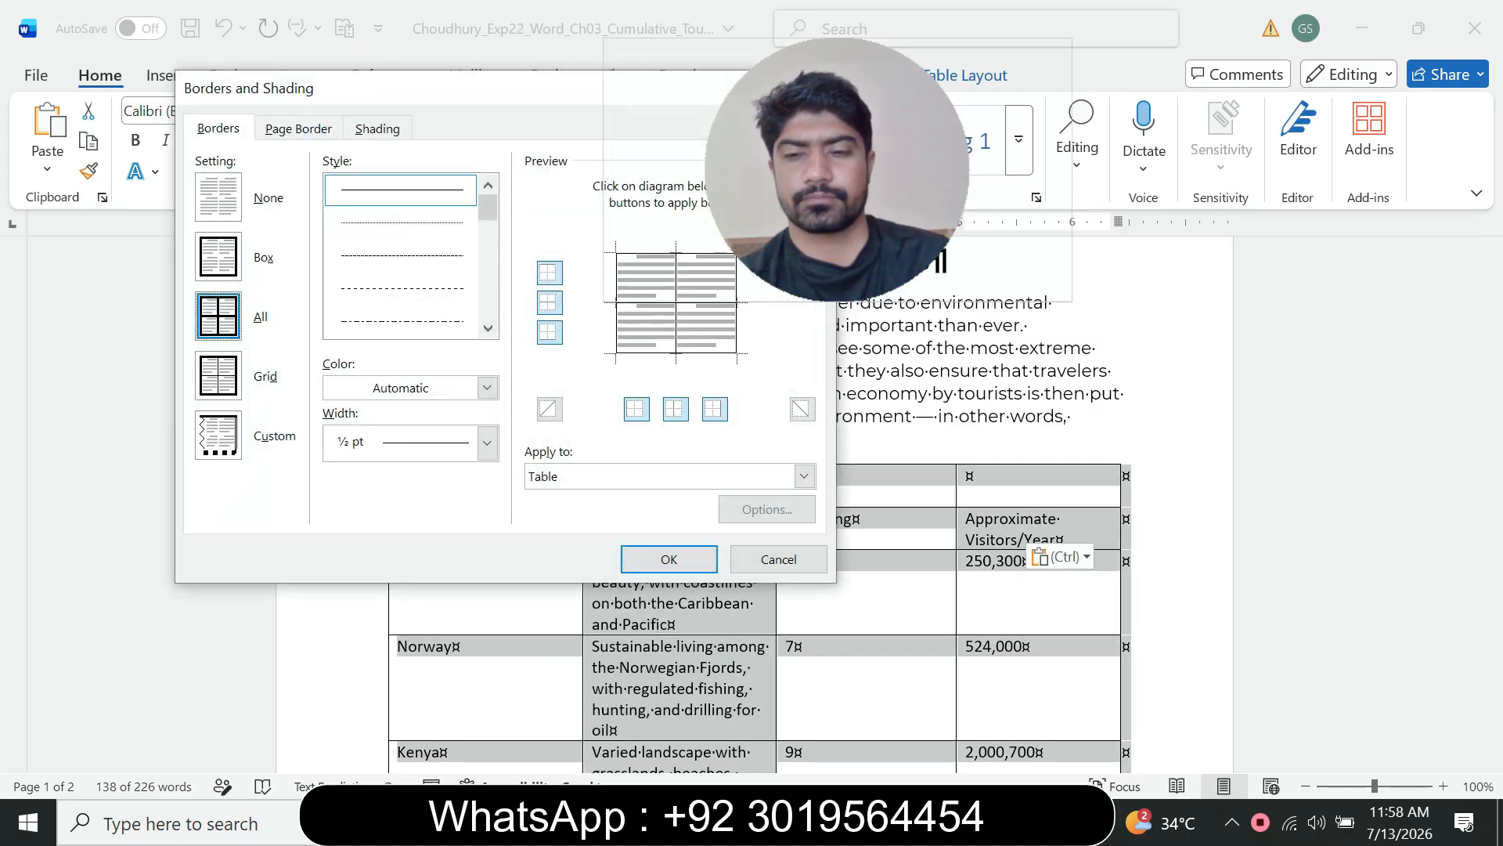
{"action": "mouse_move", "coordinate": [1012, 823]}
{"action": "mouse_move", "coordinate": [886, 728]}
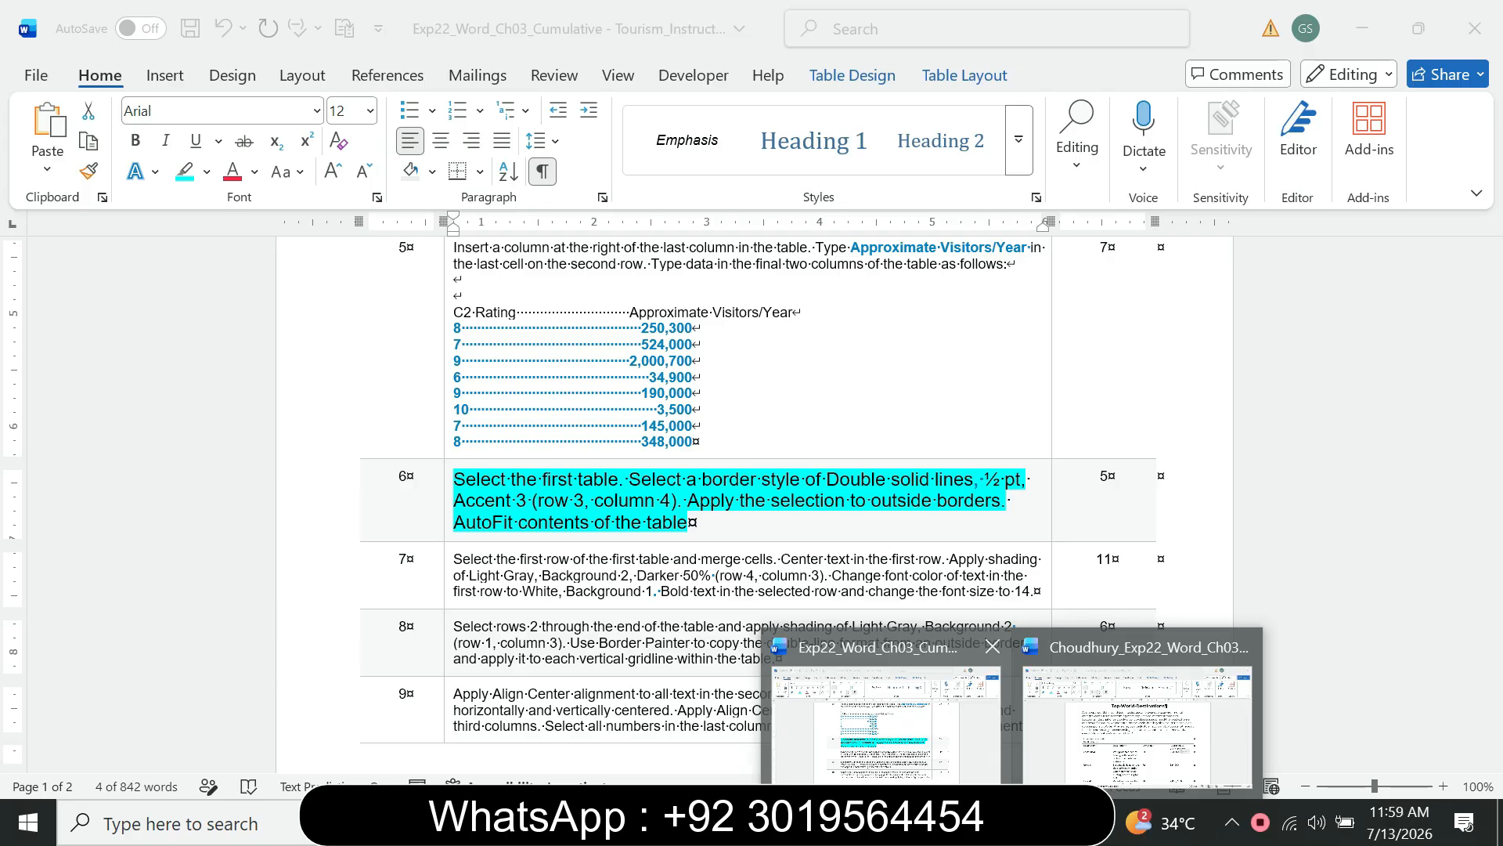
{"action": "left_click", "coordinate": [1137, 724]}
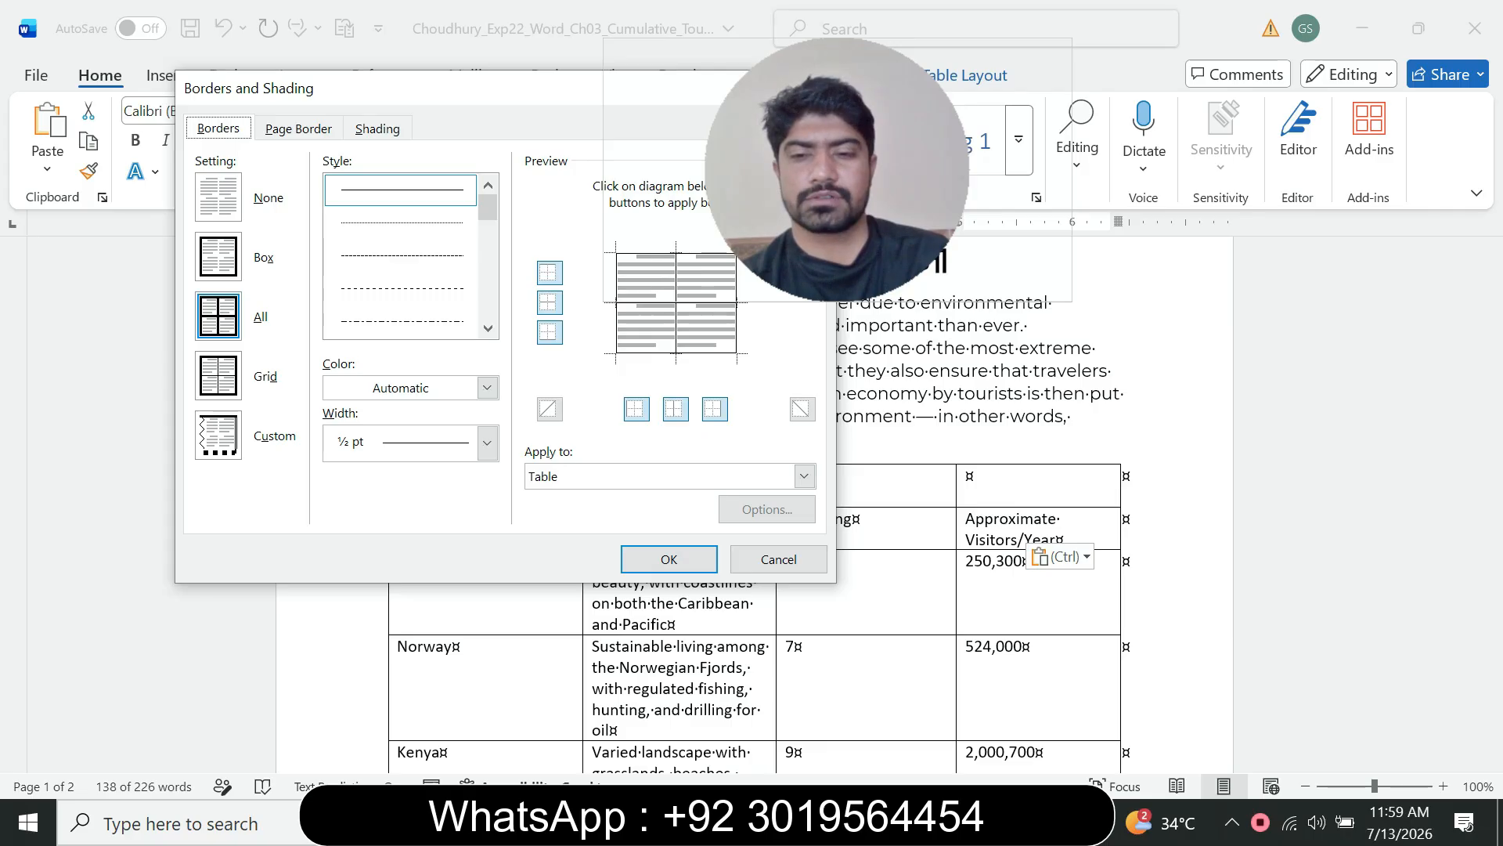
{"action": "left_click", "coordinate": [1011, 822]}
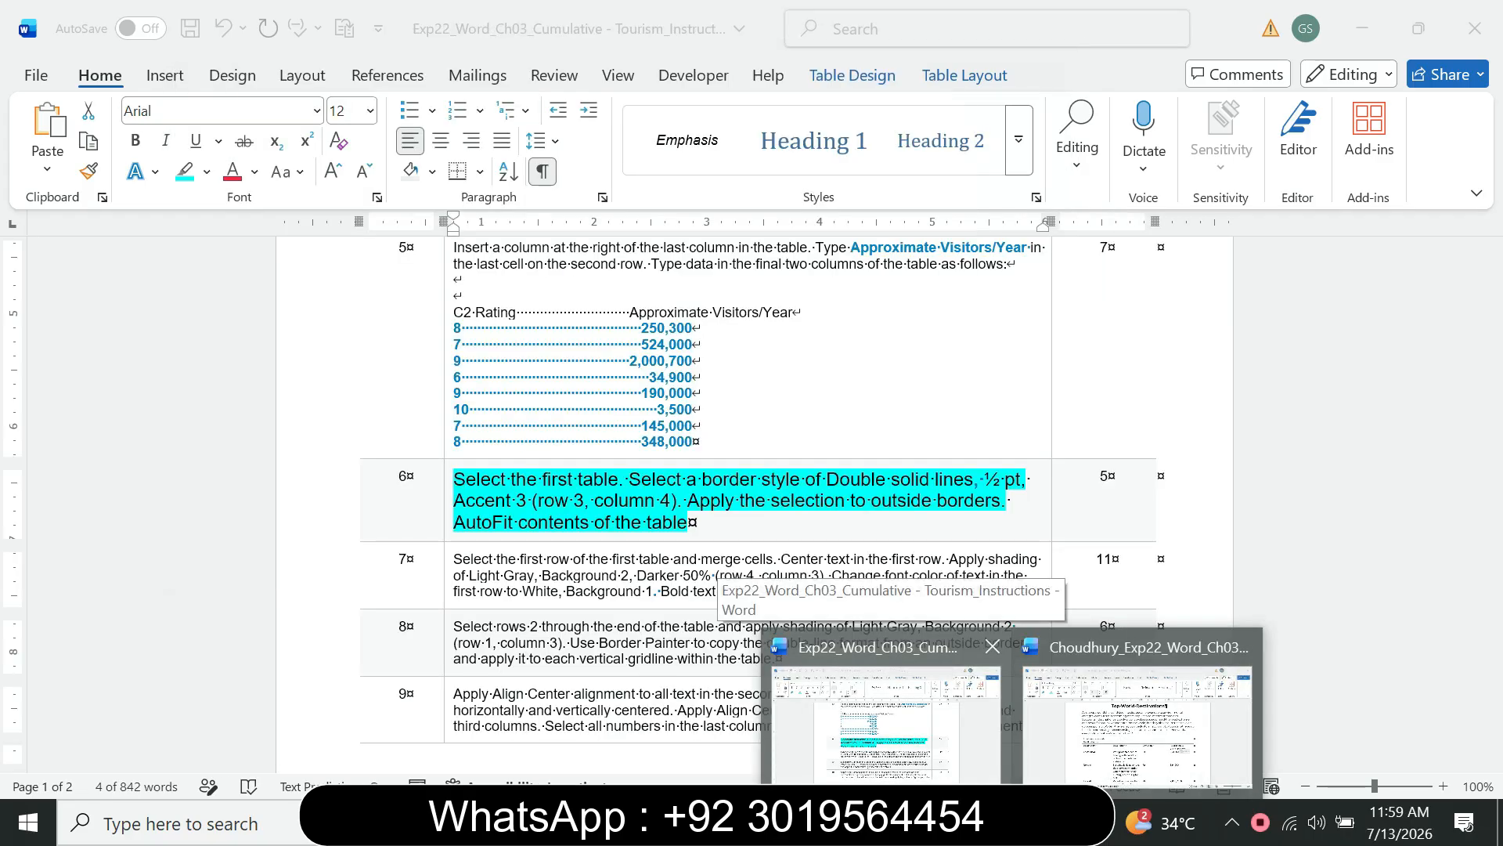
{"action": "left_click", "coordinate": [1135, 720]}
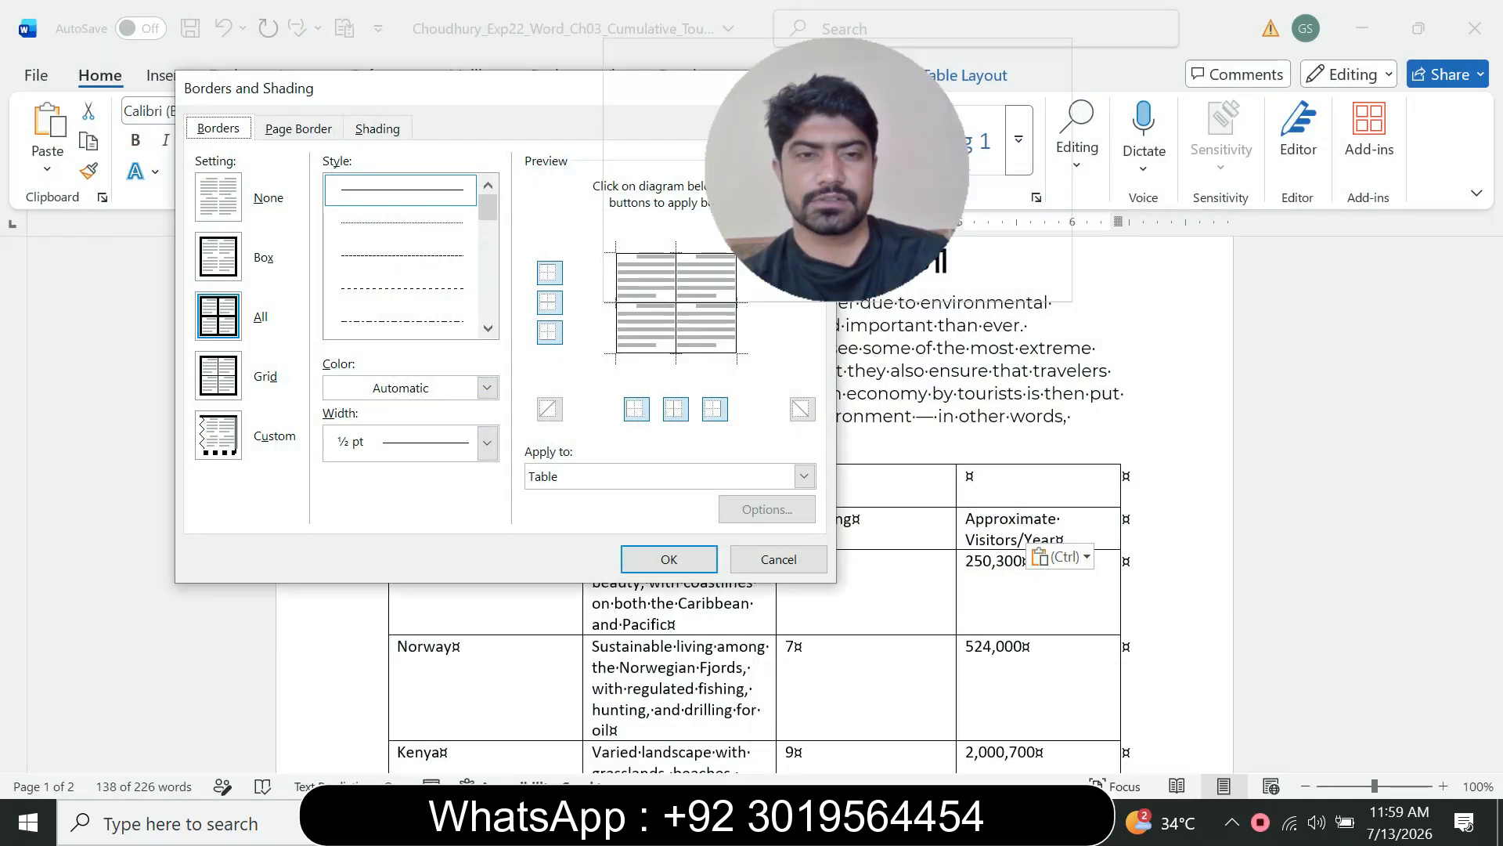
{"action": "key", "text": "Down"}
{"action": "key", "text": "Down"}
{"action": "key", "text": "Down"}
{"action": "key", "text": "Down"}
{"action": "key", "text": "Down"}
{"action": "key", "text": "Down"}
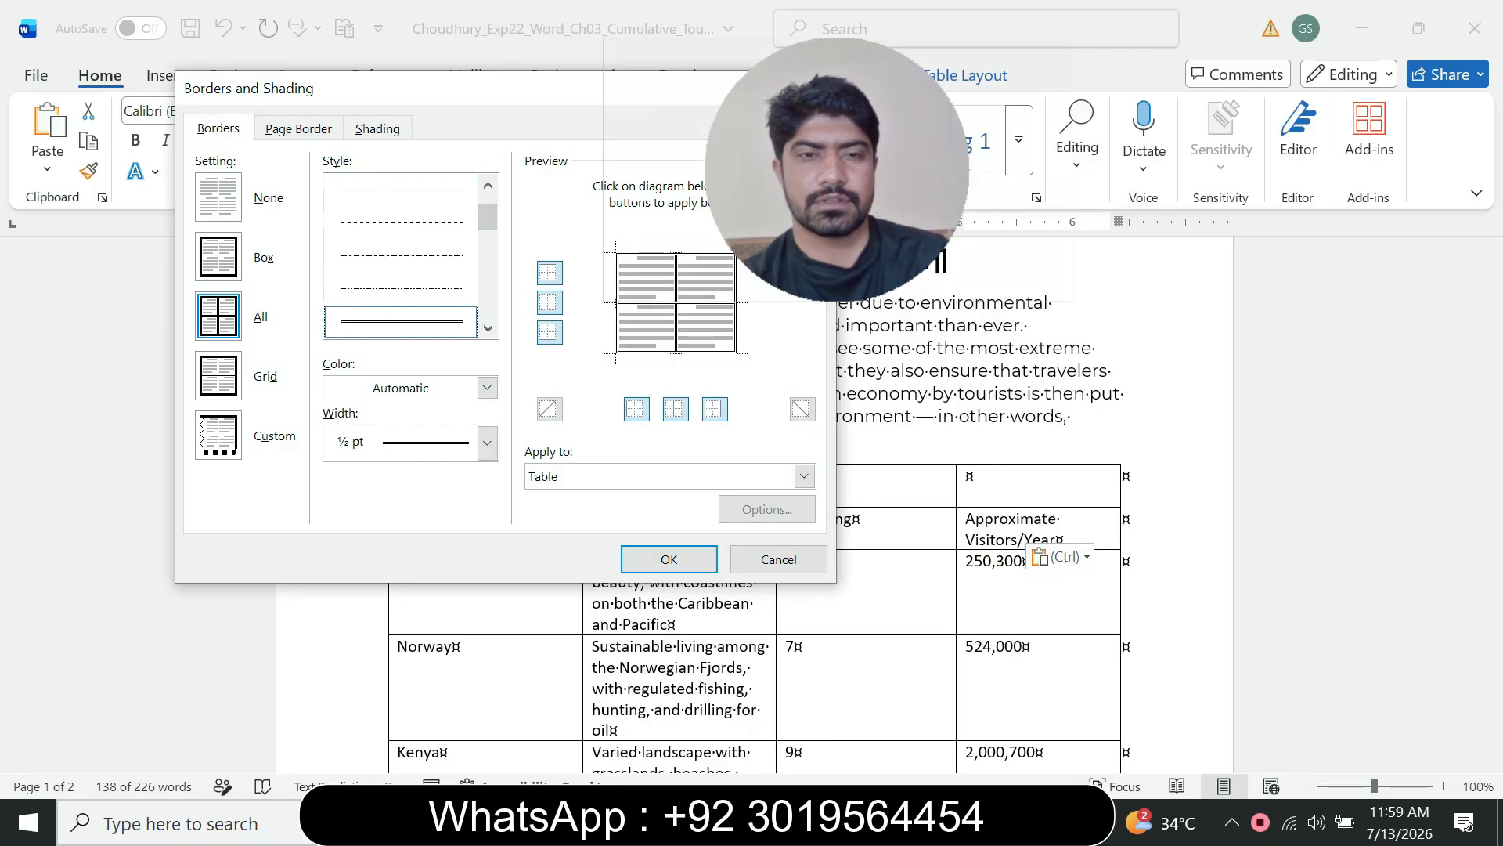
{"action": "left_click", "coordinate": [1011, 822]}
{"action": "mouse_move", "coordinate": [886, 724]}
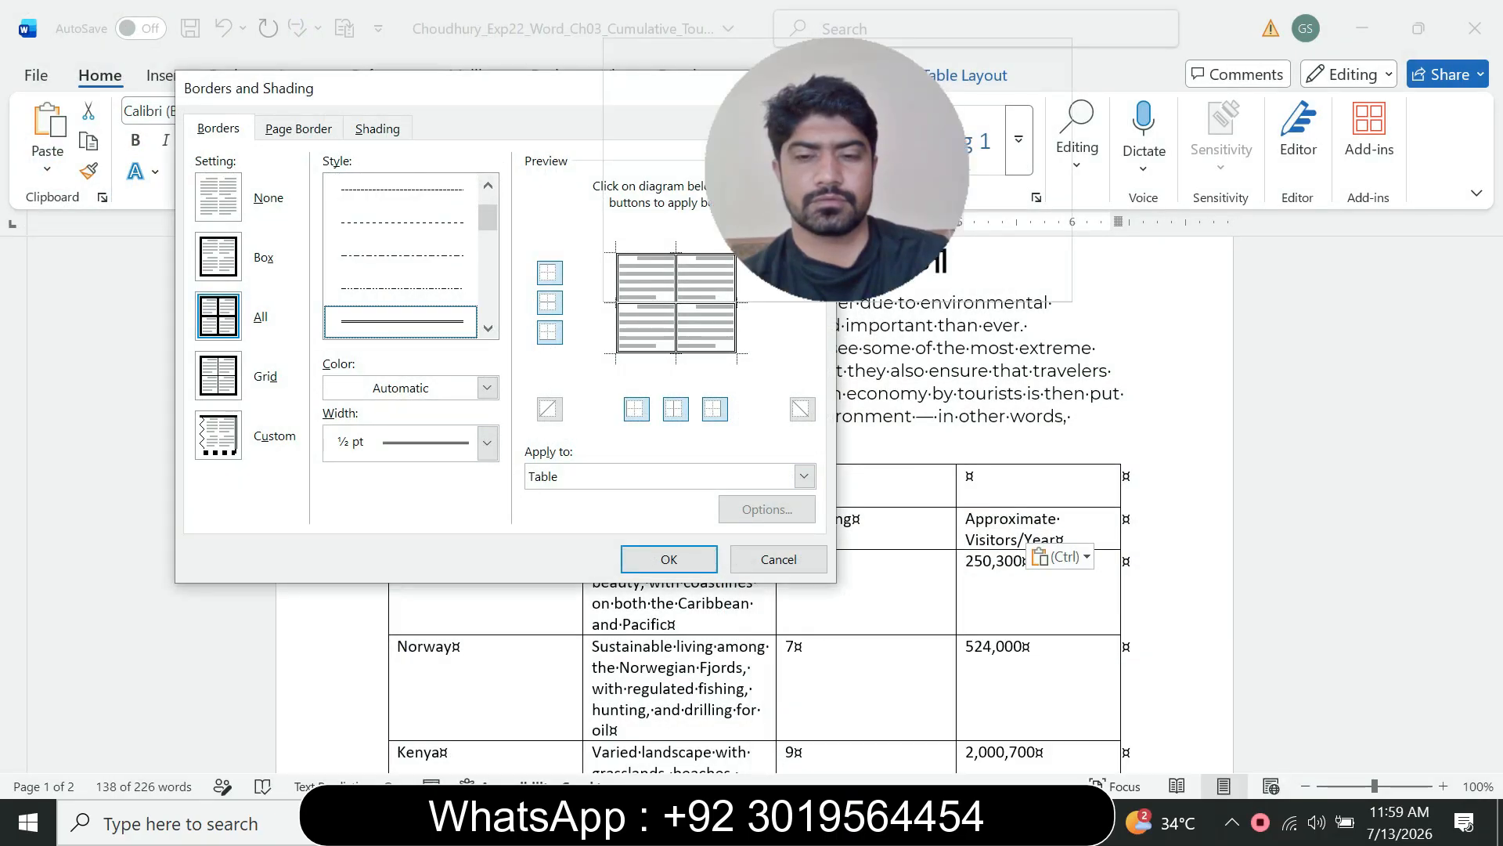
{"action": "left_click", "coordinate": [1011, 822]}
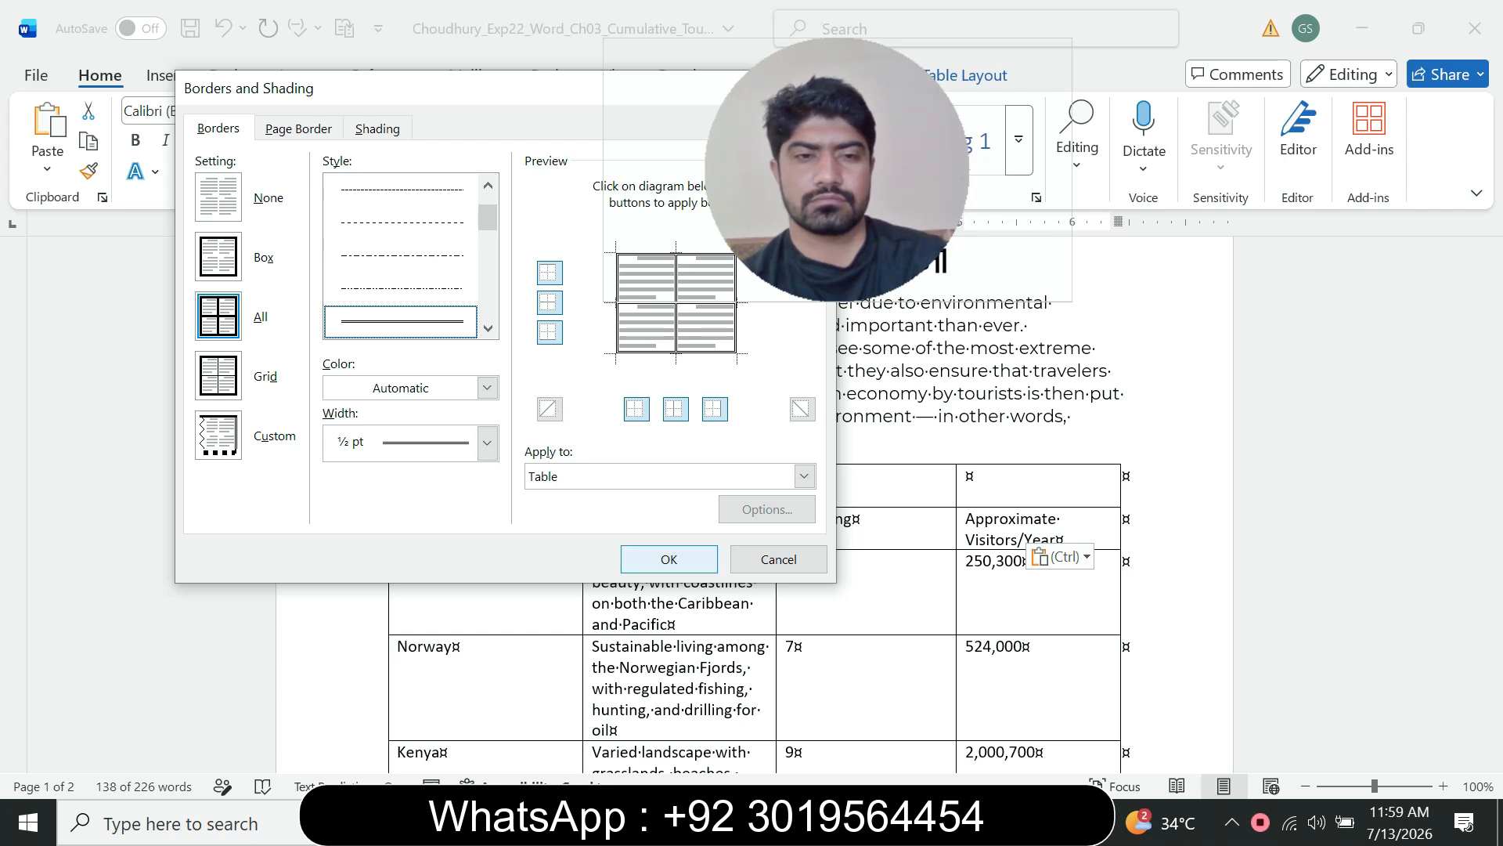
{"action": "left_click", "coordinate": [1012, 822]}
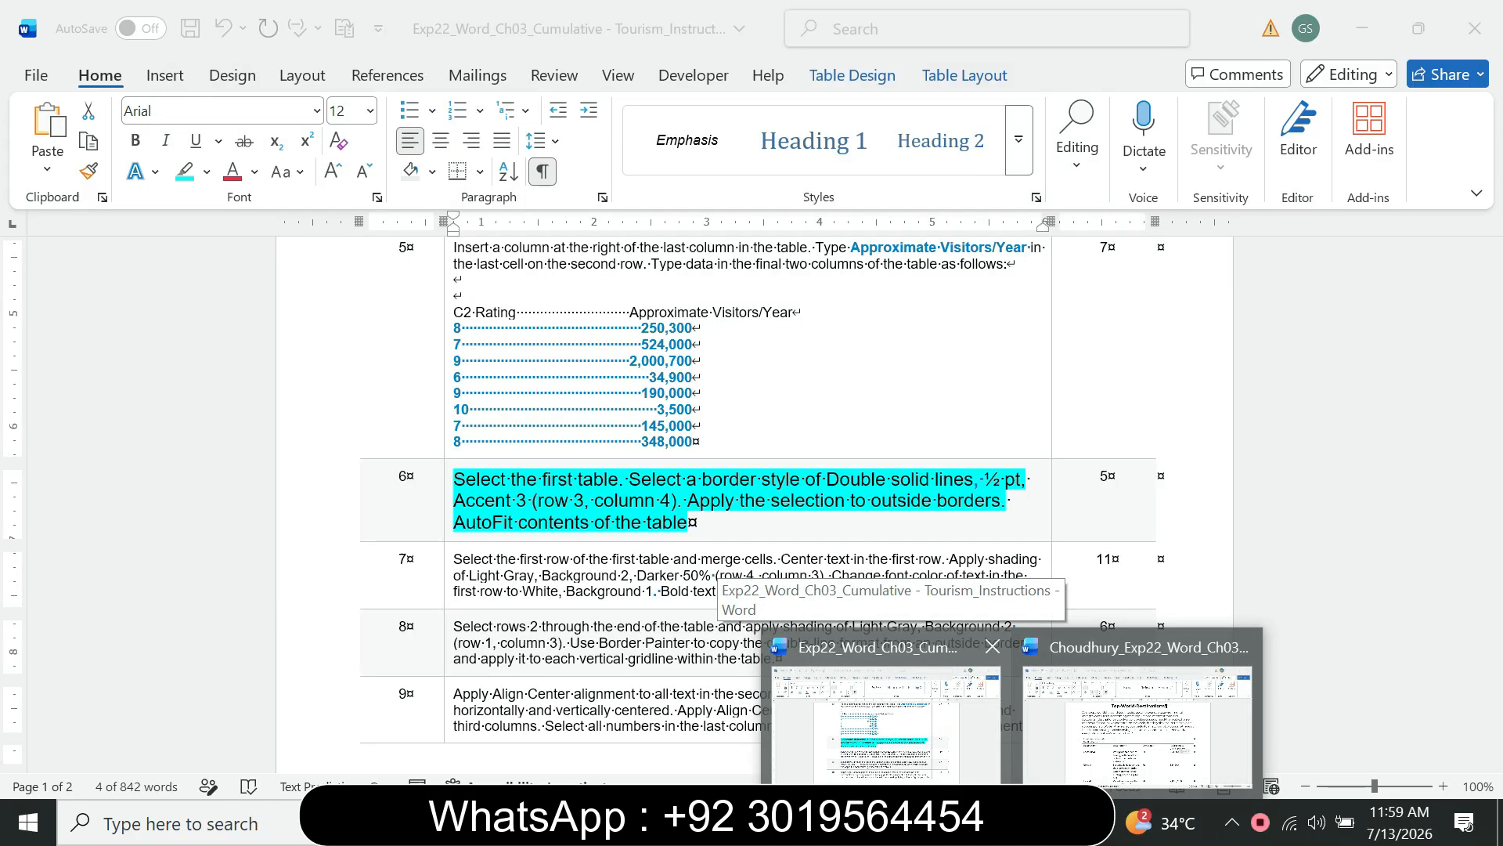
{"action": "left_click", "coordinate": [1137, 718]}
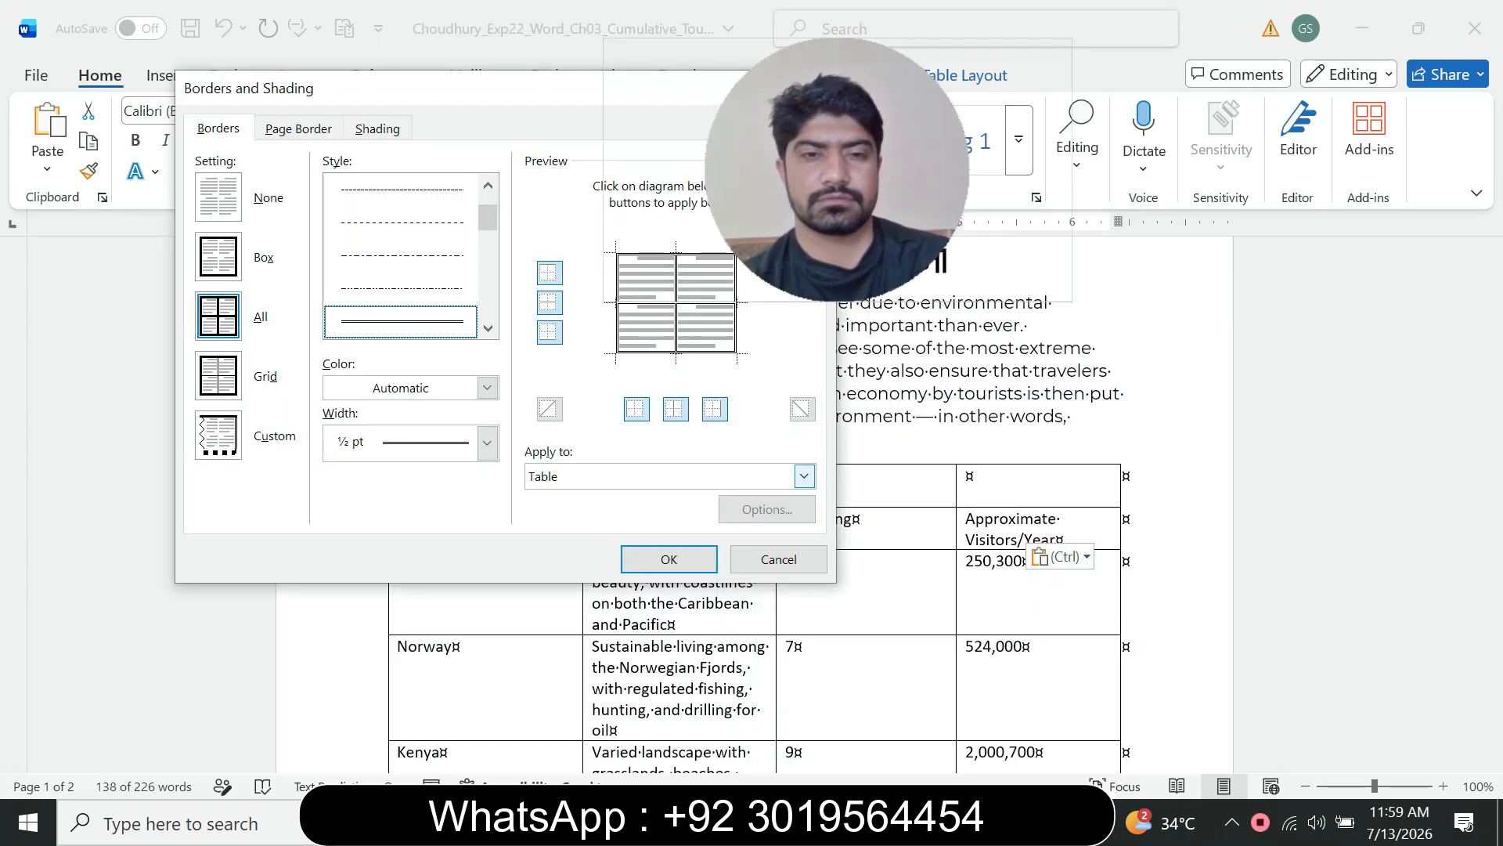
{"action": "key", "text": "Return"}
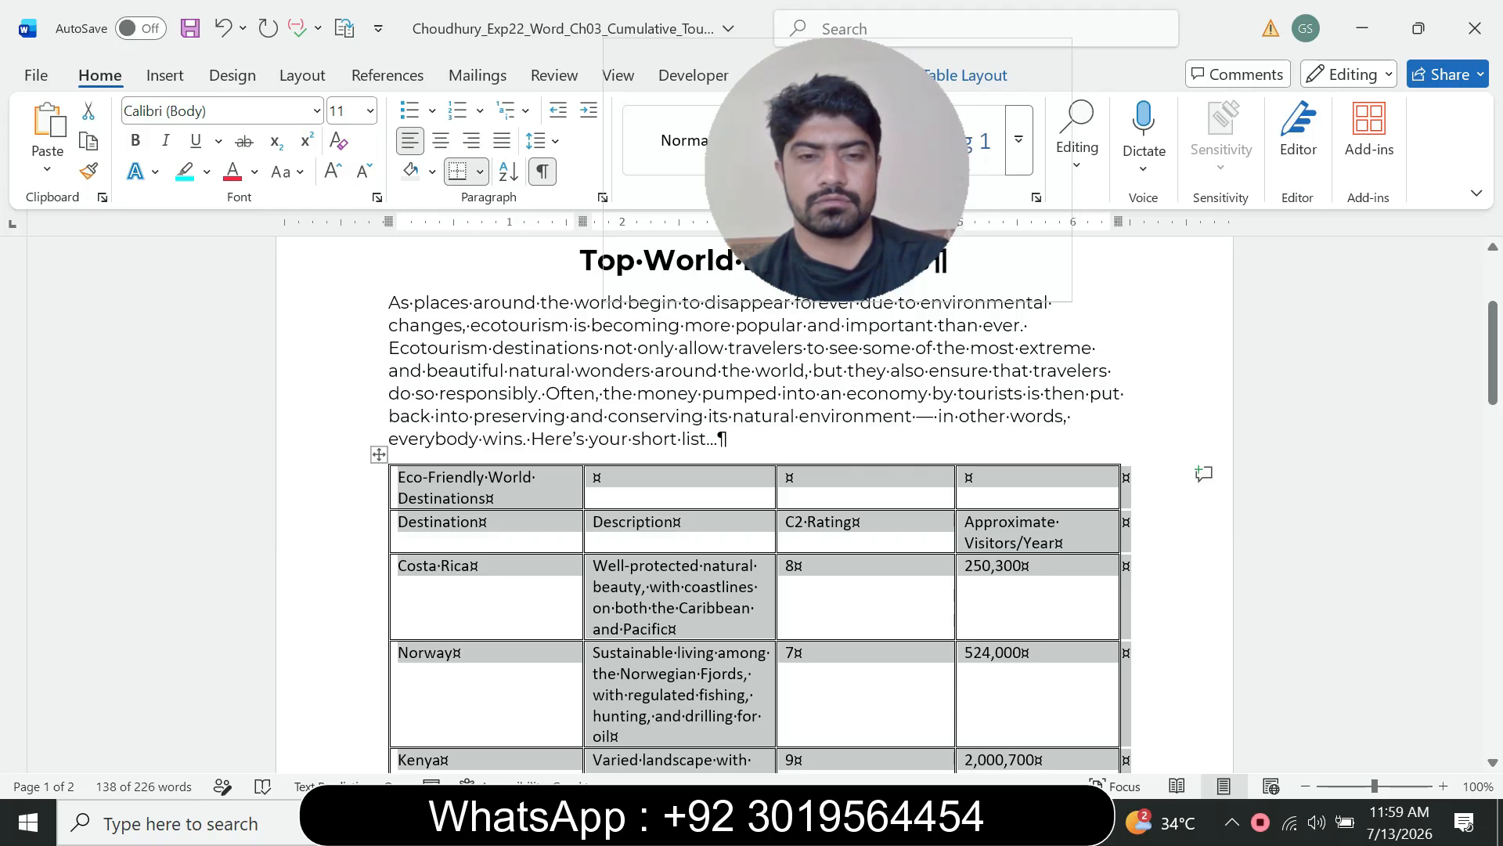
Step: AutoFit the first table to its contents
{"action": "left_click_drag", "start_coordinate": [837, 170], "coordinate": [1119, 238]}
{"action": "left_click", "coordinate": [965, 75]}
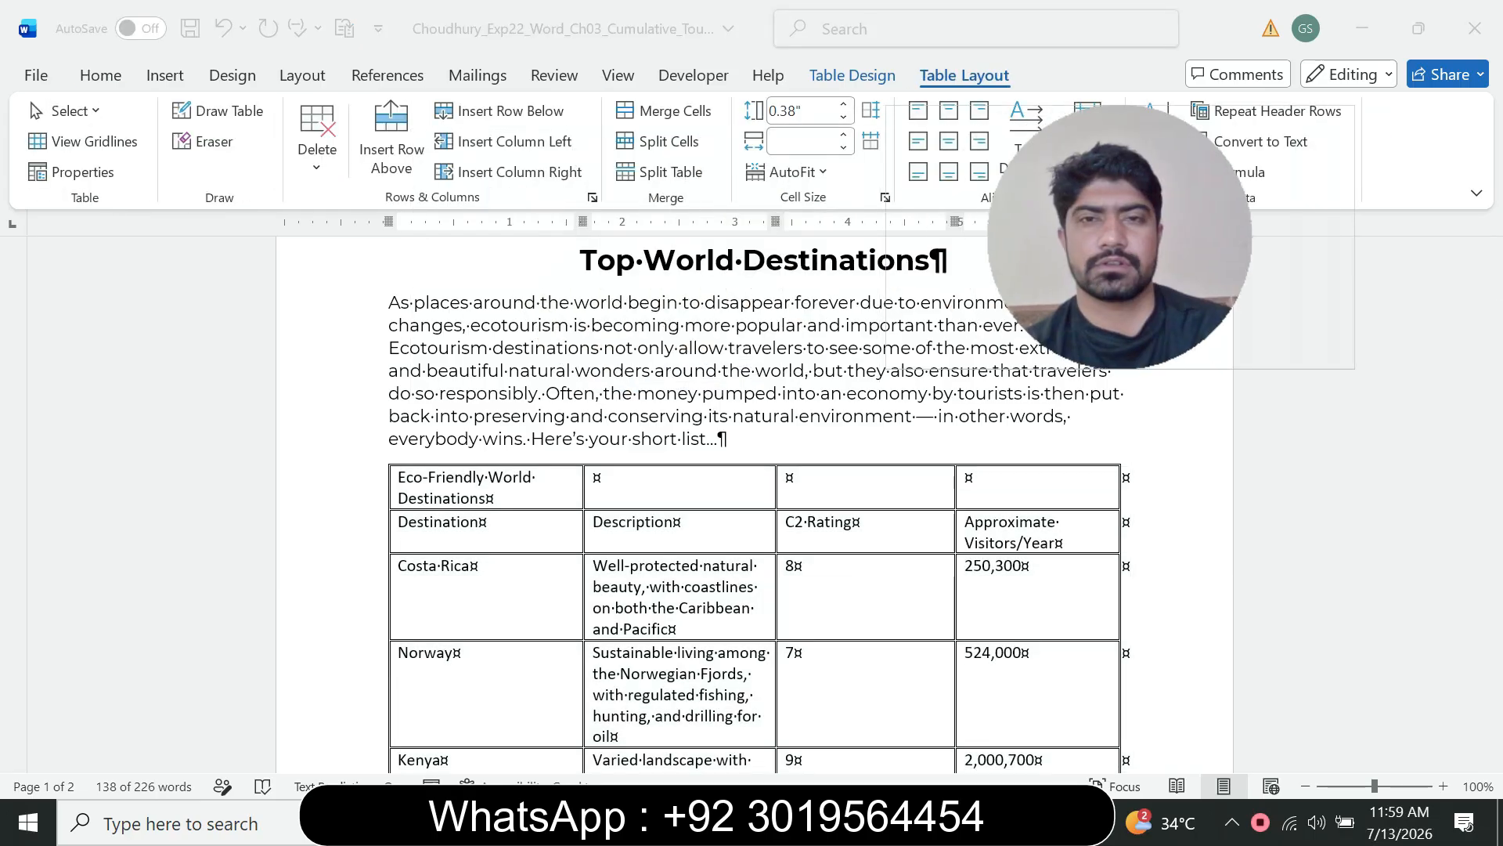
{"action": "left_click", "coordinate": [791, 173]}
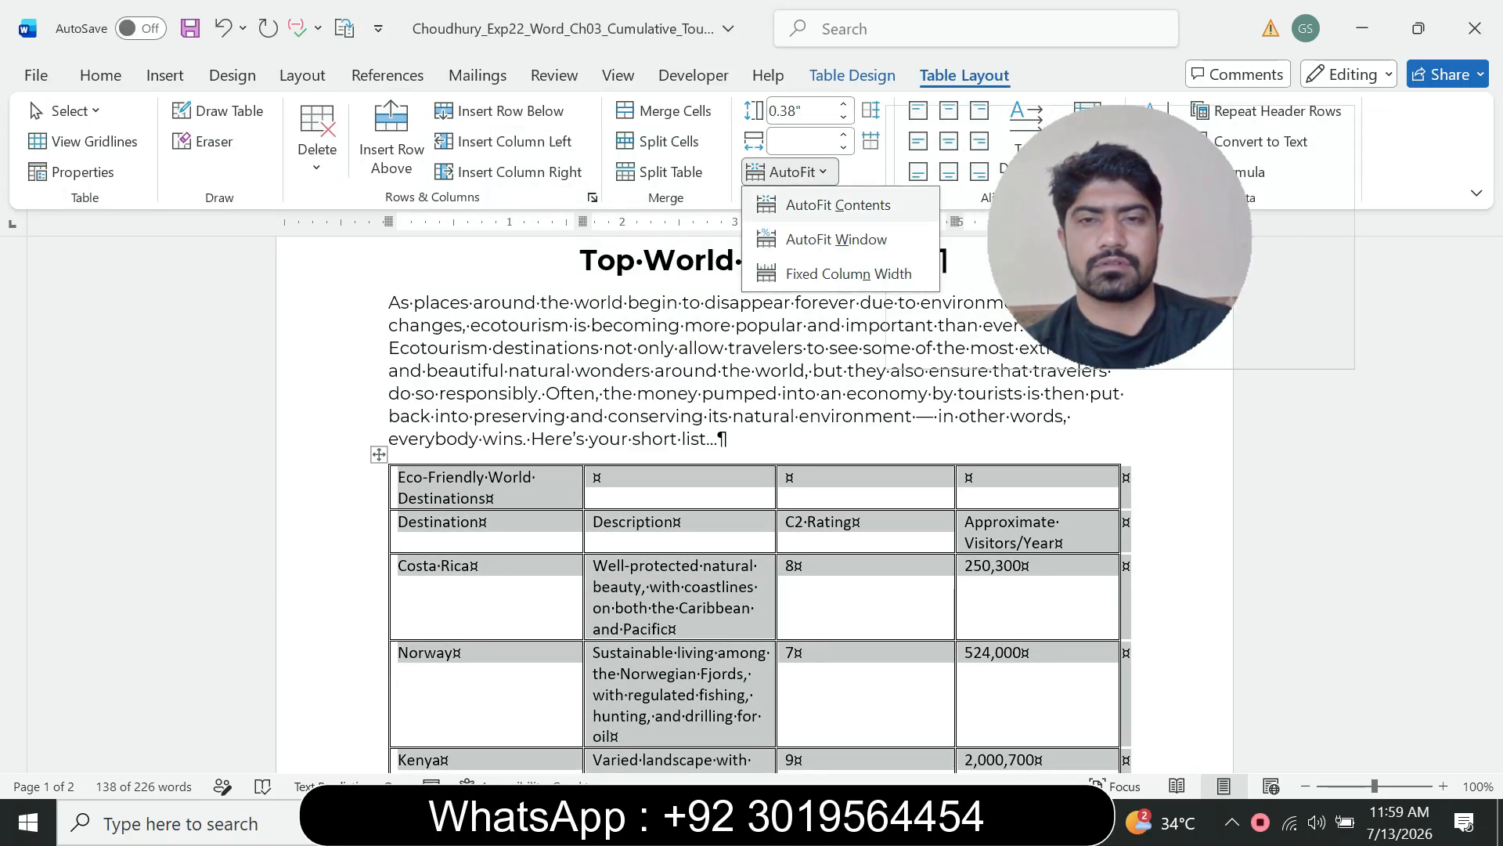
{"action": "left_click", "coordinate": [838, 205]}
{"action": "left_click", "coordinate": [557, 479]}
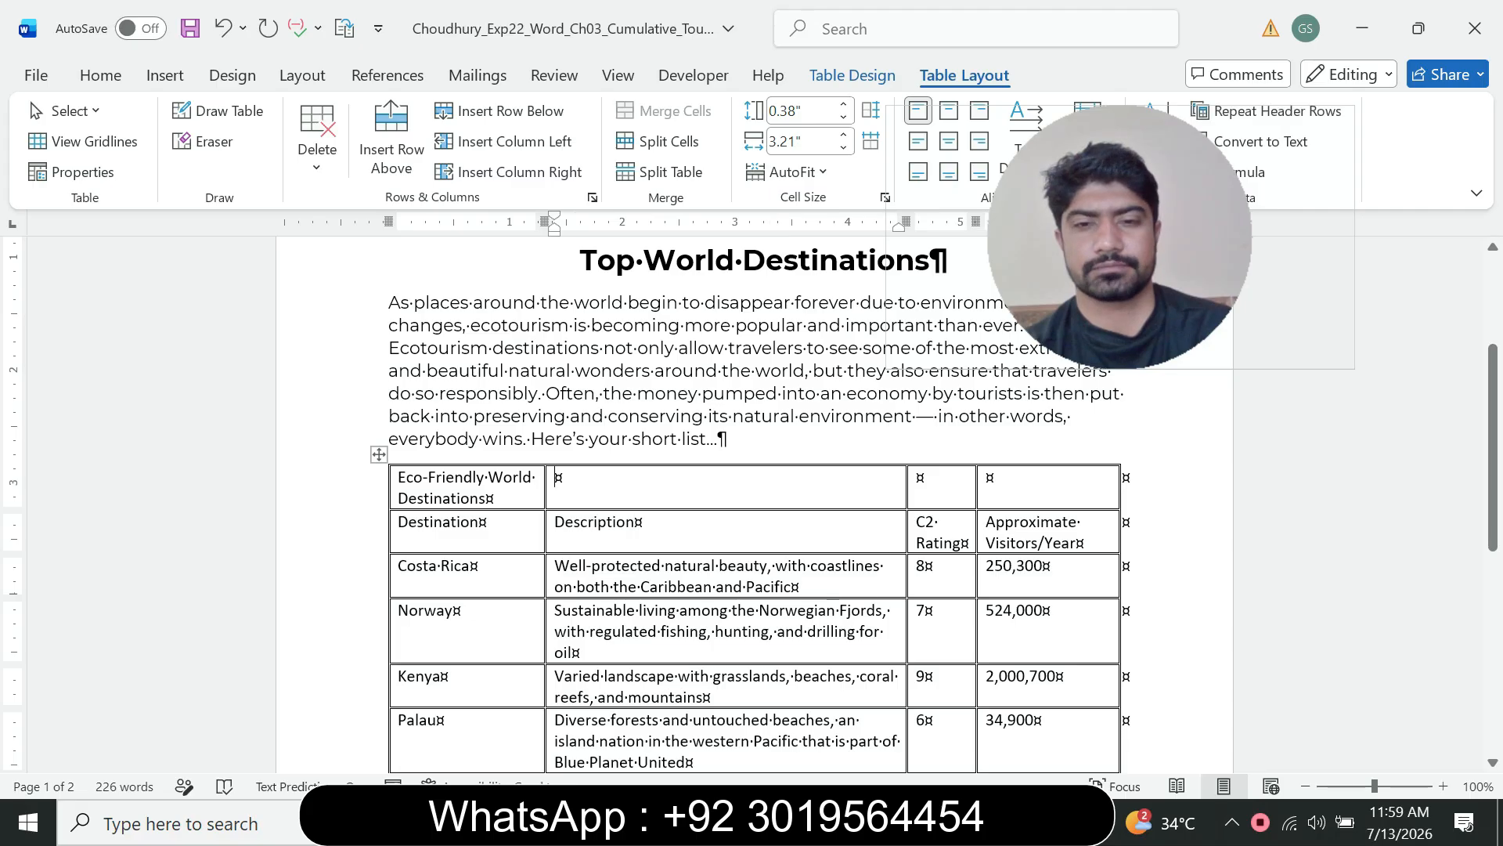
Step: In the instructions document, shrink instruction 6's text to 9 pt and remove its highlight to mark it done
{"action": "left_click", "coordinate": [1012, 823]}
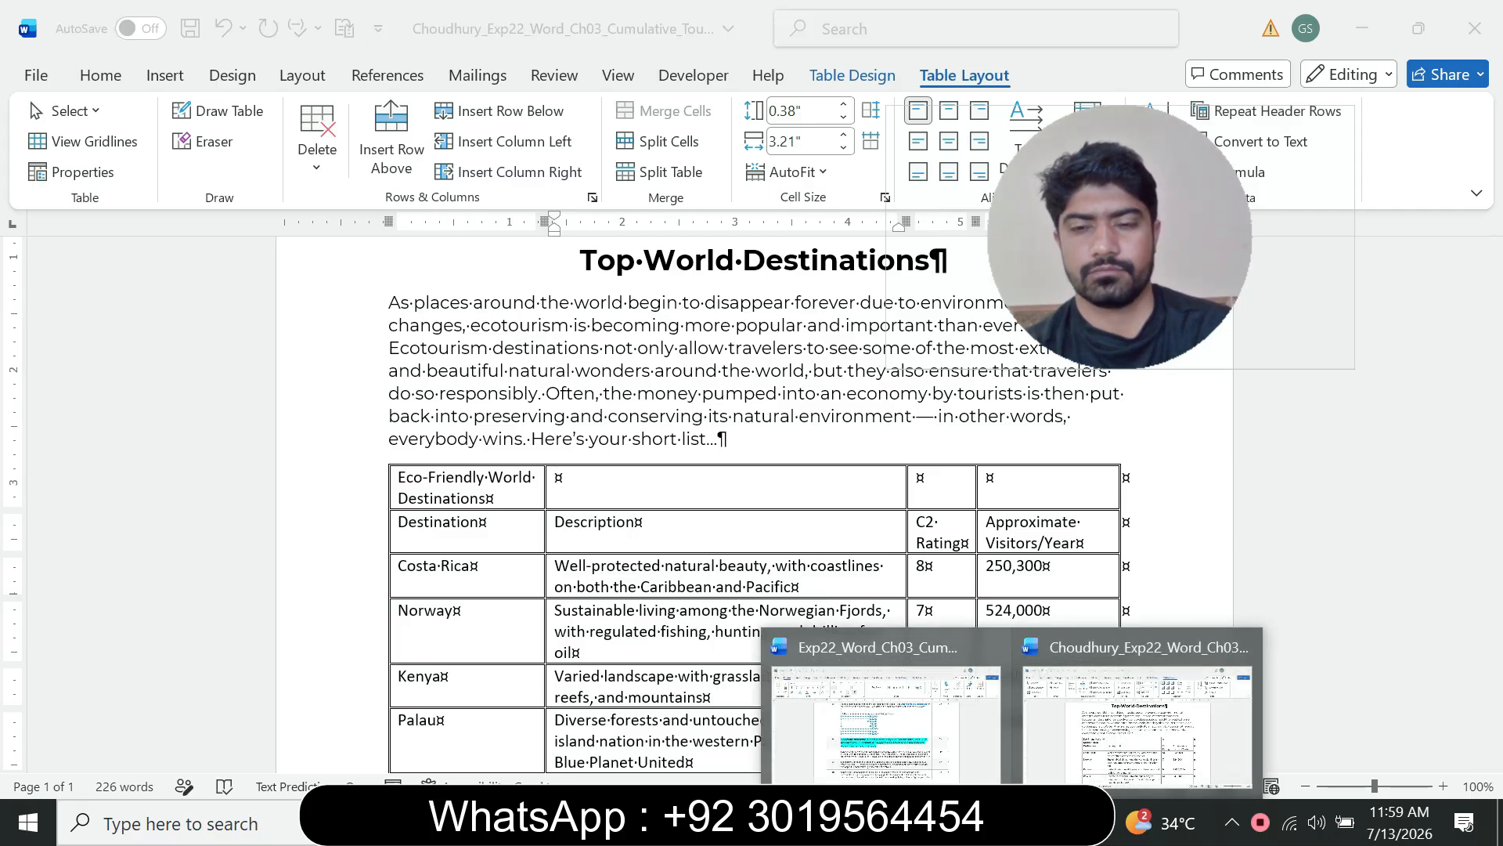
{"action": "left_click", "coordinate": [901, 716]}
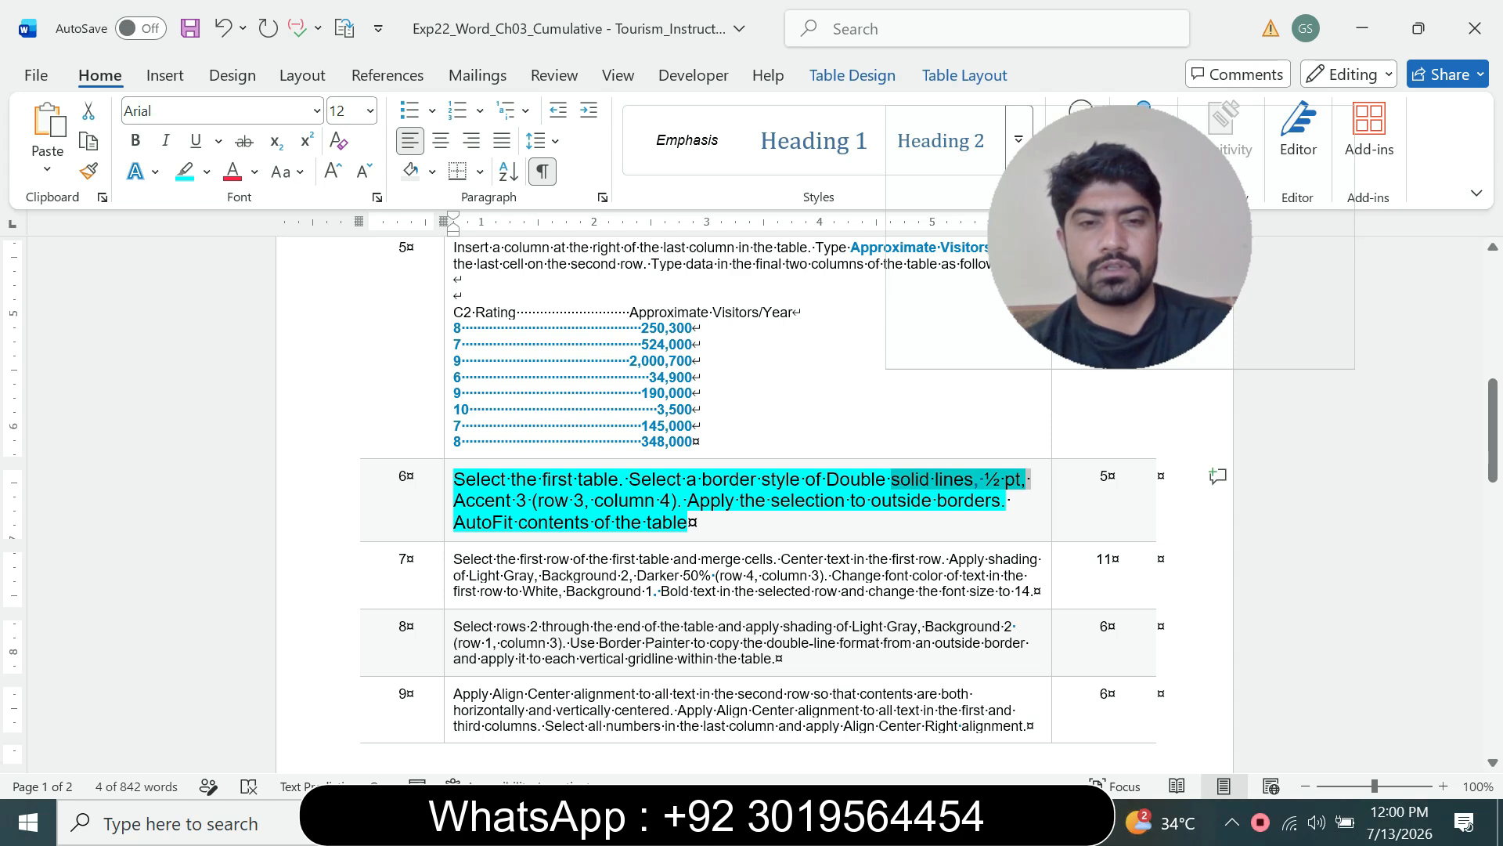
{"action": "left_click", "coordinate": [448, 522]}
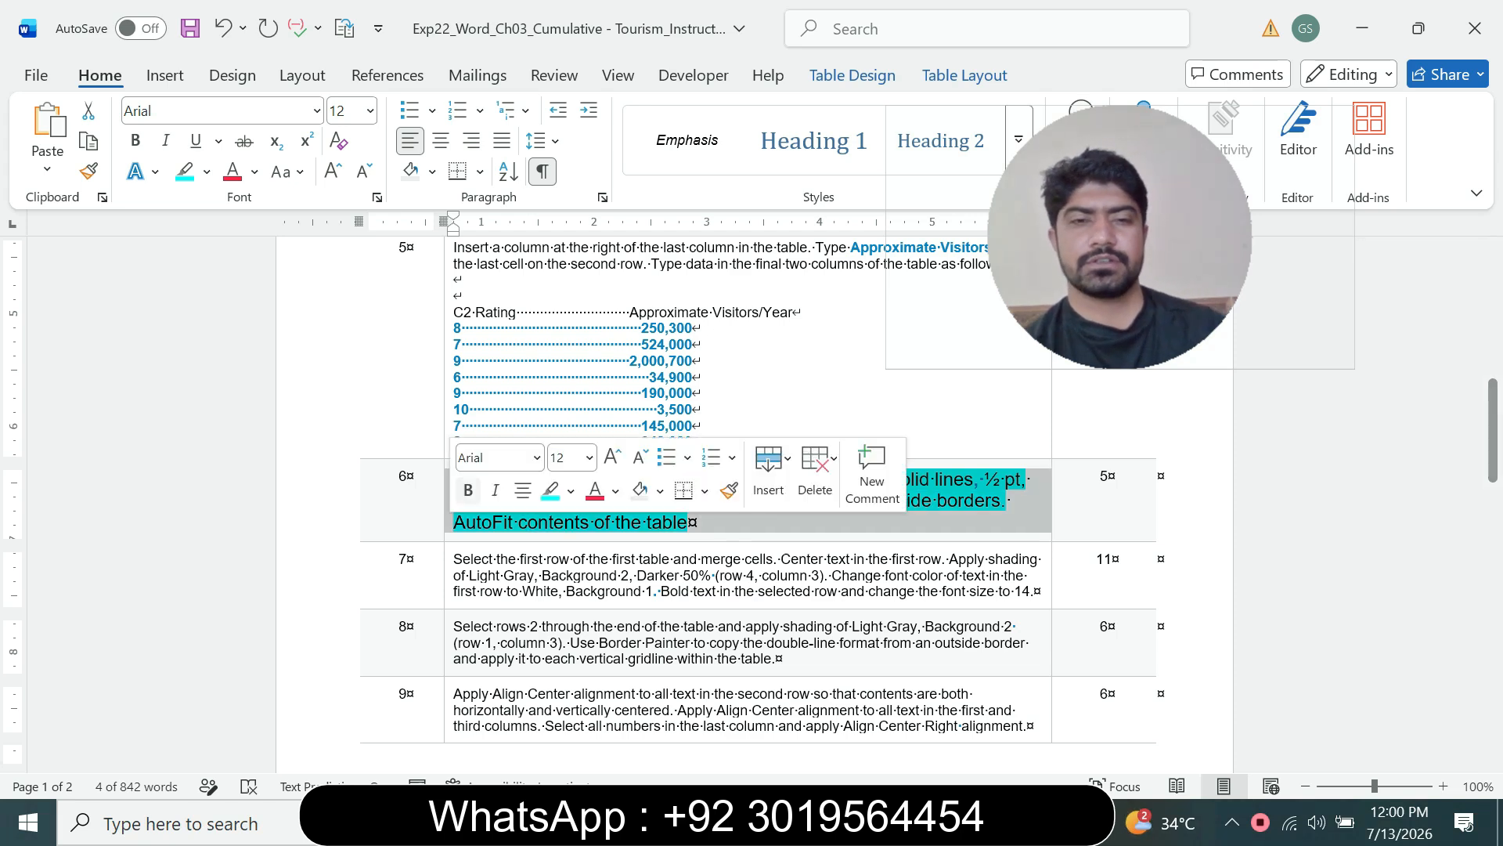
{"action": "left_click", "coordinate": [589, 457]}
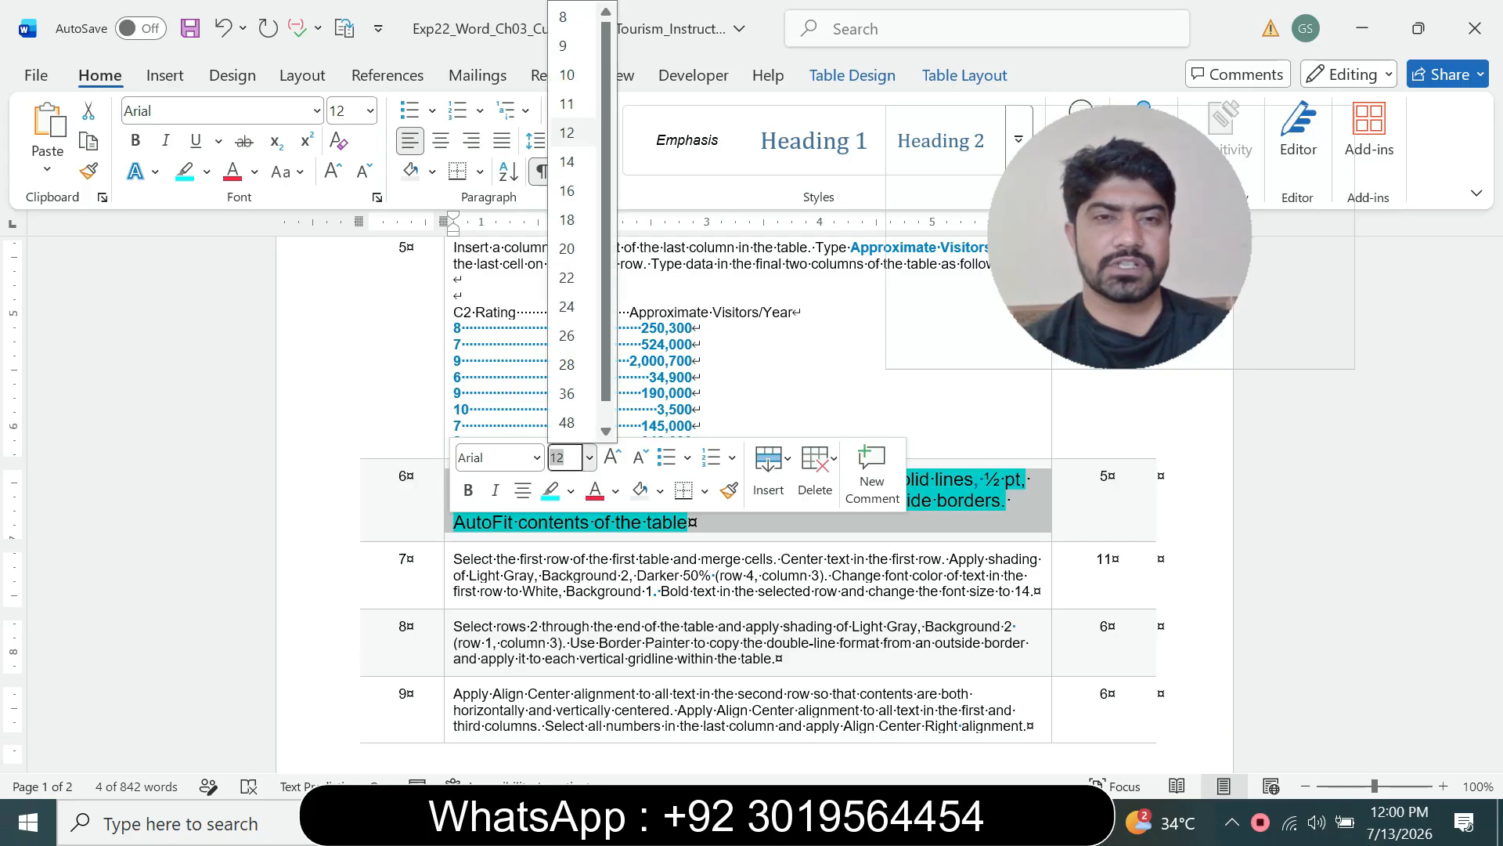
{"action": "left_click", "coordinate": [563, 45]}
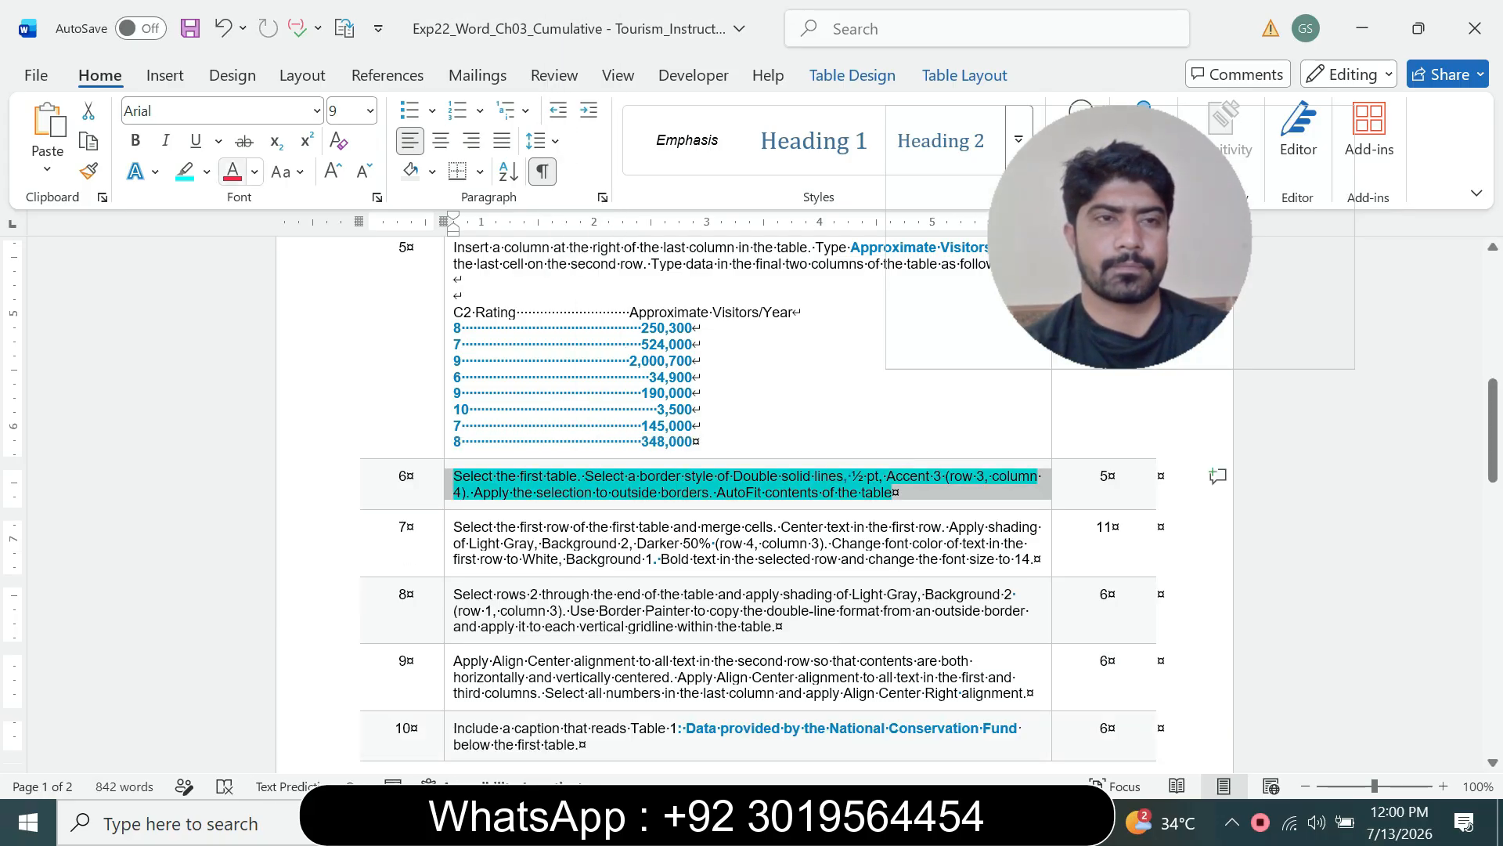
{"action": "left_click", "coordinate": [206, 171]}
{"action": "left_click", "coordinate": [234, 360]}
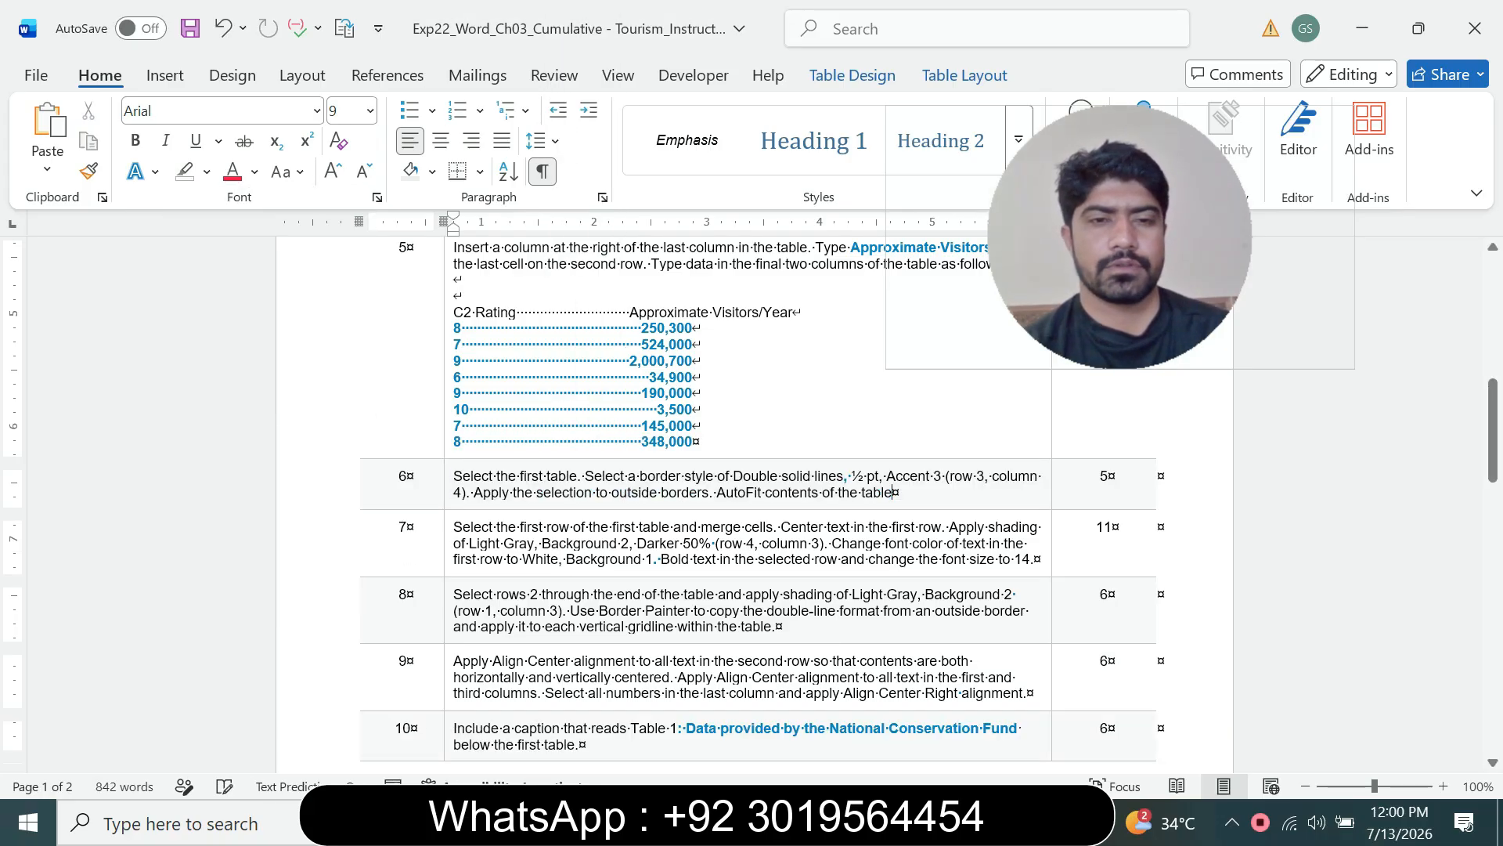
Step: Enlarge instruction 7's text to 12 pt and highlight it in turquoise
{"action": "left_click", "coordinate": [449, 536]}
{"action": "left_click", "coordinate": [592, 468]}
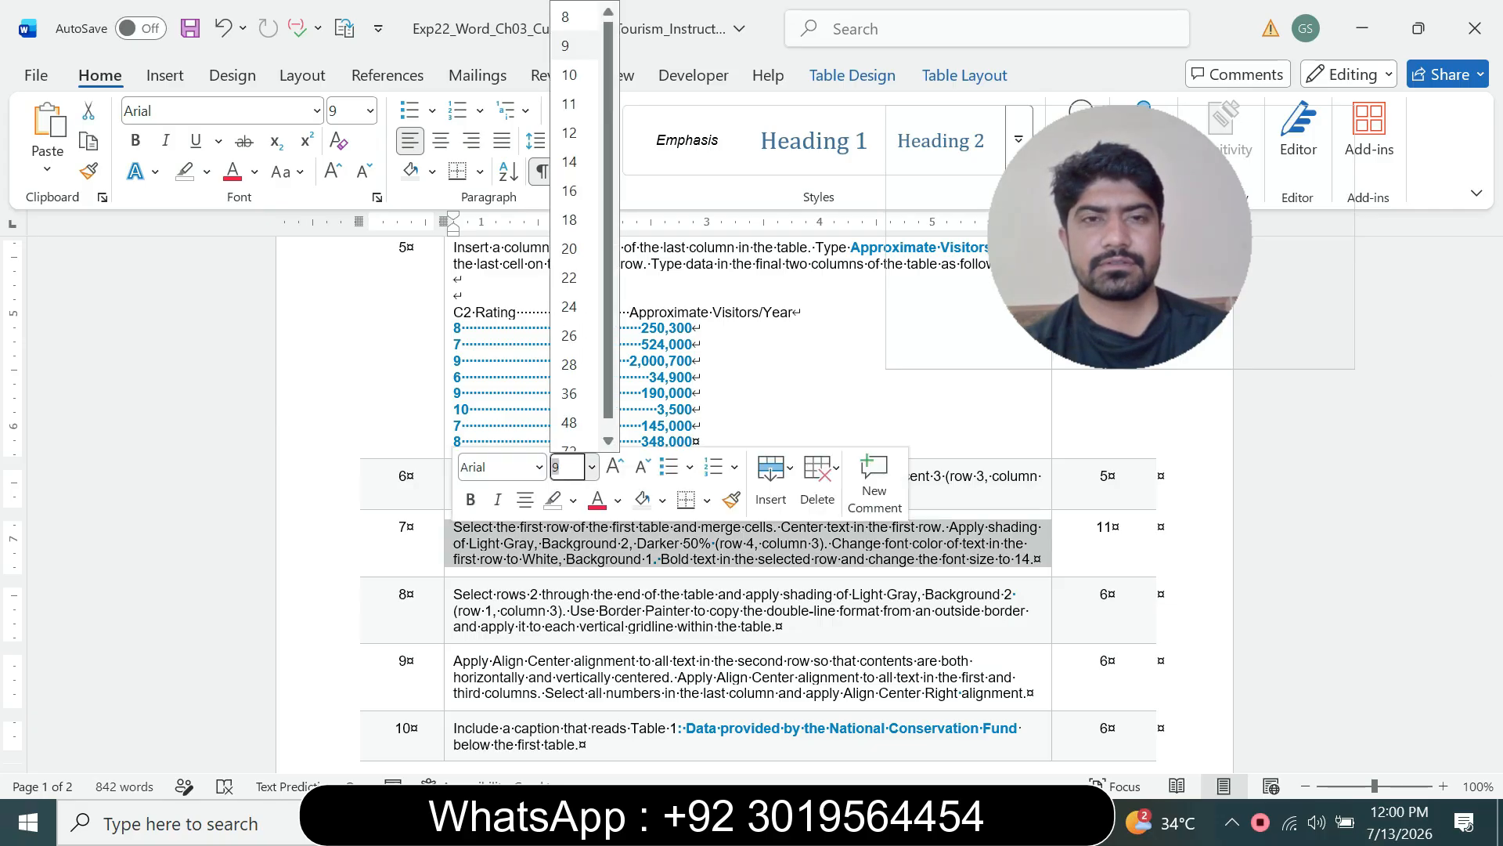
{"action": "left_click", "coordinate": [569, 132]}
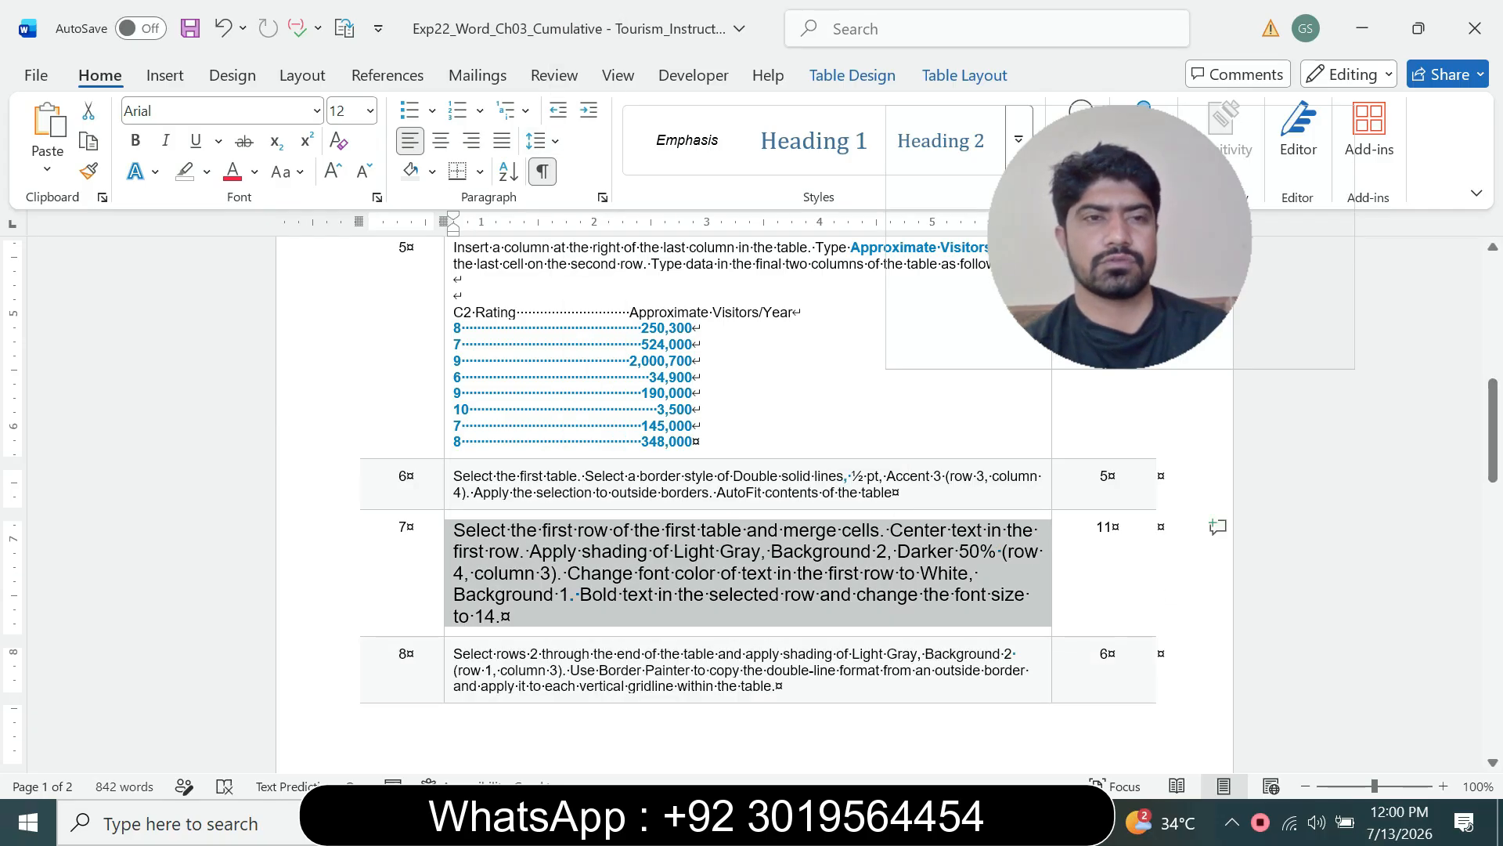
{"action": "left_click", "coordinate": [207, 171]}
{"action": "left_click", "coordinate": [259, 254]}
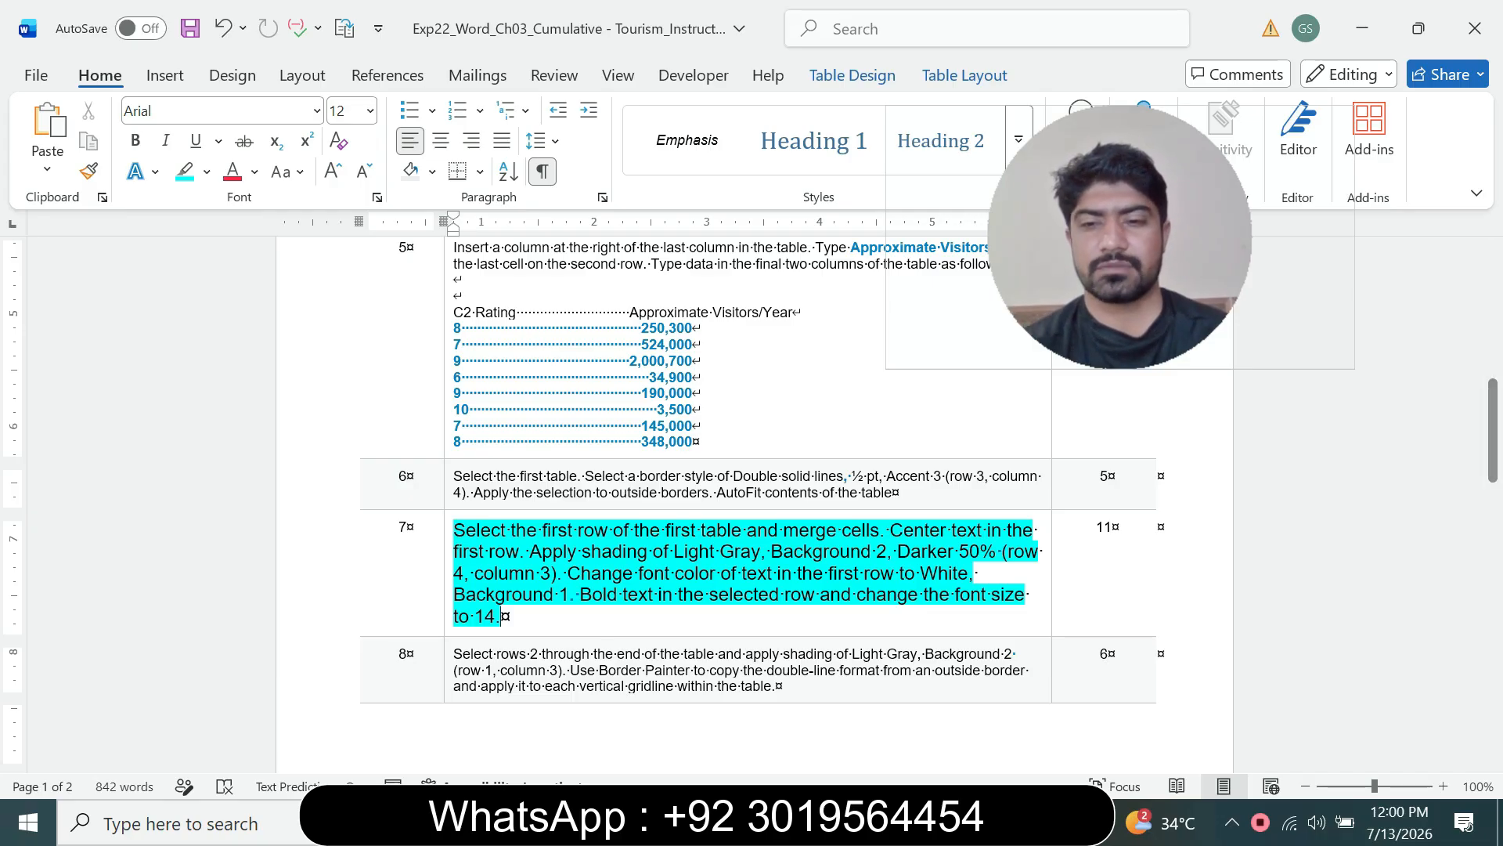
Step: Select the first row of the first table in the flyer and merge its cells
{"action": "left_click", "coordinate": [1012, 823]}
{"action": "left_click", "coordinate": [1137, 713]}
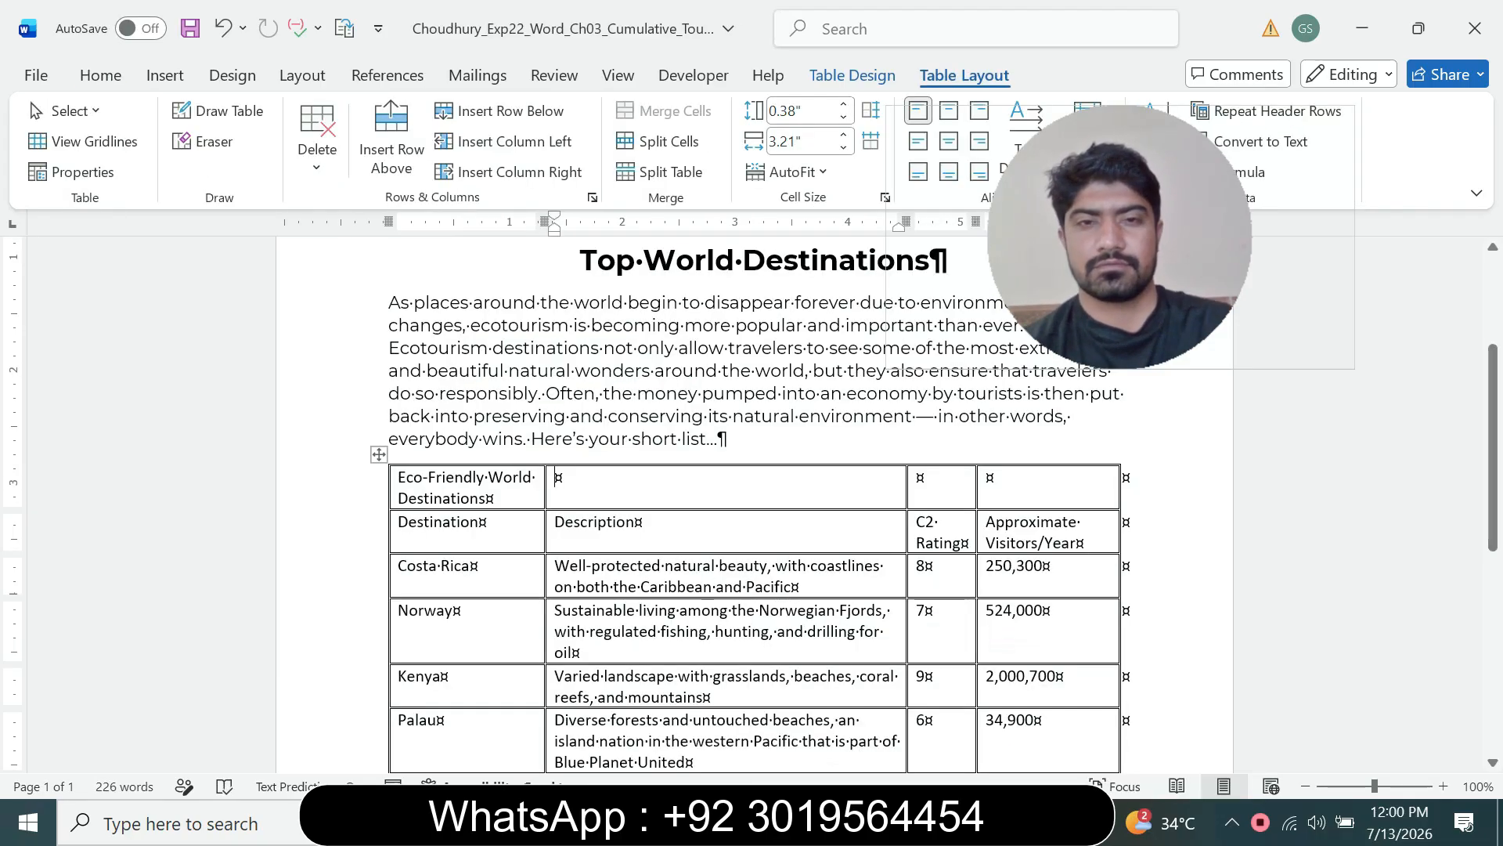
{"action": "left_click_drag", "start_coordinate": [595, 478], "coordinate": [1045, 479]}
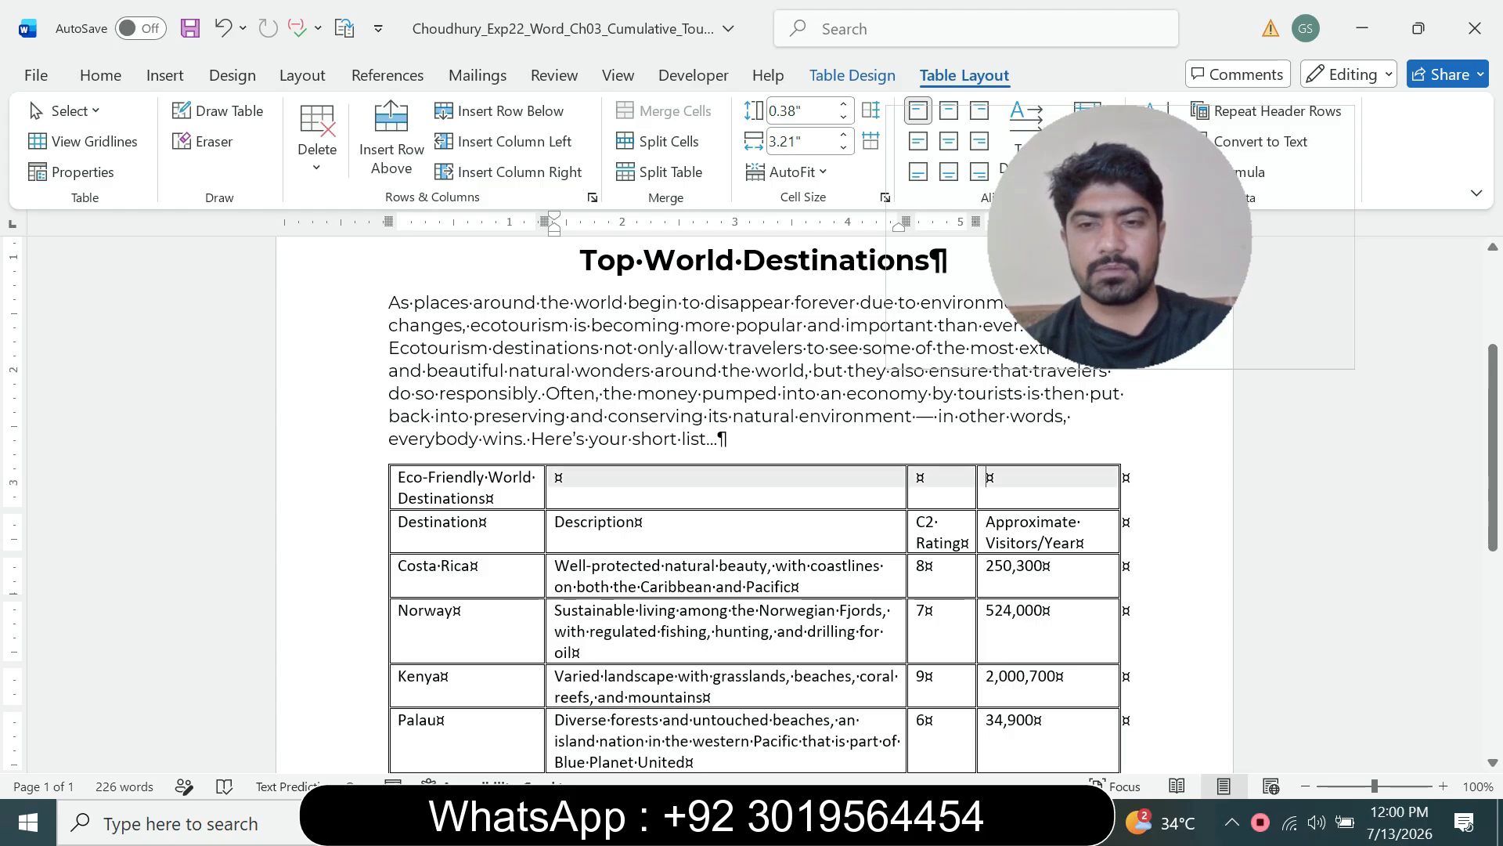
{"action": "left_click_drag", "start_coordinate": [595, 479], "coordinate": [423, 478]}
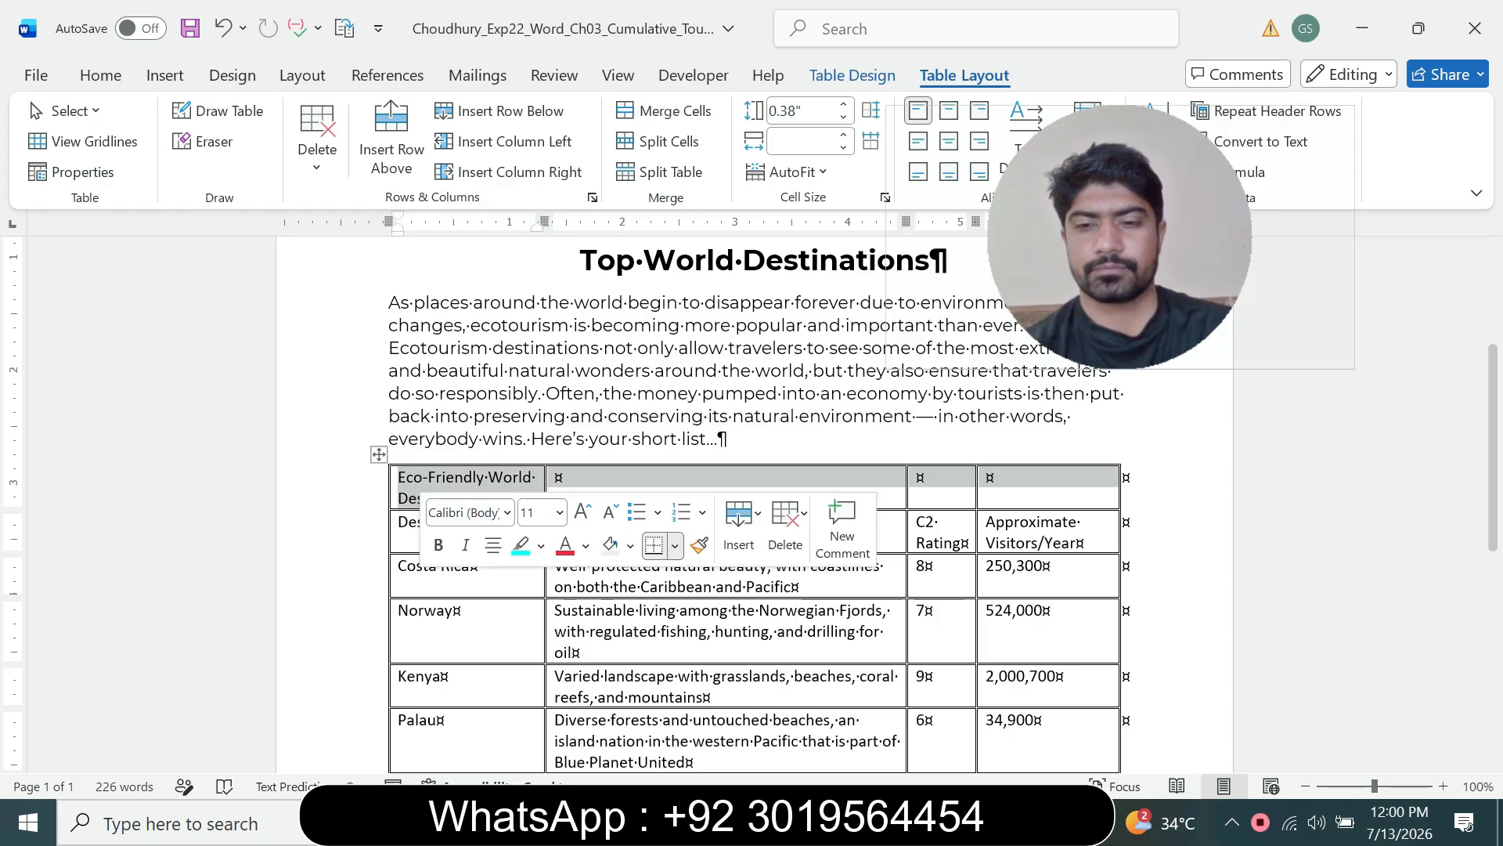
{"action": "left_click", "coordinate": [1011, 823]}
{"action": "left_click", "coordinate": [885, 721]}
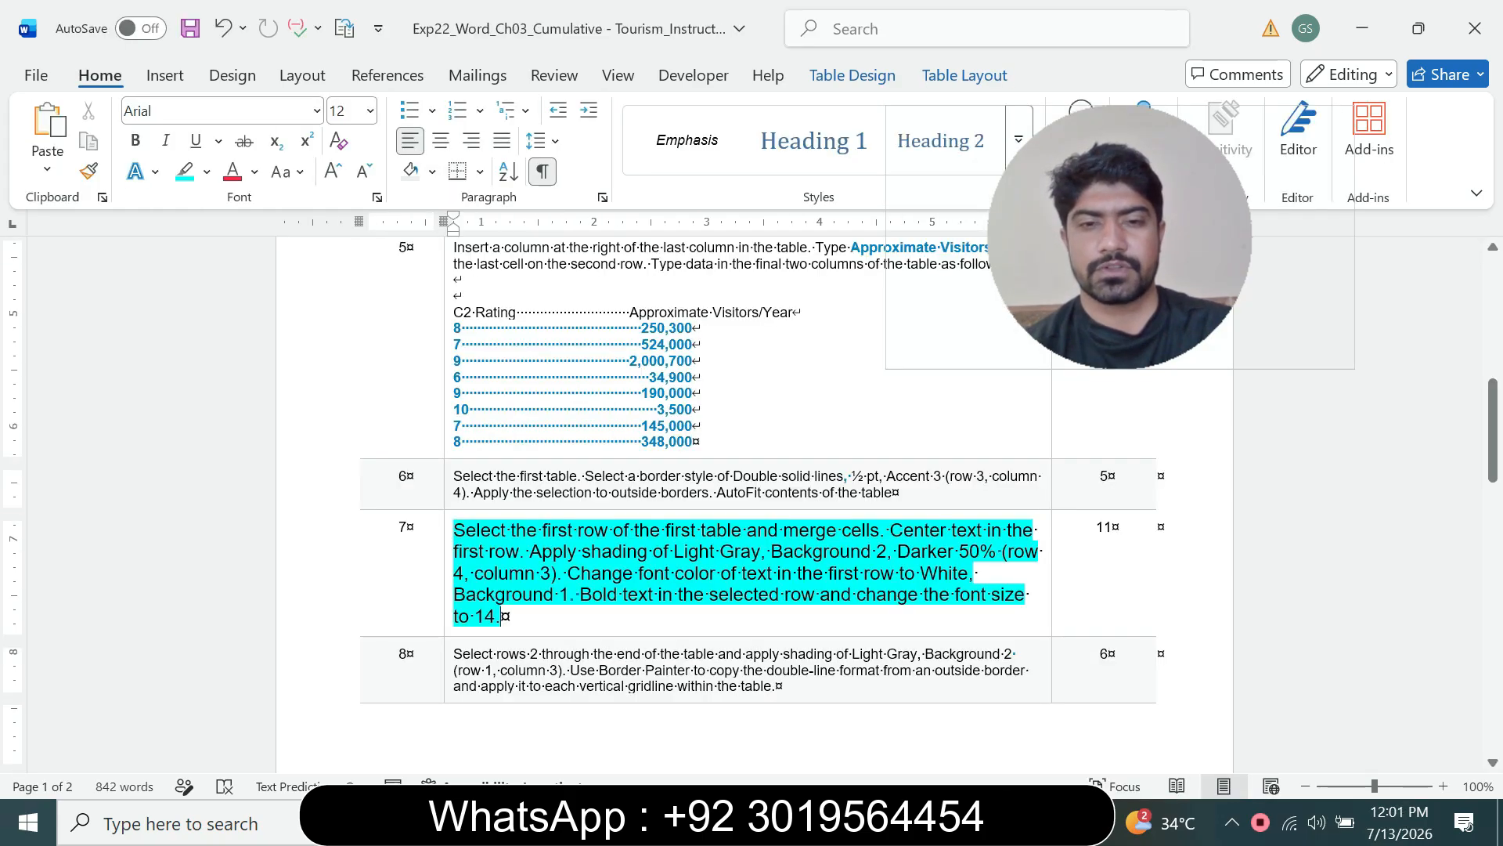
{"action": "left_click_drag", "start_coordinate": [579, 531], "coordinate": [840, 531]}
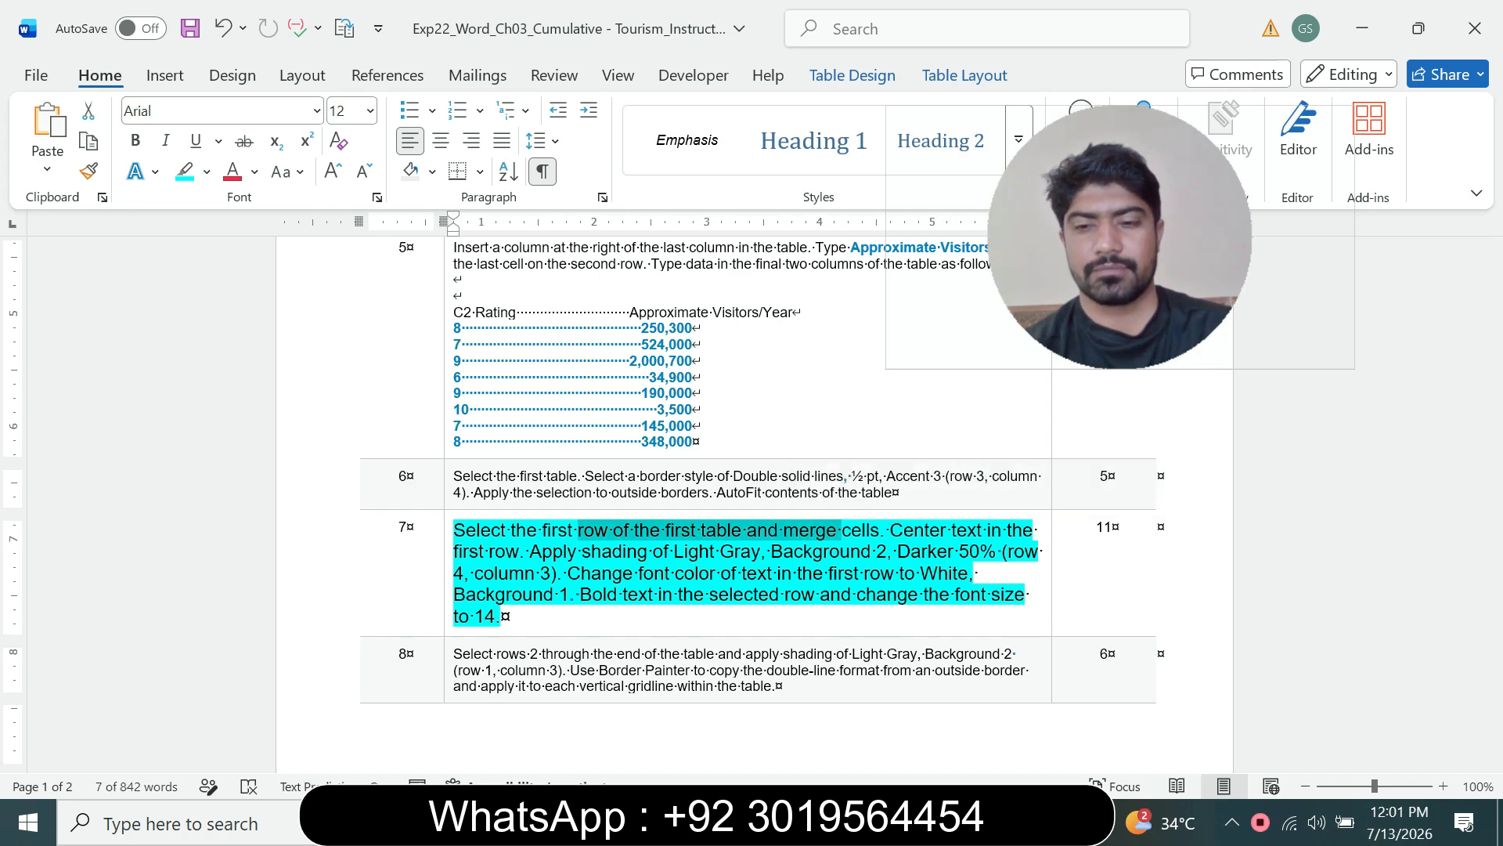
{"action": "left_click", "coordinate": [1012, 823]}
{"action": "left_click", "coordinate": [1182, 720]}
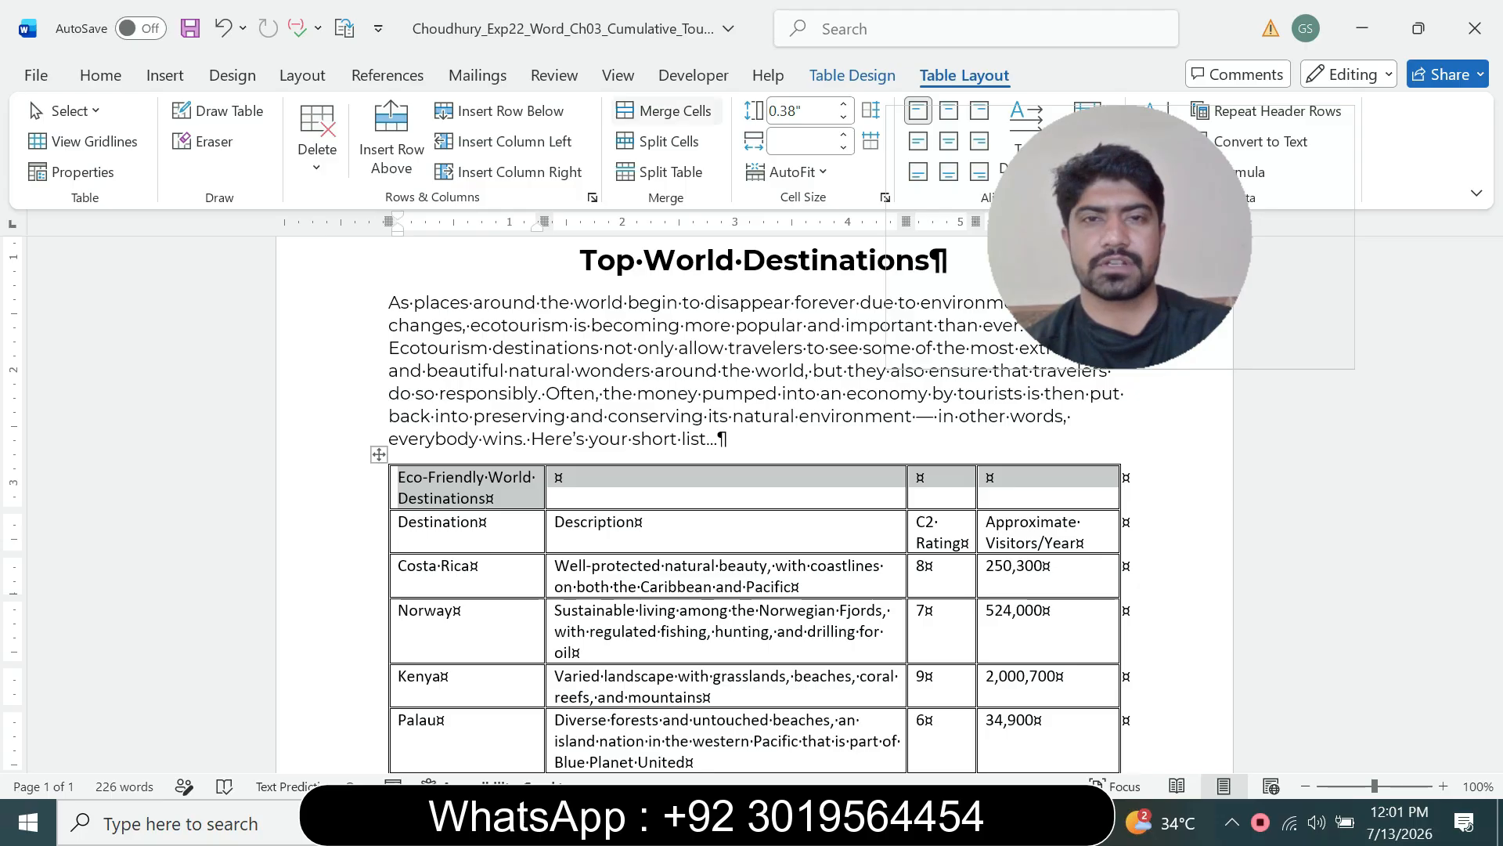
{"action": "left_click", "coordinate": [666, 110]}
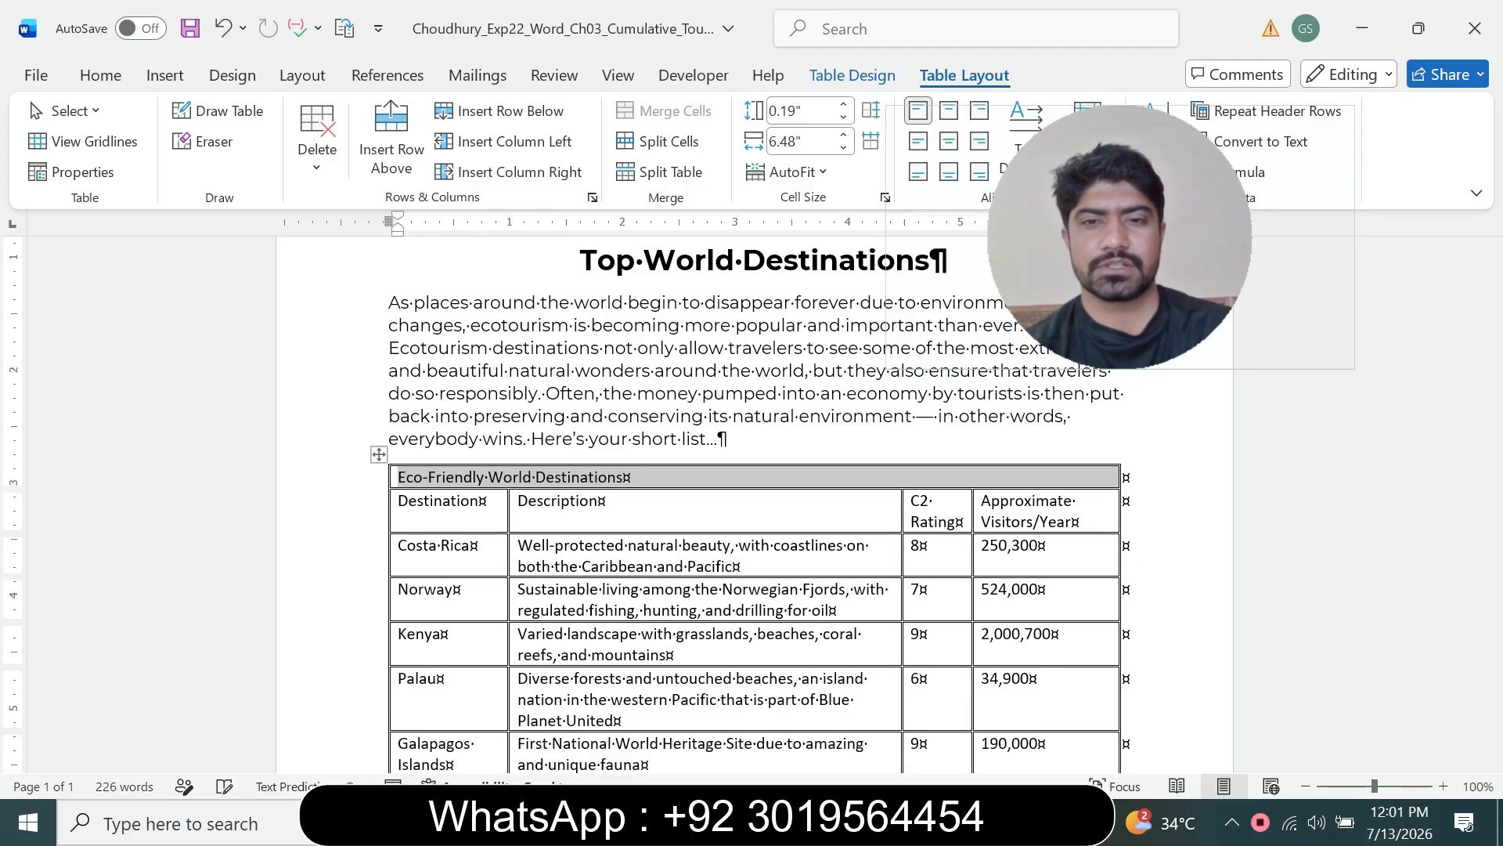
Step: Center the text in the merged first row of the table
{"action": "left_click", "coordinate": [1013, 822]}
{"action": "left_click", "coordinate": [885, 717]}
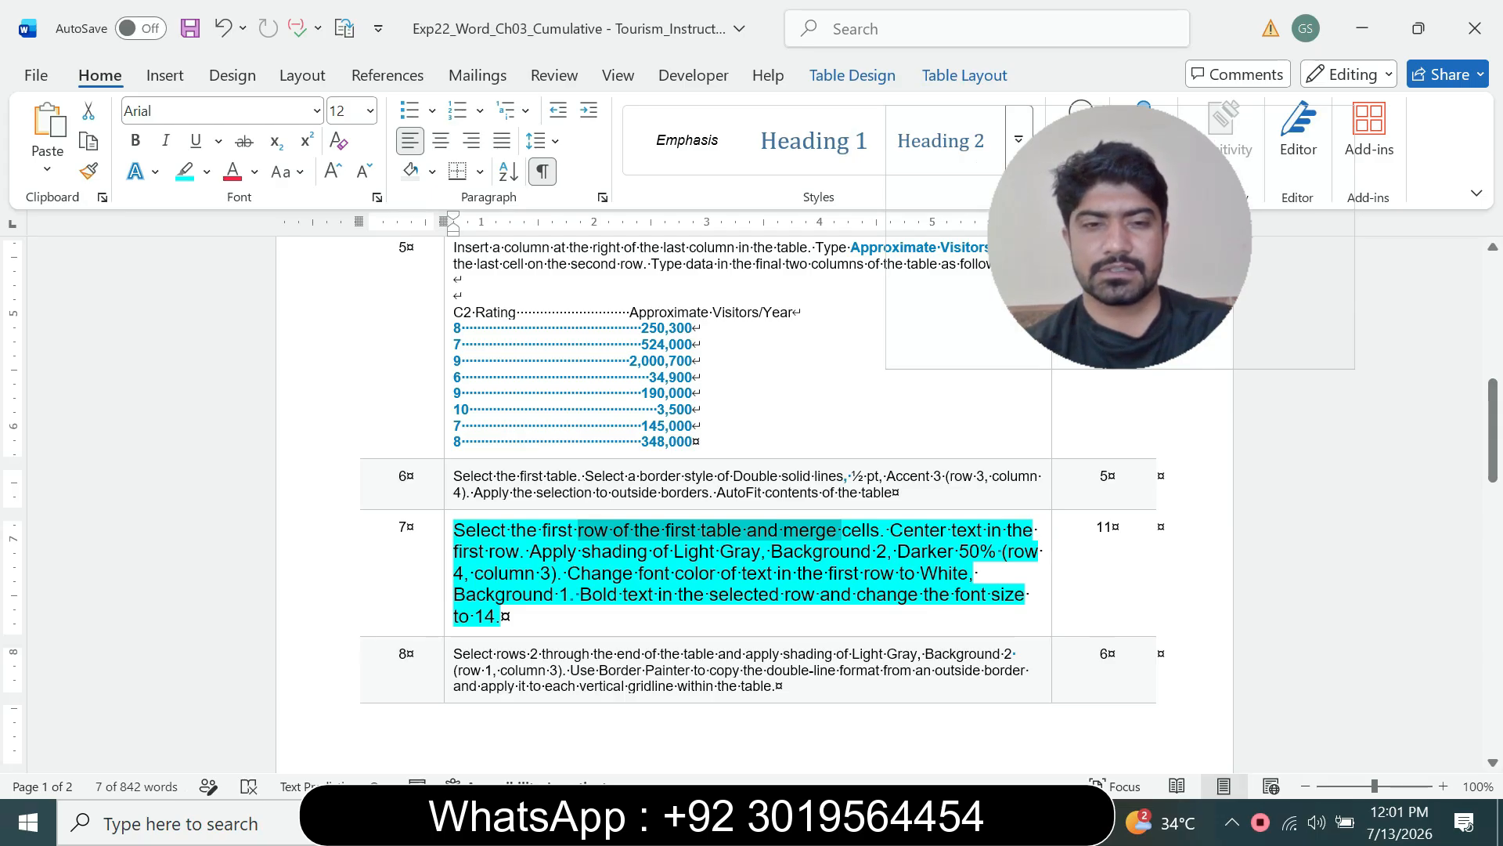
{"action": "left_click_drag", "start_coordinate": [454, 551], "coordinate": [494, 552]}
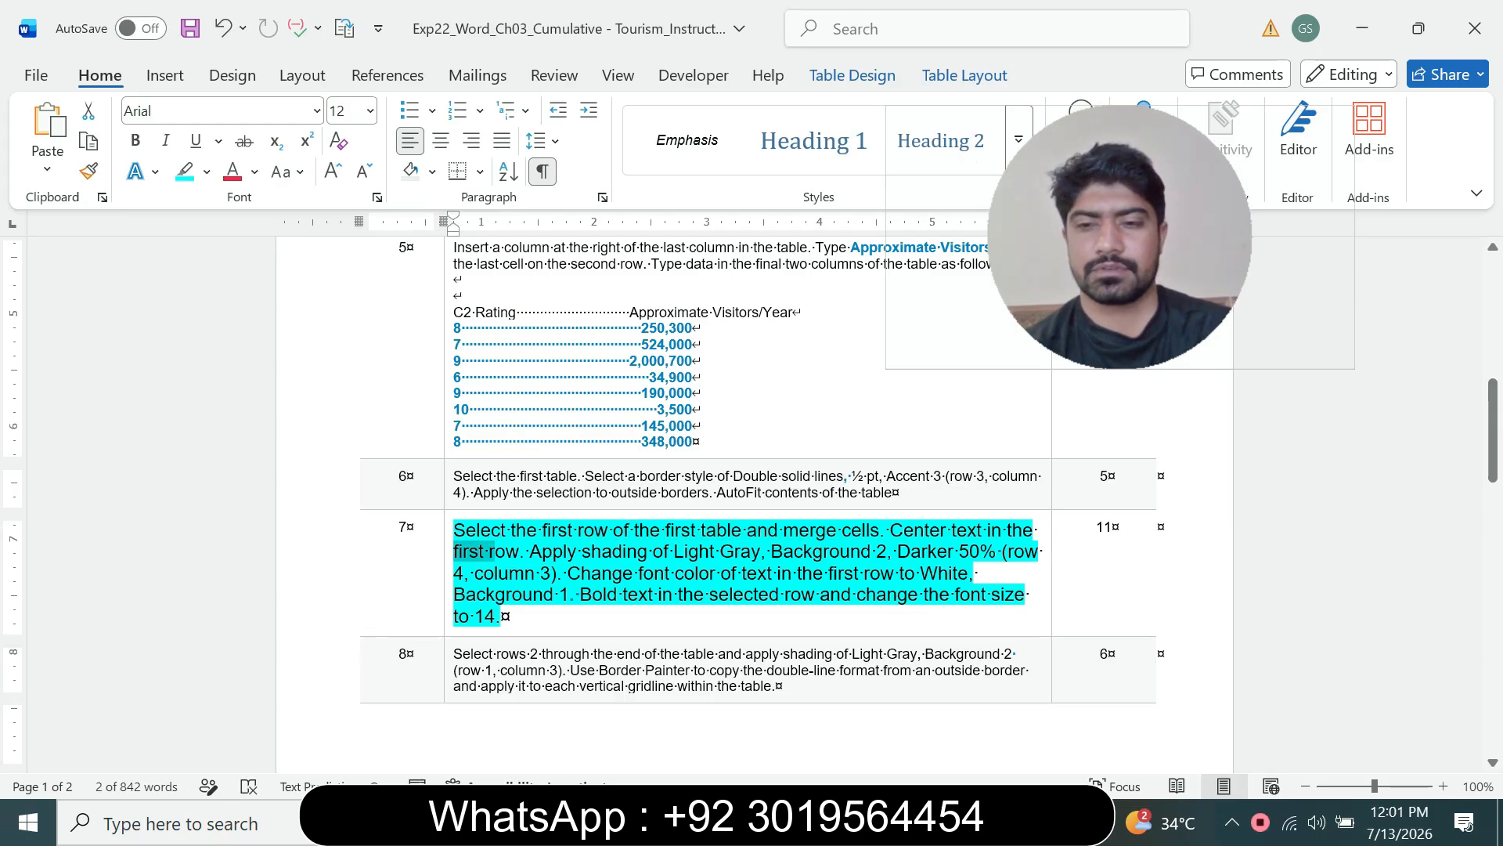
{"action": "left_click", "coordinate": [1013, 822]}
{"action": "left_click", "coordinate": [1139, 716]}
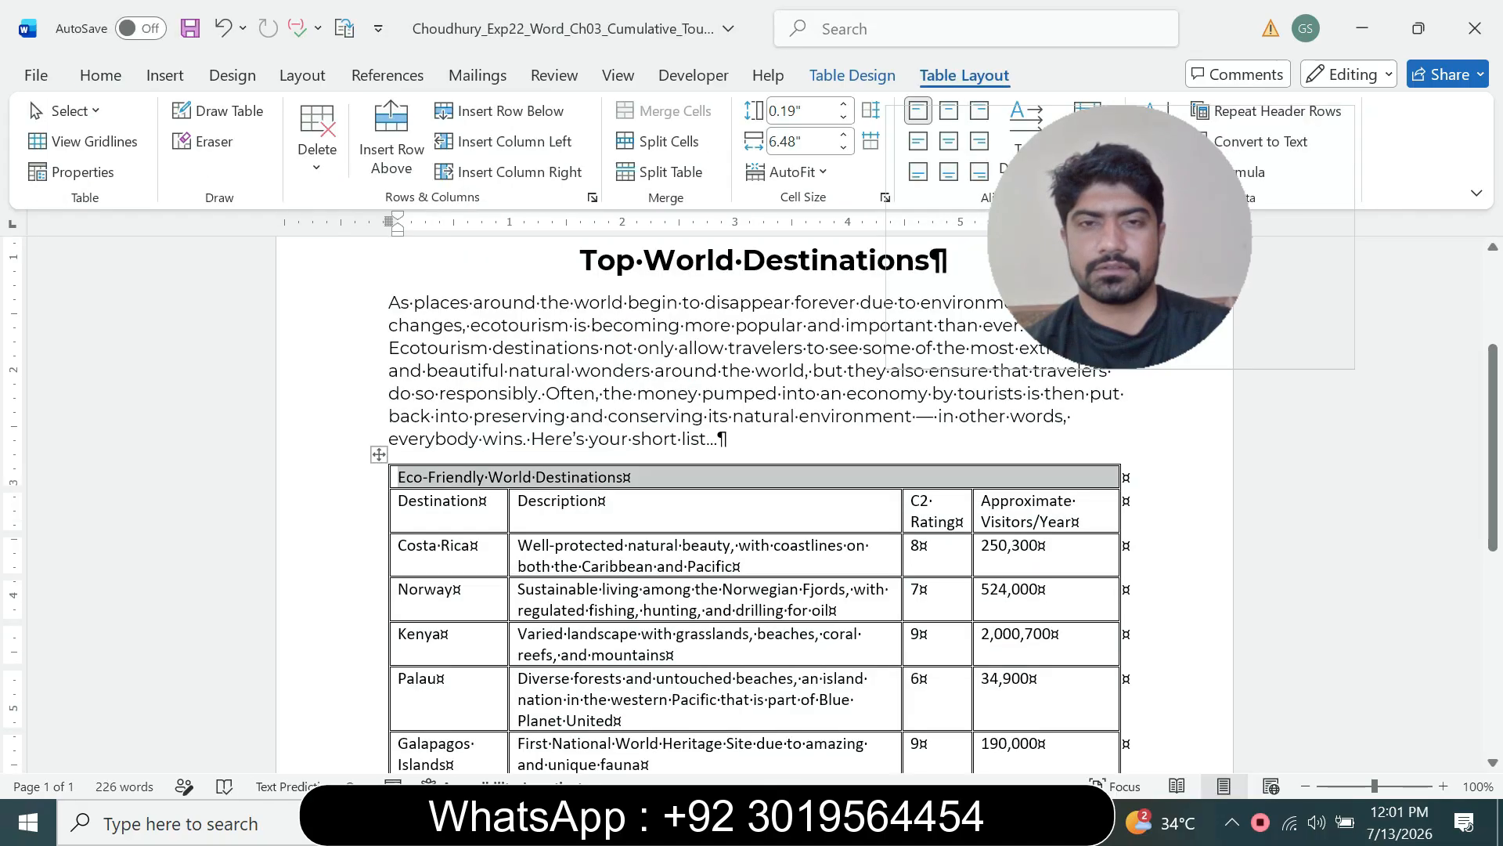
{"action": "left_click_drag", "start_coordinate": [1119, 237], "coordinate": [1205, 263]}
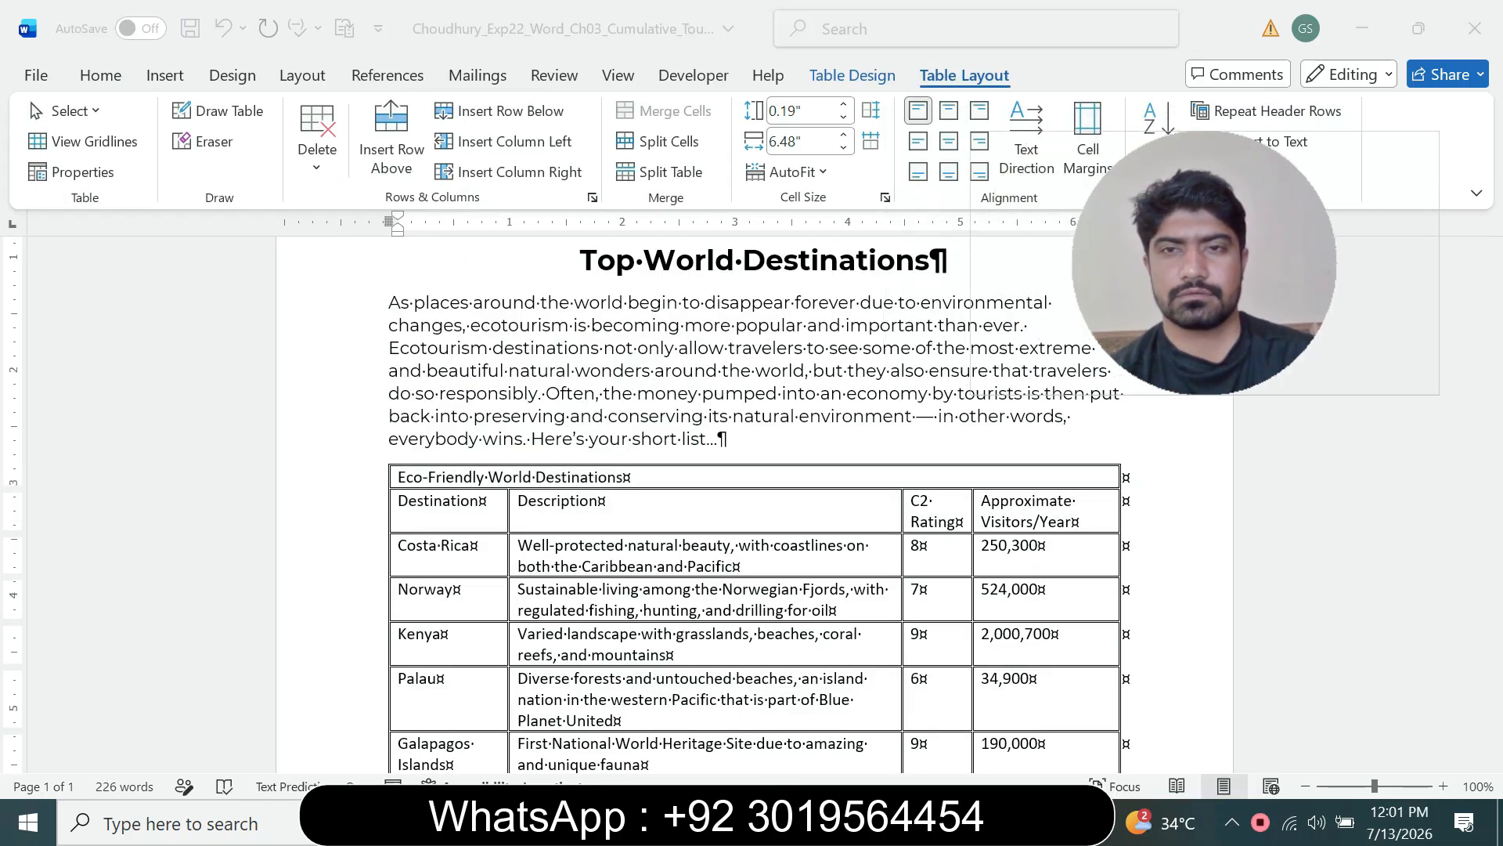
{"action": "left_click", "coordinate": [385, 477]}
{"action": "left_click", "coordinate": [948, 141]}
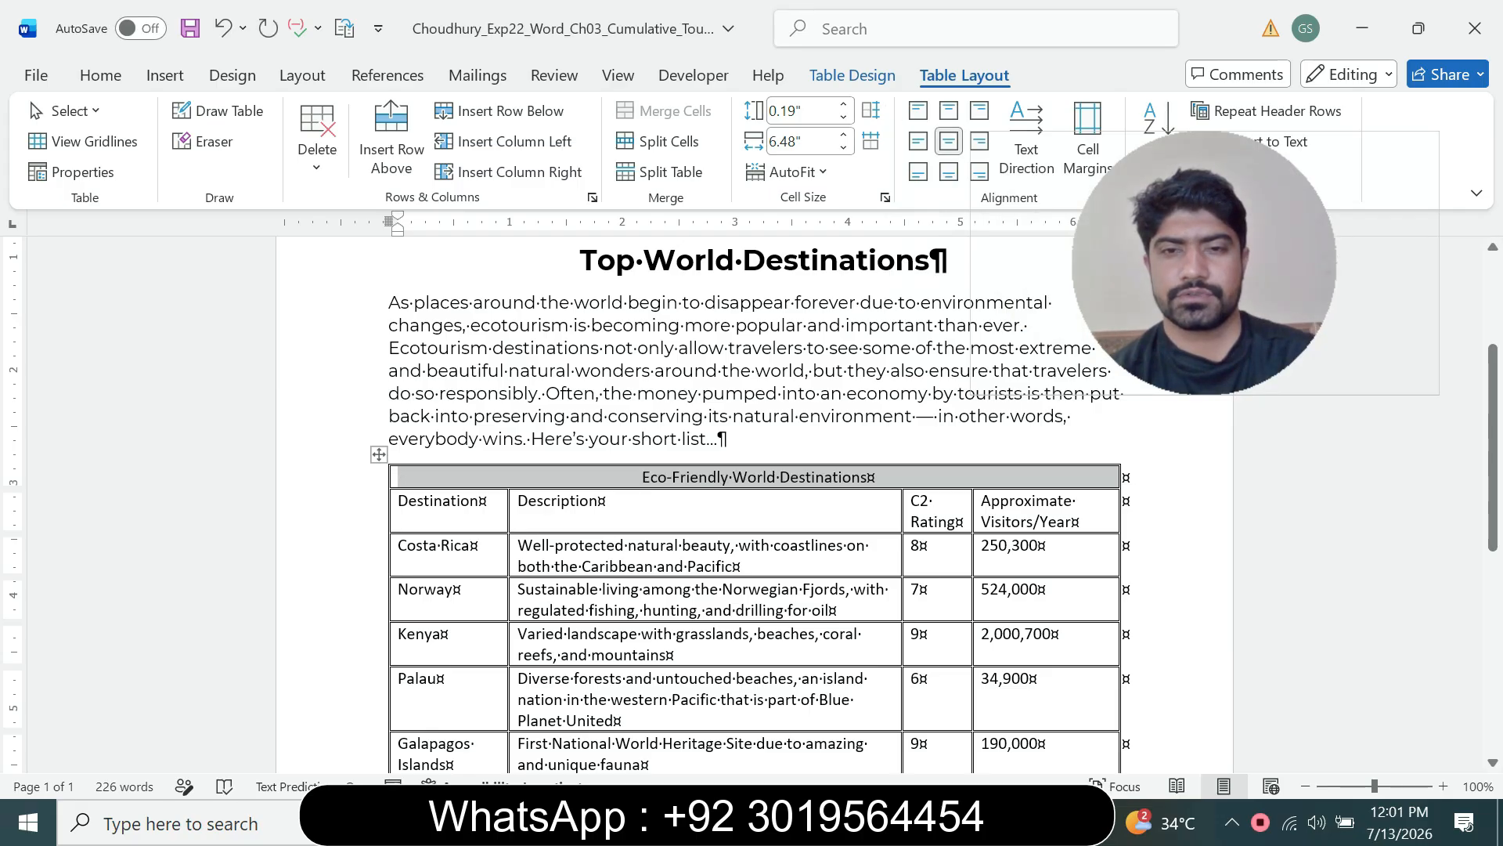
Step: Shade the first row with Light Gray, Background 2, Darker 50%
{"action": "left_click", "coordinate": [1012, 822]}
{"action": "left_click", "coordinate": [885, 716]}
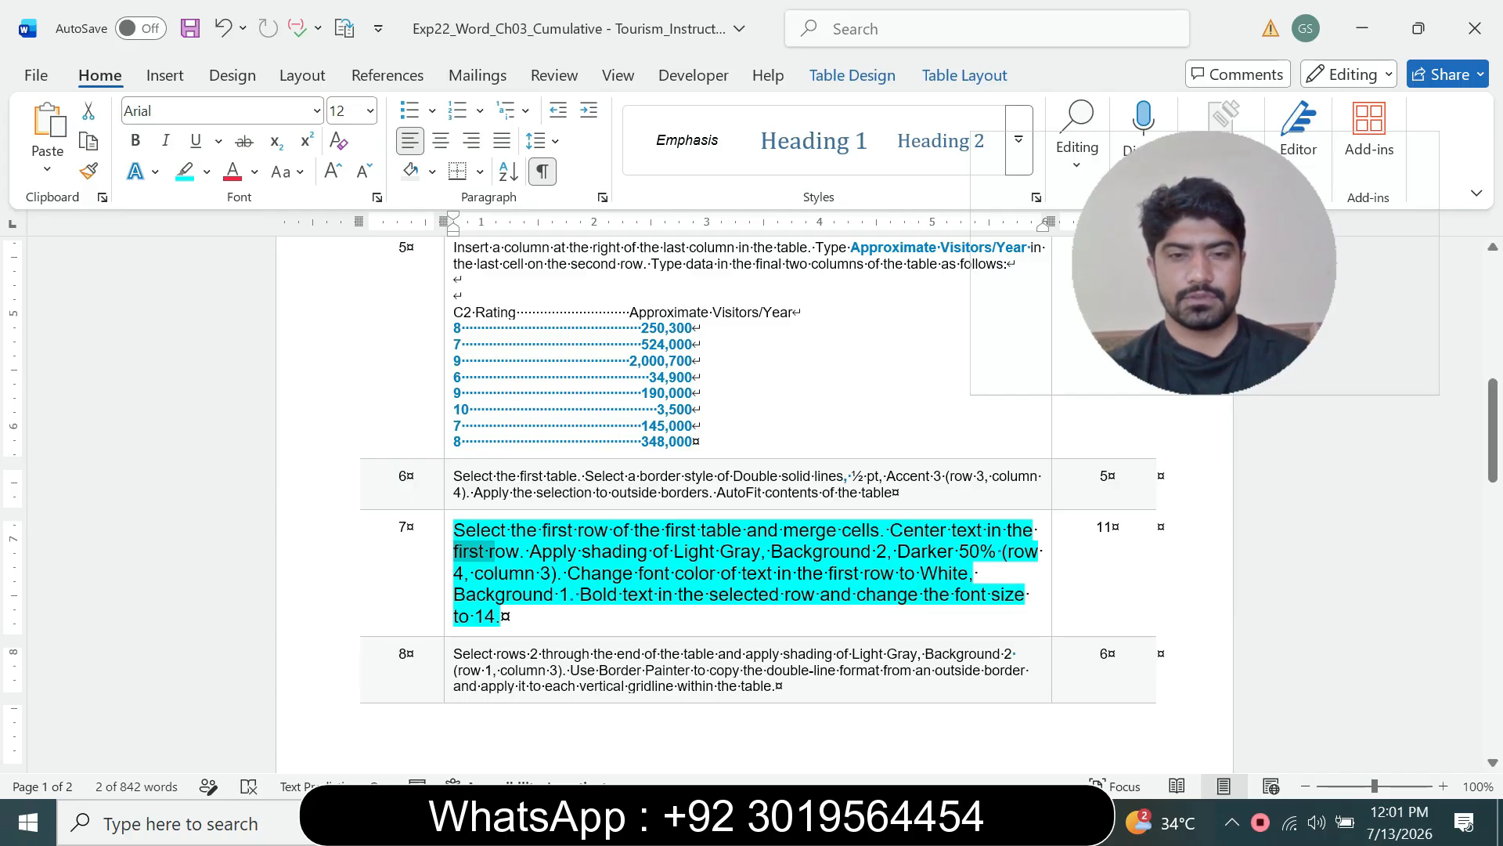
{"action": "left_click_drag", "start_coordinate": [531, 552], "coordinate": [718, 552]}
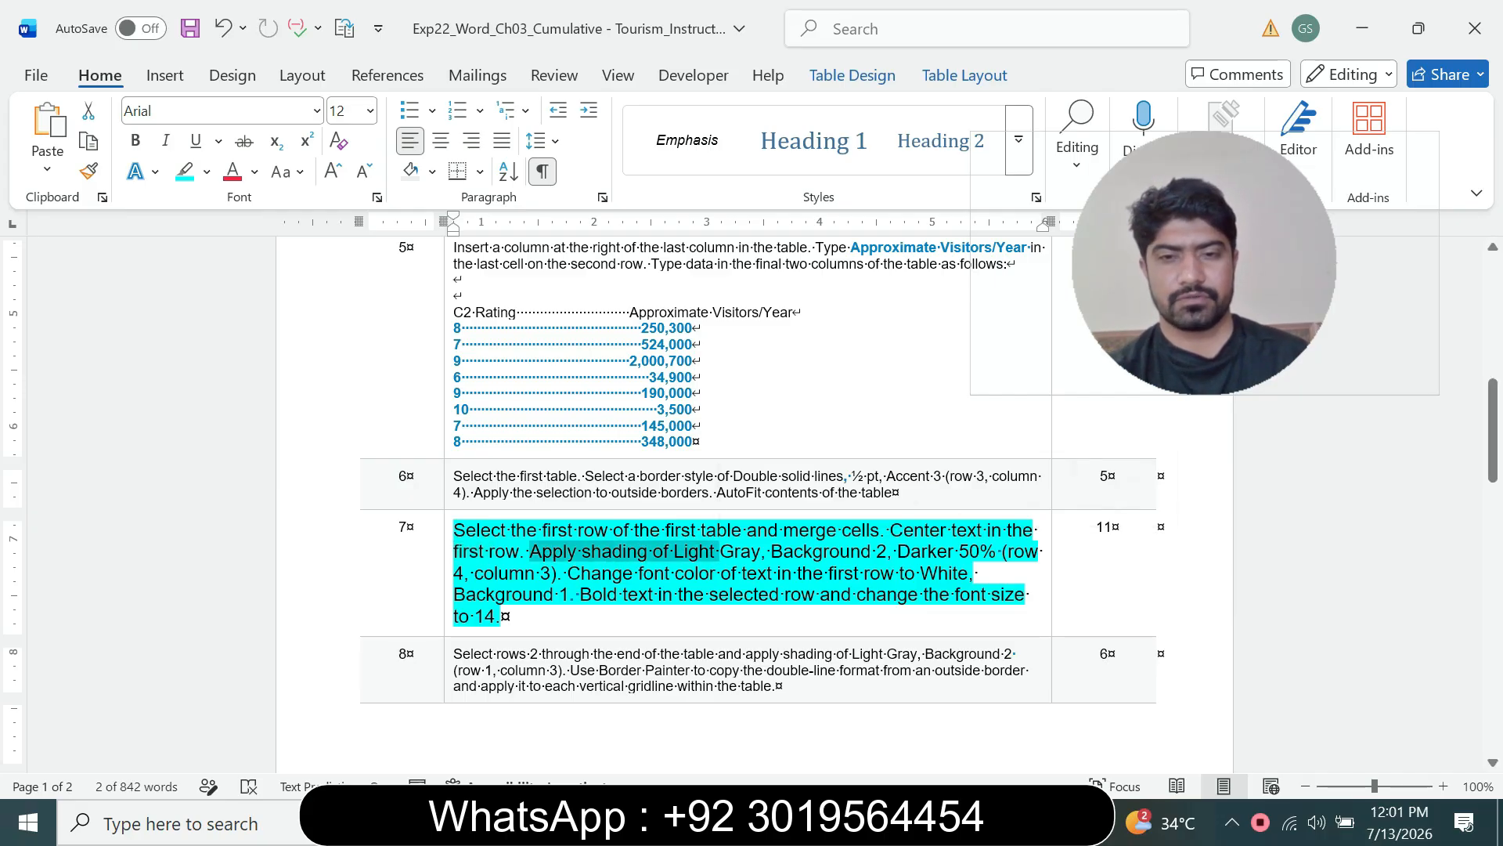
{"action": "left_click", "coordinate": [1012, 822]}
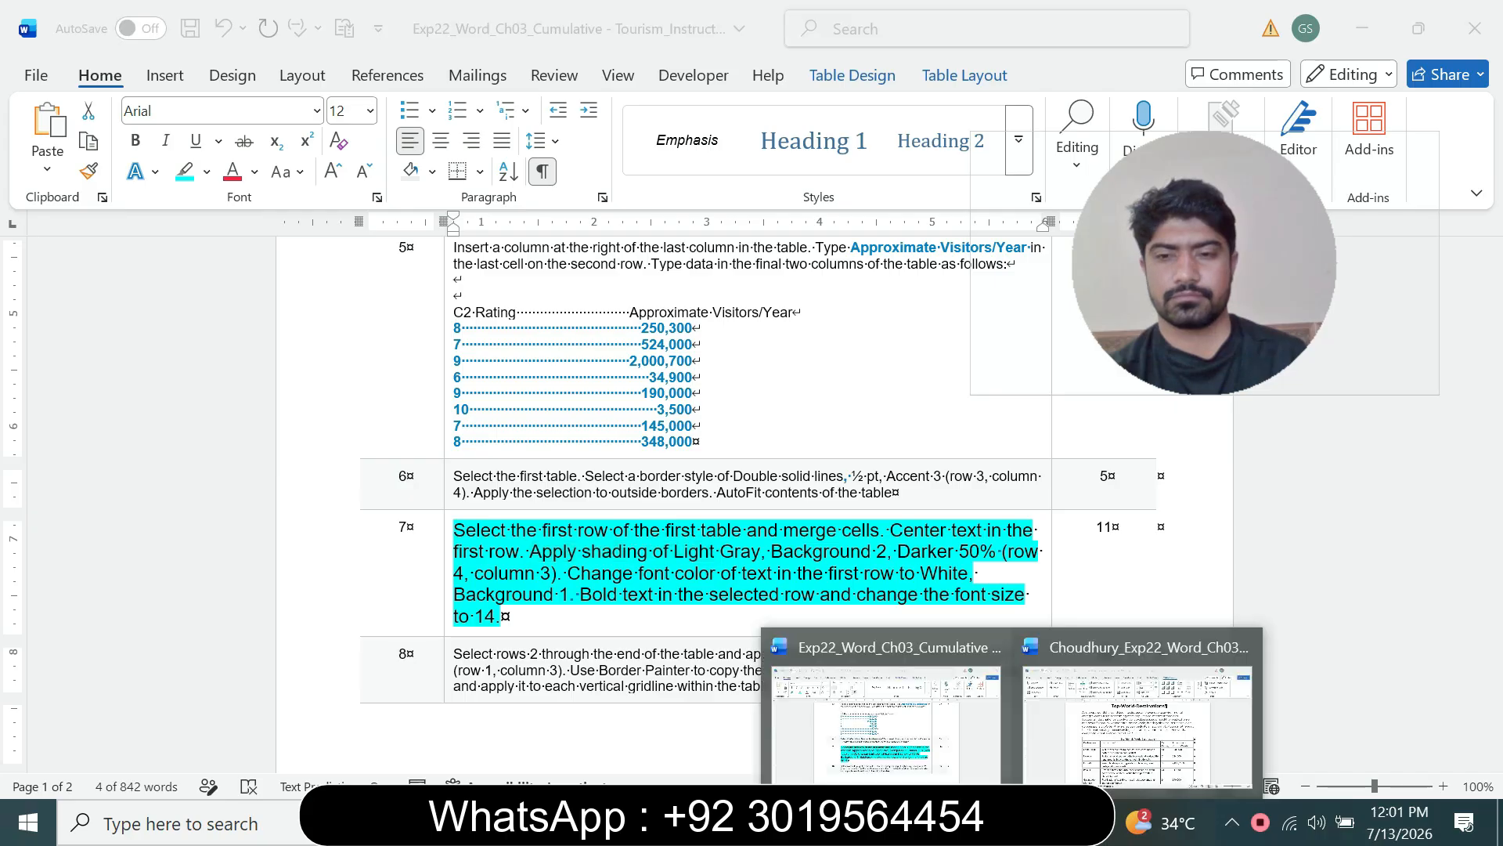
{"action": "left_click", "coordinate": [1138, 712]}
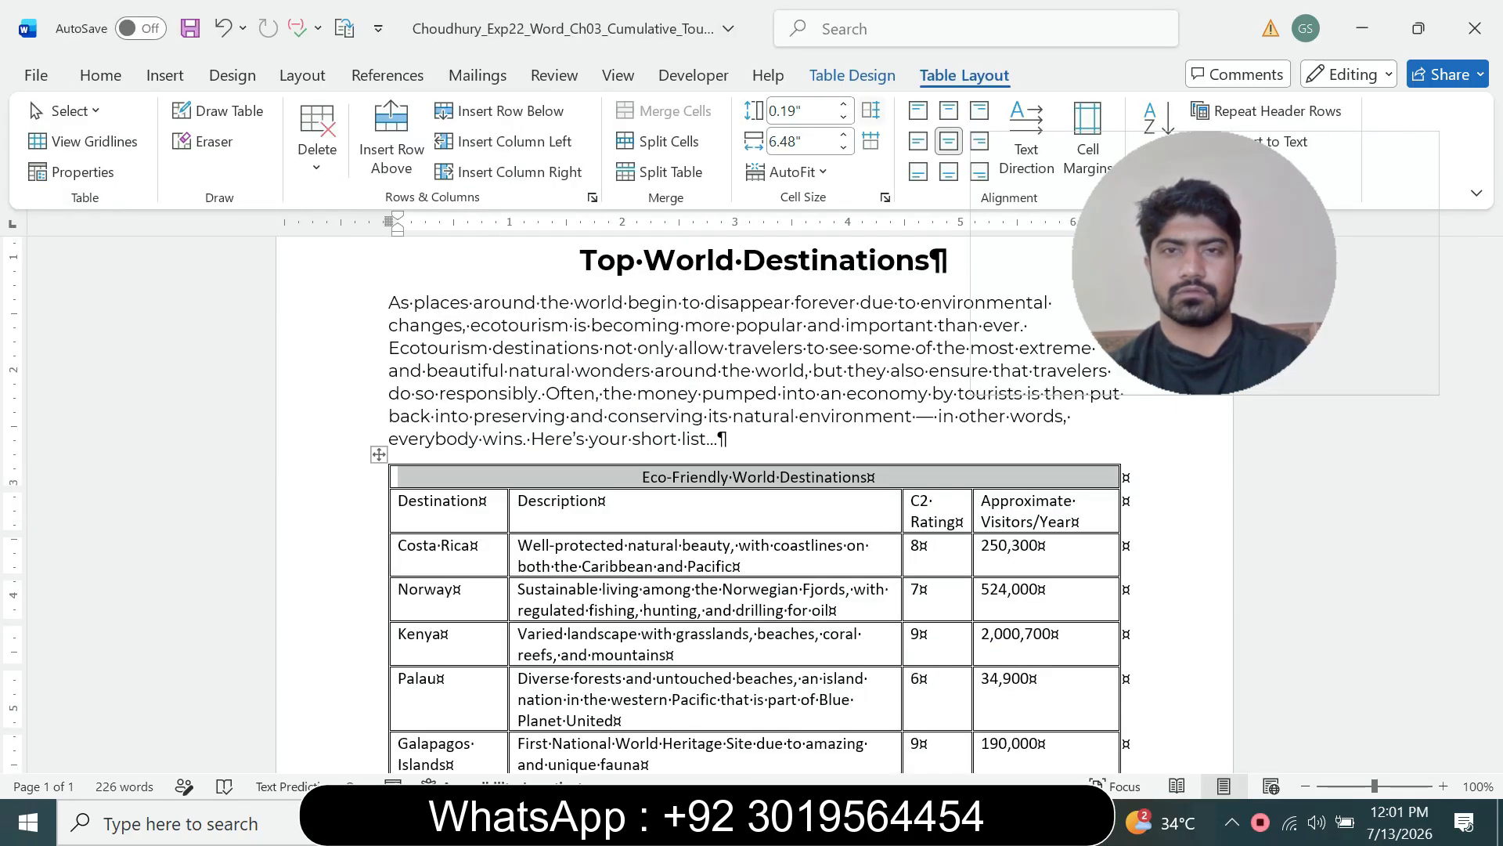
{"action": "left_click", "coordinate": [851, 75]}
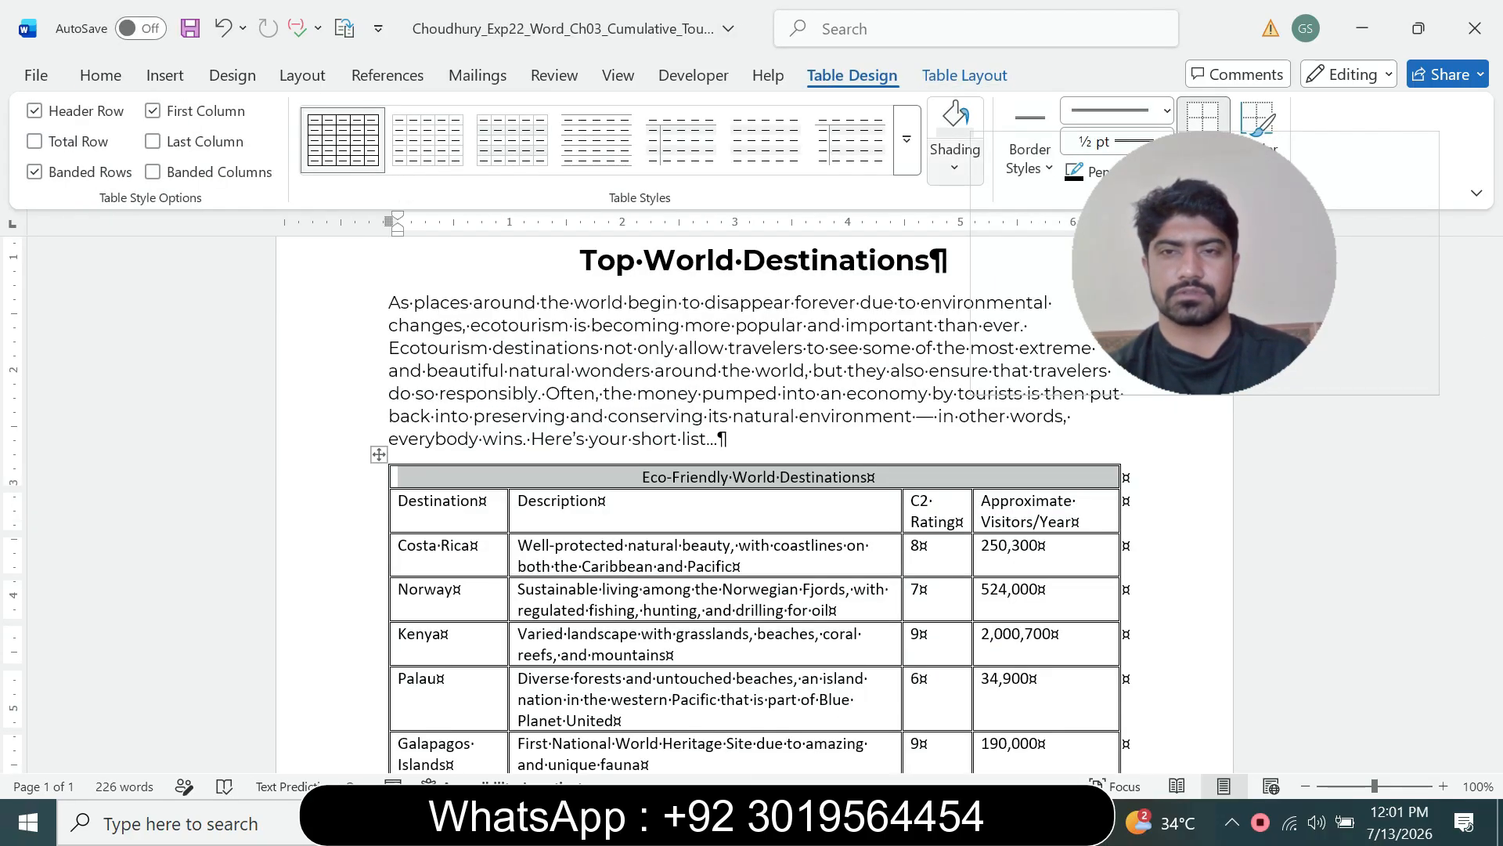
{"action": "left_click", "coordinate": [1012, 822]}
{"action": "left_click", "coordinate": [885, 713]}
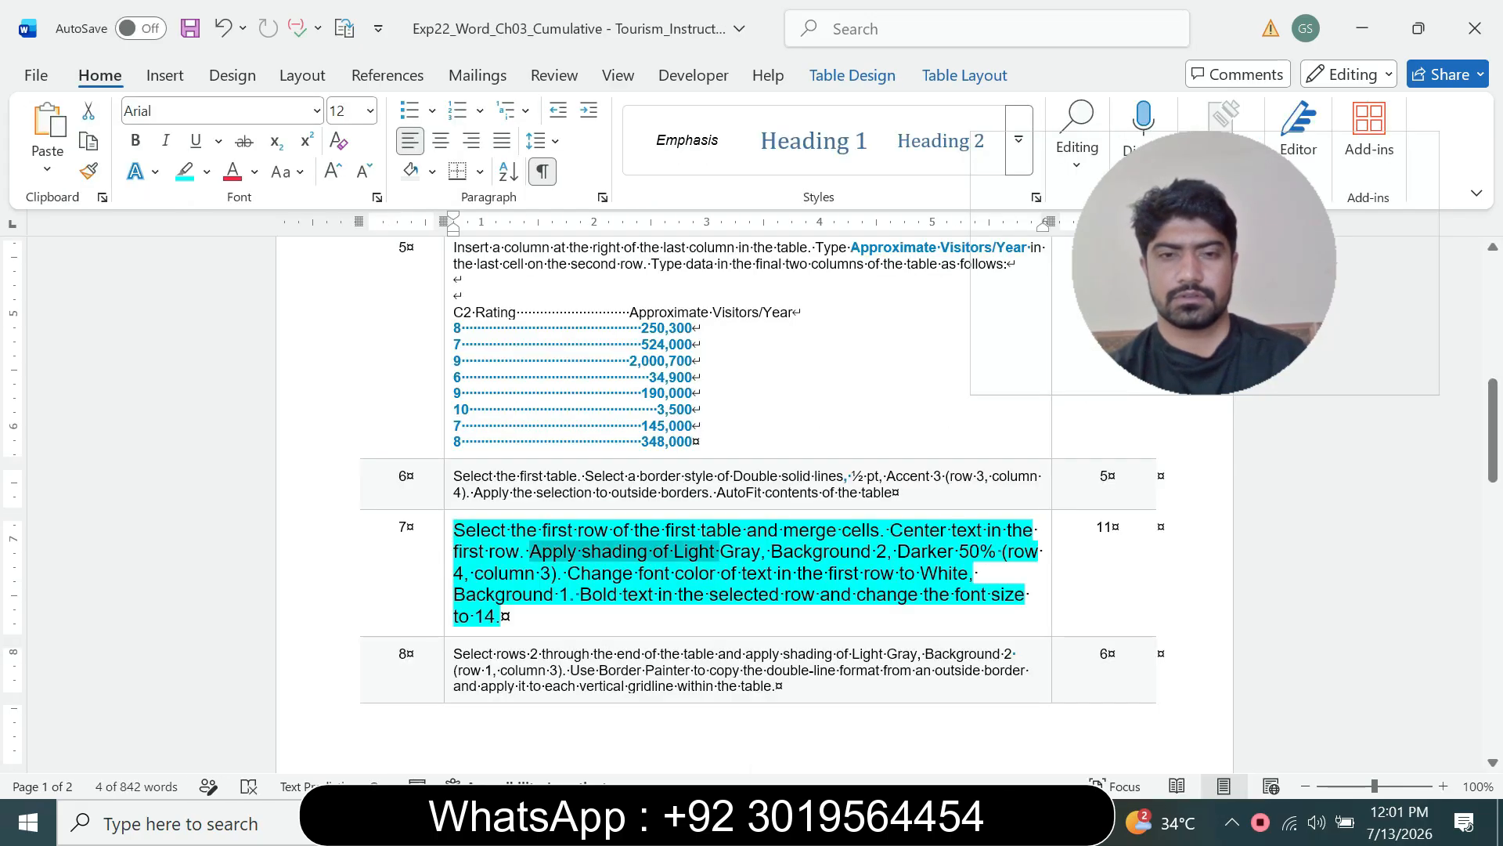
{"action": "left_click", "coordinate": [587, 553]}
{"action": "left_click_drag", "start_coordinate": [588, 553], "coordinate": [766, 553]}
{"action": "mouse_move", "coordinate": [1012, 822]}
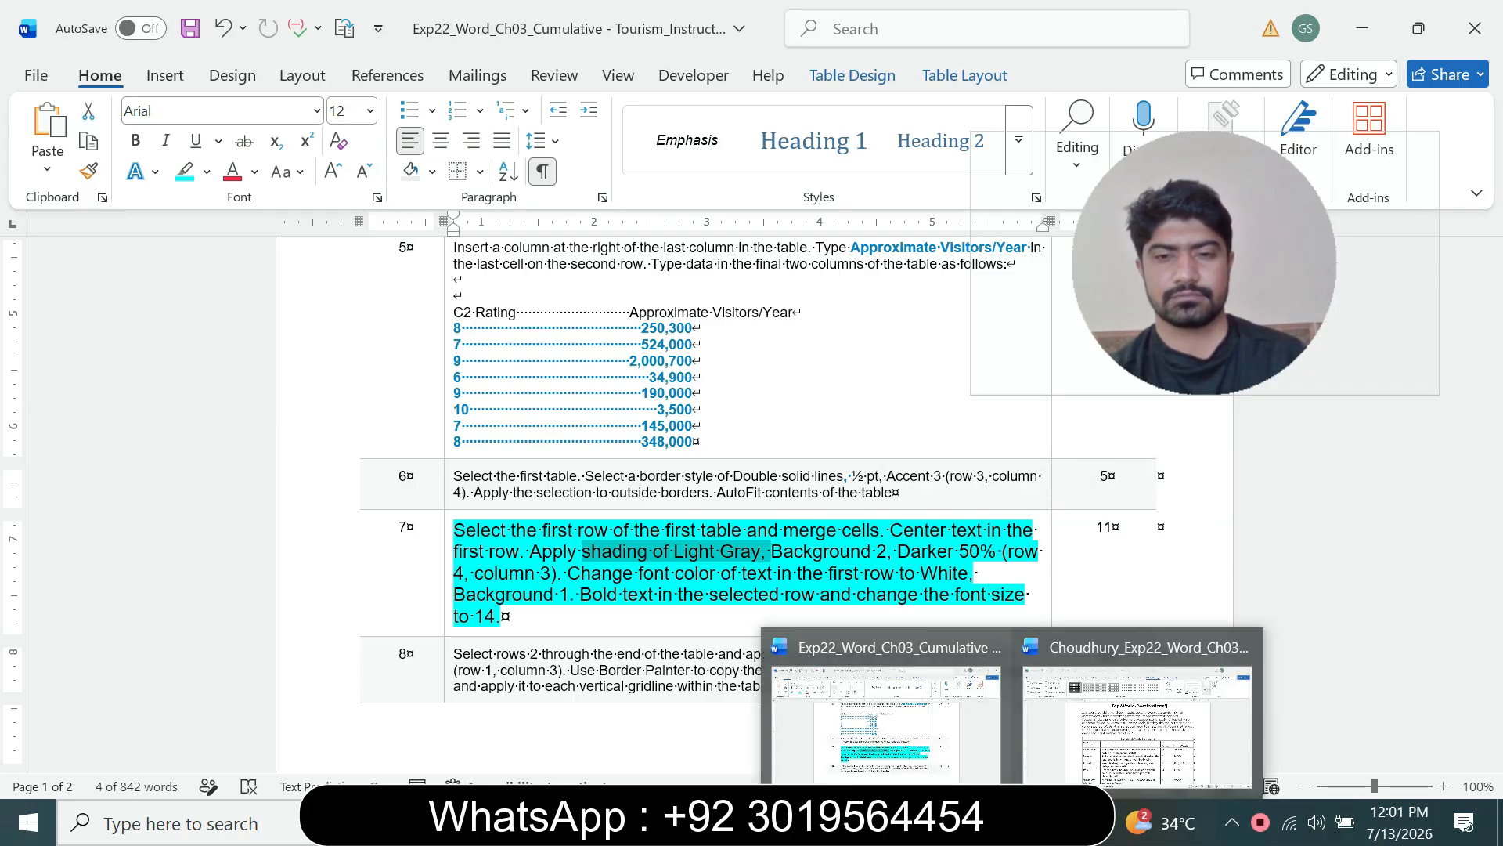
{"action": "left_click", "coordinate": [1137, 716]}
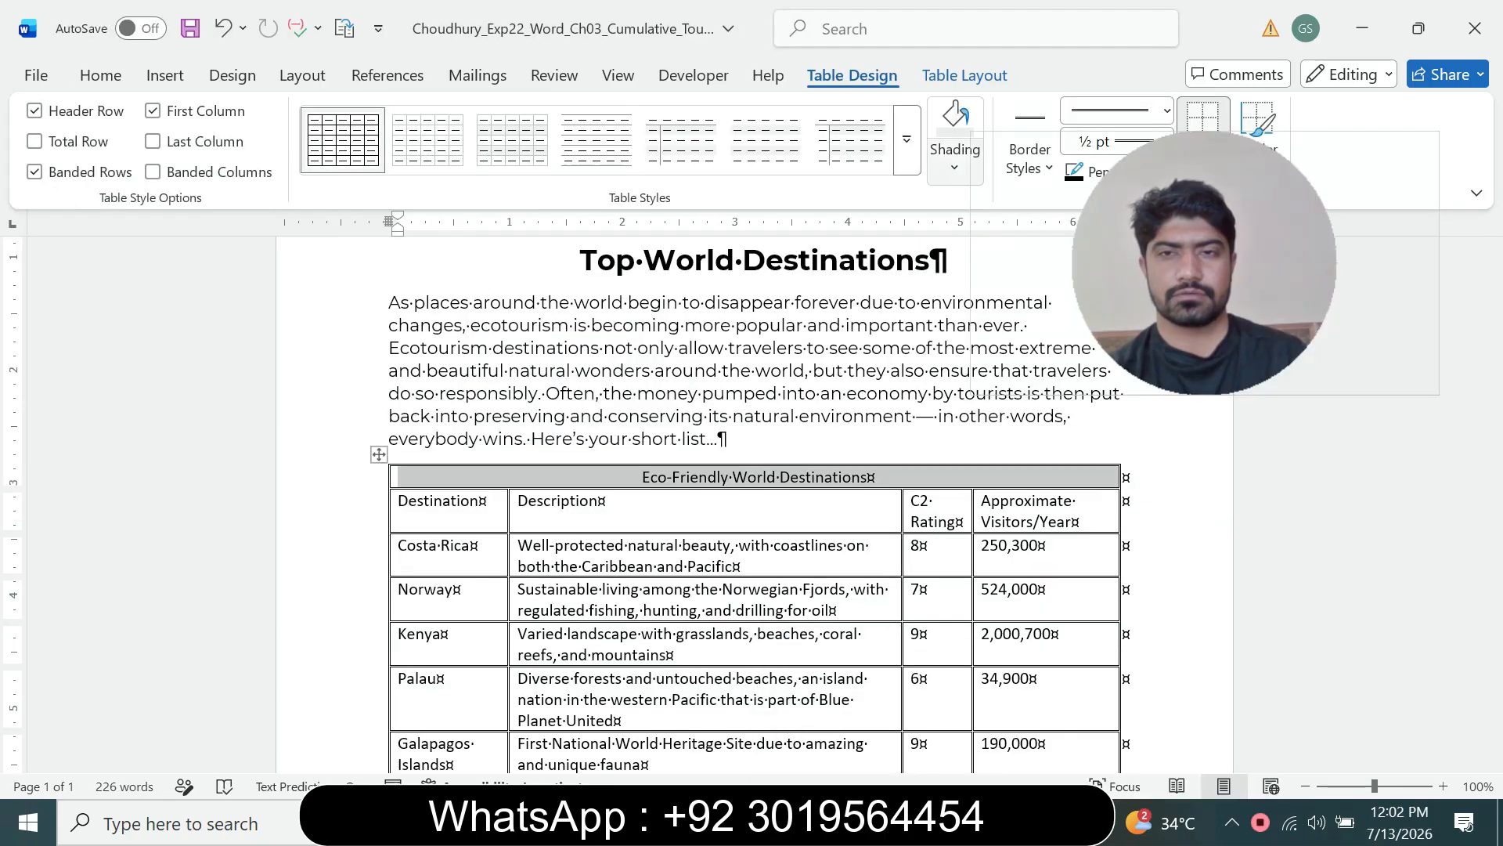
{"action": "left_click", "coordinate": [954, 166]}
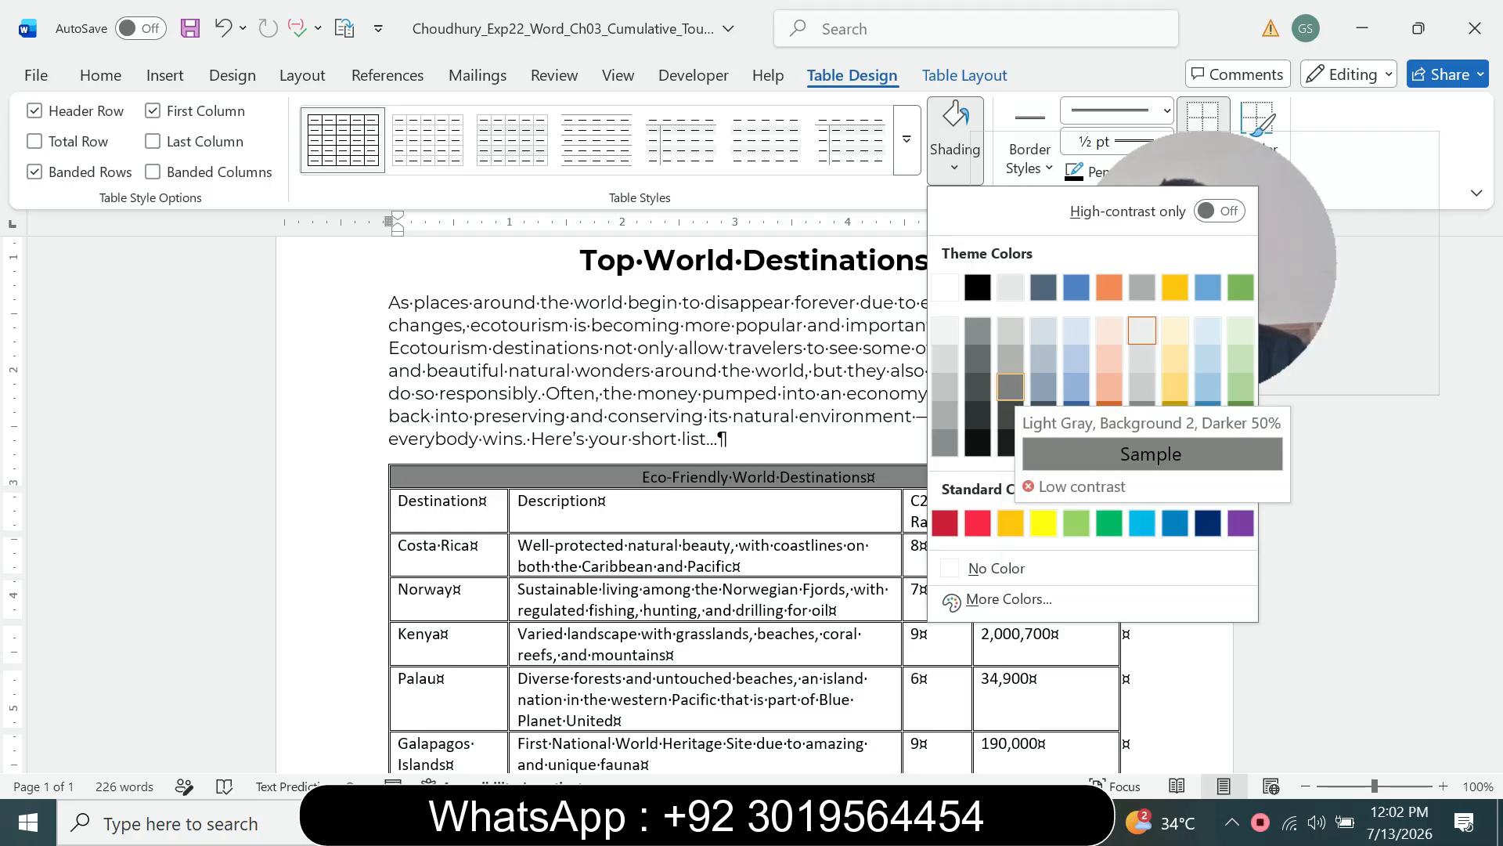
{"action": "left_click", "coordinate": [1011, 387]}
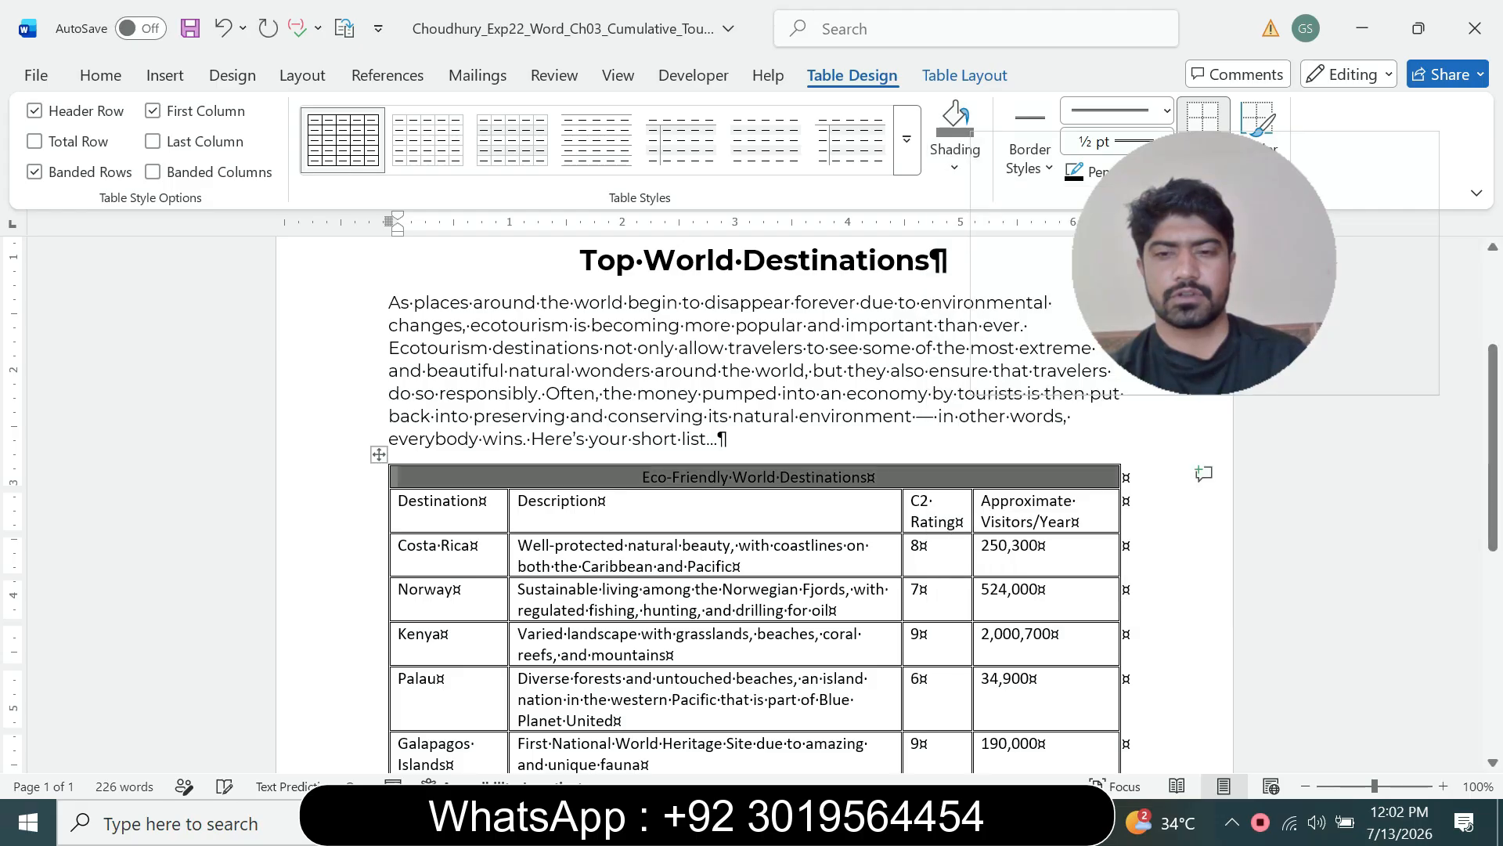
Step: Change the first row's font color to White, Background 1
{"action": "left_click", "coordinate": [1012, 822]}
{"action": "left_click", "coordinate": [882, 713]}
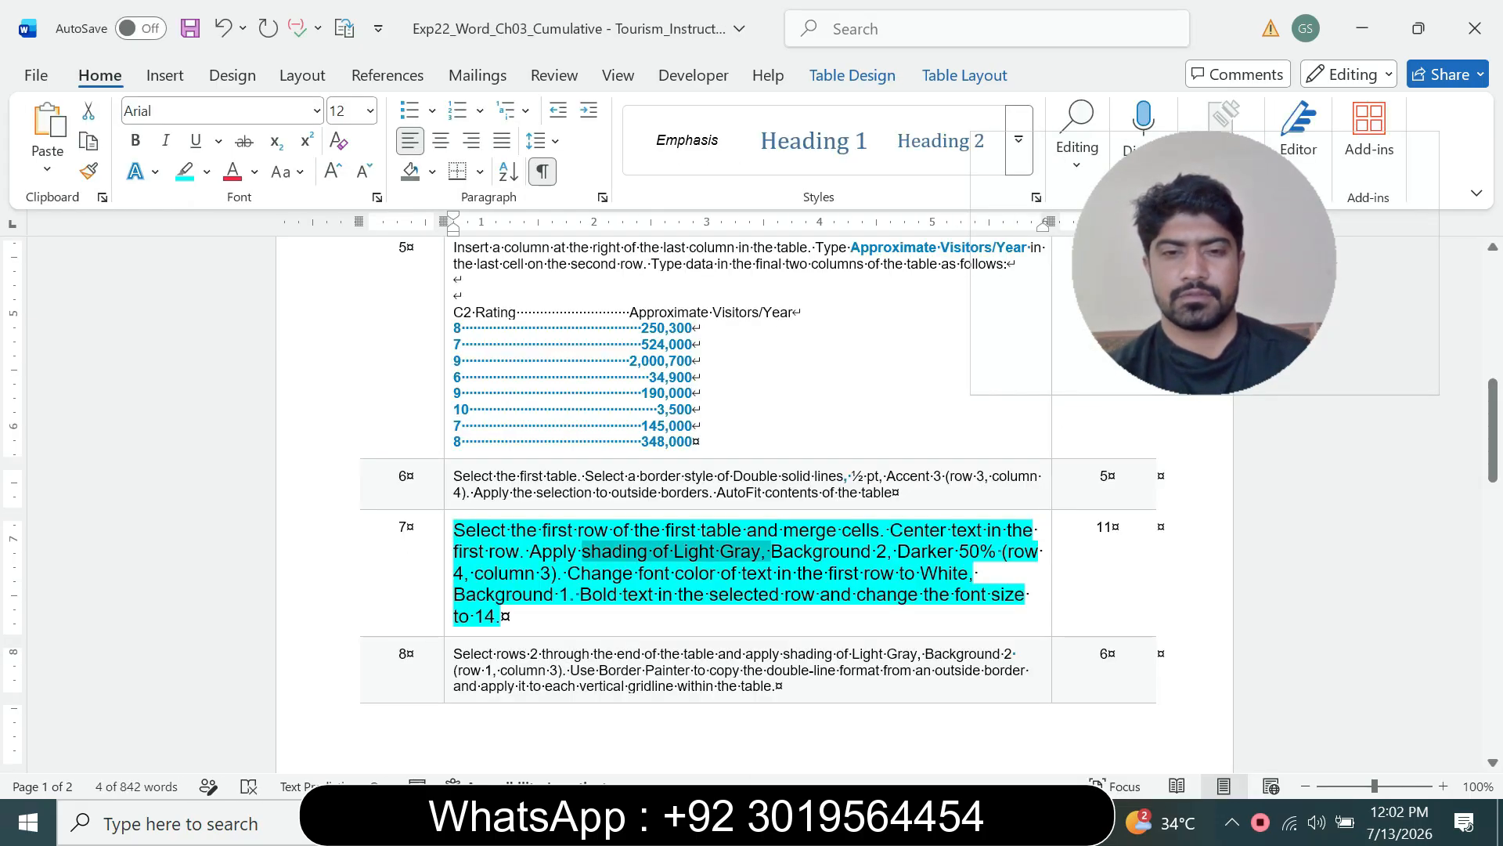
{"action": "left_click_drag", "start_coordinate": [570, 574], "coordinate": [785, 574]}
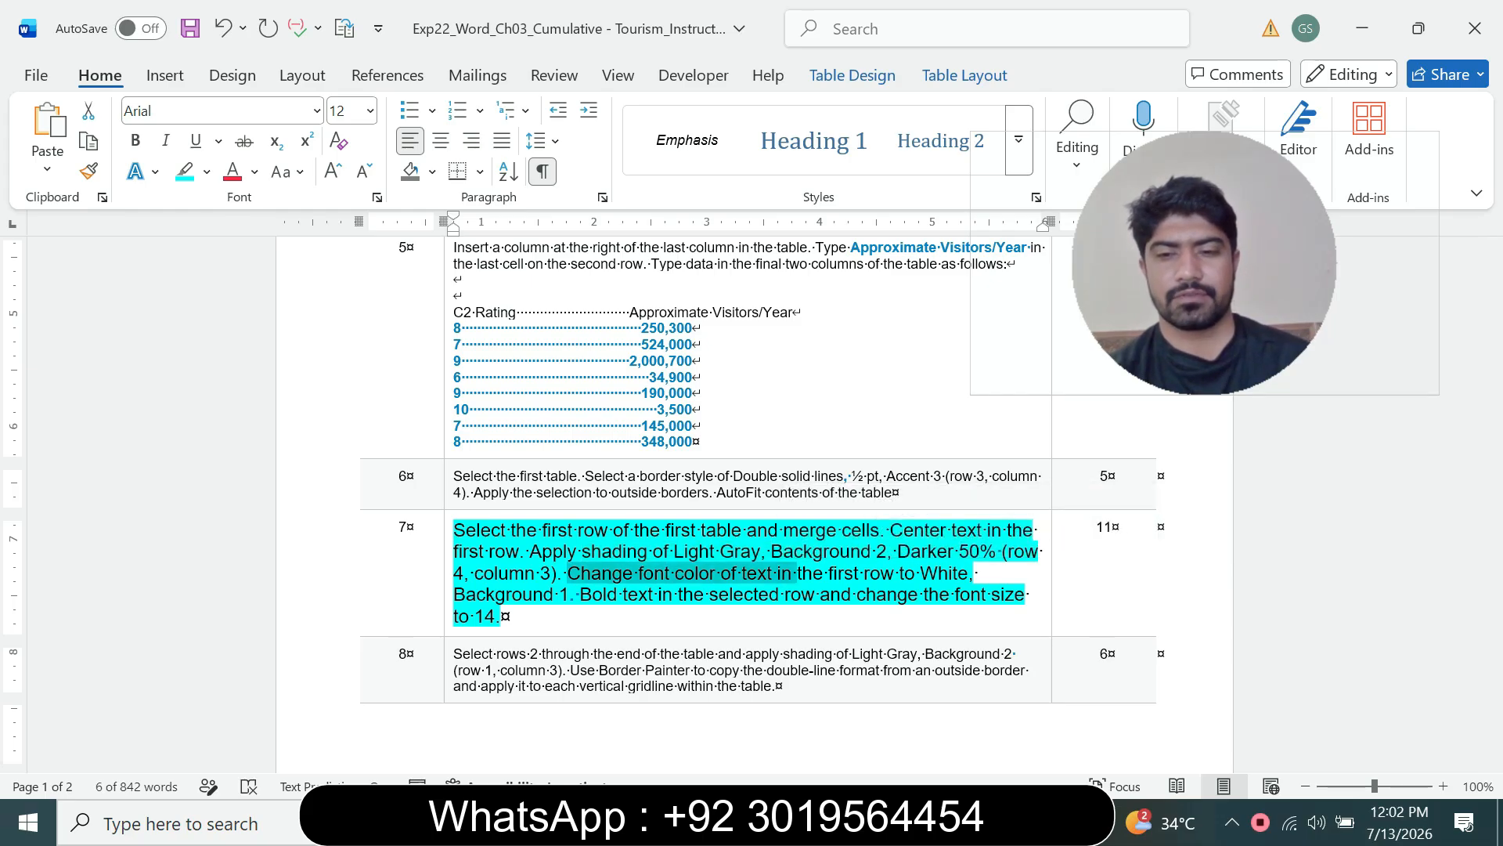
{"action": "left_click", "coordinate": [1013, 822]}
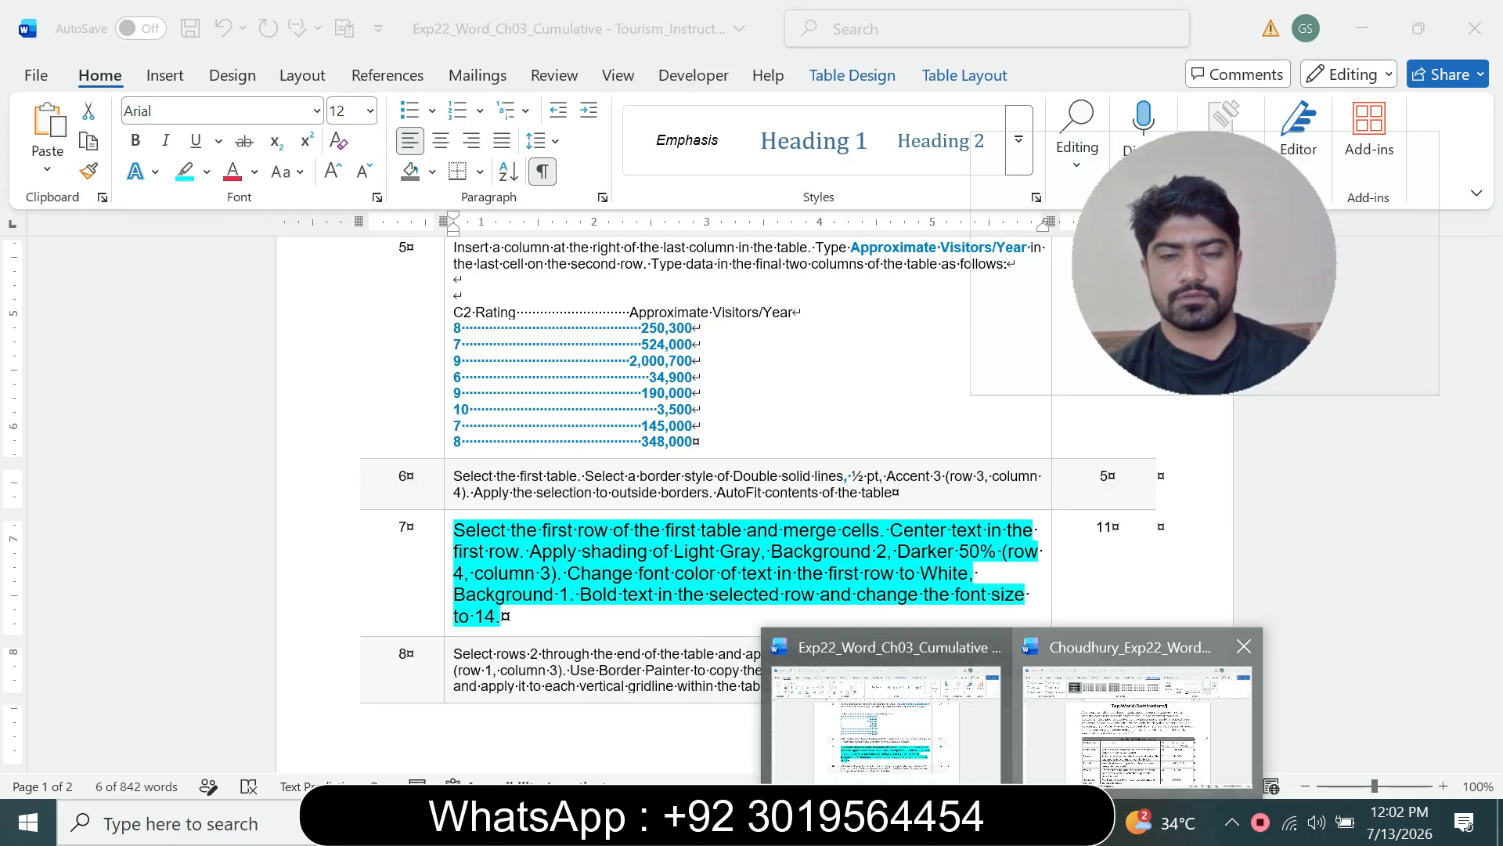
{"action": "left_click", "coordinate": [1136, 716]}
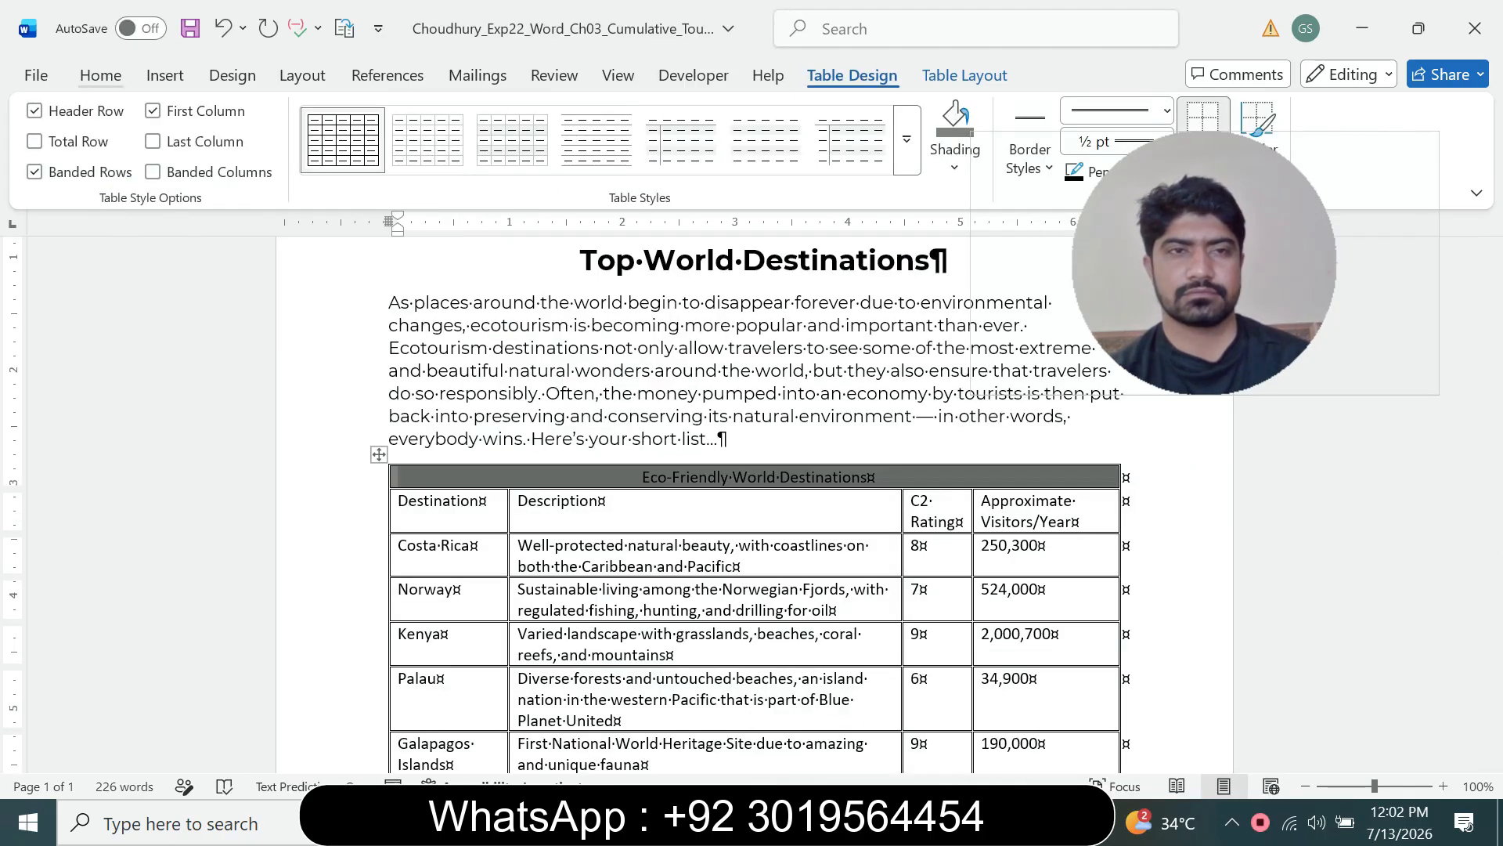
{"action": "left_click", "coordinate": [100, 75]}
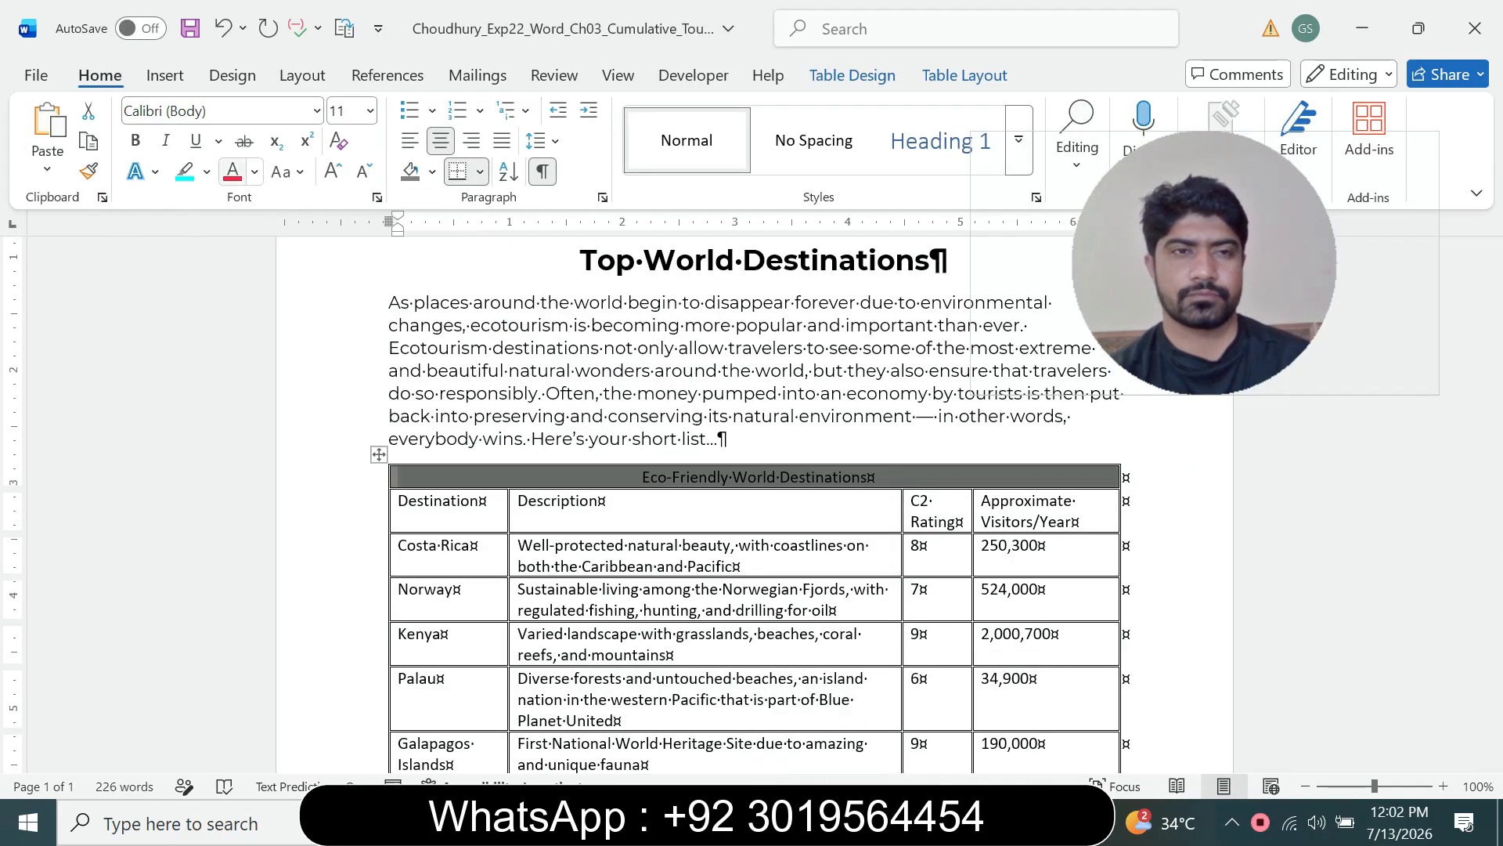
{"action": "left_click", "coordinate": [254, 172]}
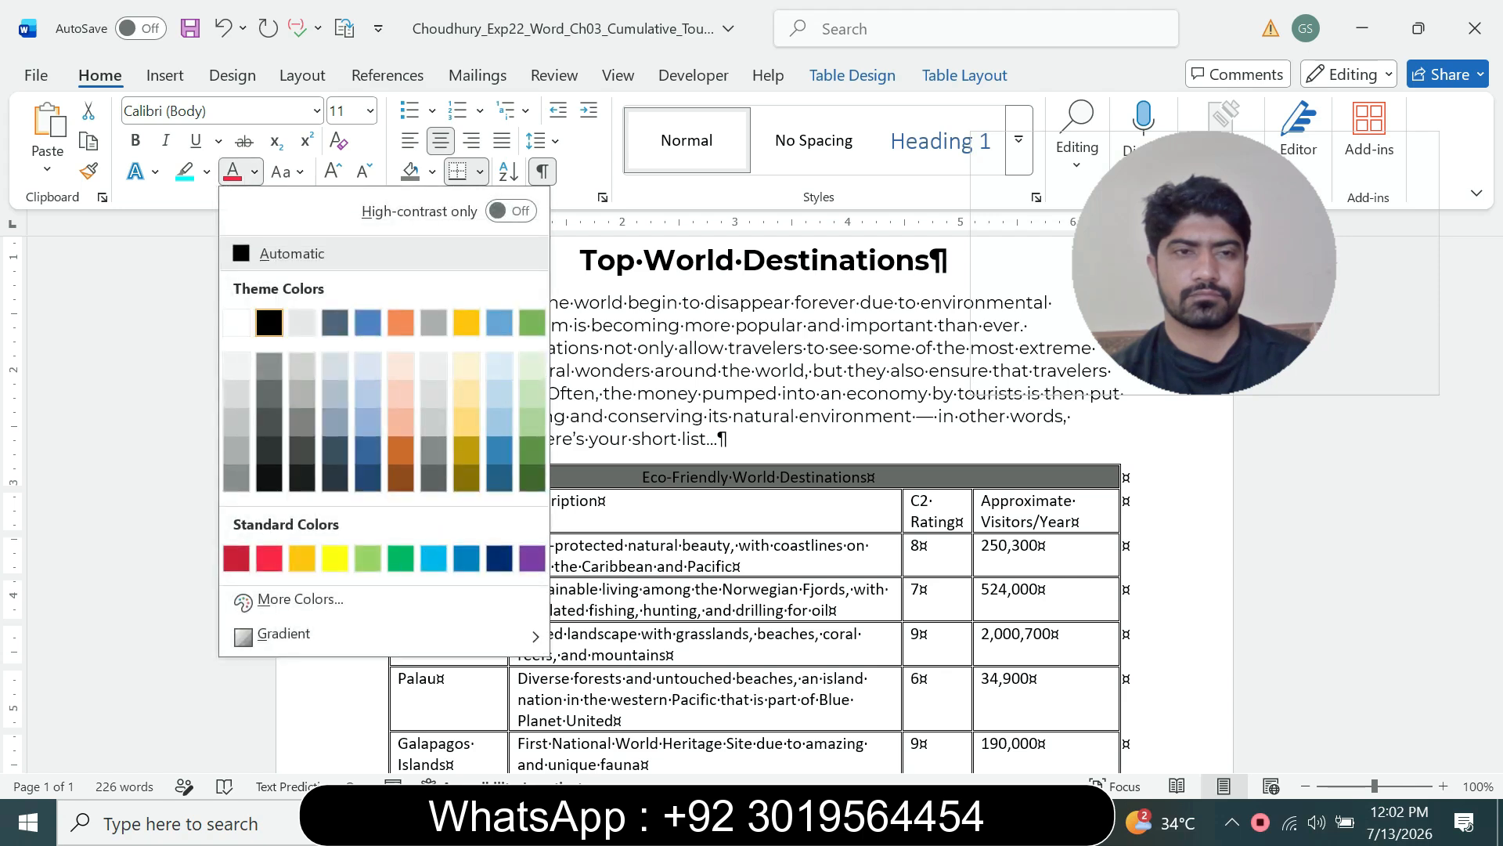
{"action": "left_click", "coordinate": [236, 321]}
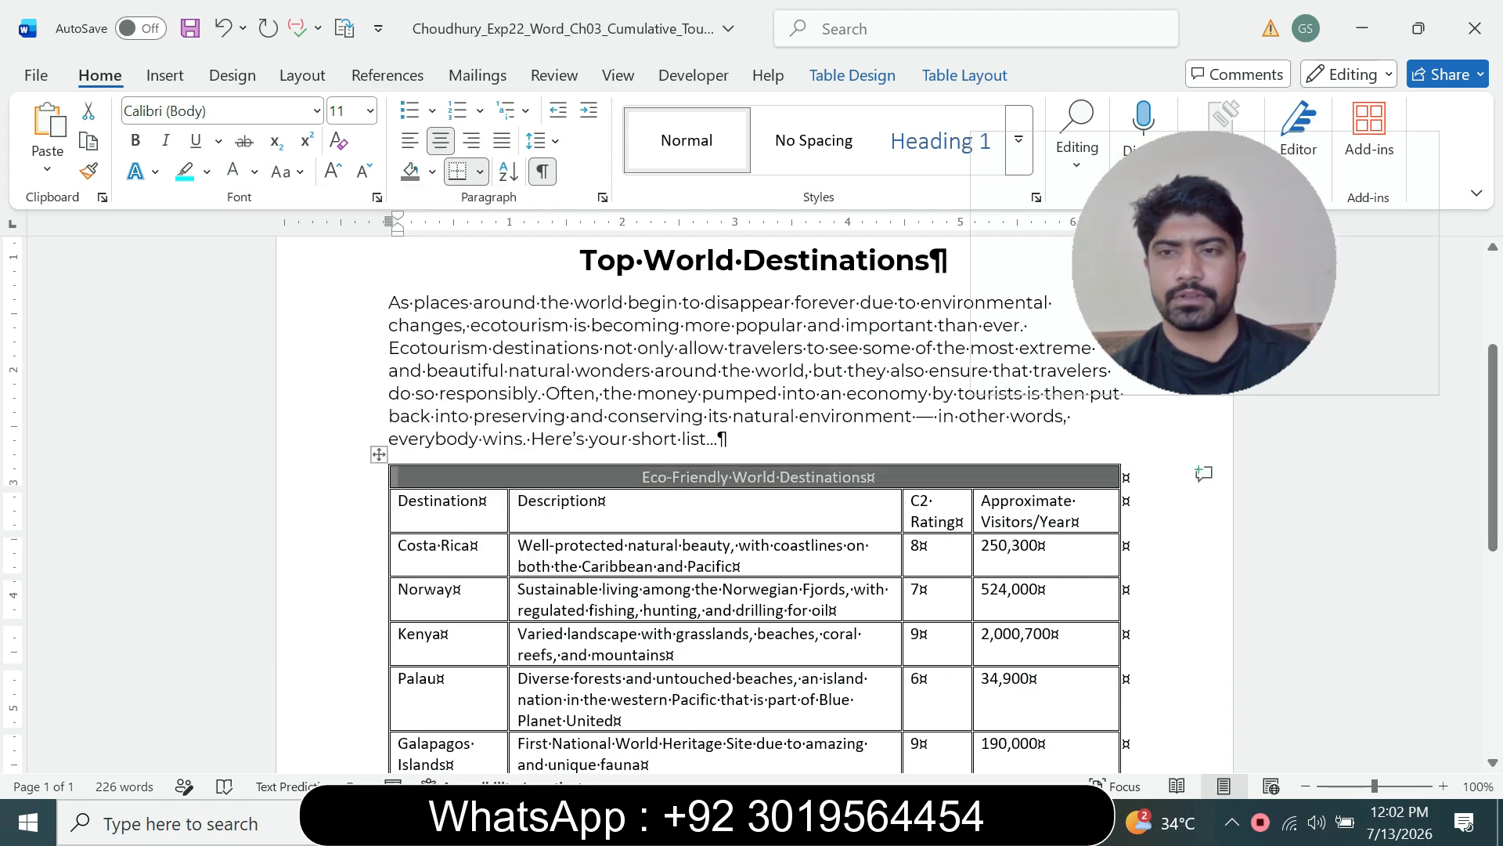
Step: Bold the text in the table's first row
{"action": "left_click", "coordinate": [1012, 822]}
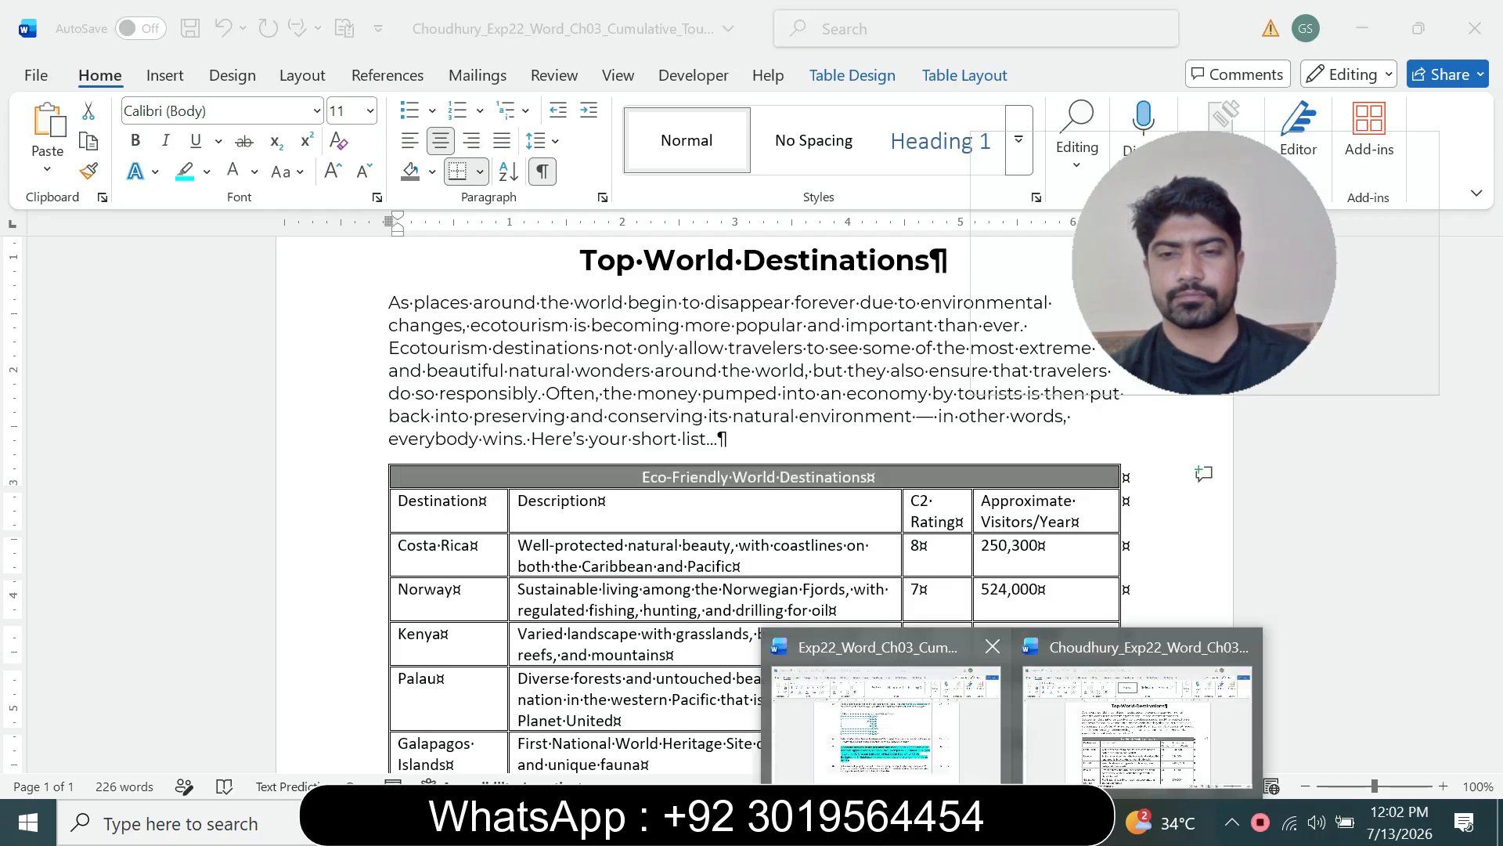
{"action": "left_click", "coordinate": [887, 713]}
{"action": "left_click", "coordinate": [718, 595]}
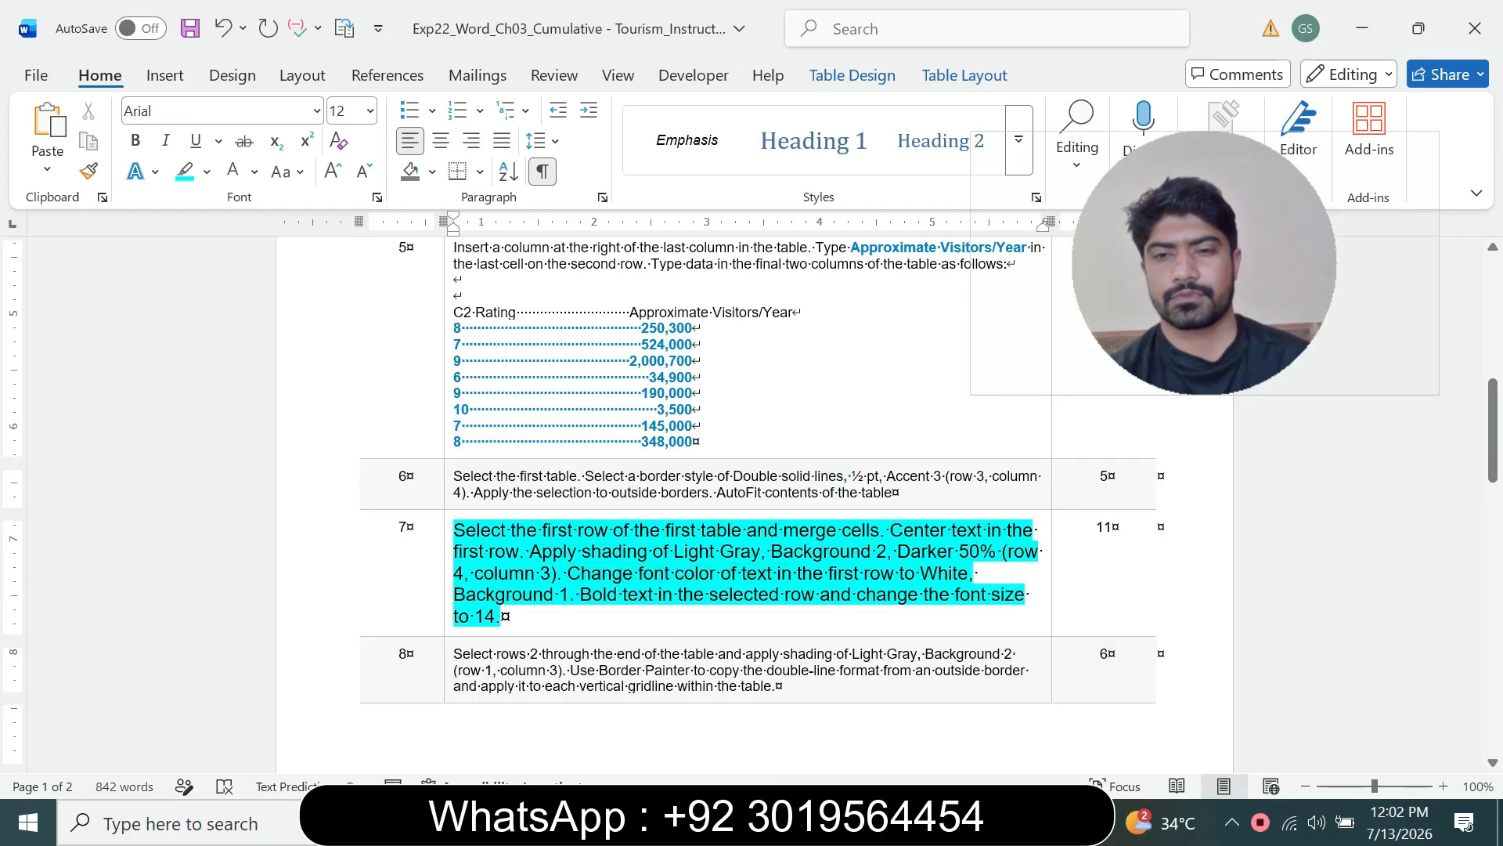
{"action": "left_click_drag", "start_coordinate": [659, 595], "coordinate": [921, 595]}
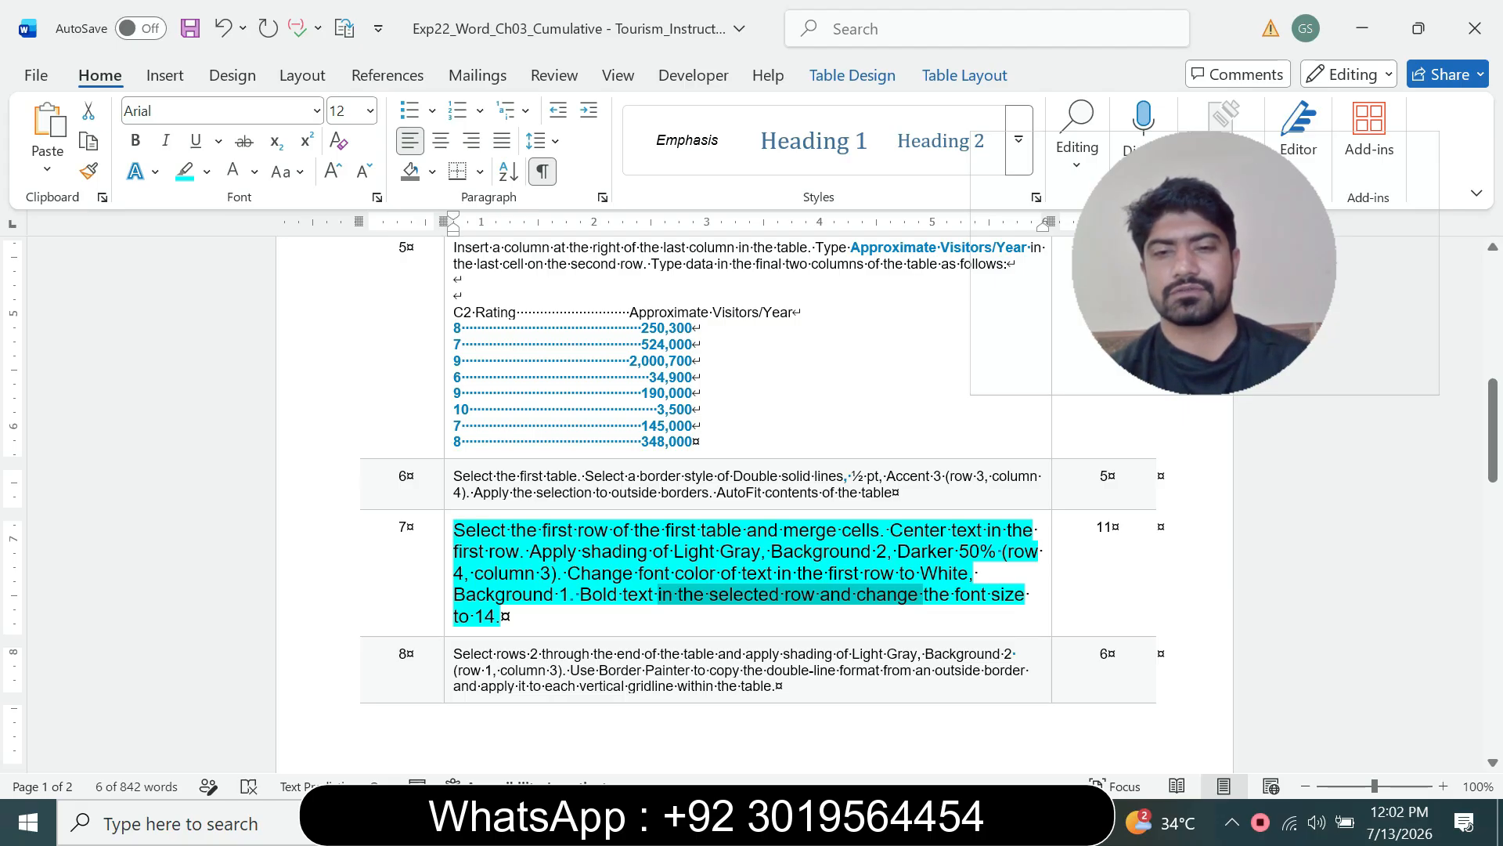
{"action": "left_click", "coordinate": [1012, 822]}
{"action": "left_click", "coordinate": [1135, 712]}
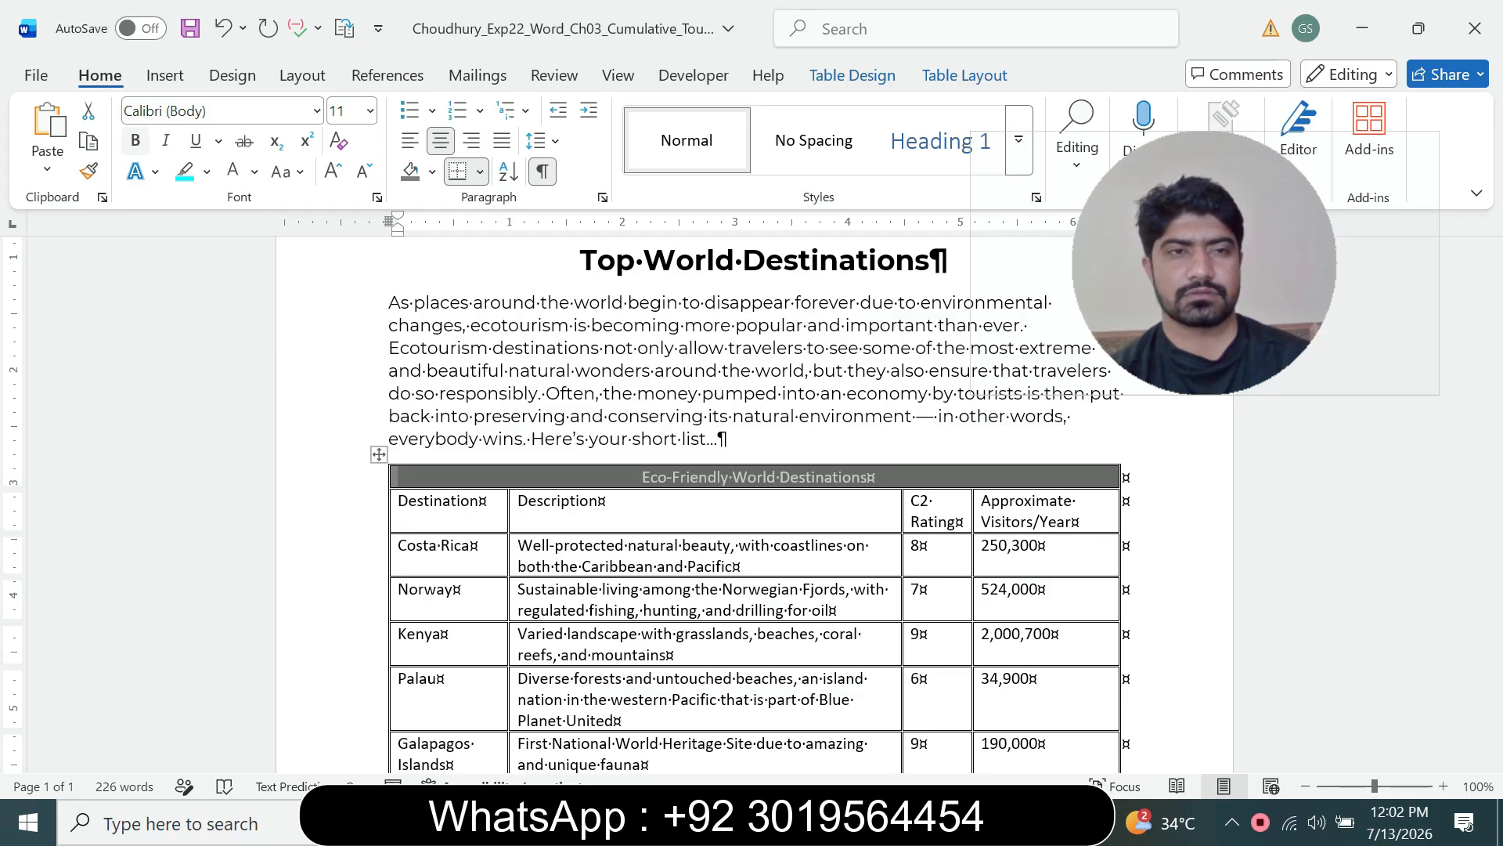
{"action": "left_click", "coordinate": [135, 141]}
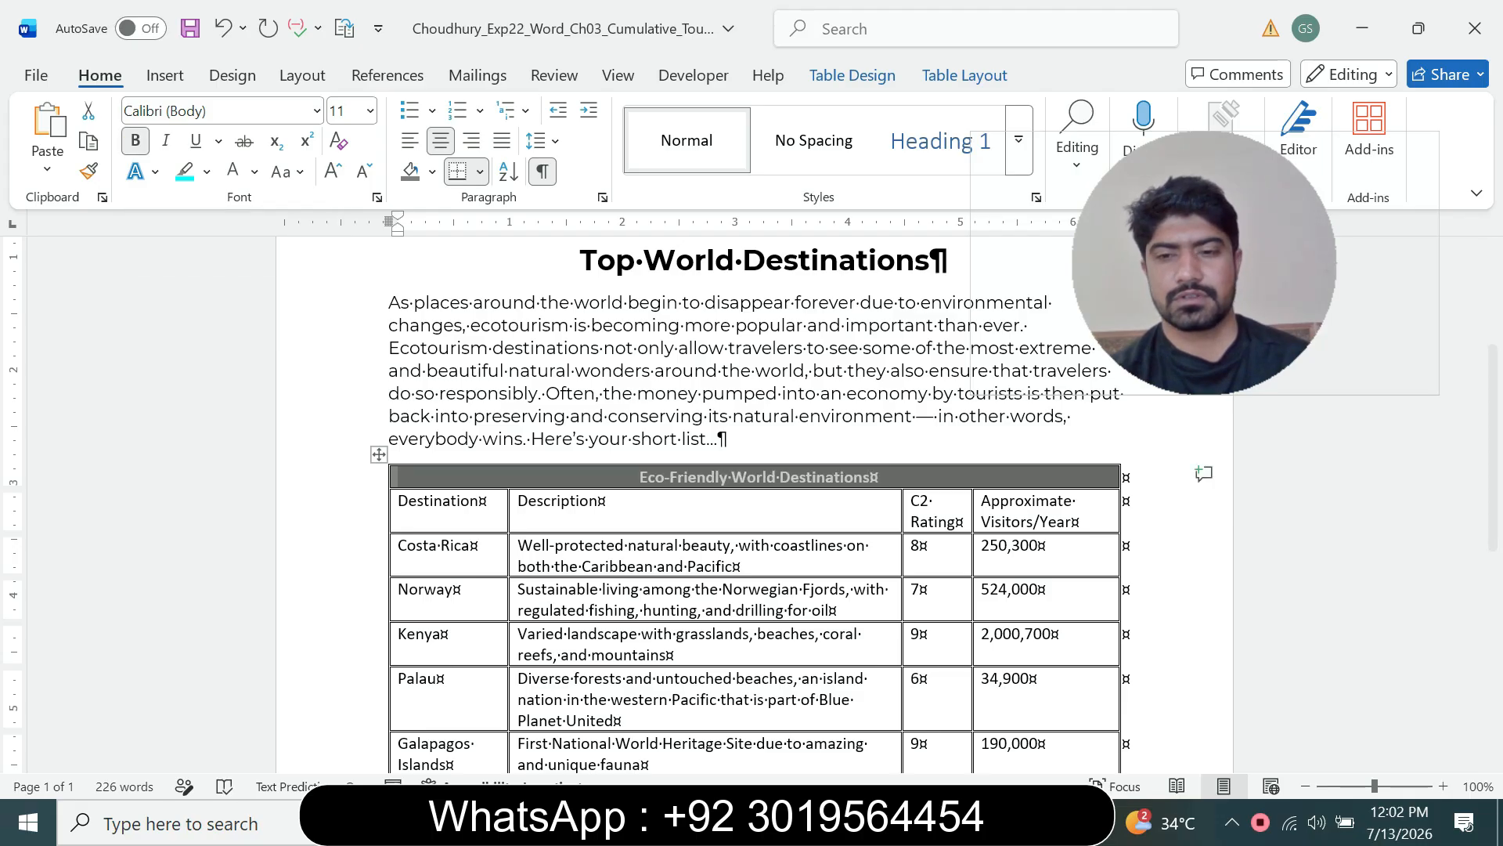
Step: Set the font size of the table's first row to 14 pt
{"action": "left_click", "coordinate": [1015, 822]}
{"action": "left_click", "coordinate": [887, 712]}
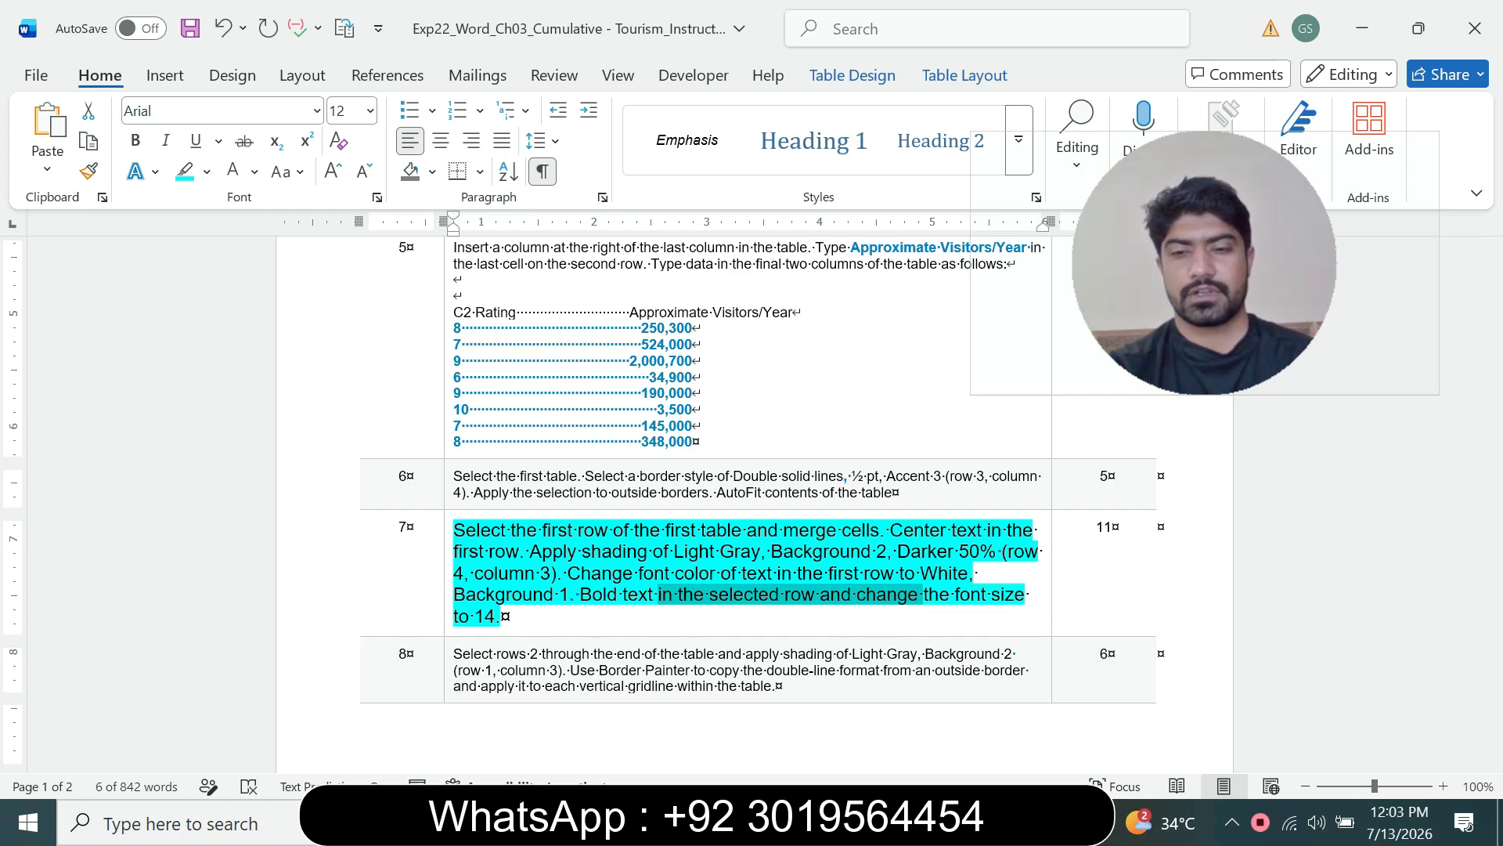
{"action": "mouse_move", "coordinate": [1012, 822]}
{"action": "left_click", "coordinate": [1139, 716]}
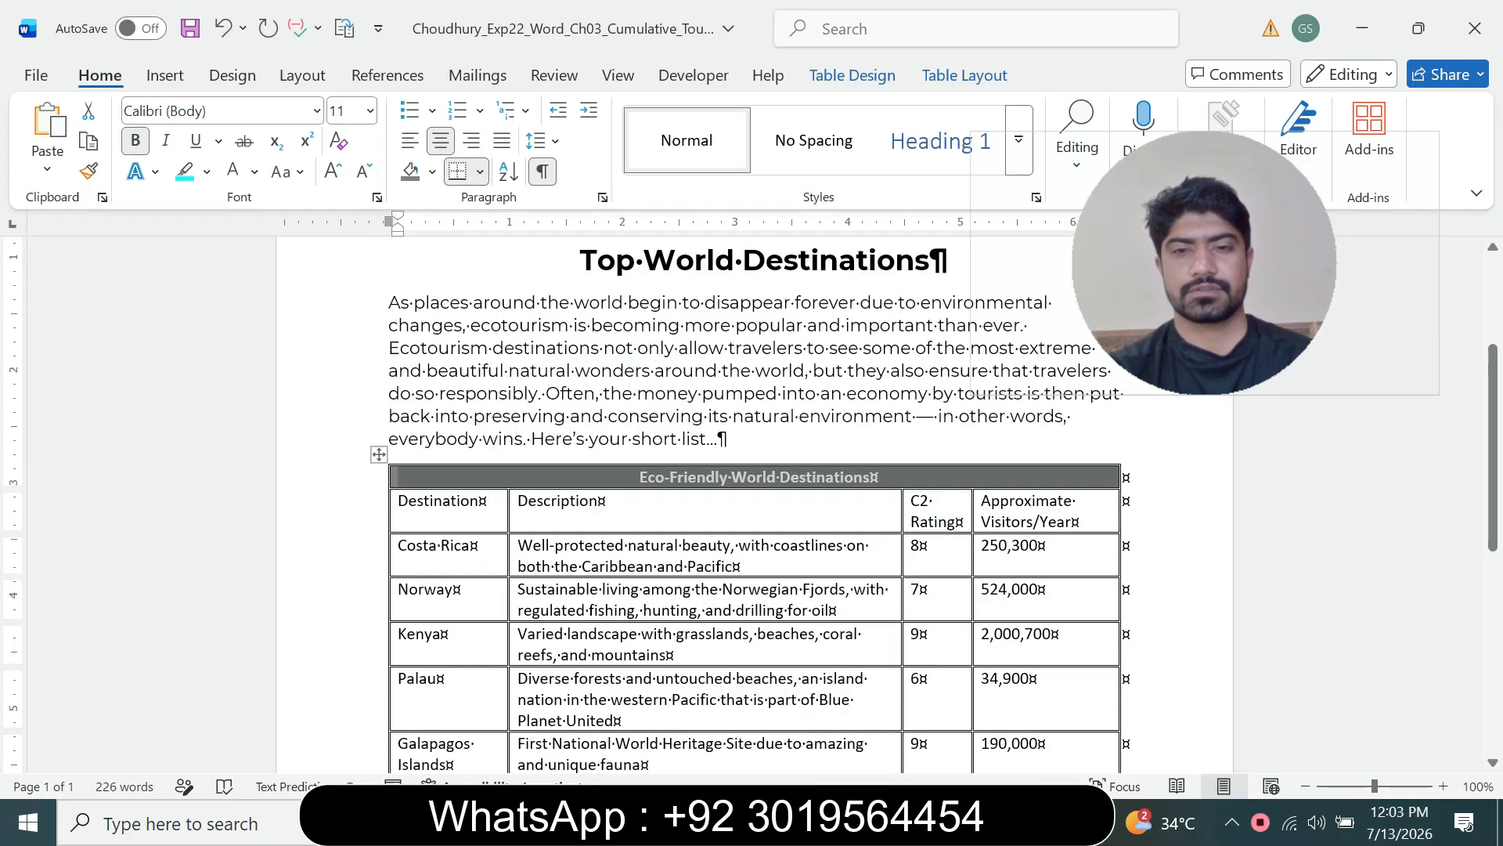
{"action": "left_click", "coordinate": [341, 112]}
{"action": "type", "text": "14"}
{"action": "key", "text": "Return"}
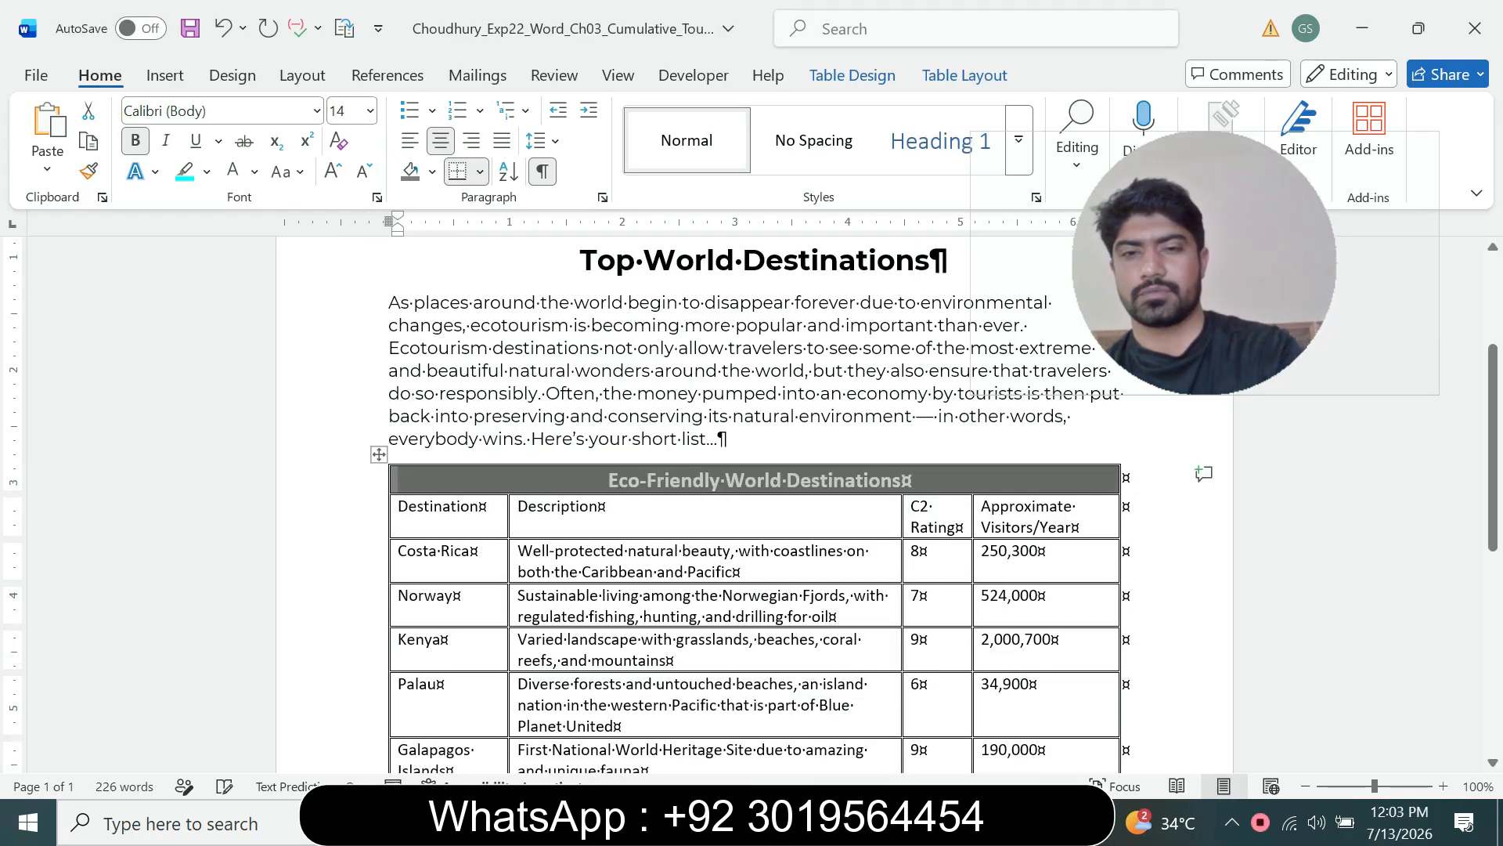
Step: Compare the flyer's first table row with step 7 of the grader instructions
{"action": "left_click", "coordinate": [1057, 644]}
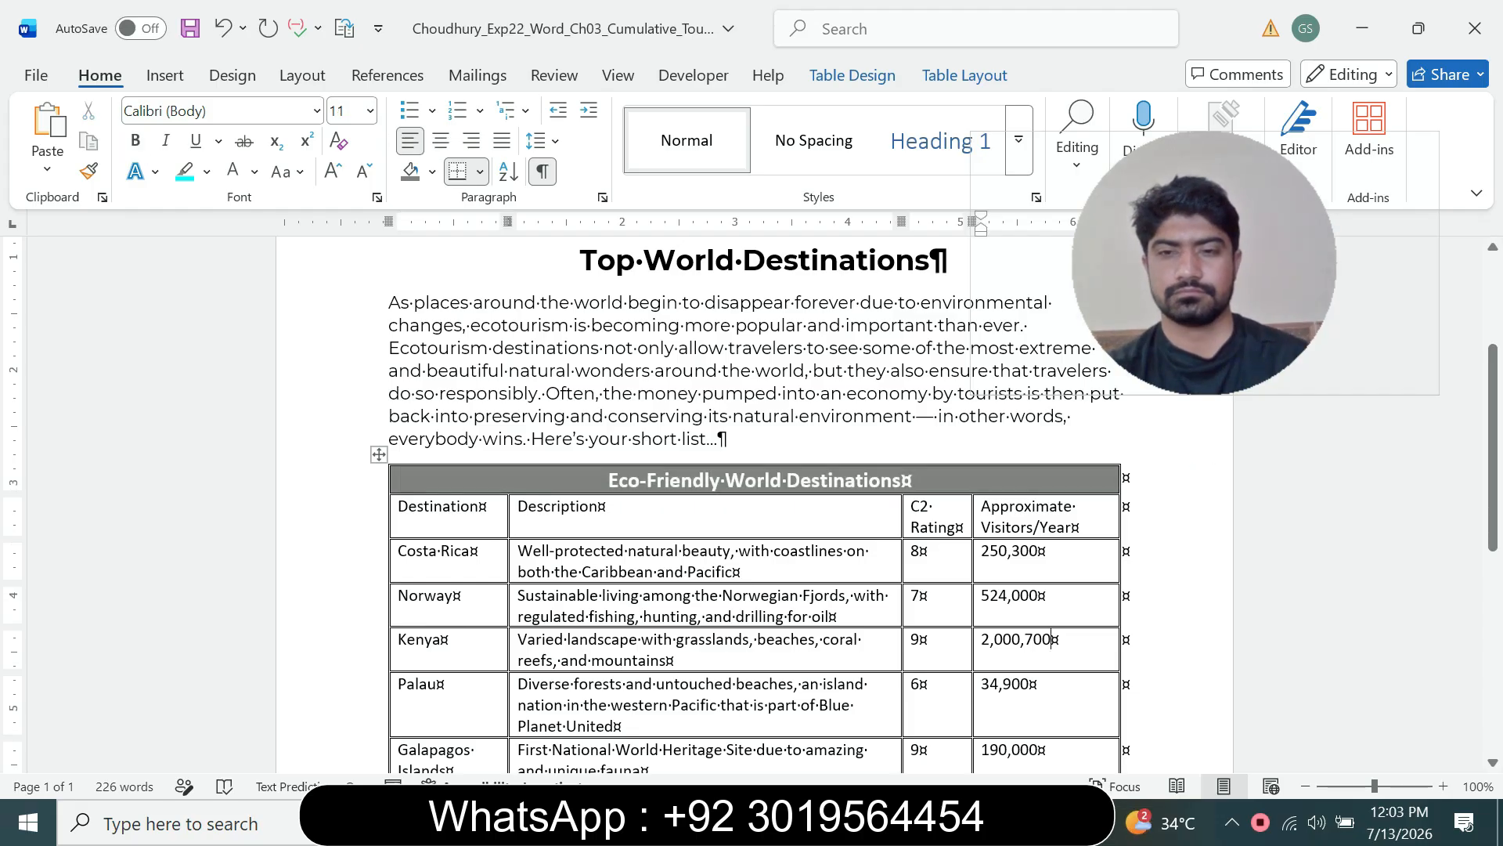
{"action": "left_click", "coordinate": [1012, 822]}
{"action": "left_click", "coordinate": [884, 720]}
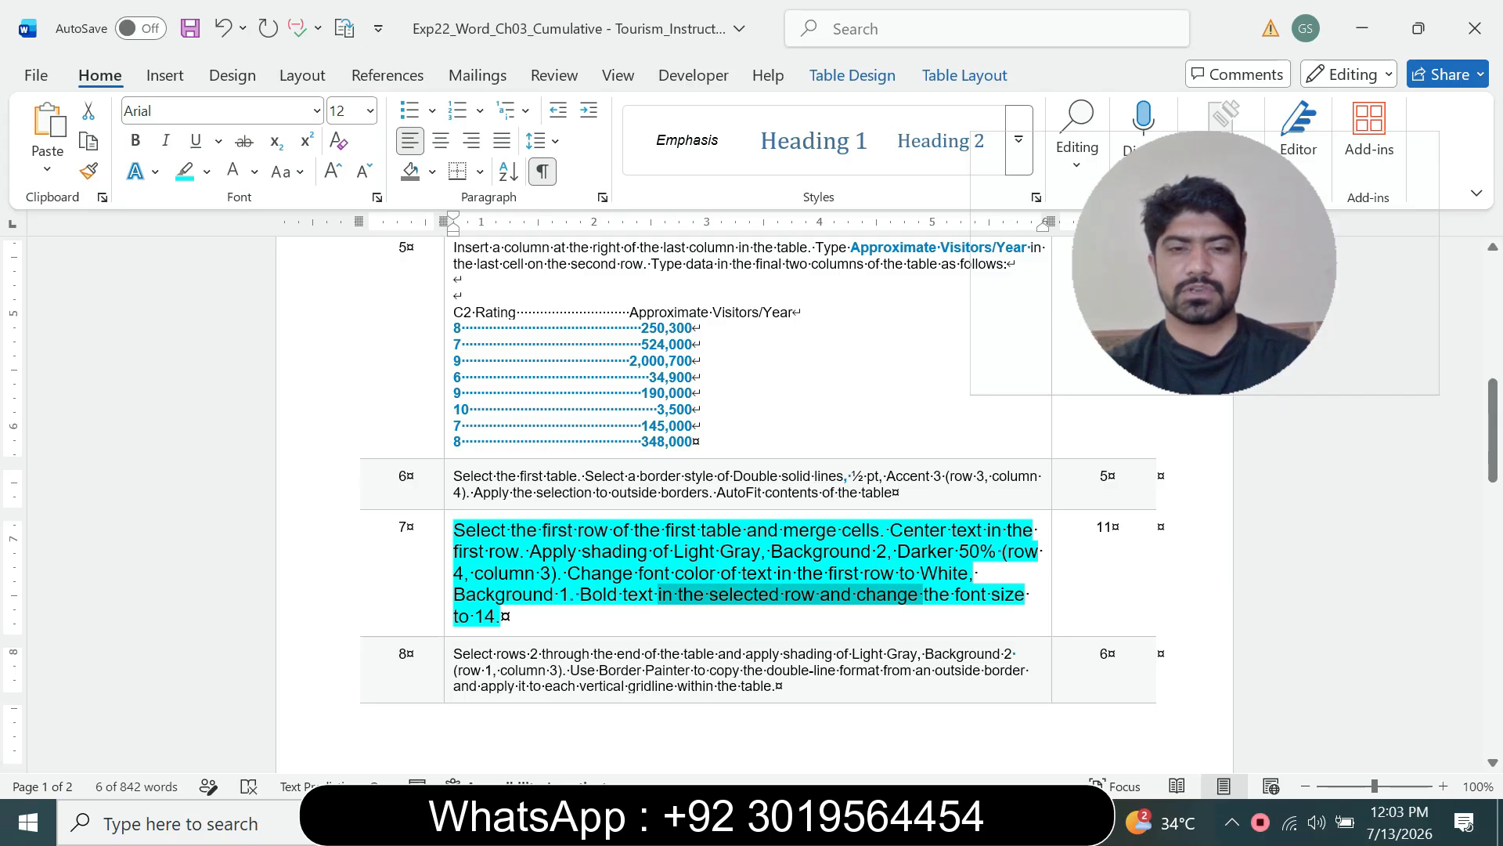
{"action": "left_click", "coordinate": [1011, 822]}
{"action": "left_click", "coordinate": [1140, 716]}
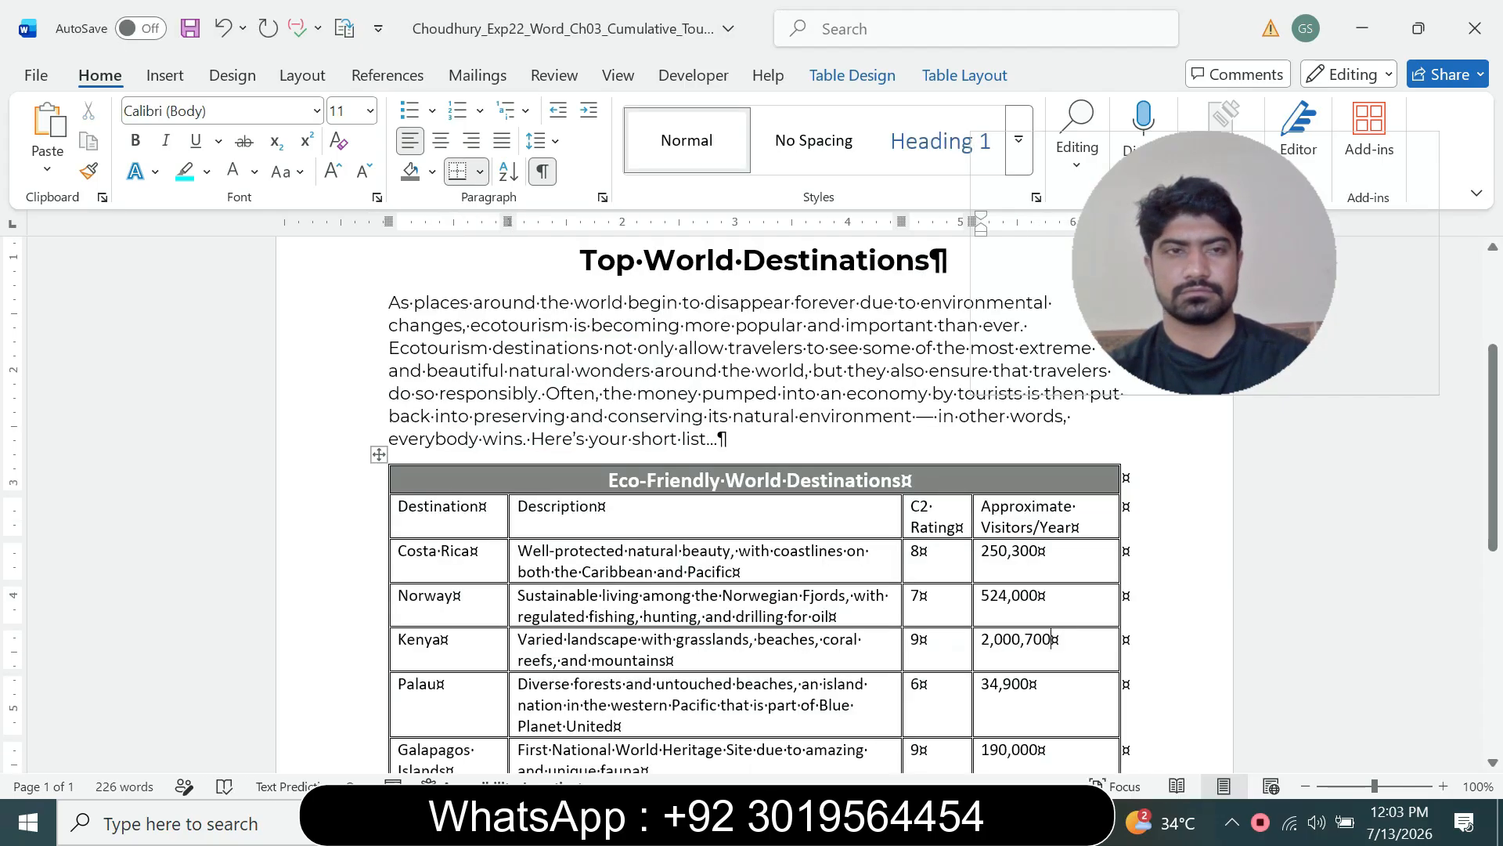
{"action": "left_click", "coordinate": [861, 480]}
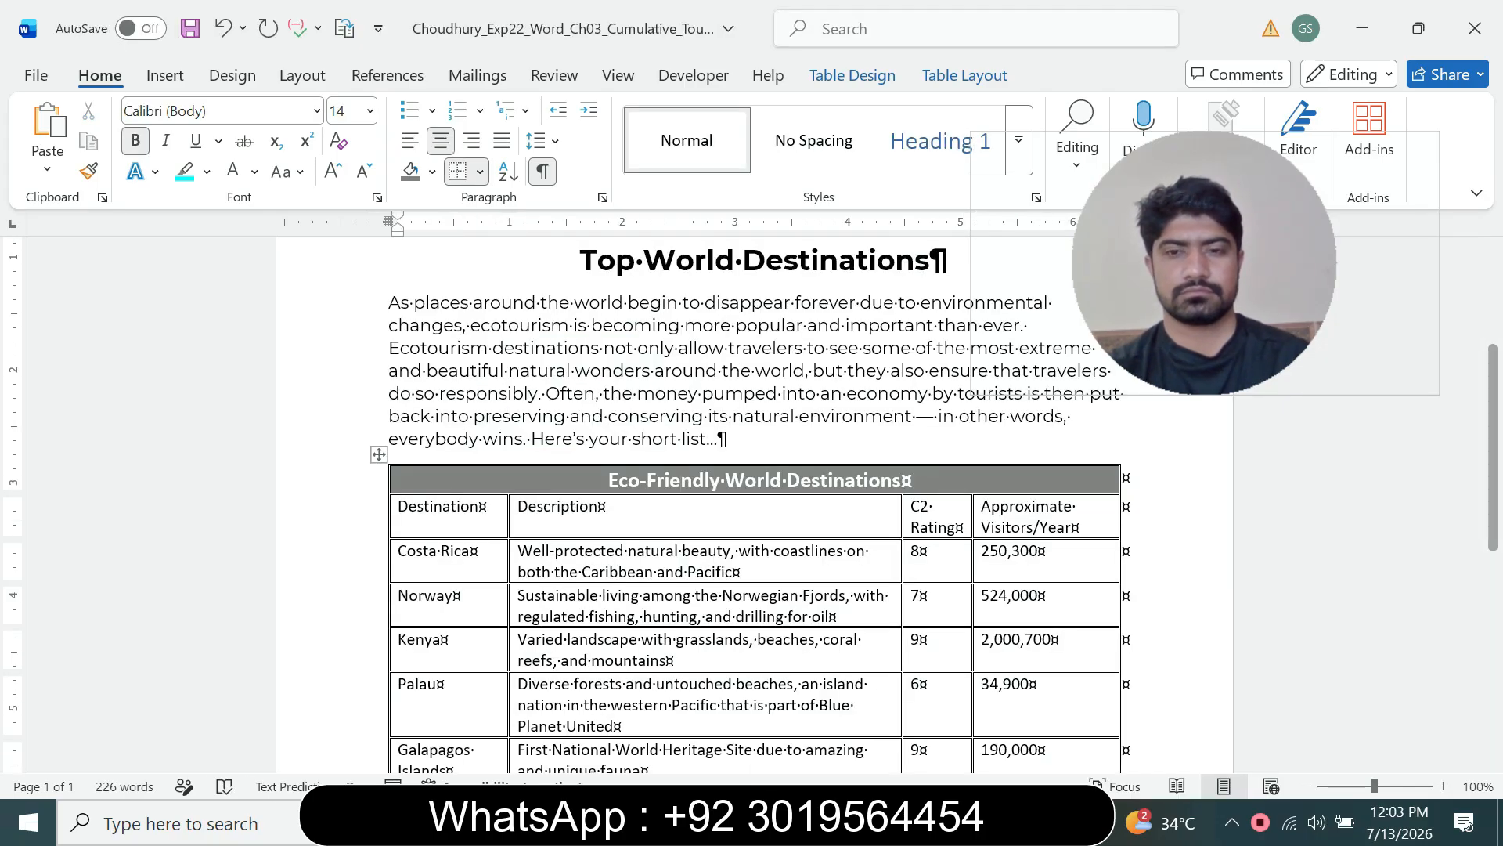
Step: In the grader instructions, reduce step 7's text to 9 pt and remove its highlighting
{"action": "left_click", "coordinate": [1012, 822]}
{"action": "left_click", "coordinate": [884, 717]}
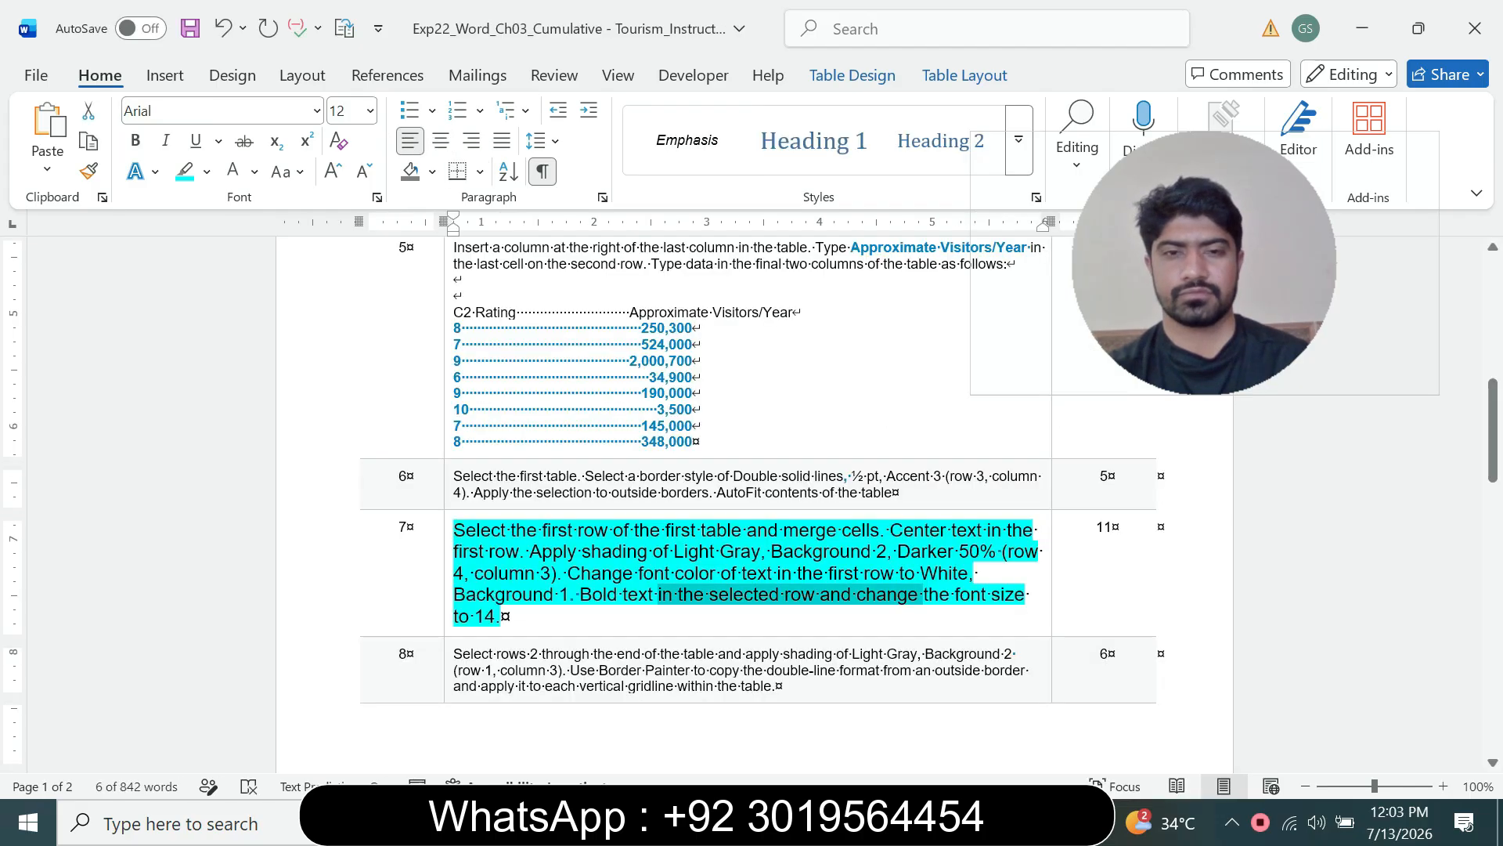
{"action": "triple_click", "coordinate": [499, 572]}
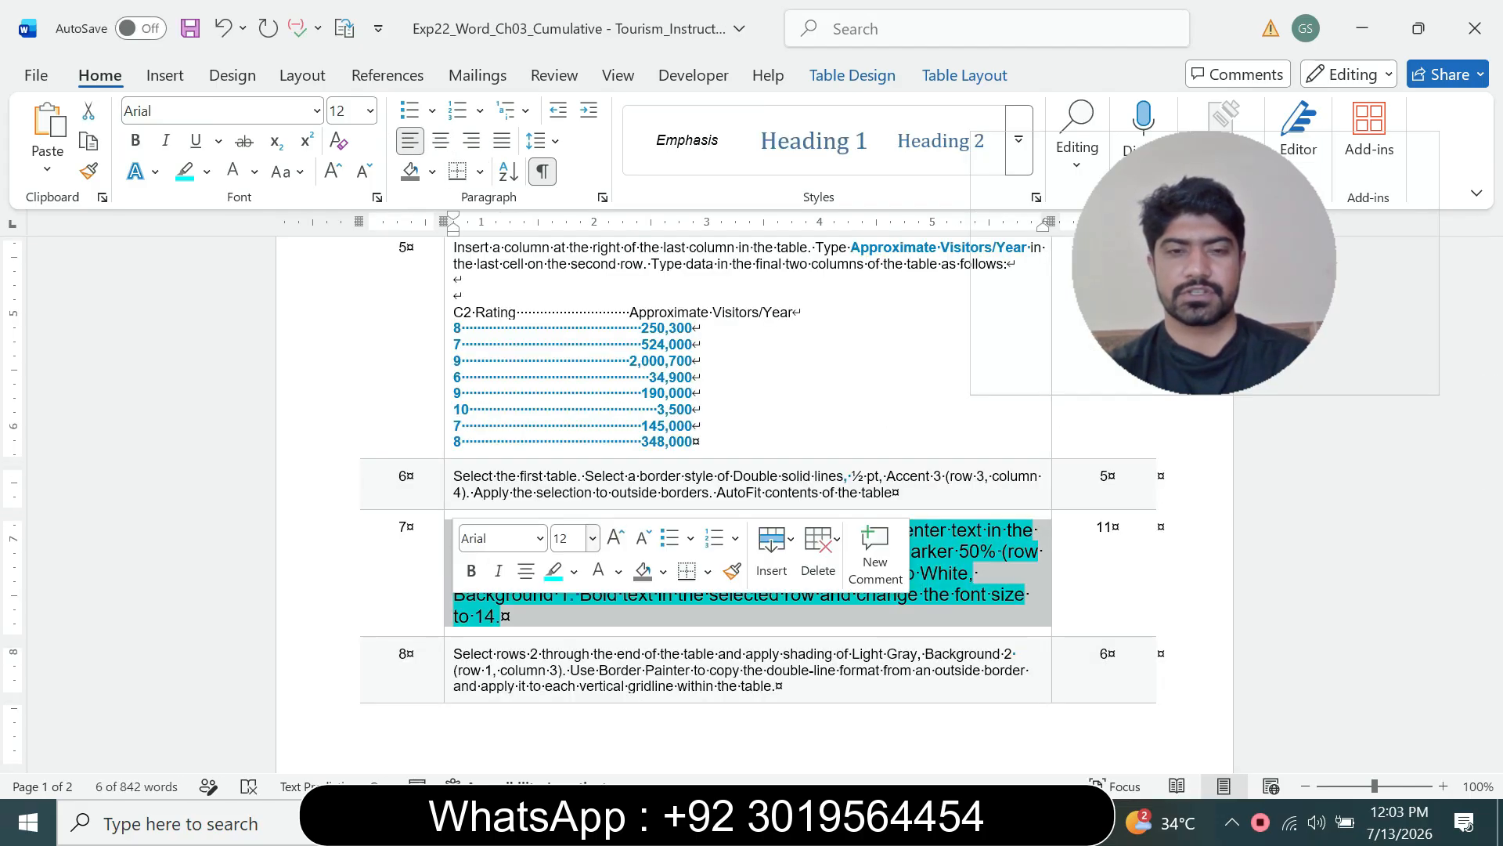
{"action": "left_click", "coordinate": [593, 538]}
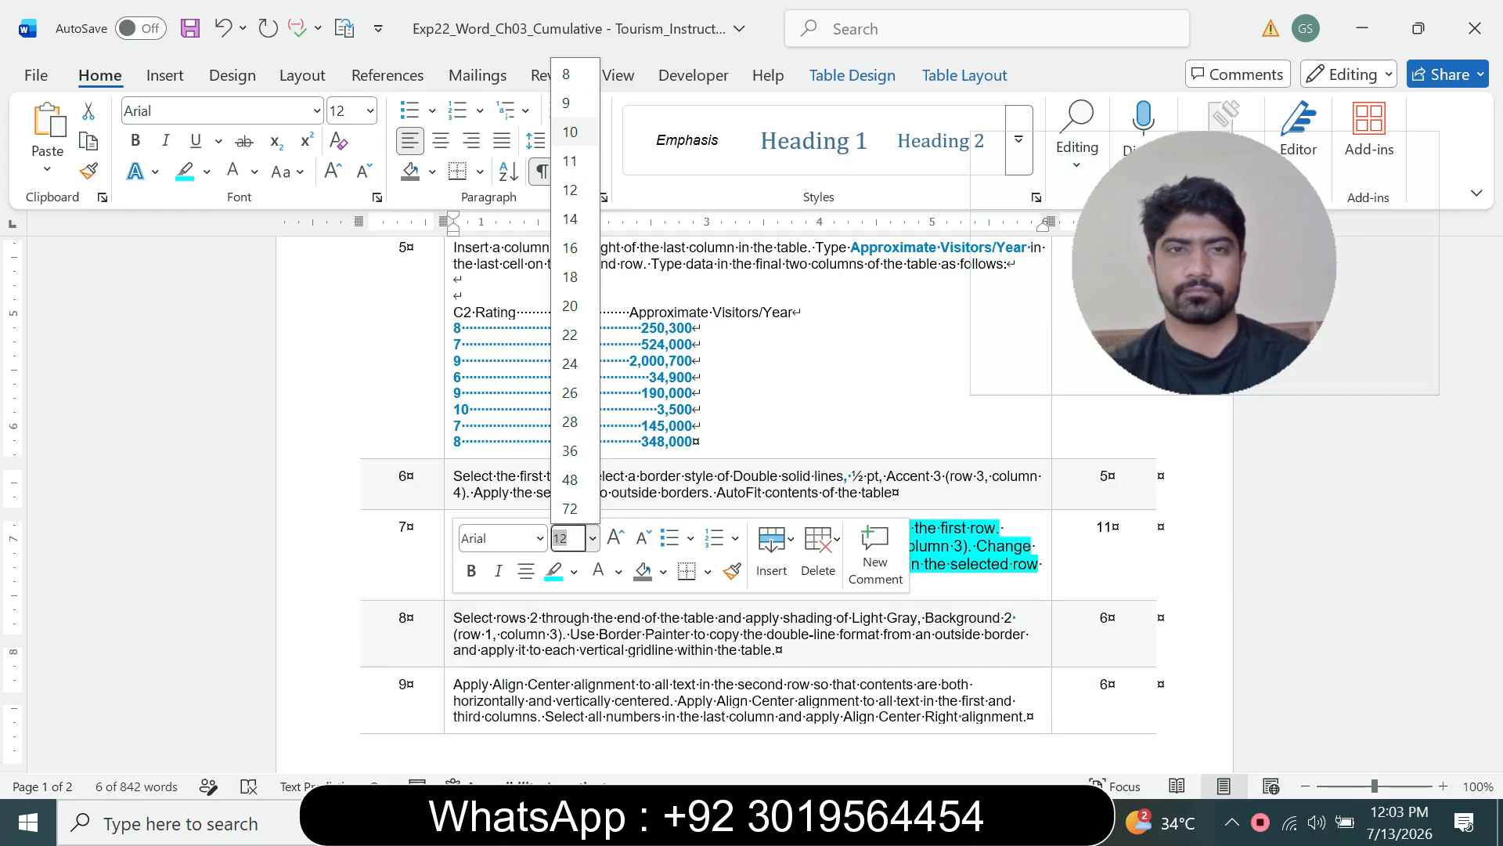
{"action": "left_click", "coordinate": [566, 102]}
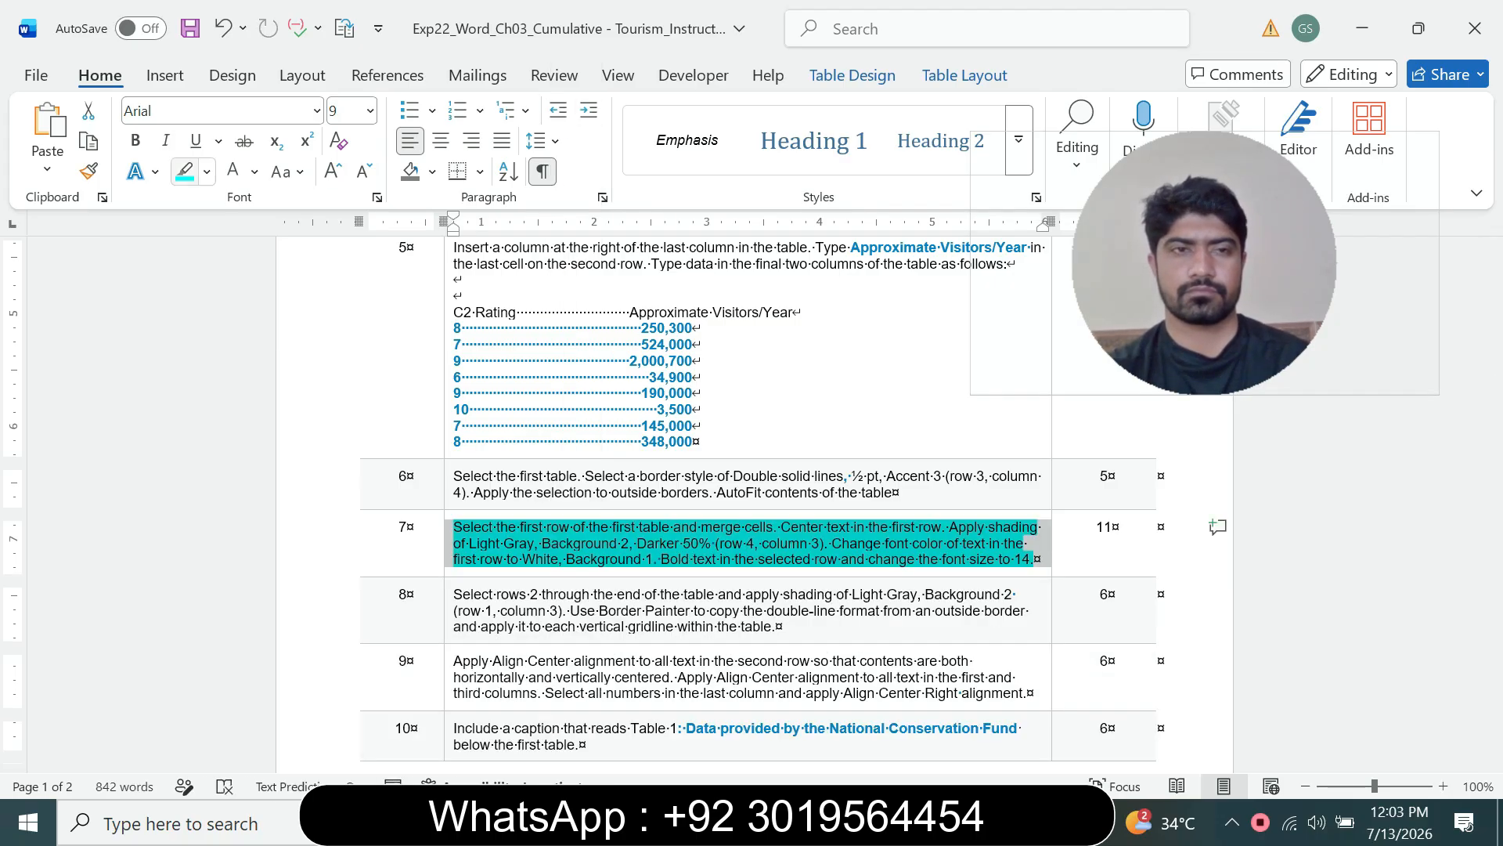
{"action": "left_click", "coordinate": [185, 171]}
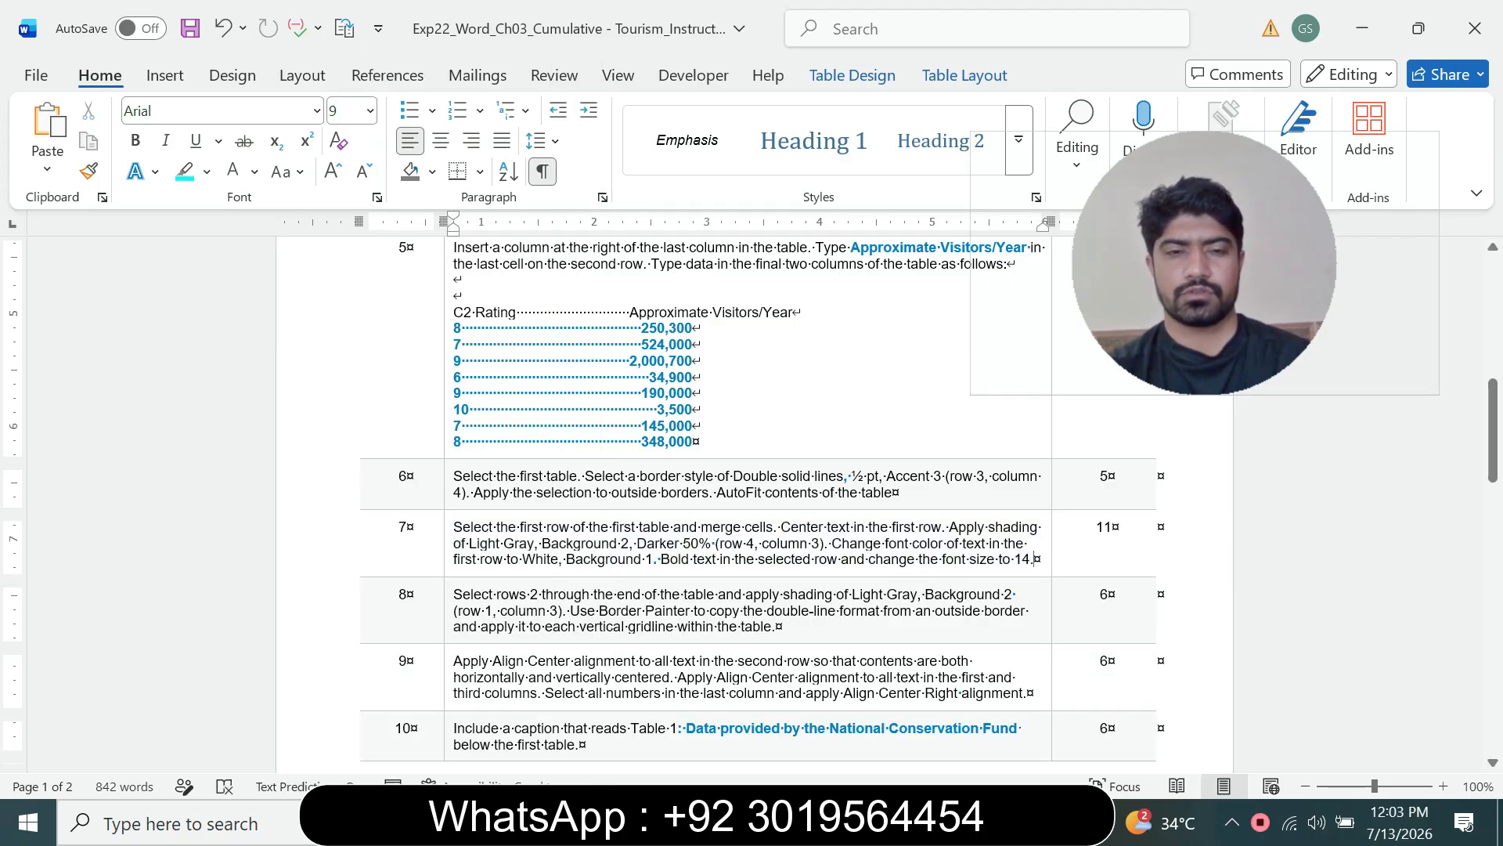
Step: Highlight all of the grader instructions text, from the title through the Total Points row, in turquoise
{"action": "left_click_drag", "start_coordinate": [462, 476], "coordinate": [561, 779]}
{"action": "left_click", "coordinate": [672, 744]}
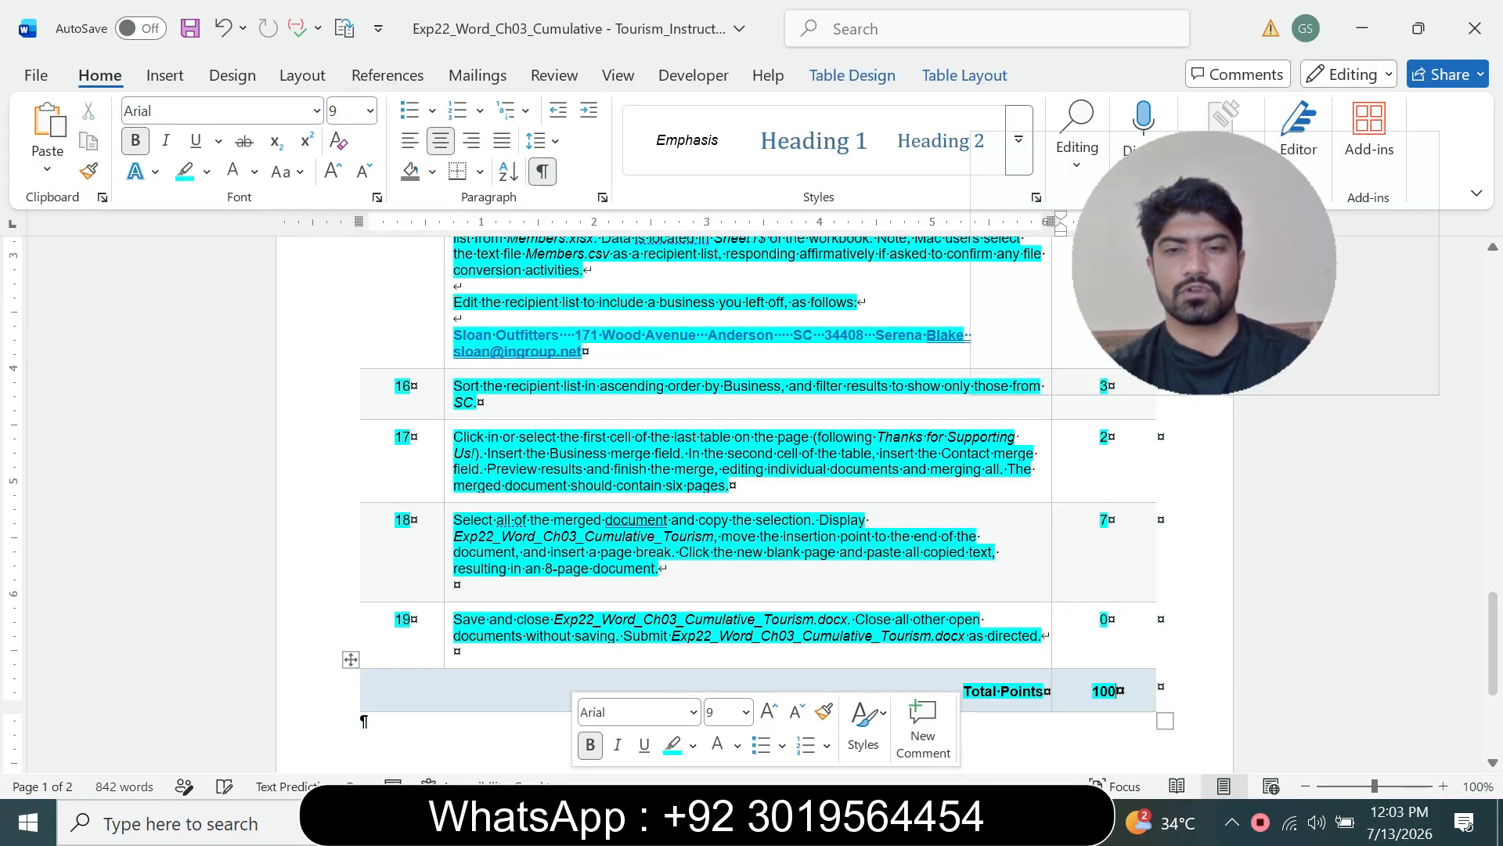
{"action": "scroll", "coordinate": [672, 548], "scroll_direction": "up", "scroll_amount": 6}
{"action": "scroll", "coordinate": [705, 505], "scroll_direction": "up", "scroll_amount": 10}
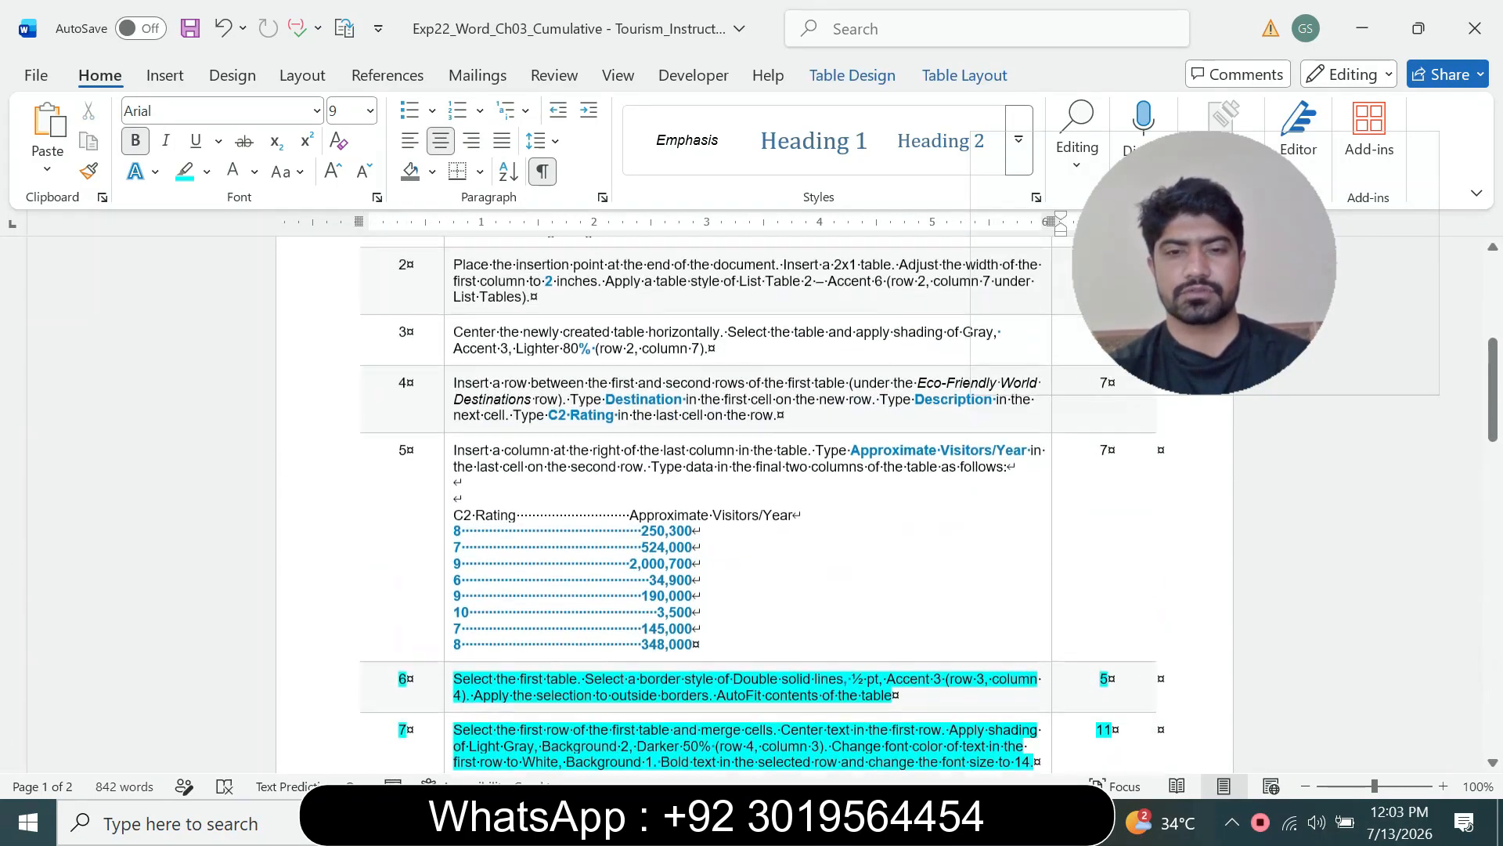
{"action": "left_click_drag", "start_coordinate": [693, 647], "coordinate": [469, 219]}
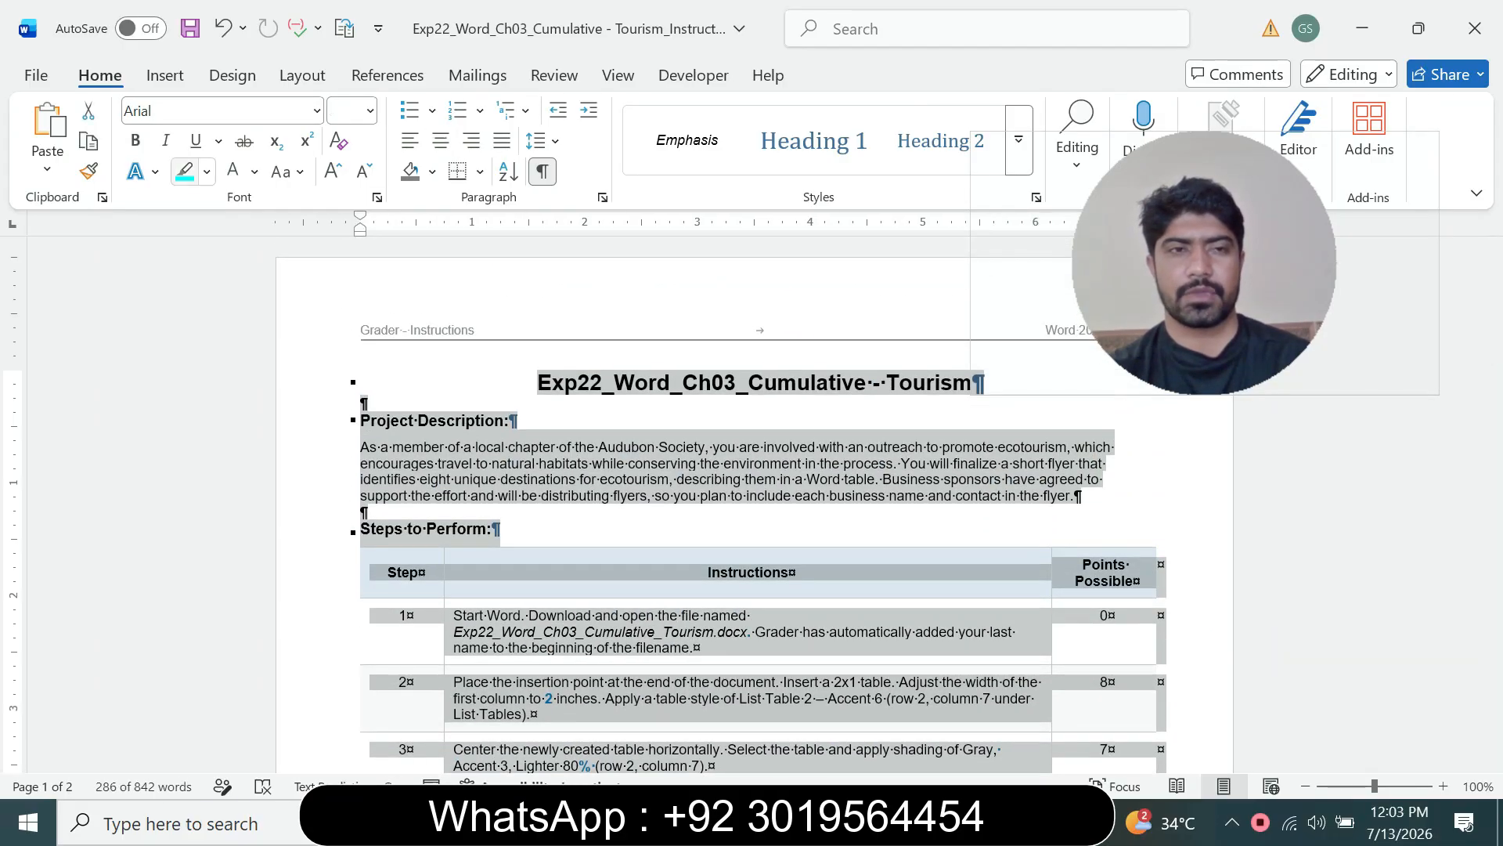
{"action": "left_click", "coordinate": [184, 171]}
{"action": "left_click", "coordinate": [537, 382]}
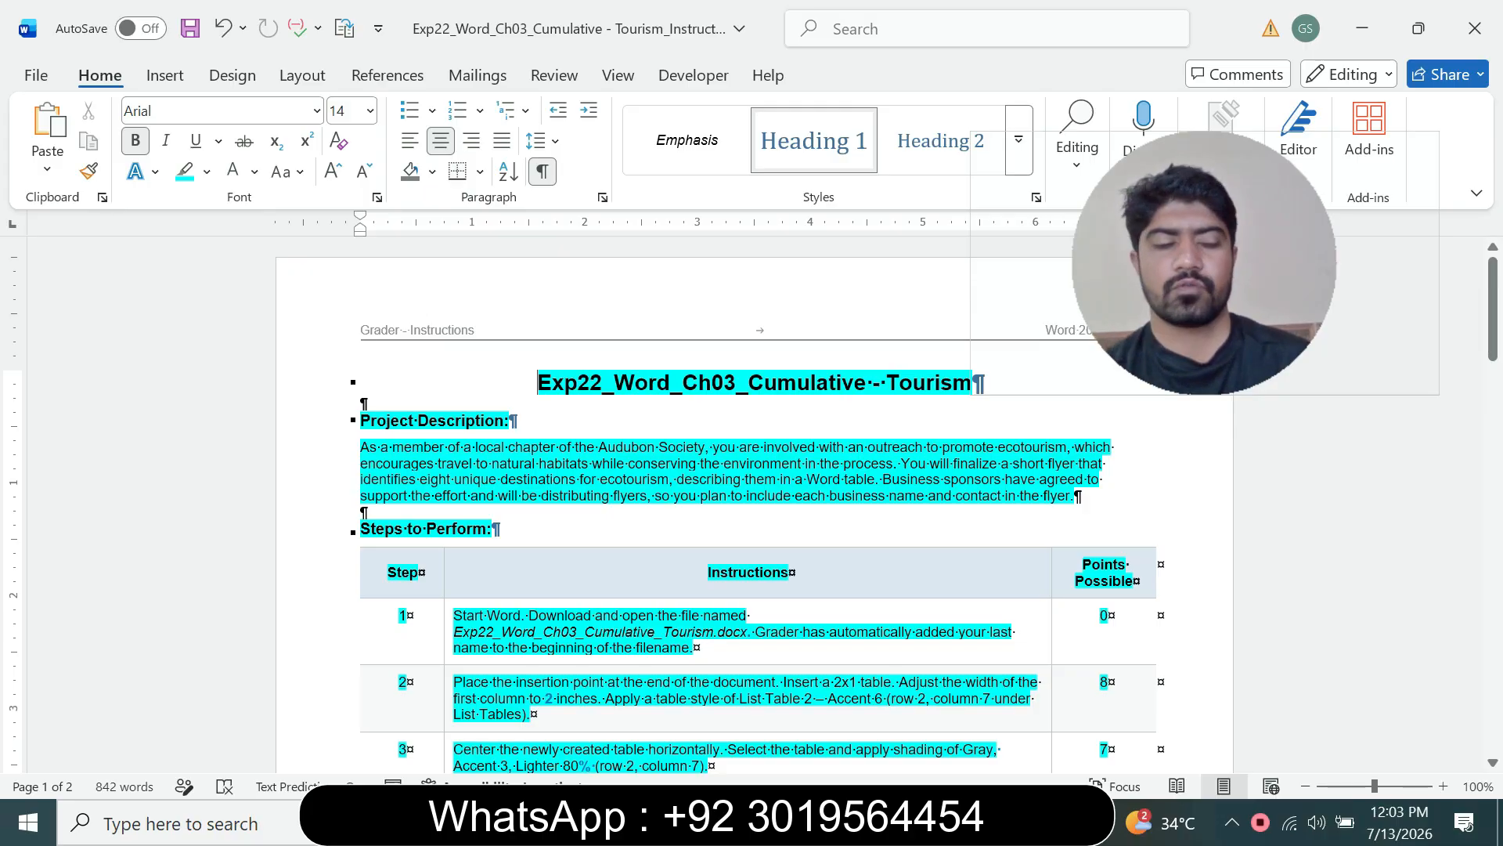